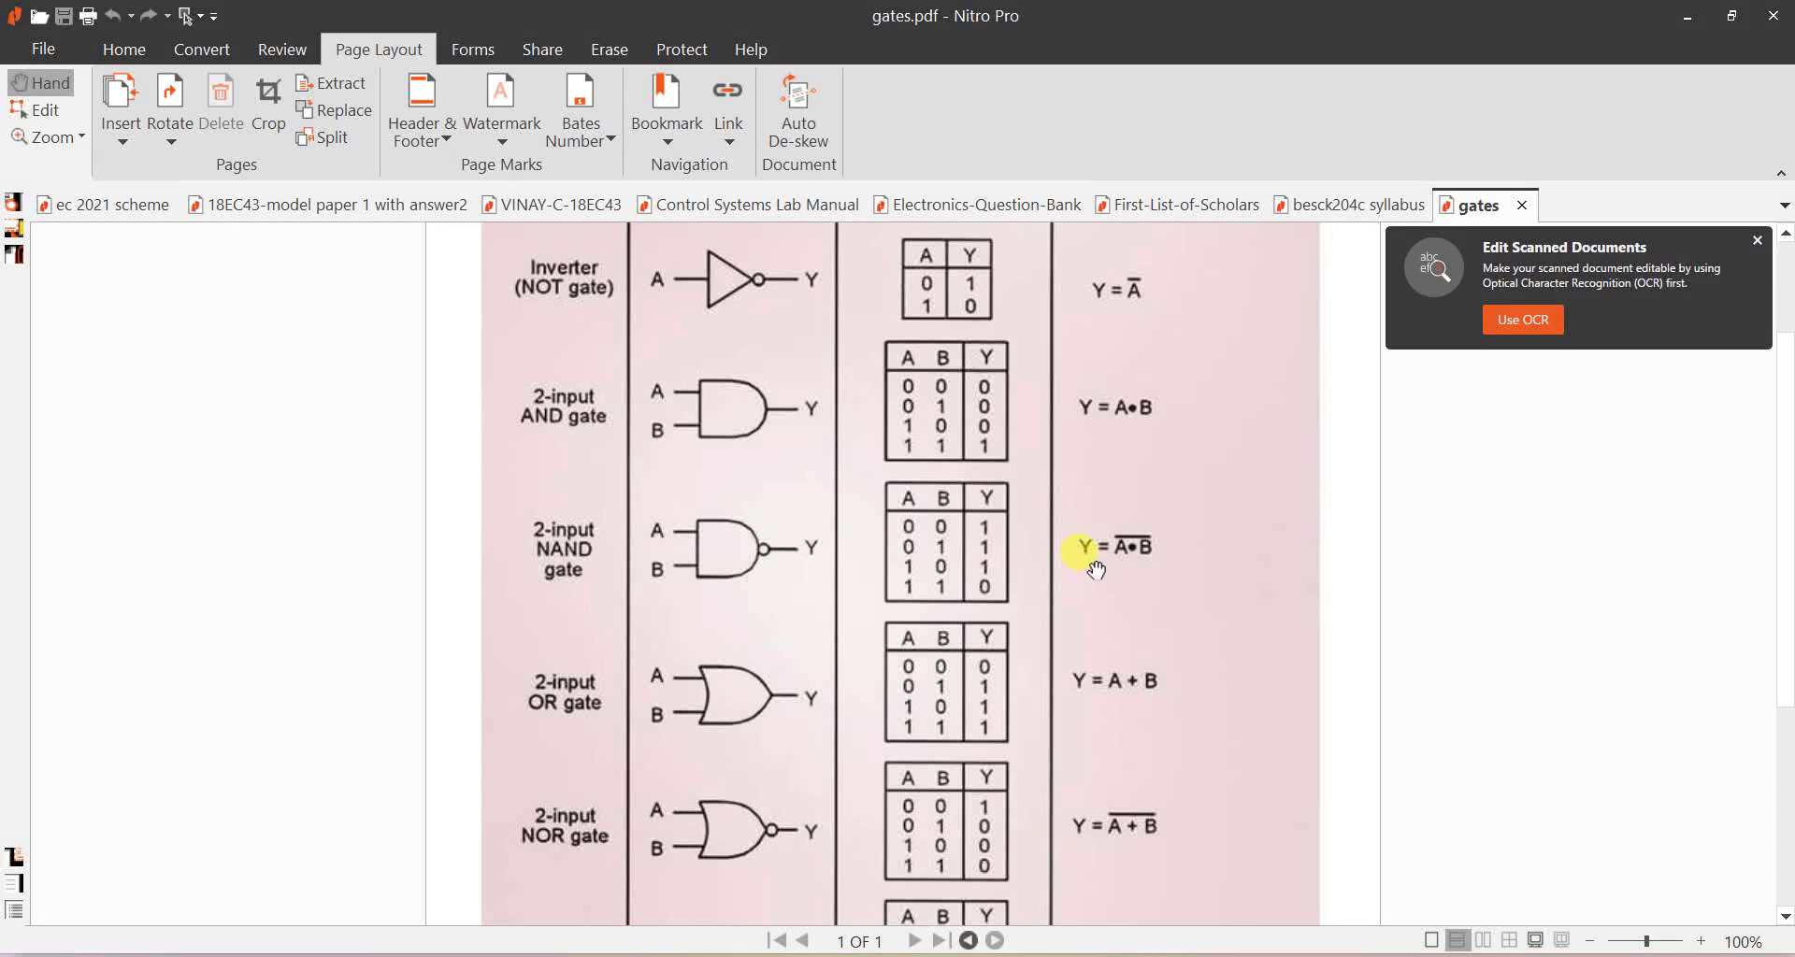
Review the symbols, truth tables and Boolean expressions of the logic gates down to EX-NOR in gates.pdf
click(1758, 243)
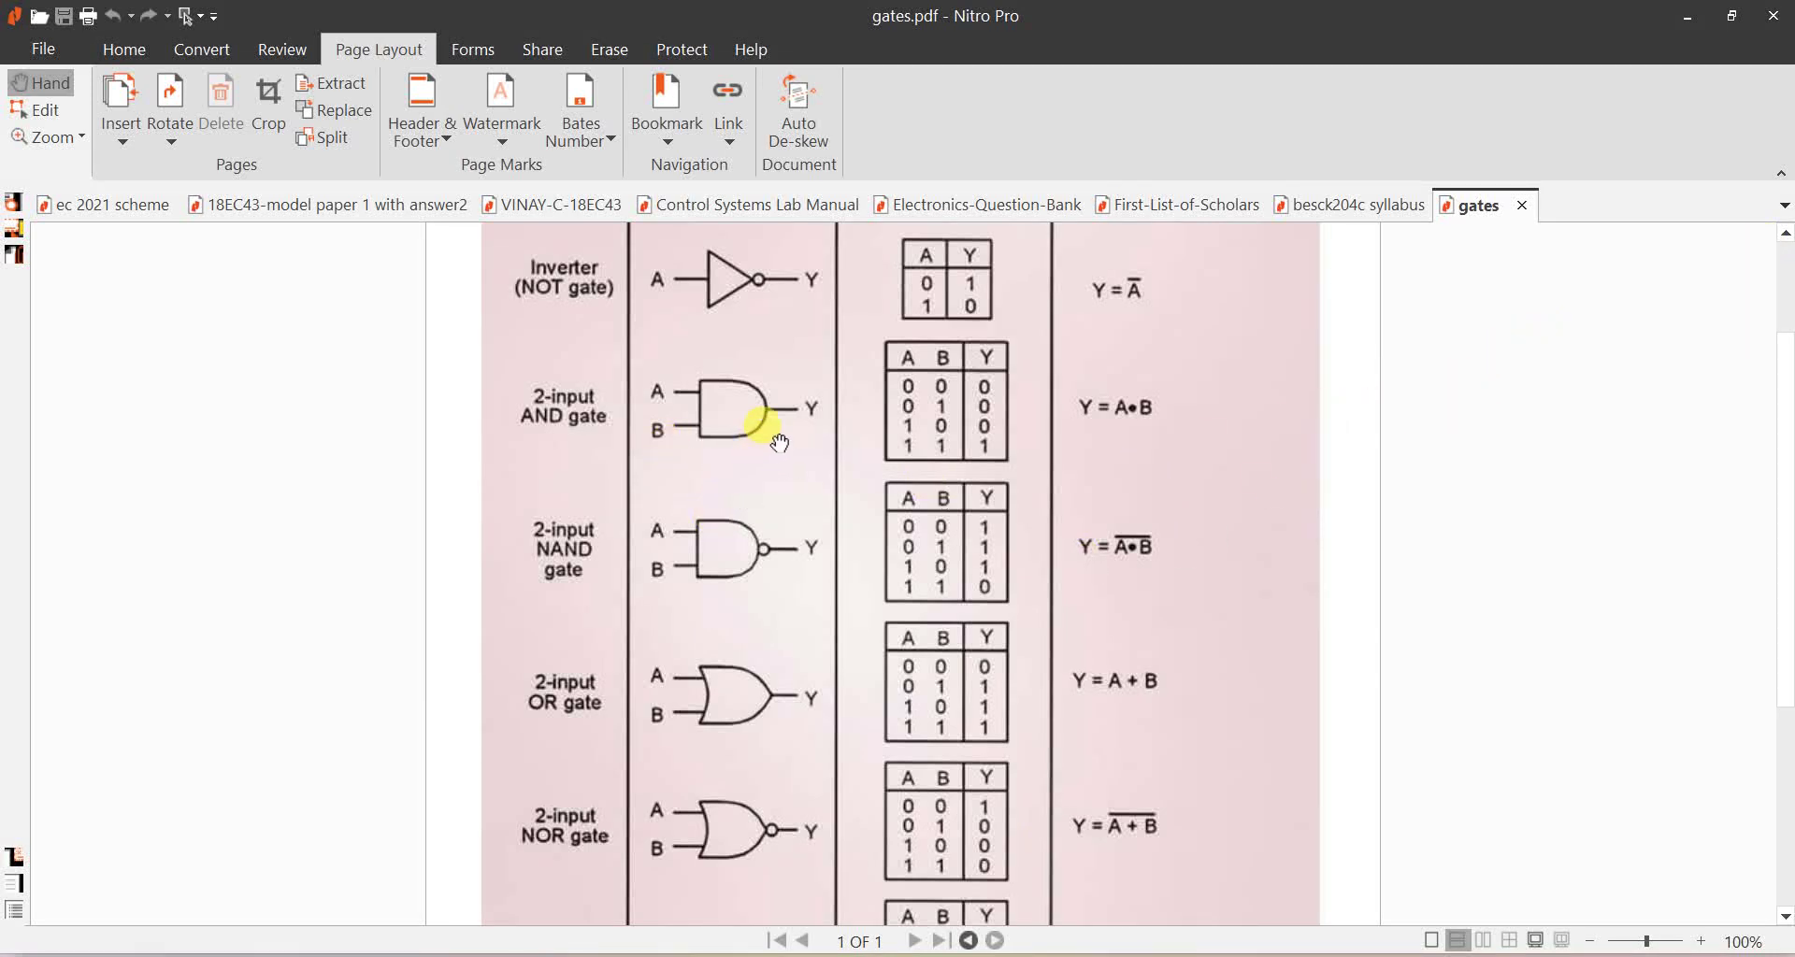
scroll(759, 425, down, 1)
scroll(748, 416, up, 3)
scroll(751, 422, down, 1)
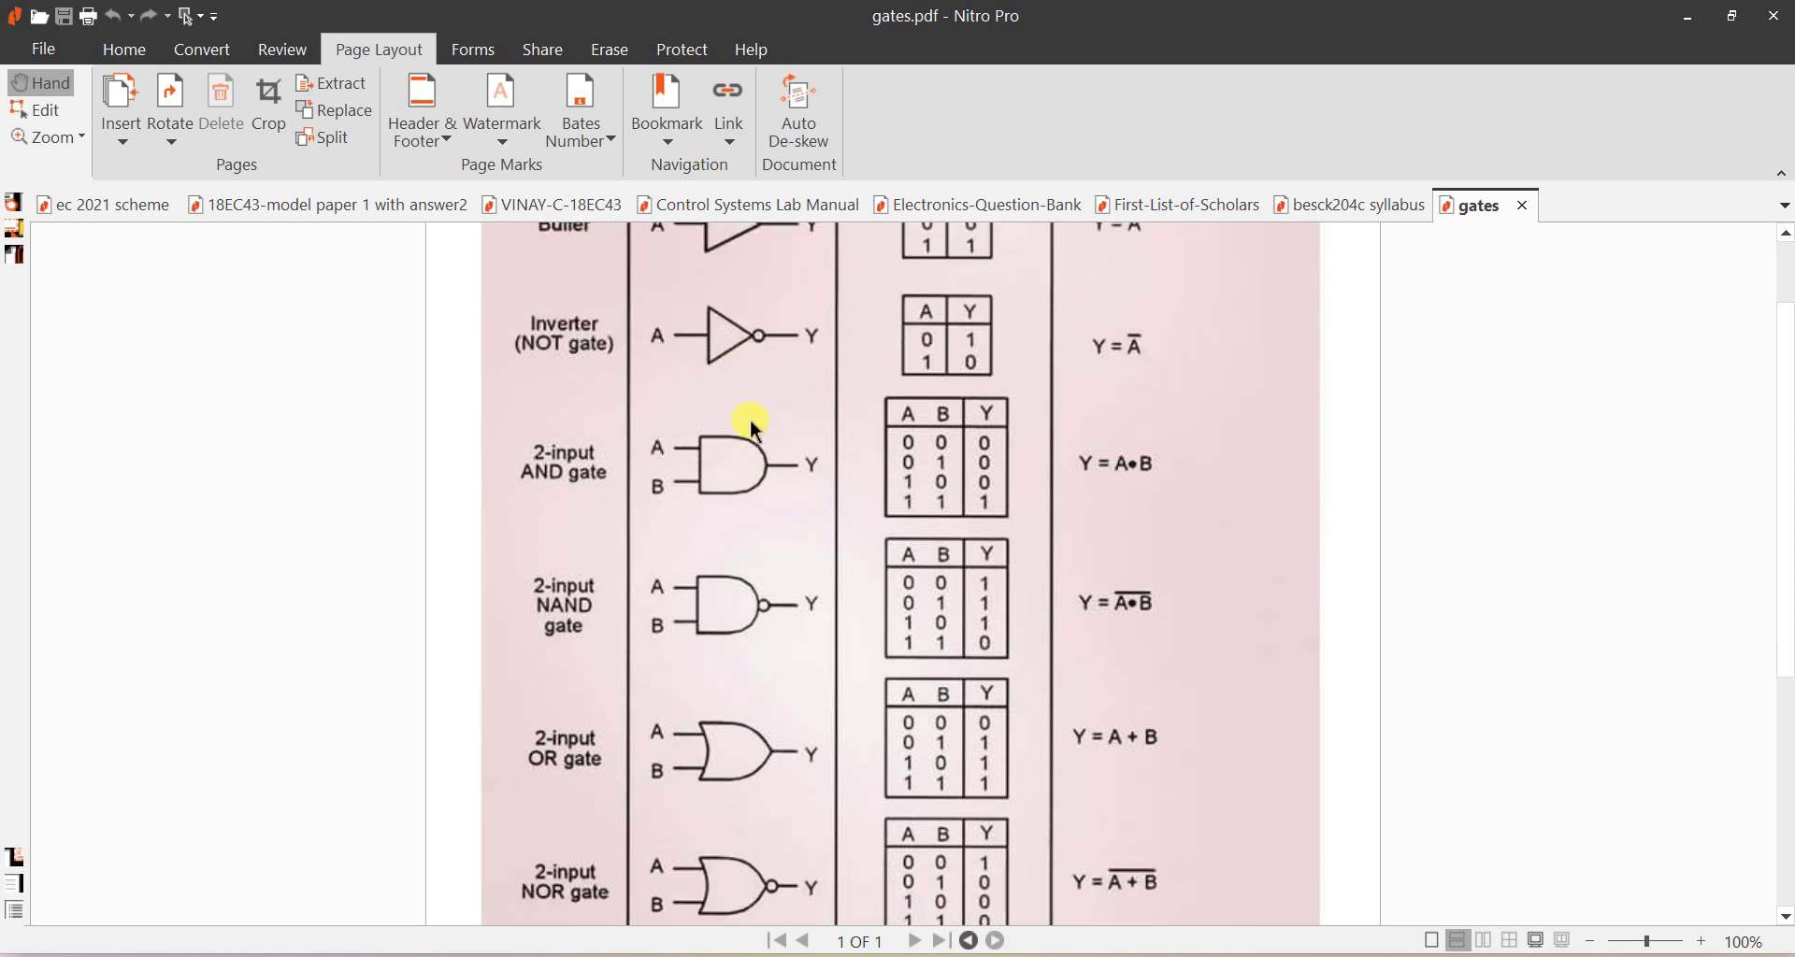
scroll(751, 422, down, 1)
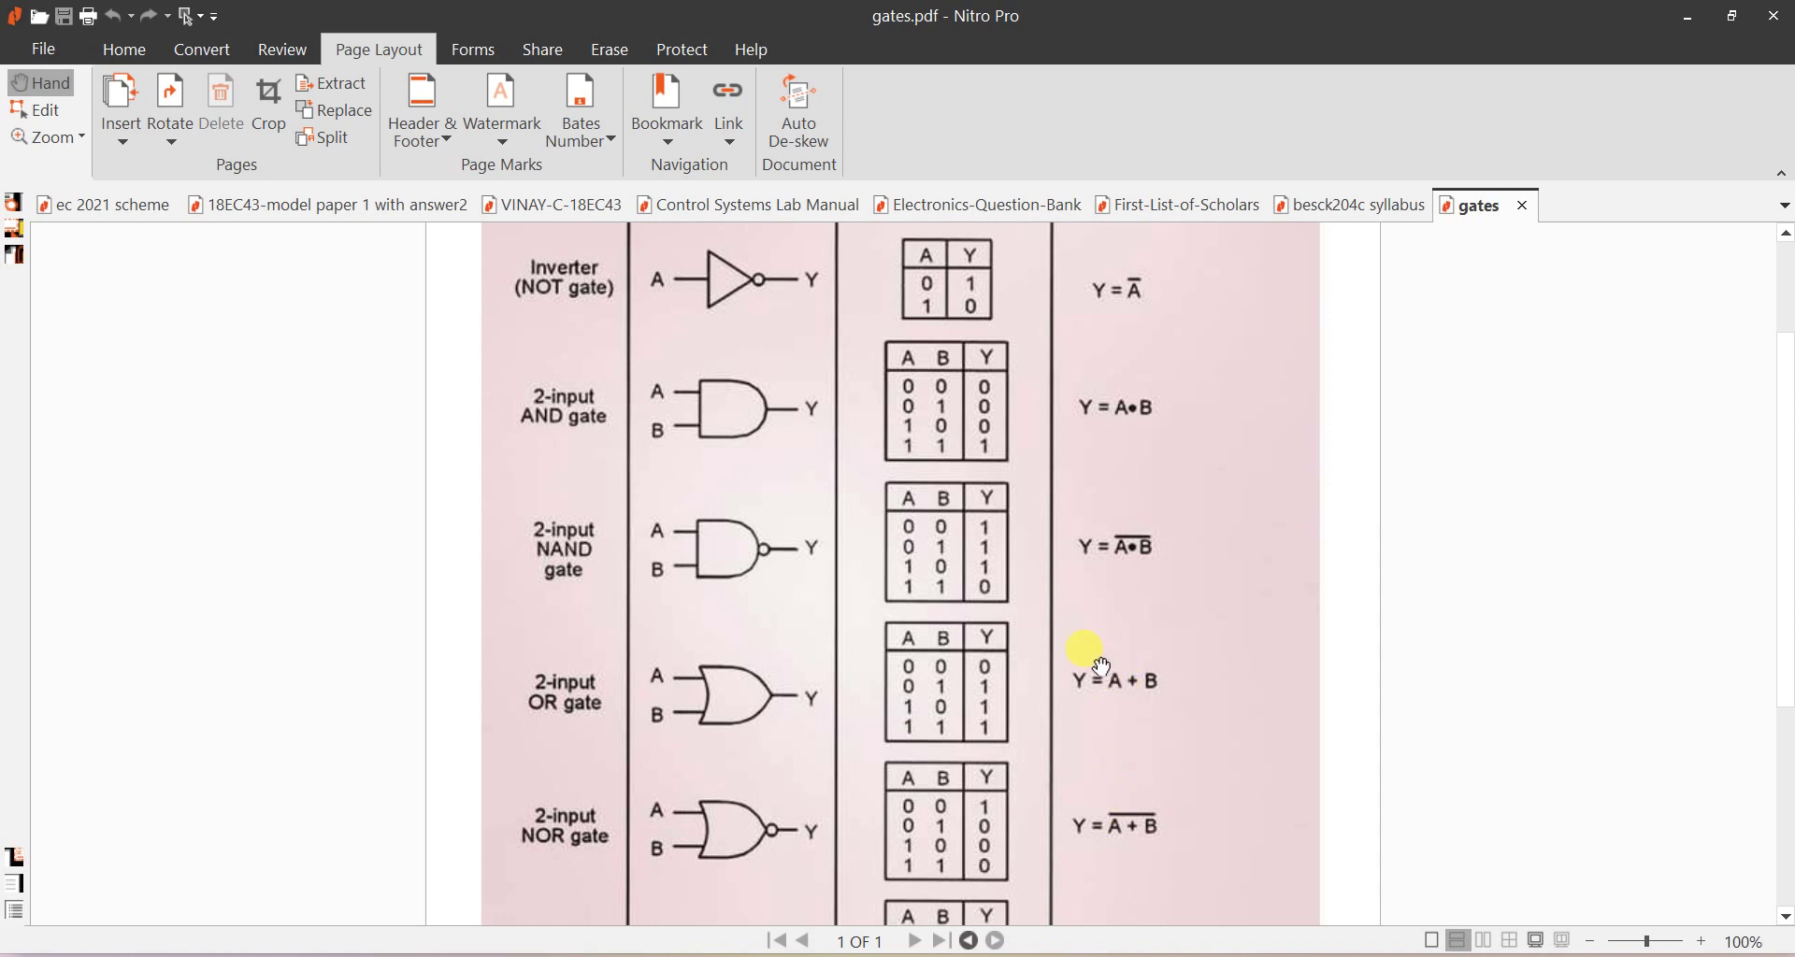
scroll(1066, 748, down, 1)
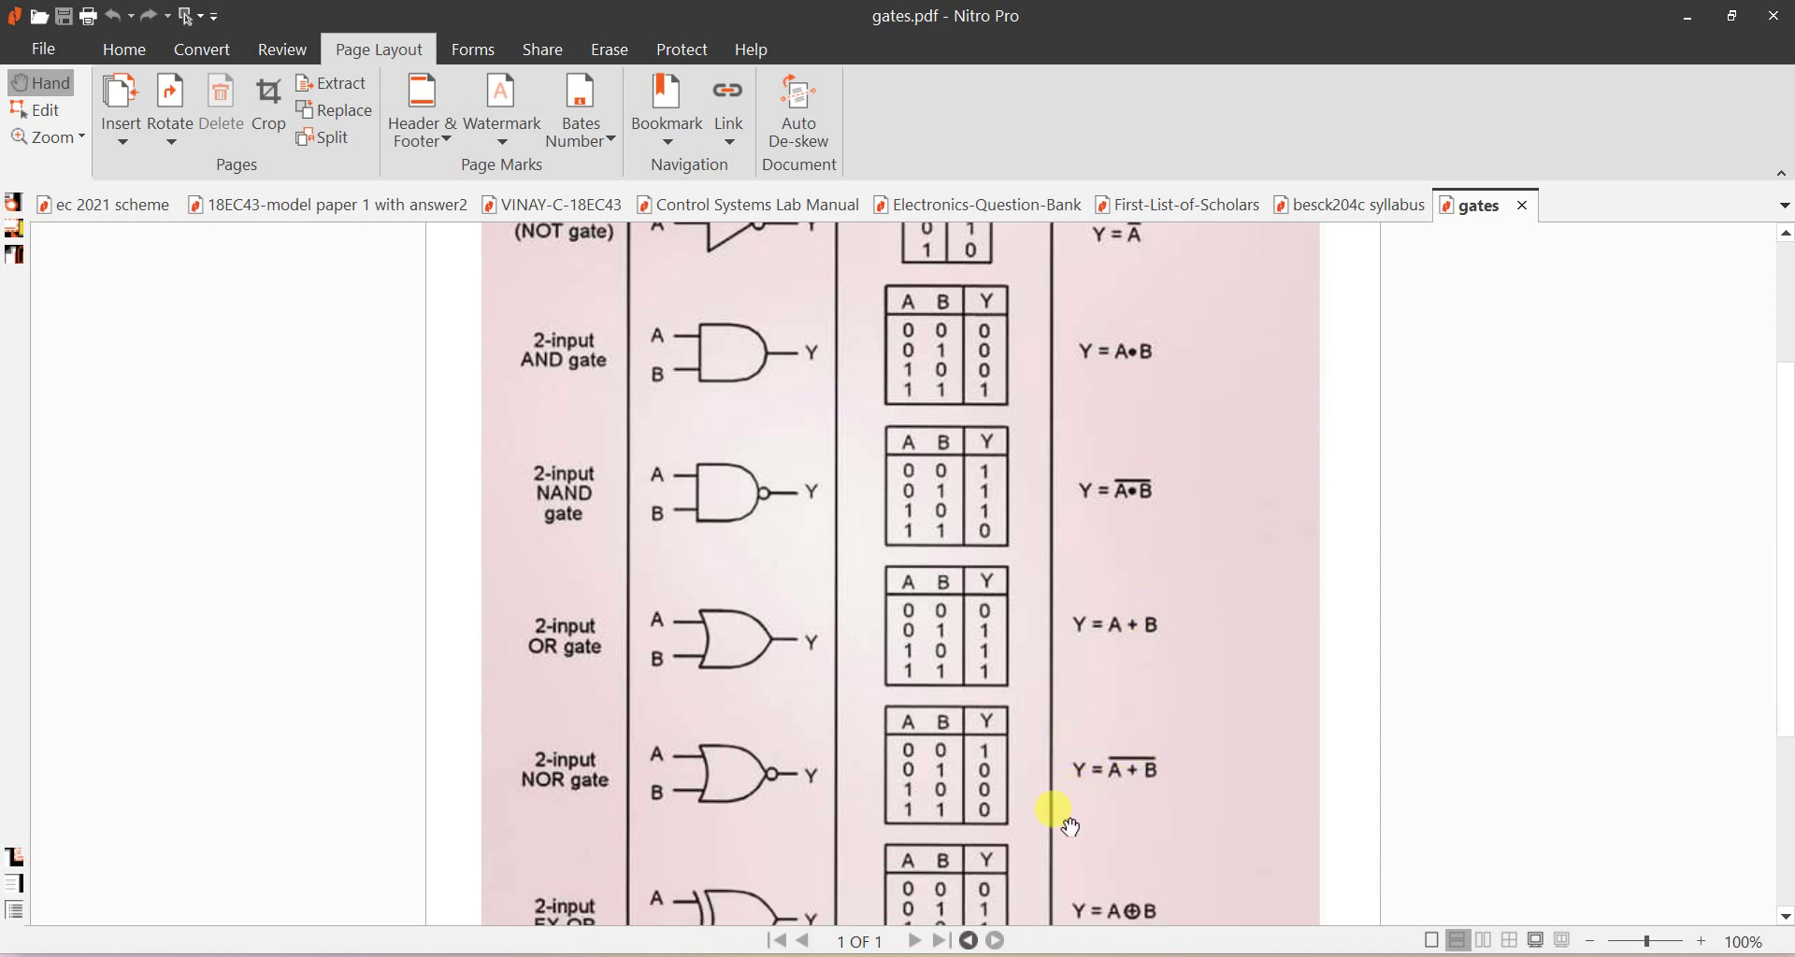
scroll(1070, 823, down, 4)
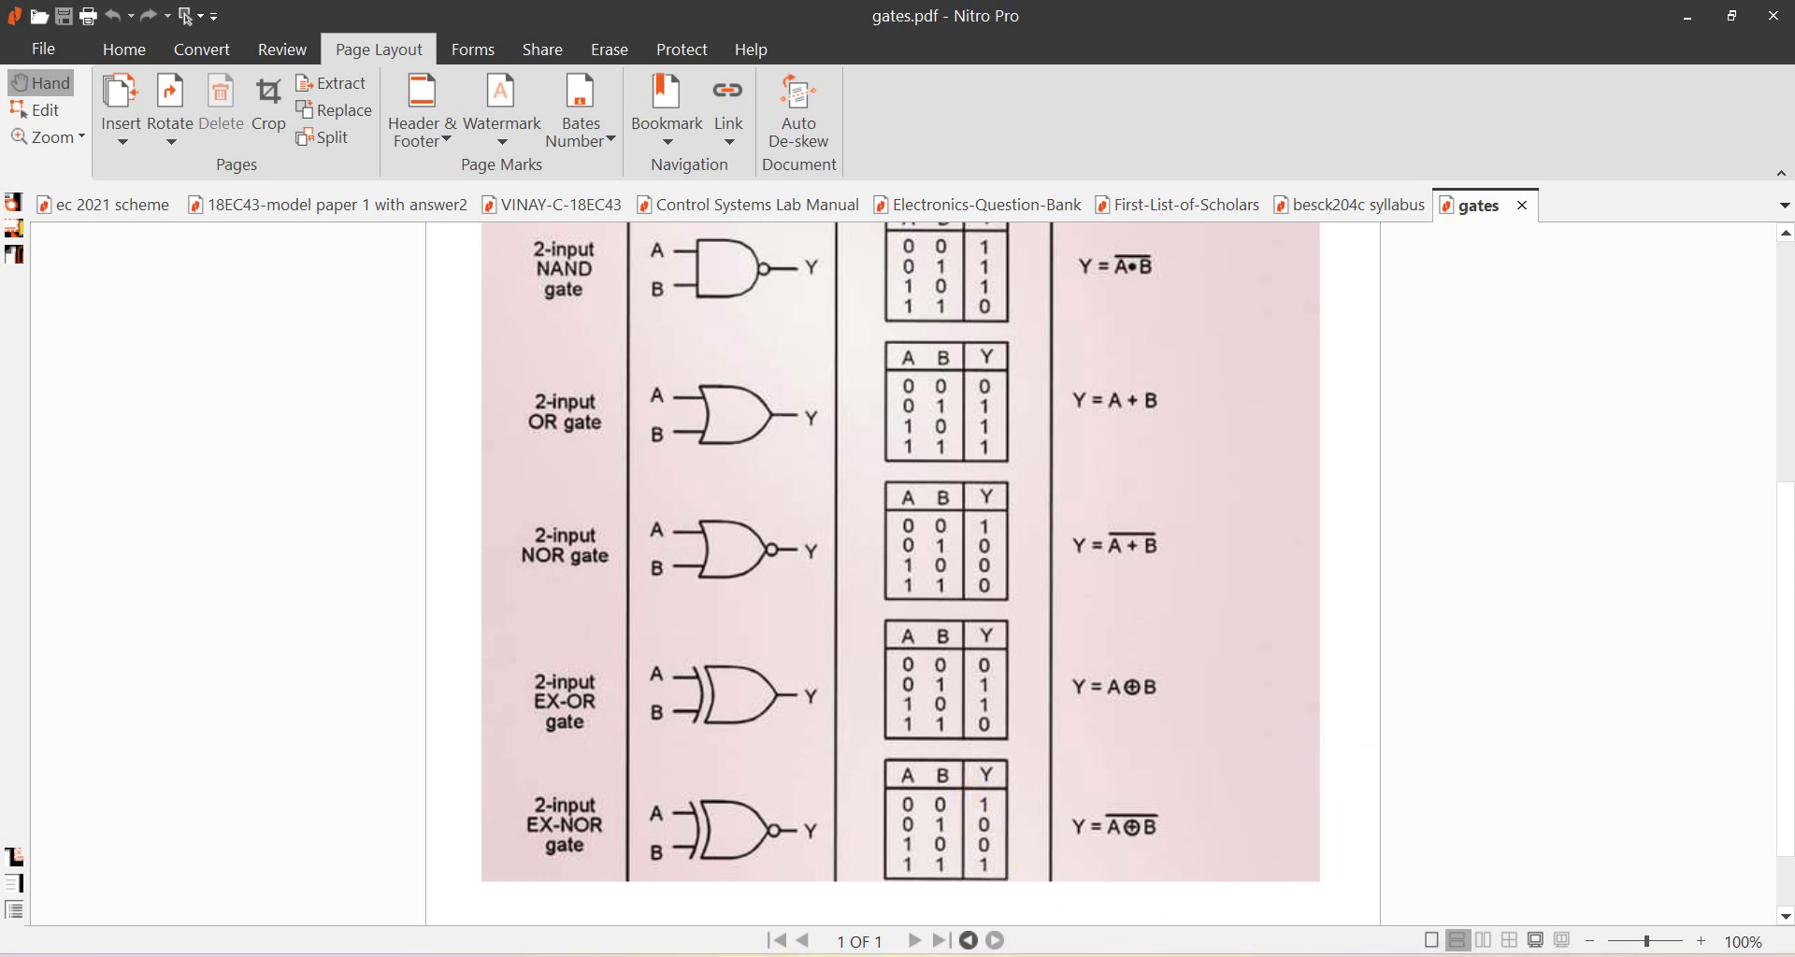
Switch to Multisim and create a new blank design
key(super+d)
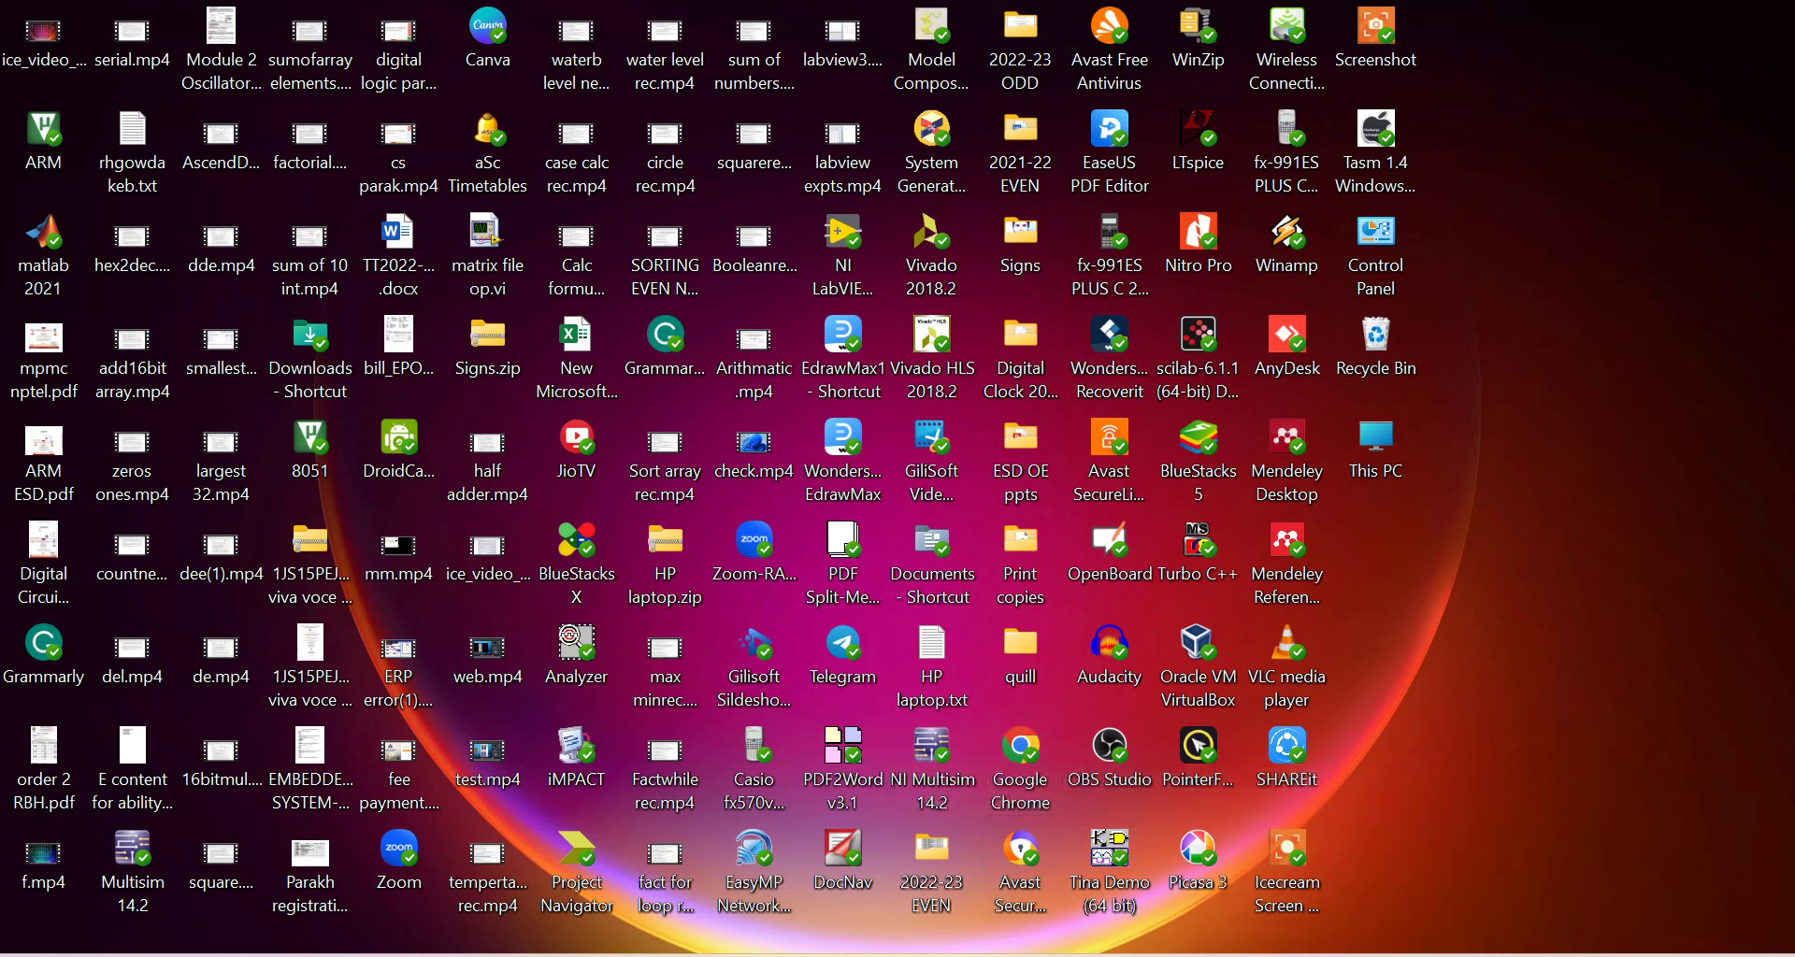
key(alt+Tab)
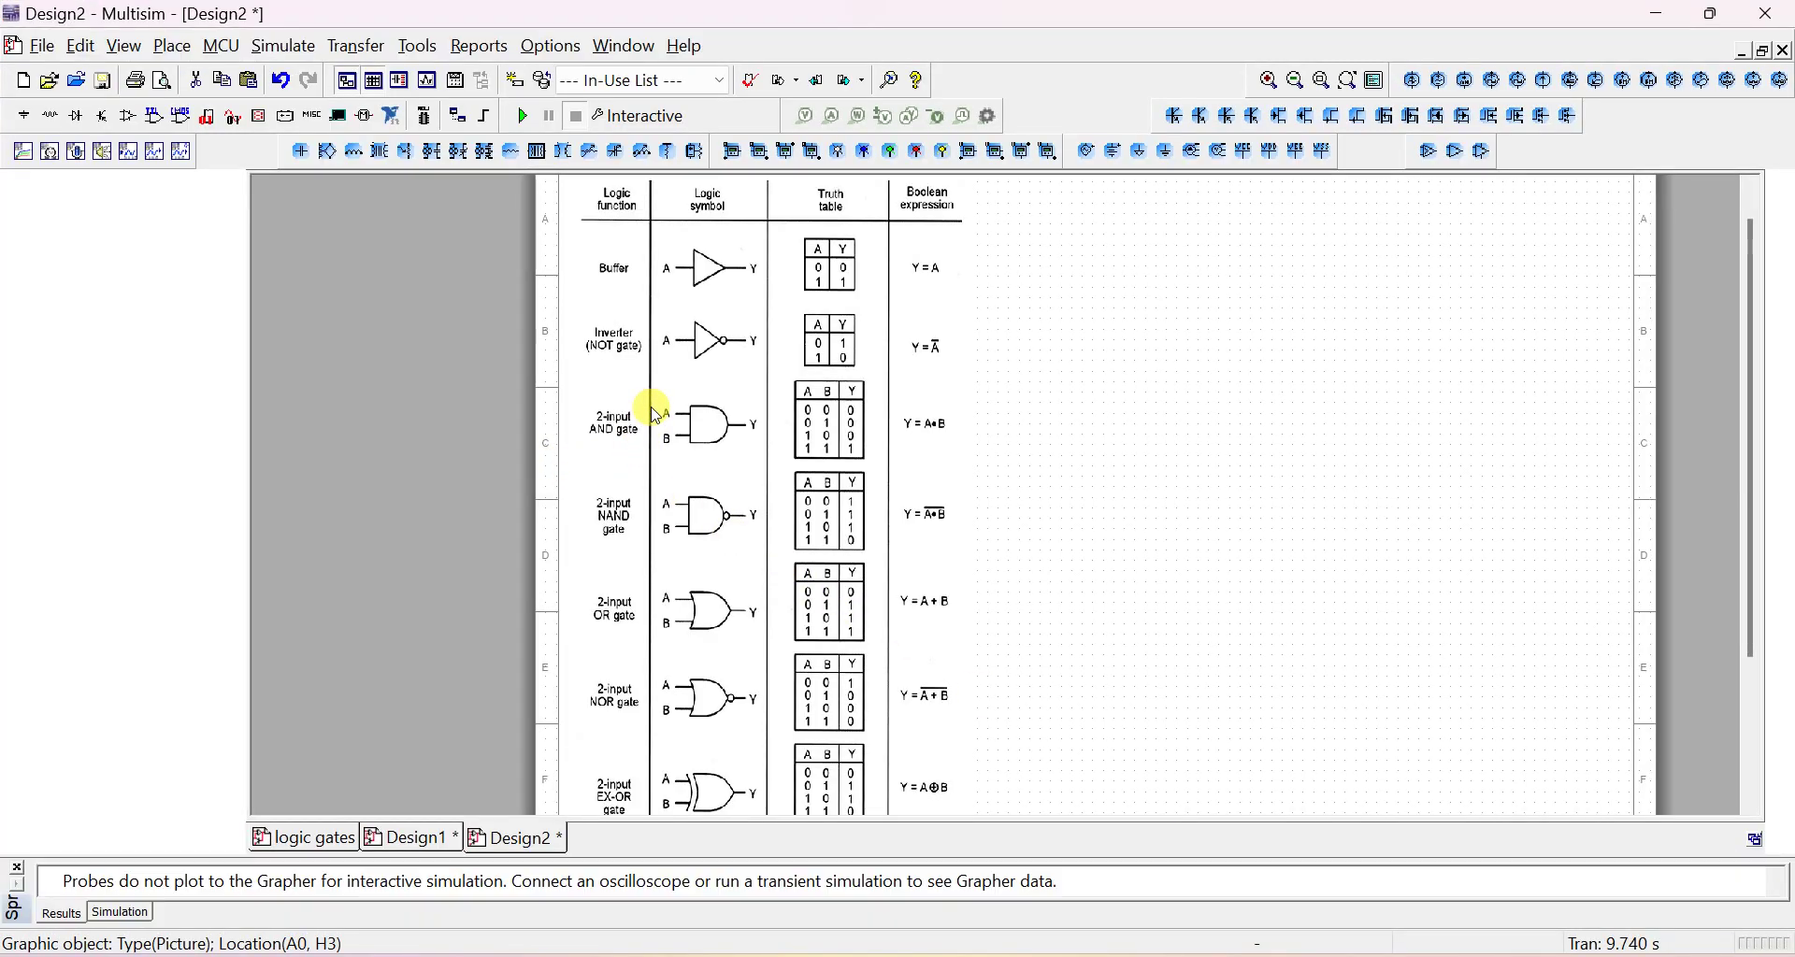
click(23, 80)
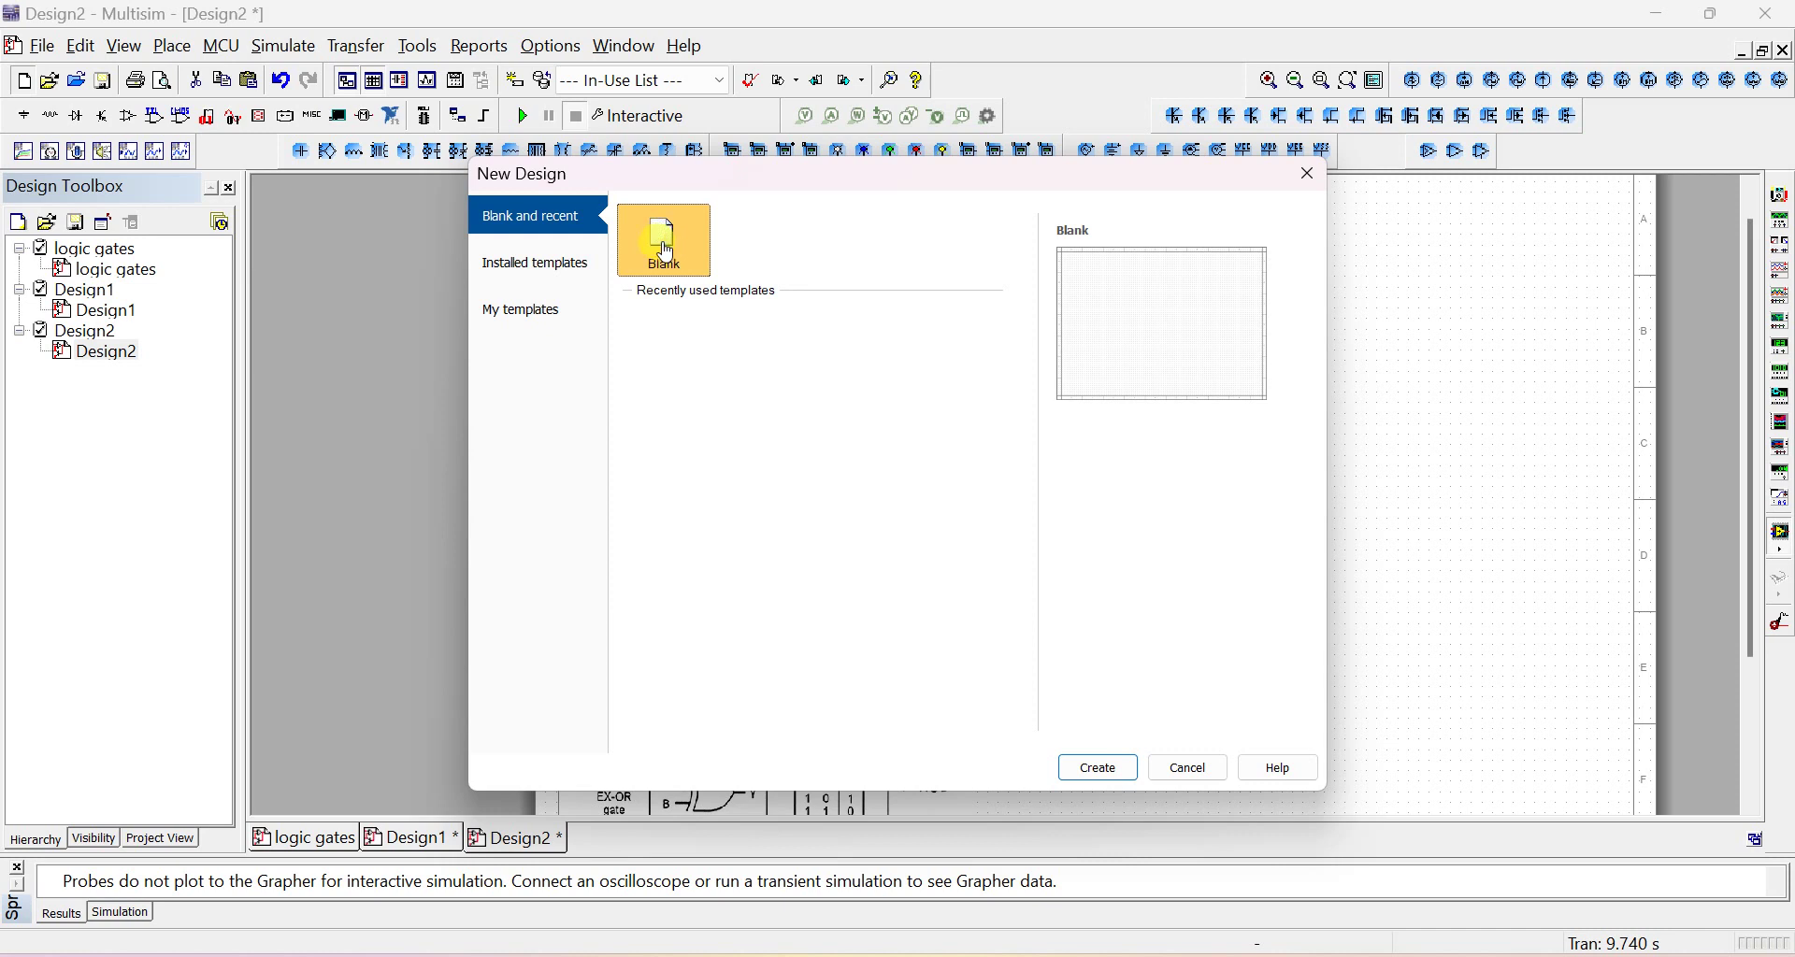
double_click(669, 255)
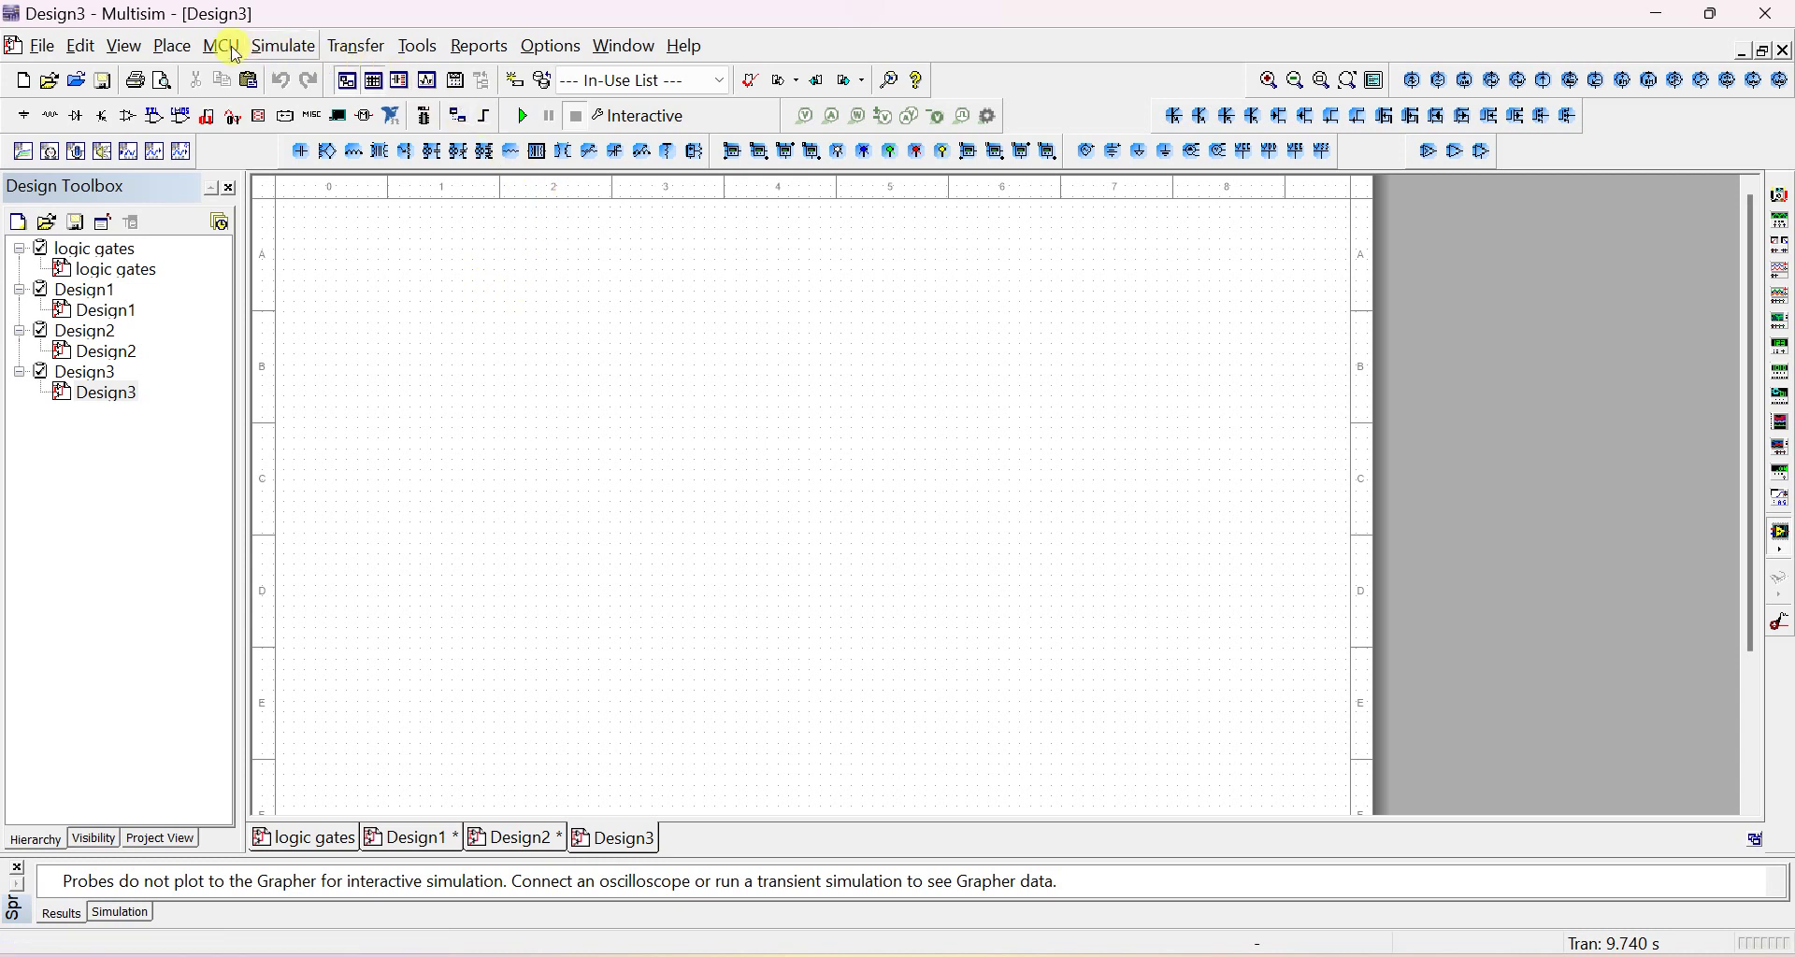
Begin placing a component and widen the component search to all groups of the Master Database
click(173, 45)
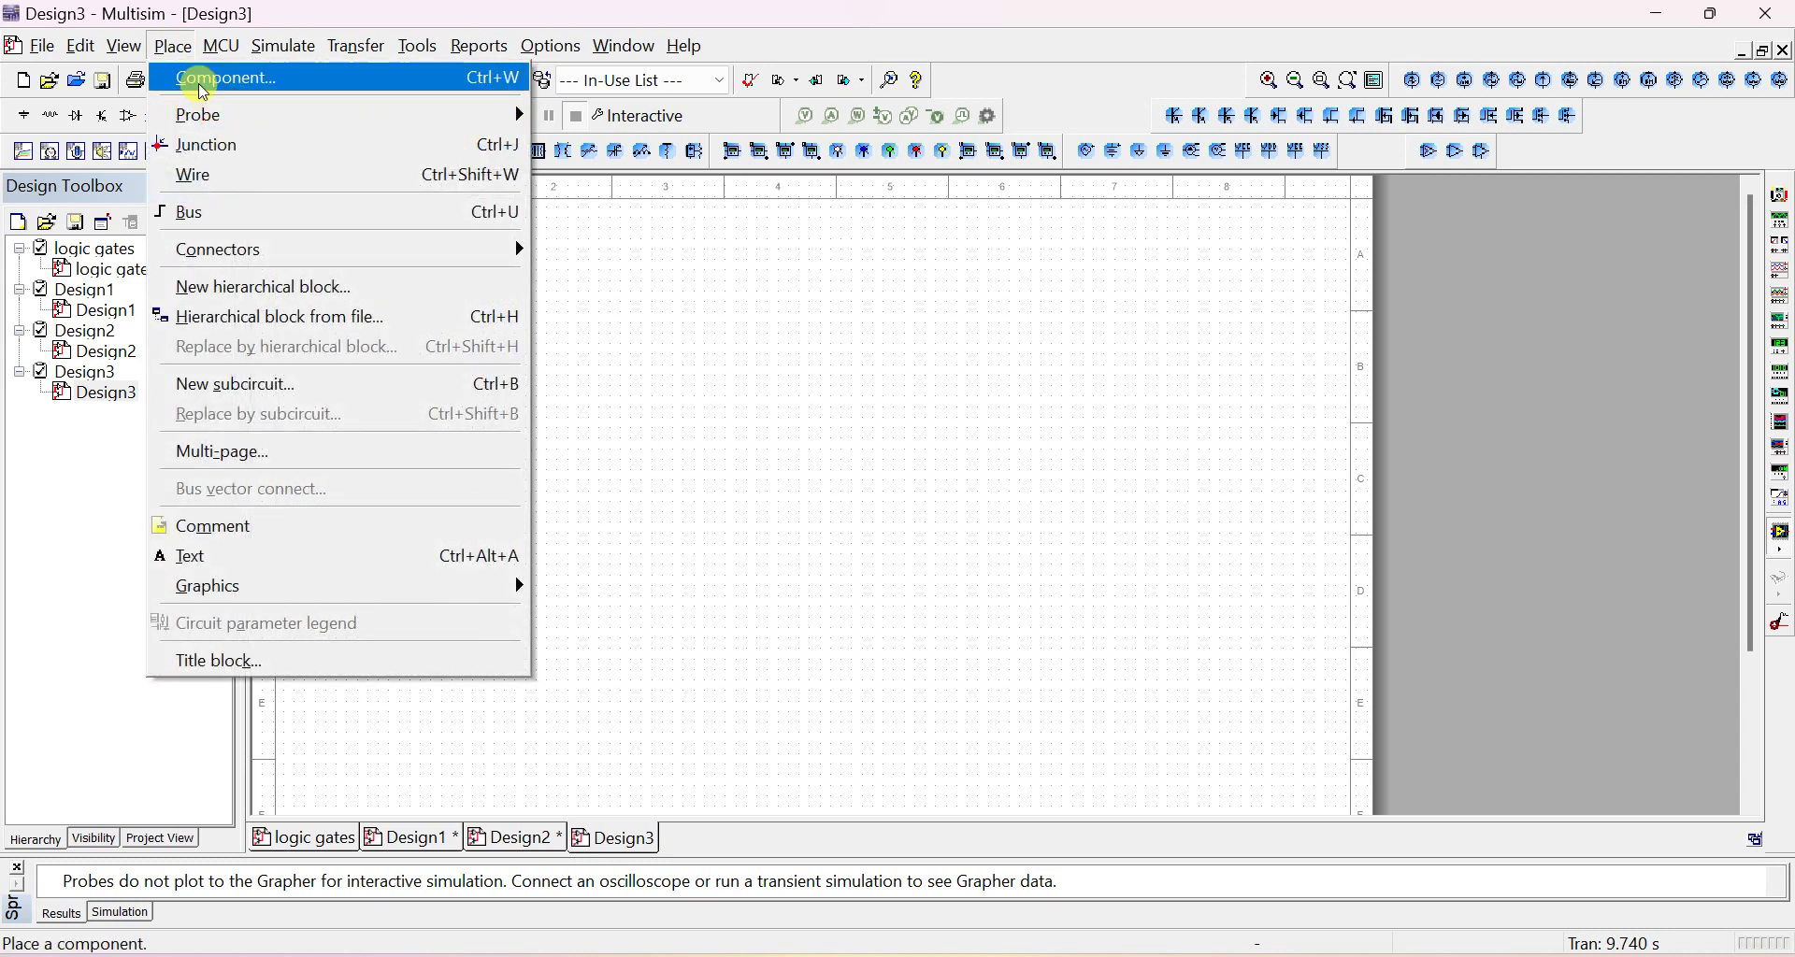
click(189, 77)
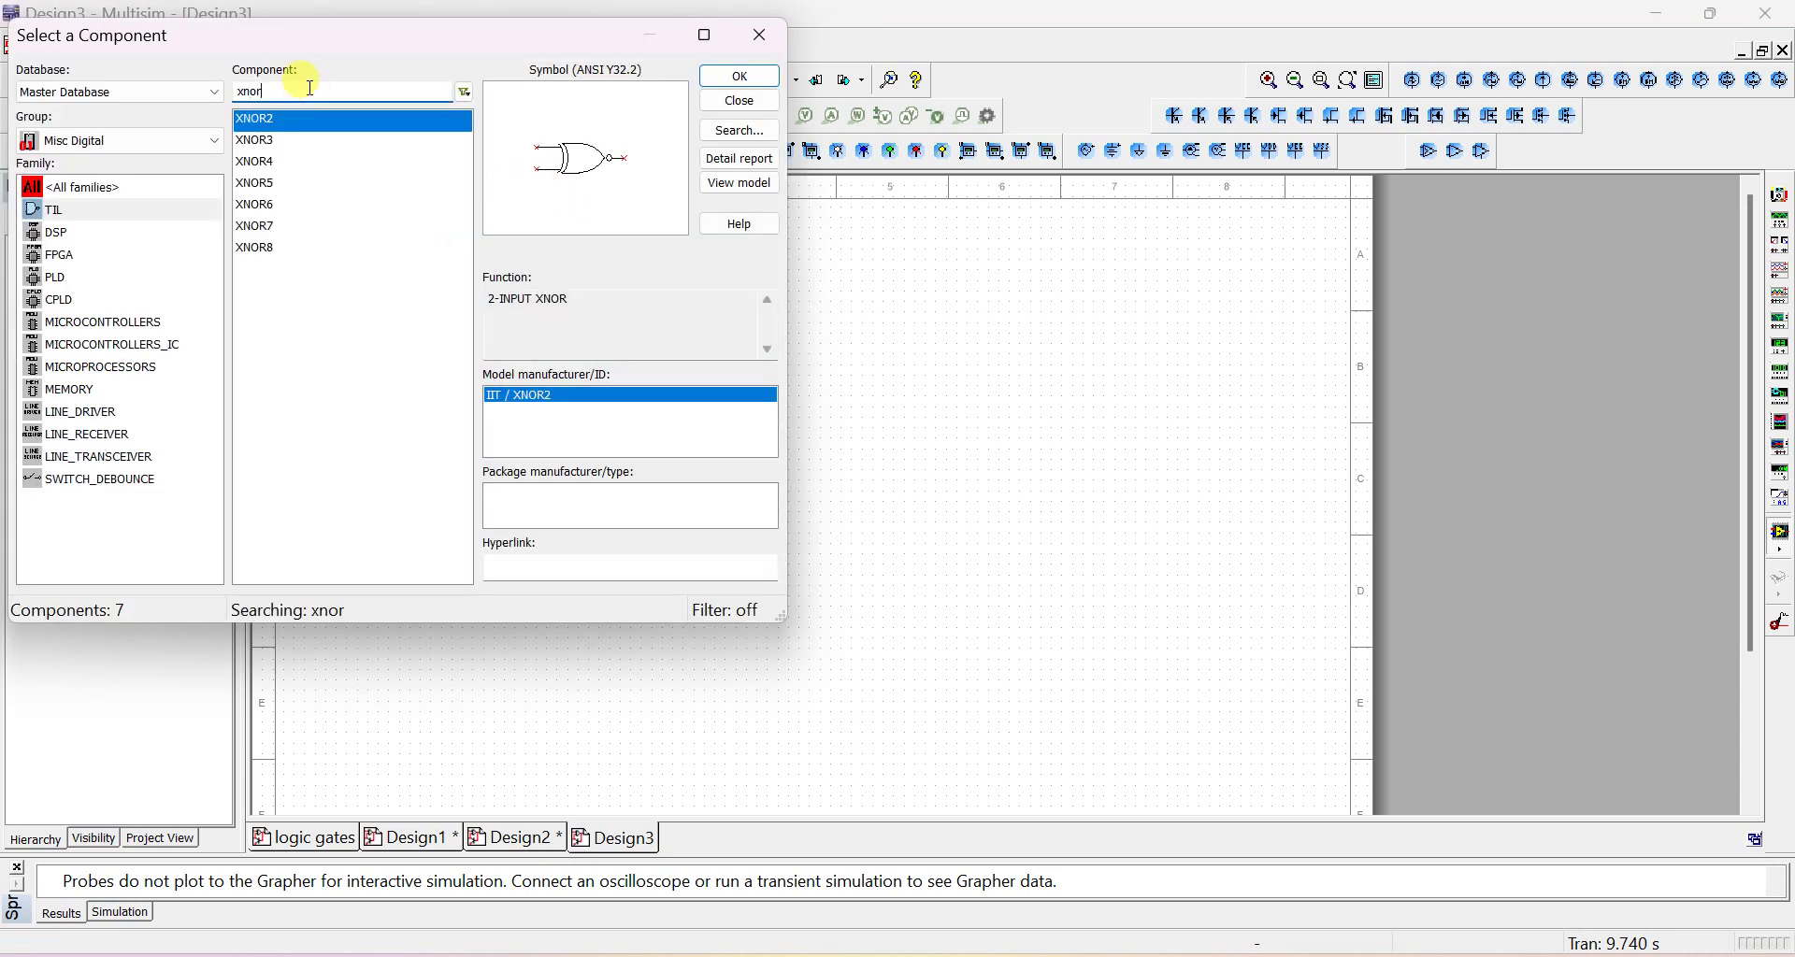
text(inte)
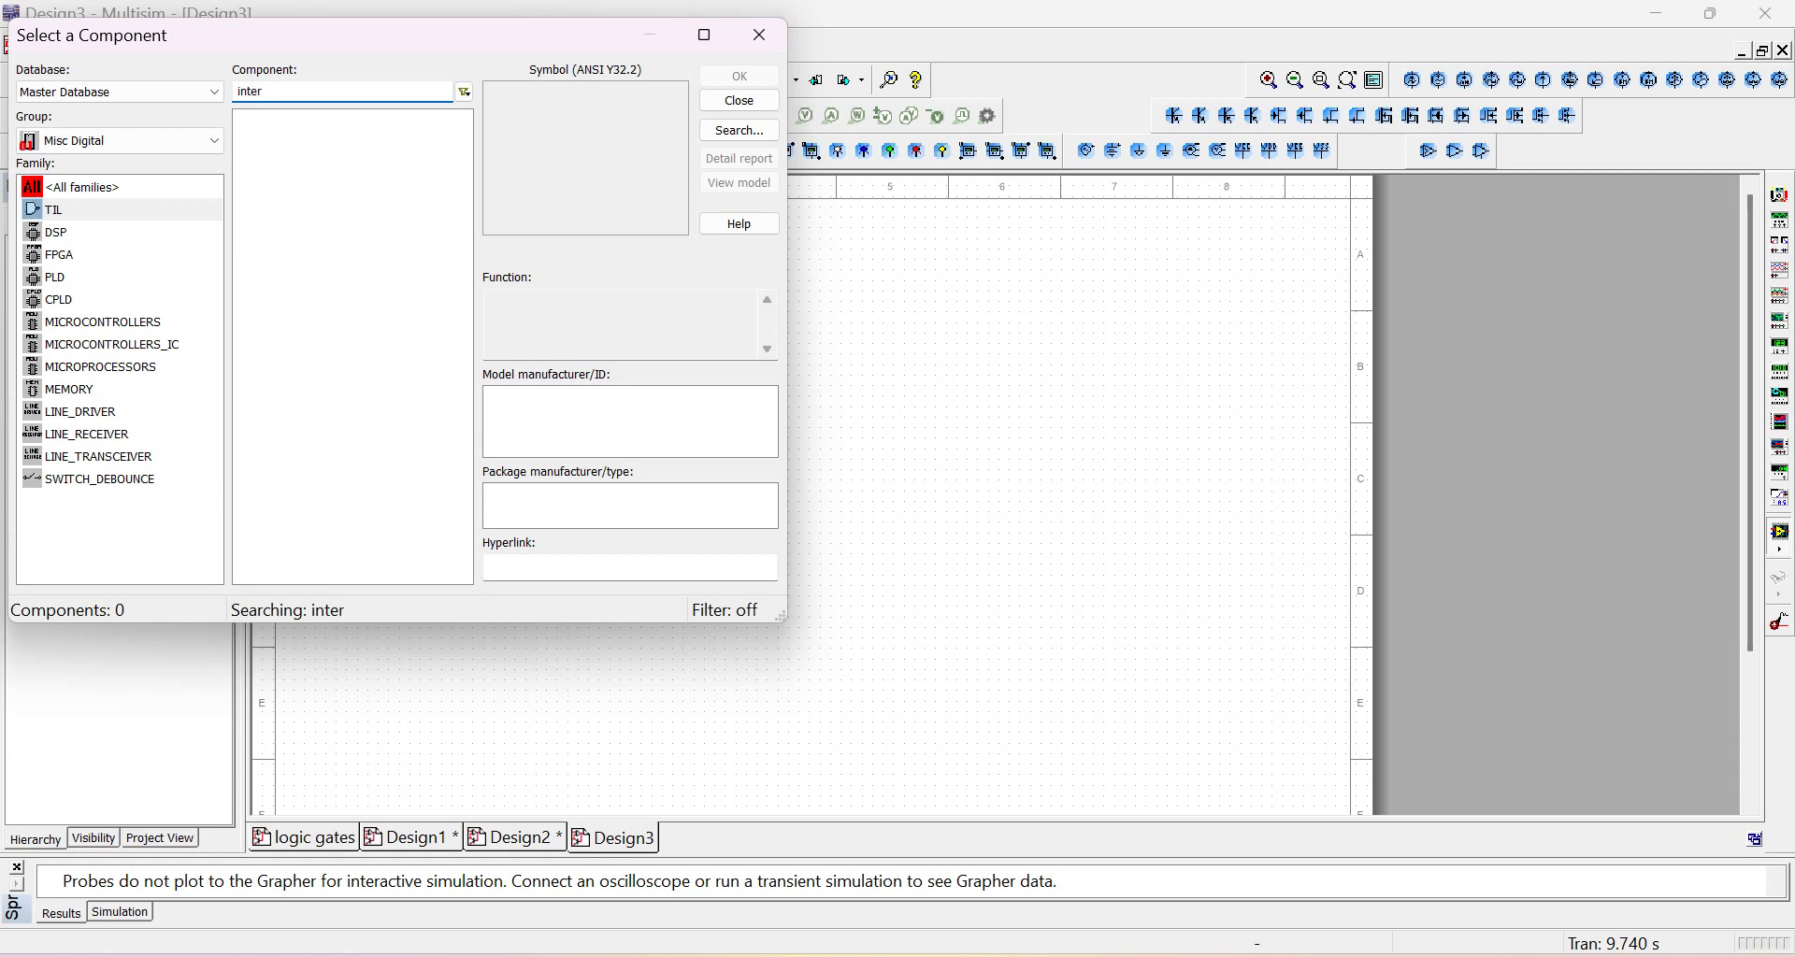
click(74, 90)
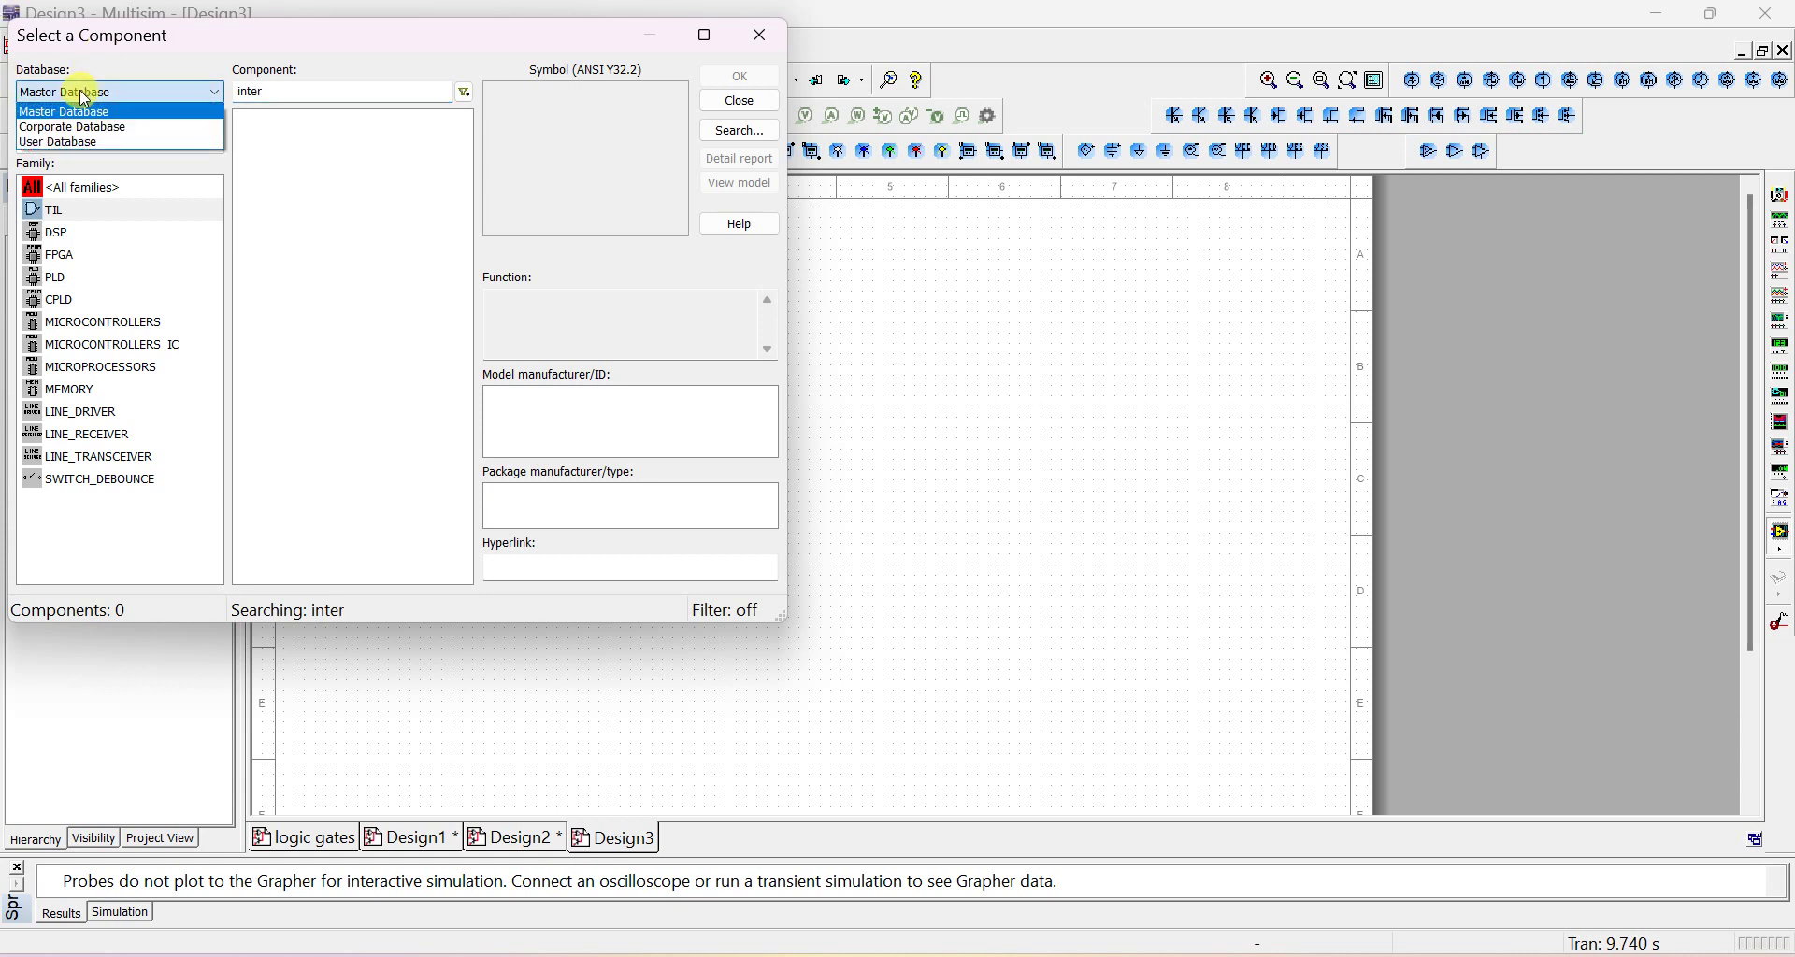
click(71, 109)
click(66, 147)
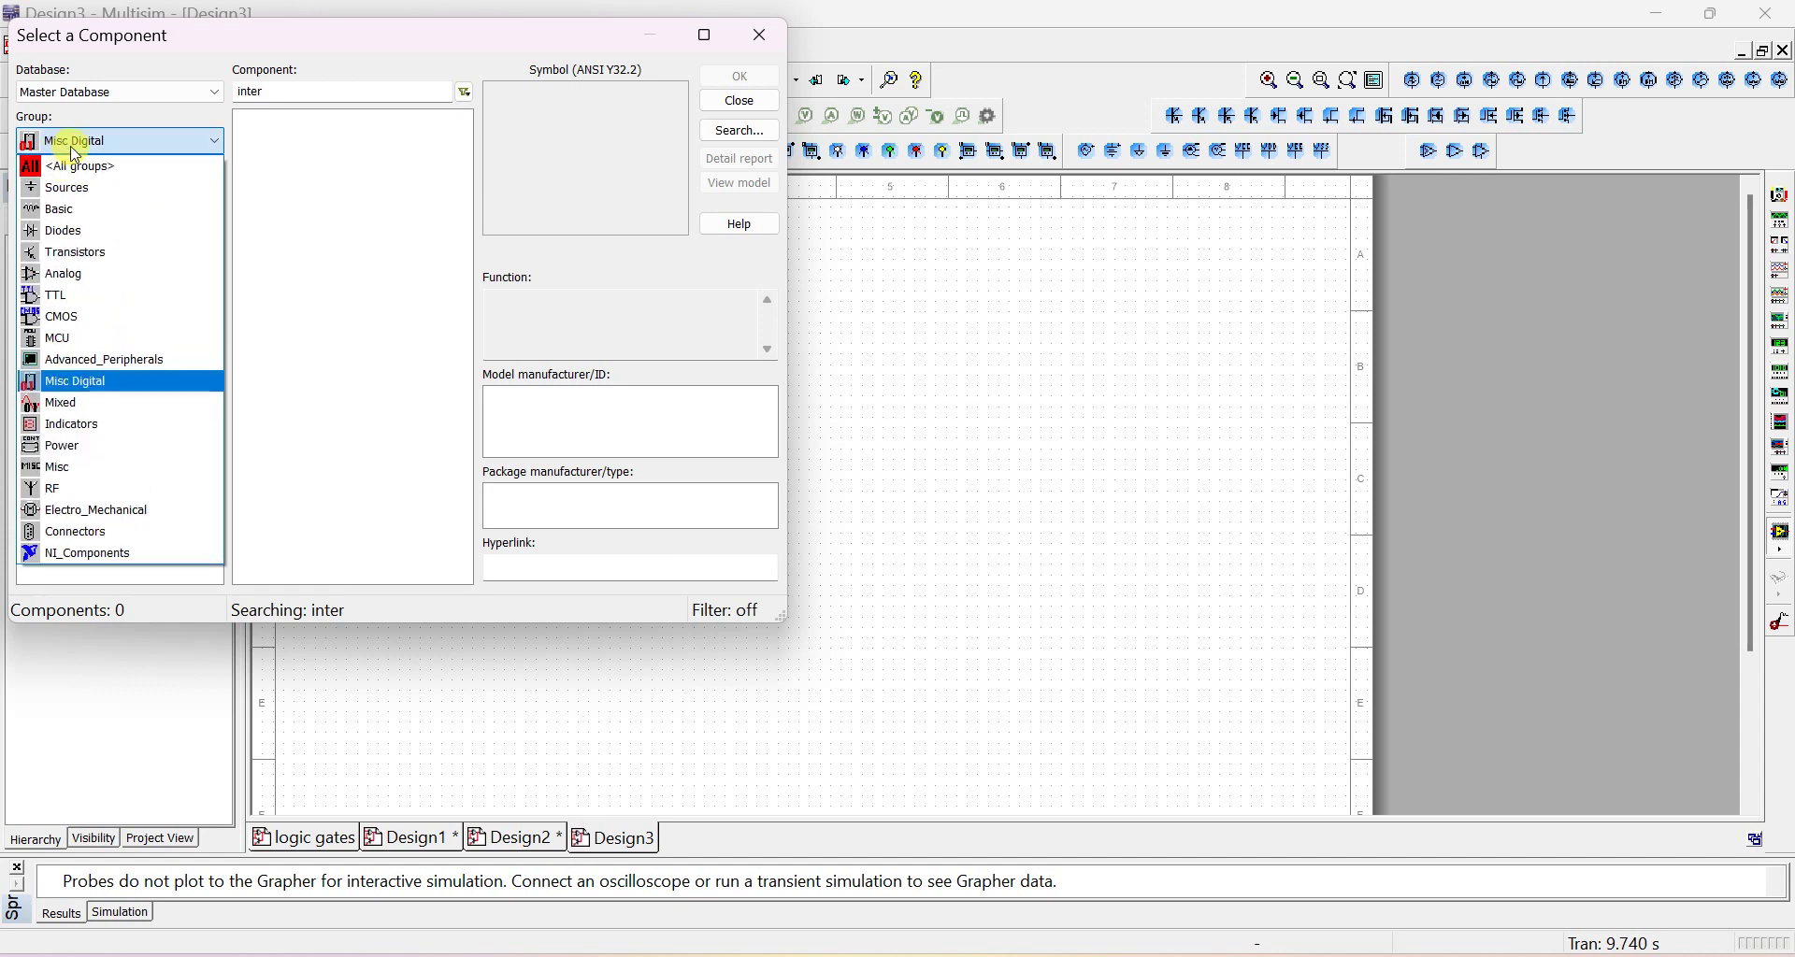
click(72, 147)
click(96, 147)
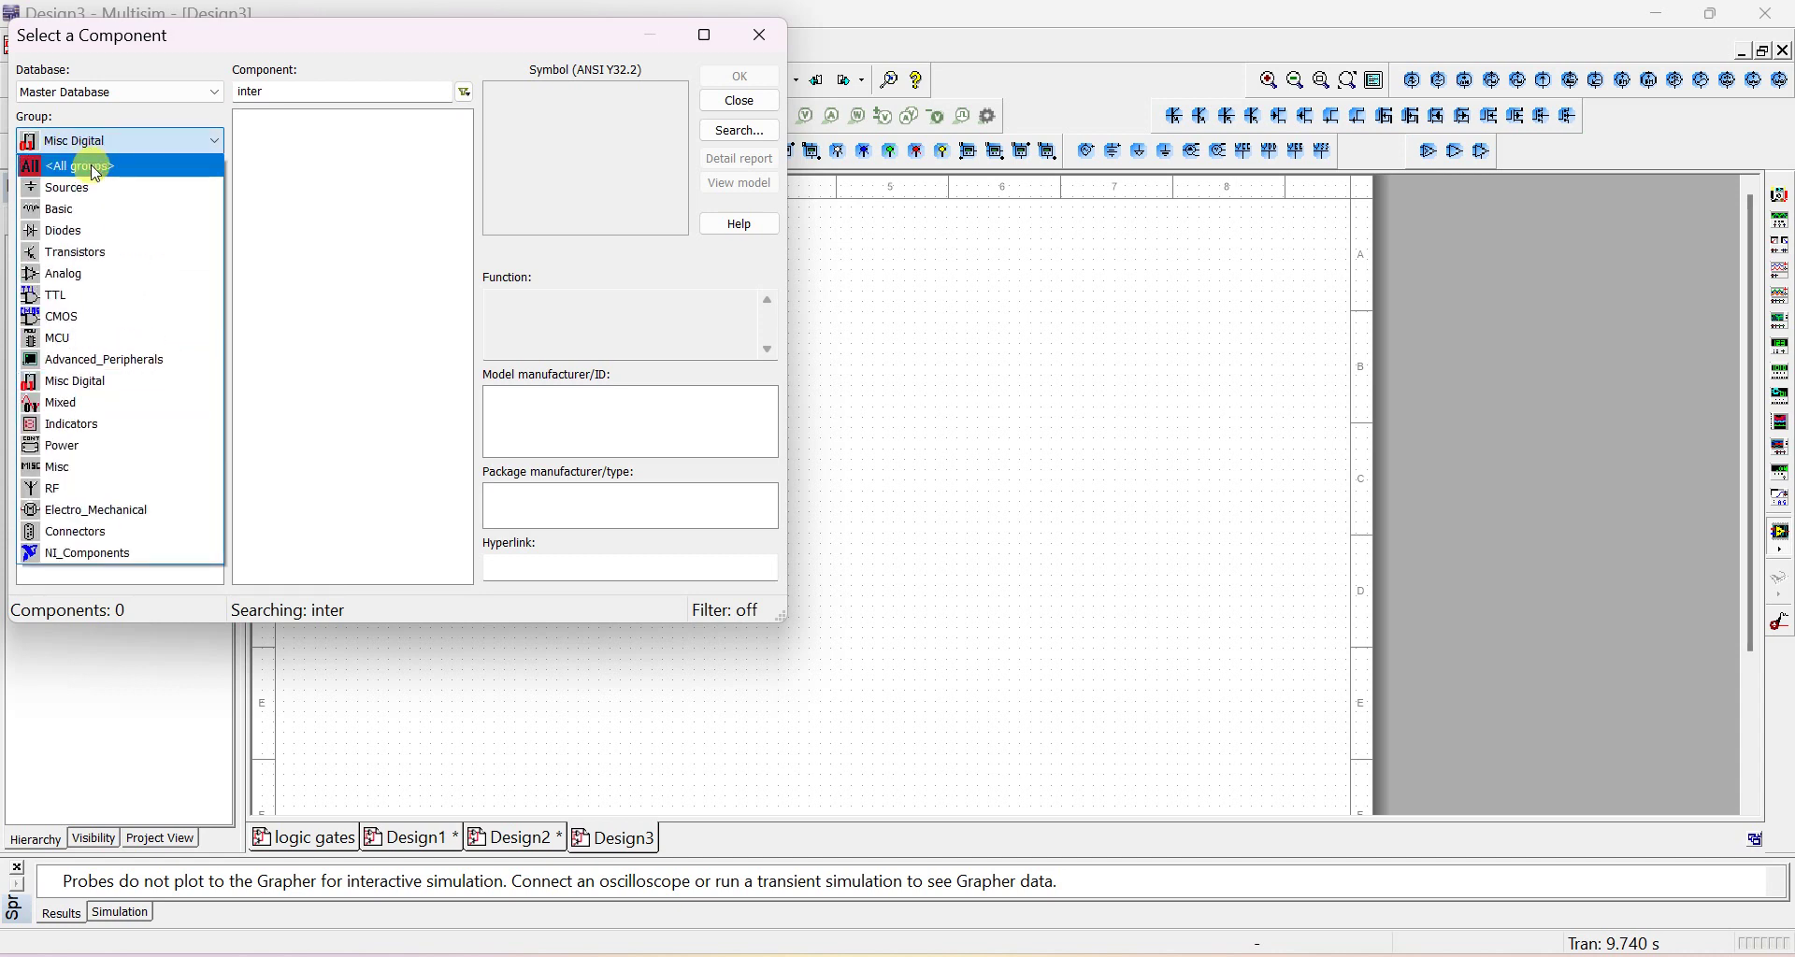
click(96, 168)
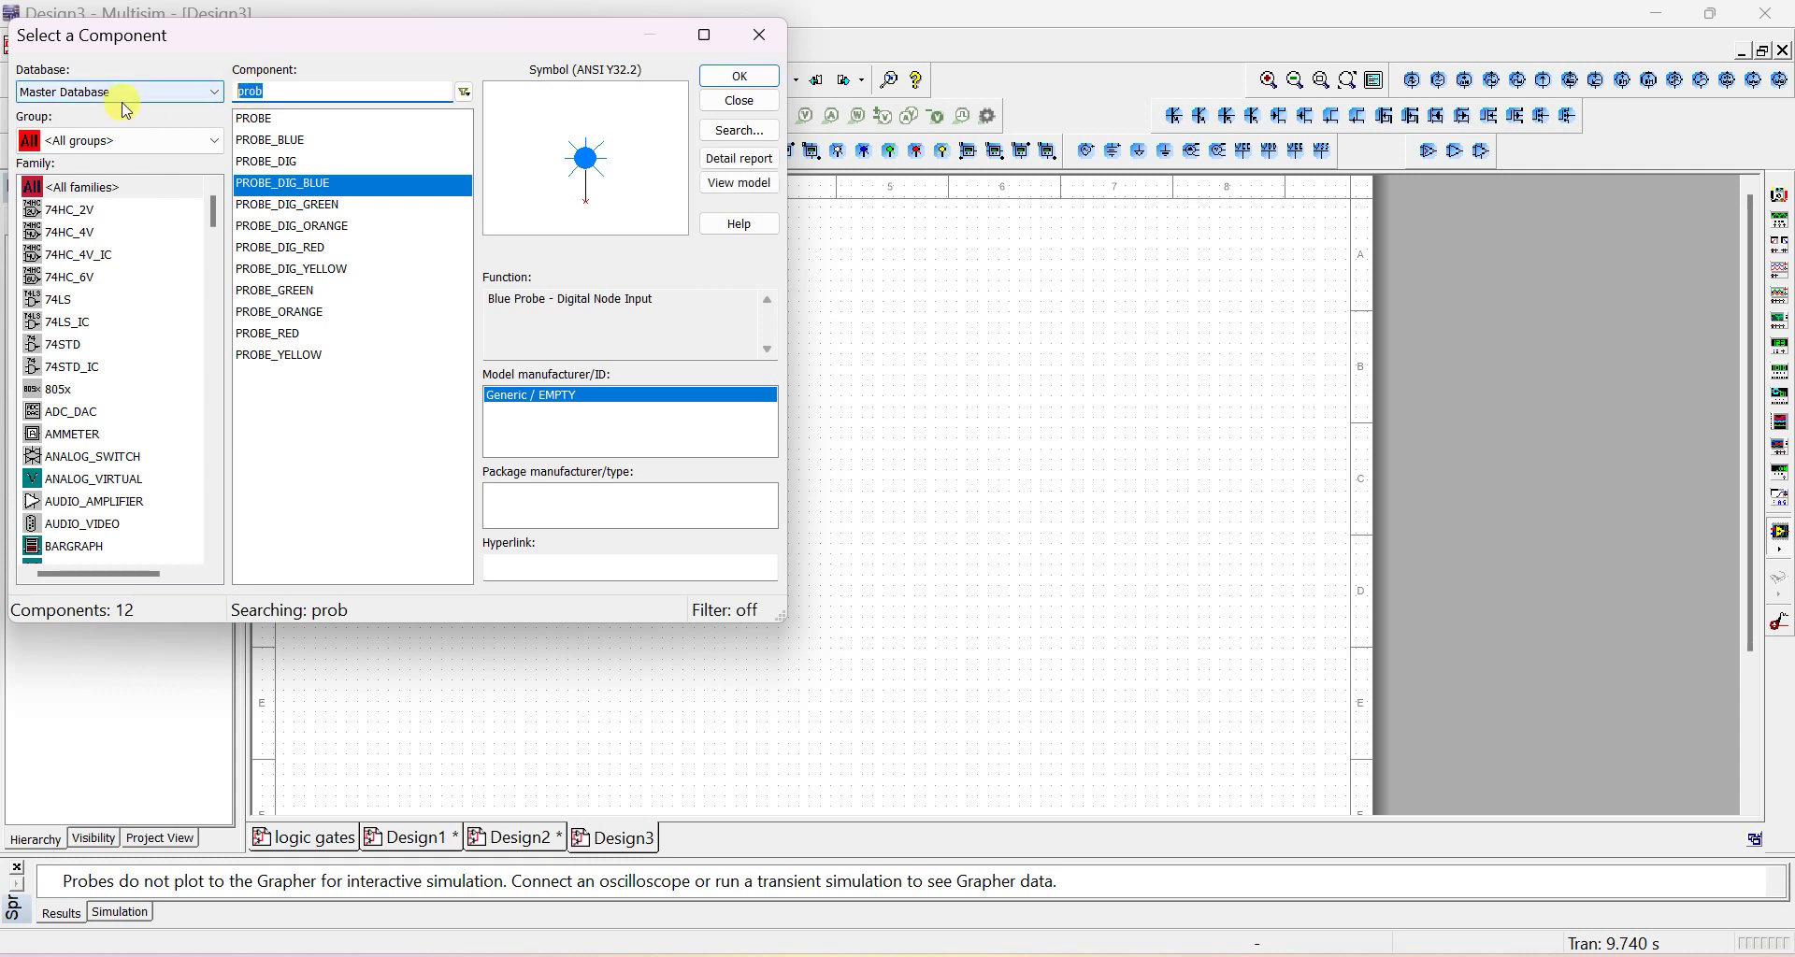
Find the INTERACTIVE_DIGITAL_CONSTANT with the search "inter" and place two of them, one below the other, on the upper sheet
text(inter)
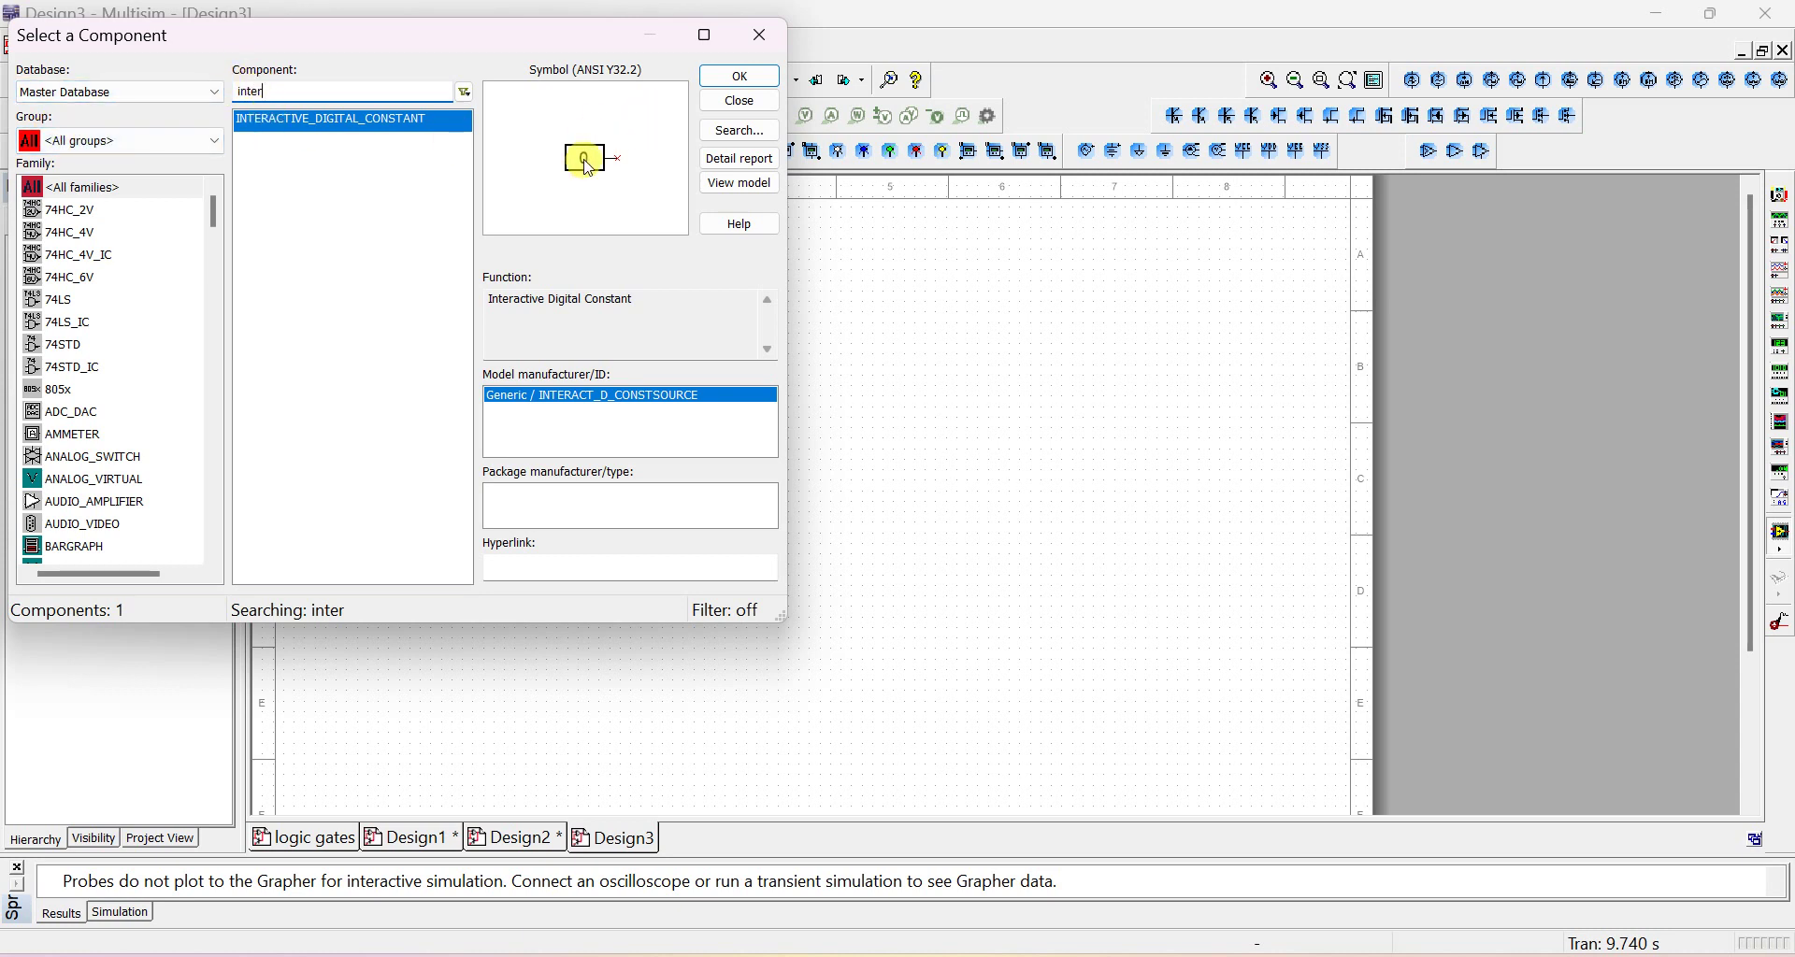
click(734, 75)
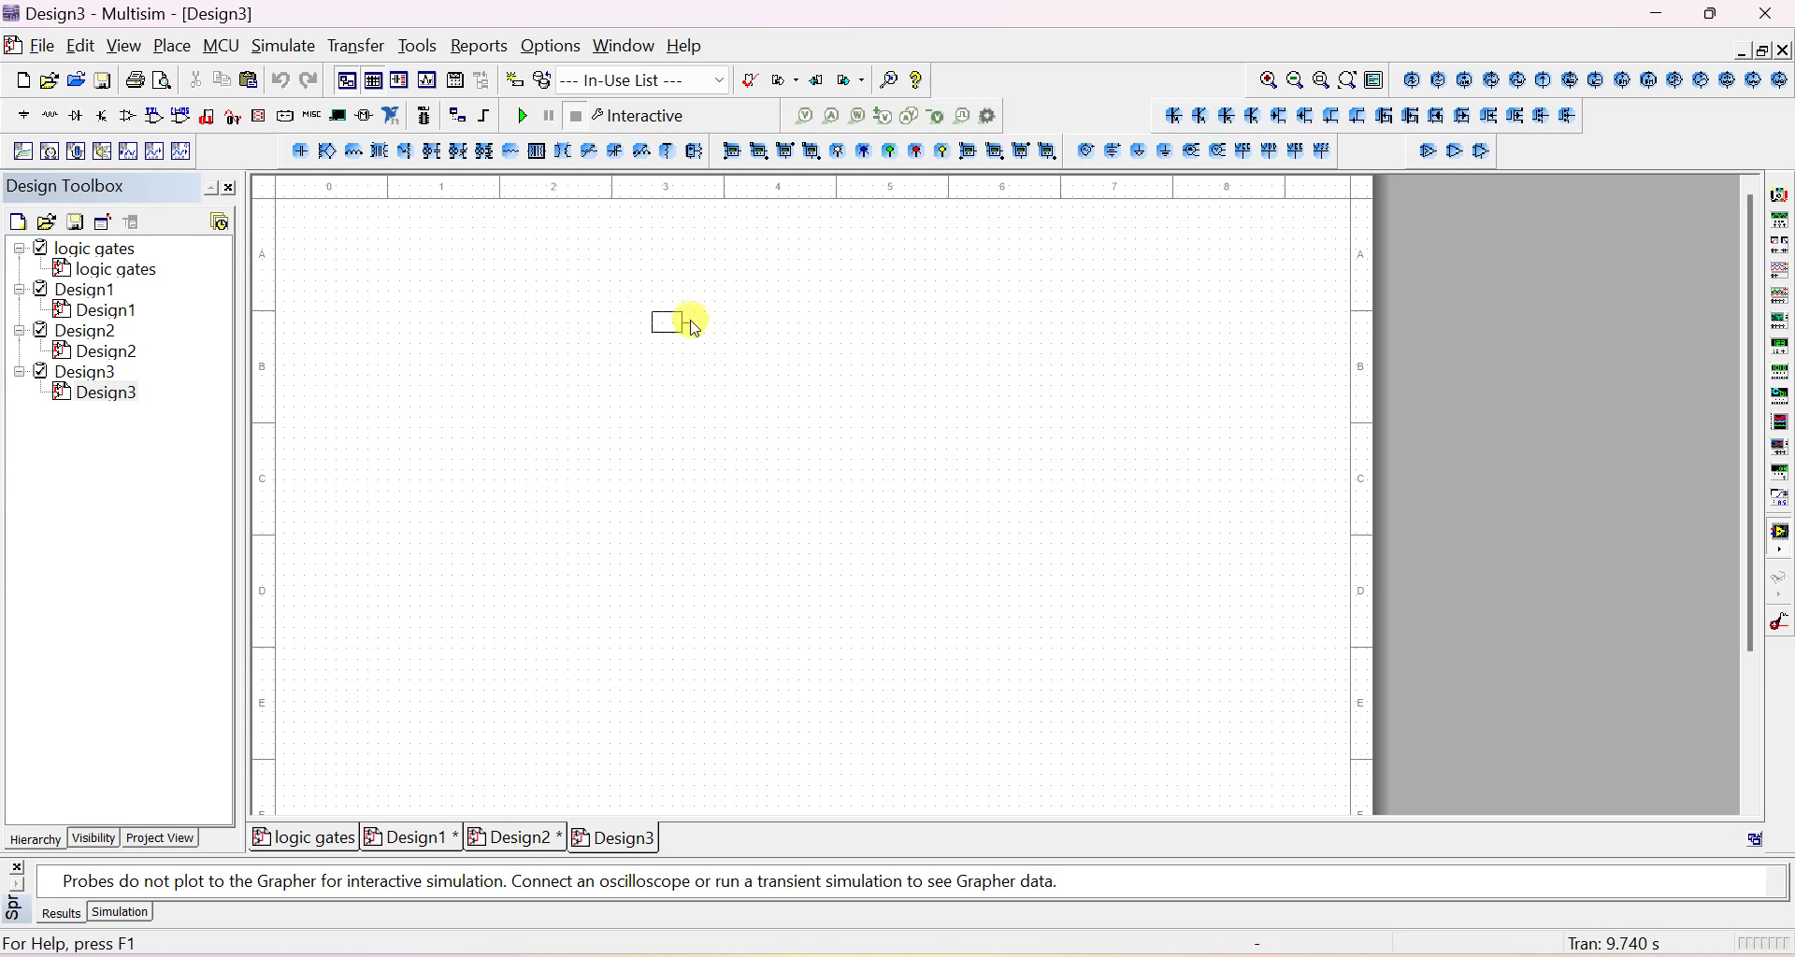
click(693, 334)
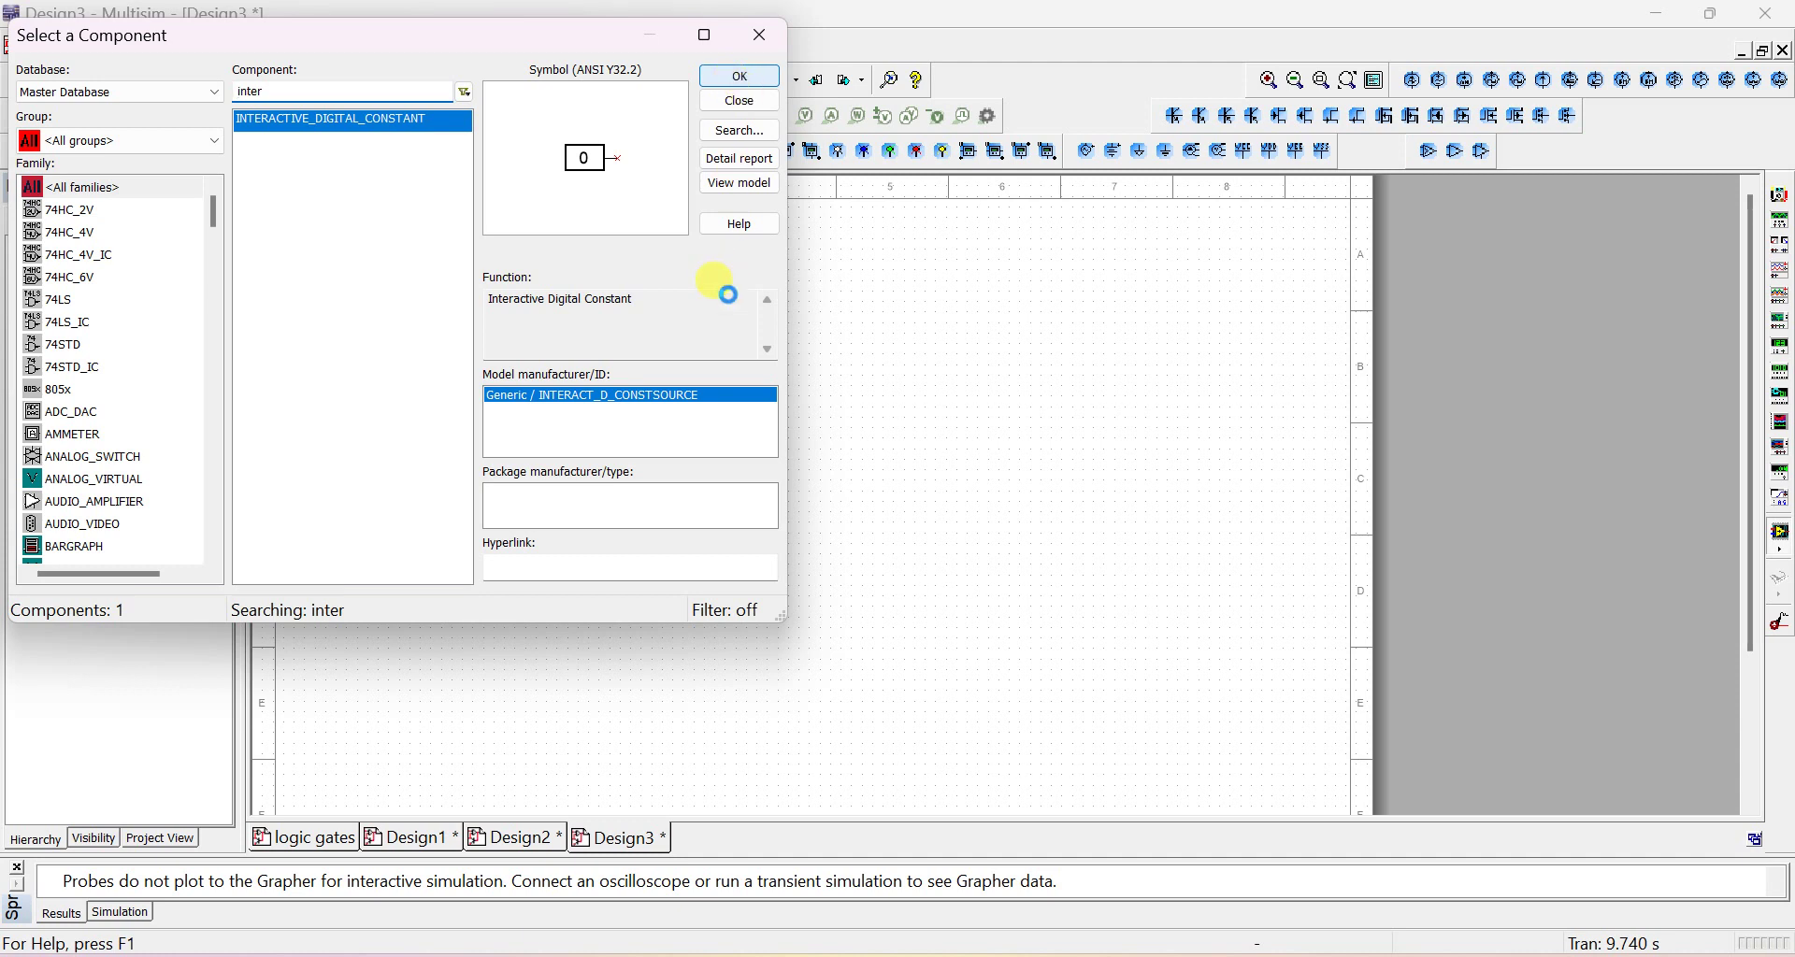
key(Return)
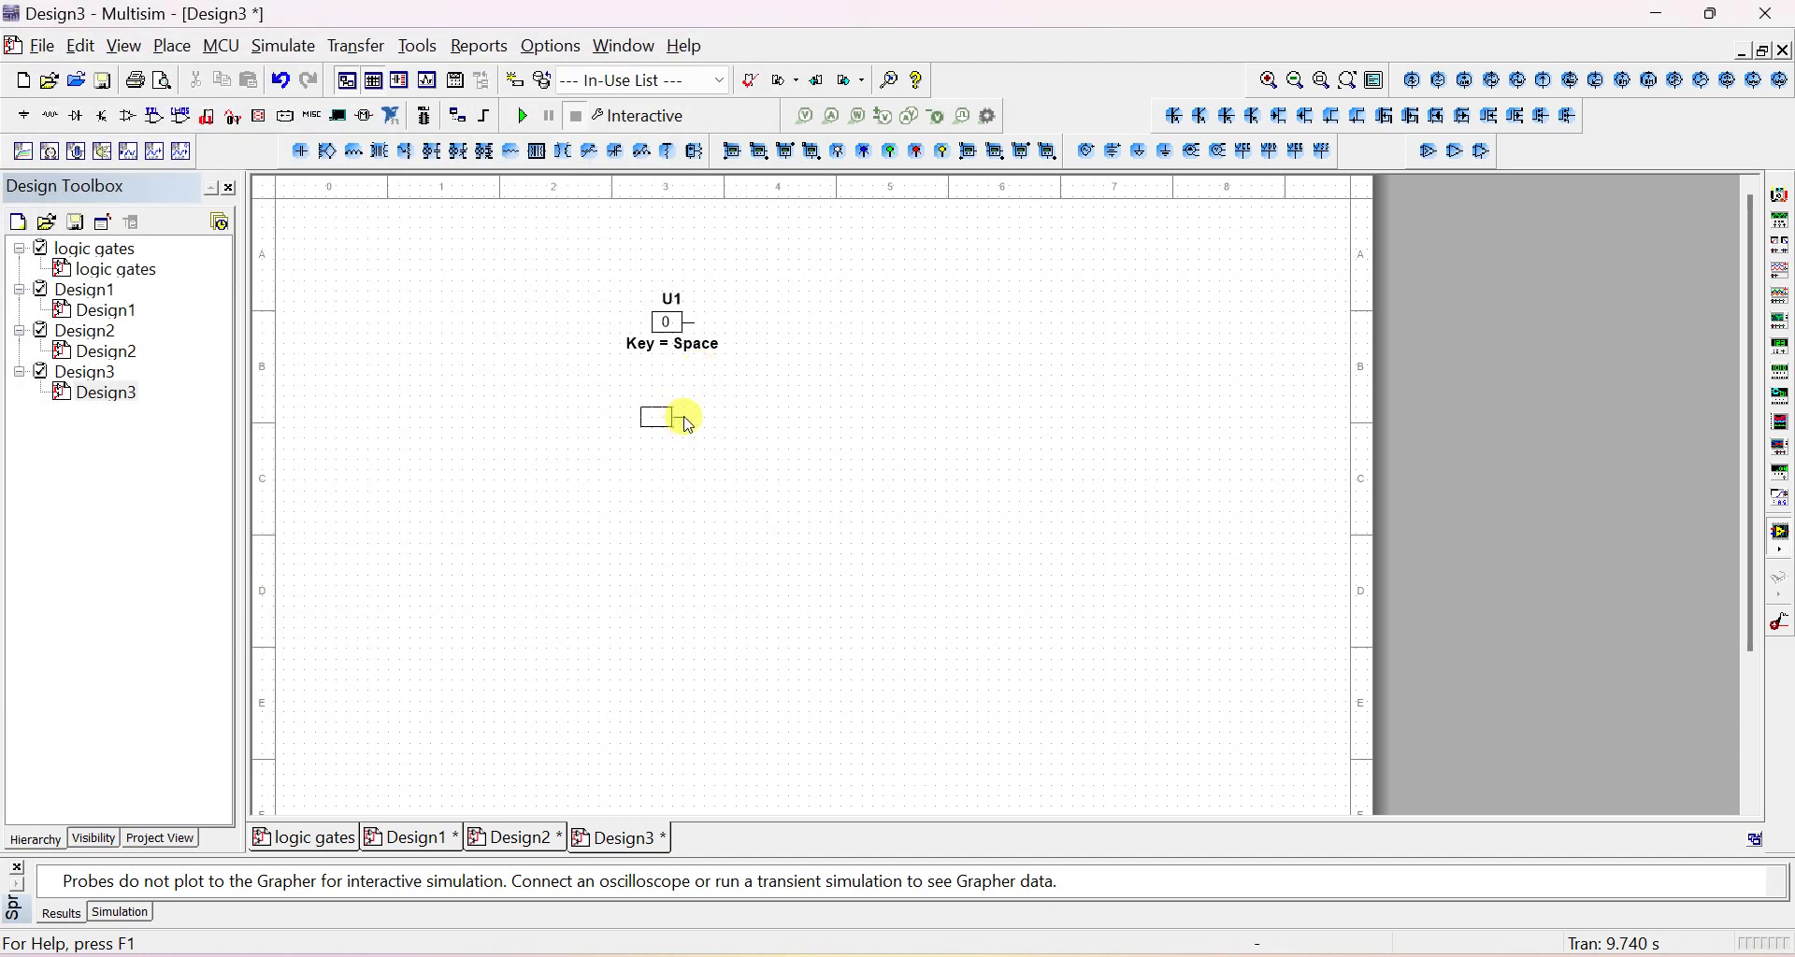
click(689, 423)
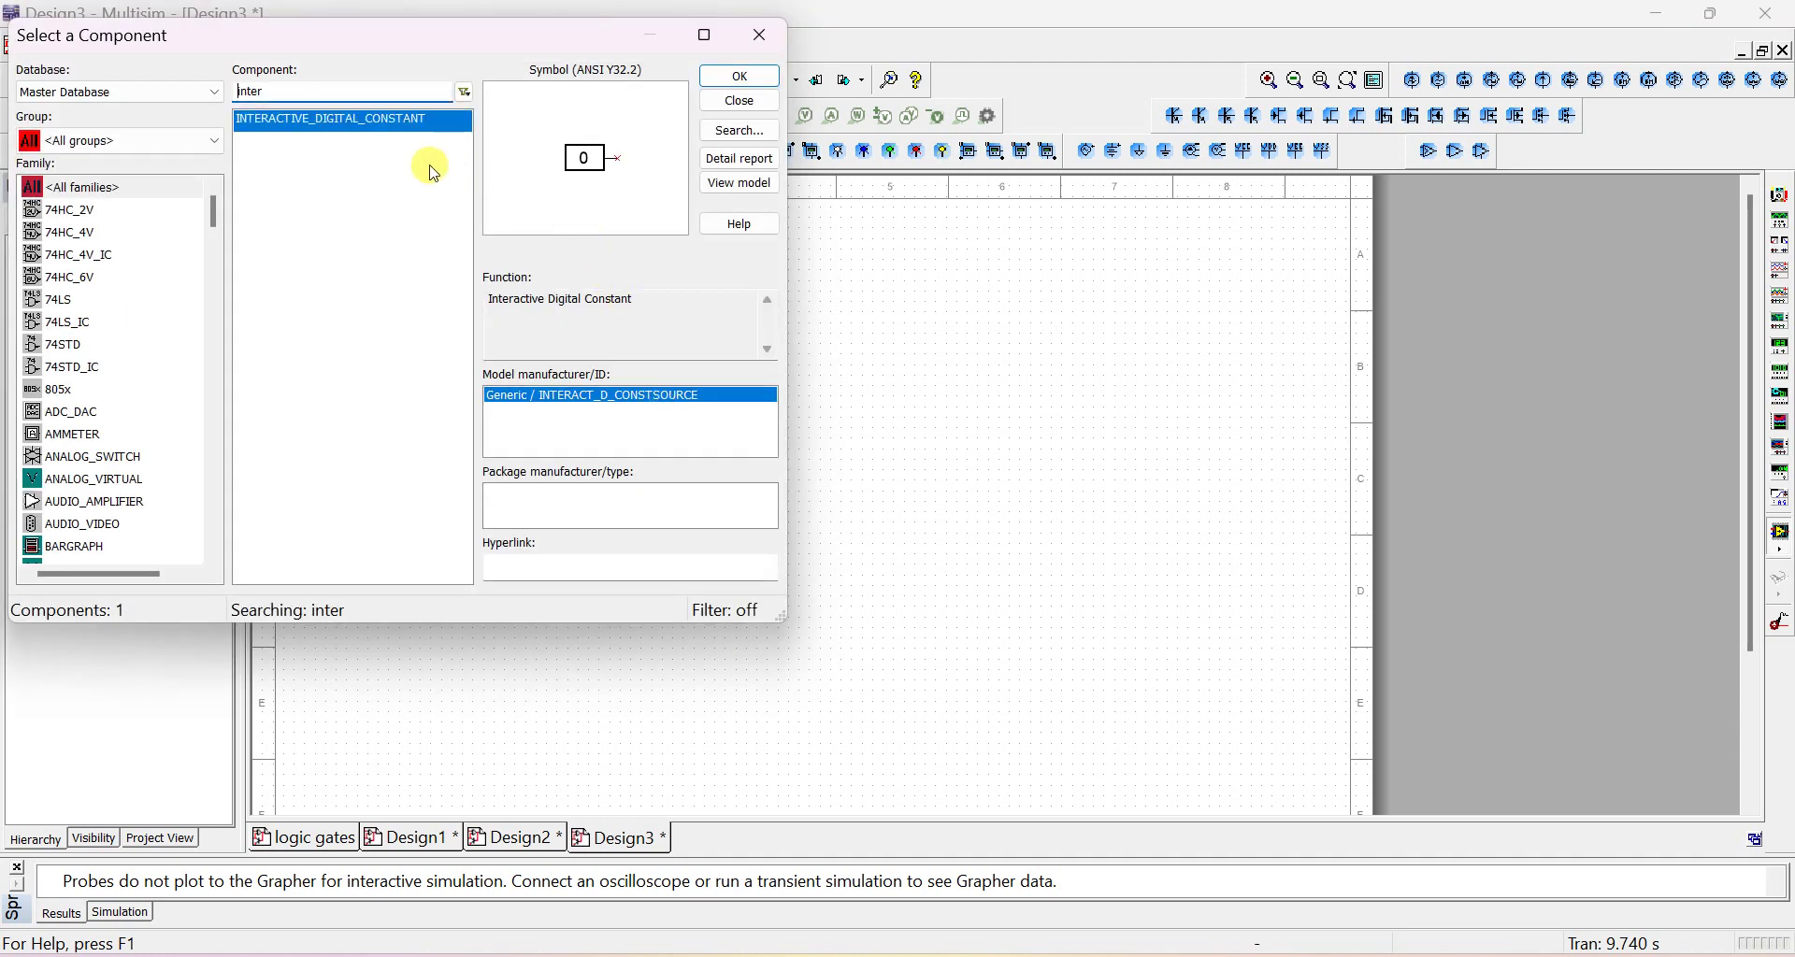
click(765, 37)
Set the reference designators of the digital constants to A for the upper one and B for the lower one
click(675, 301)
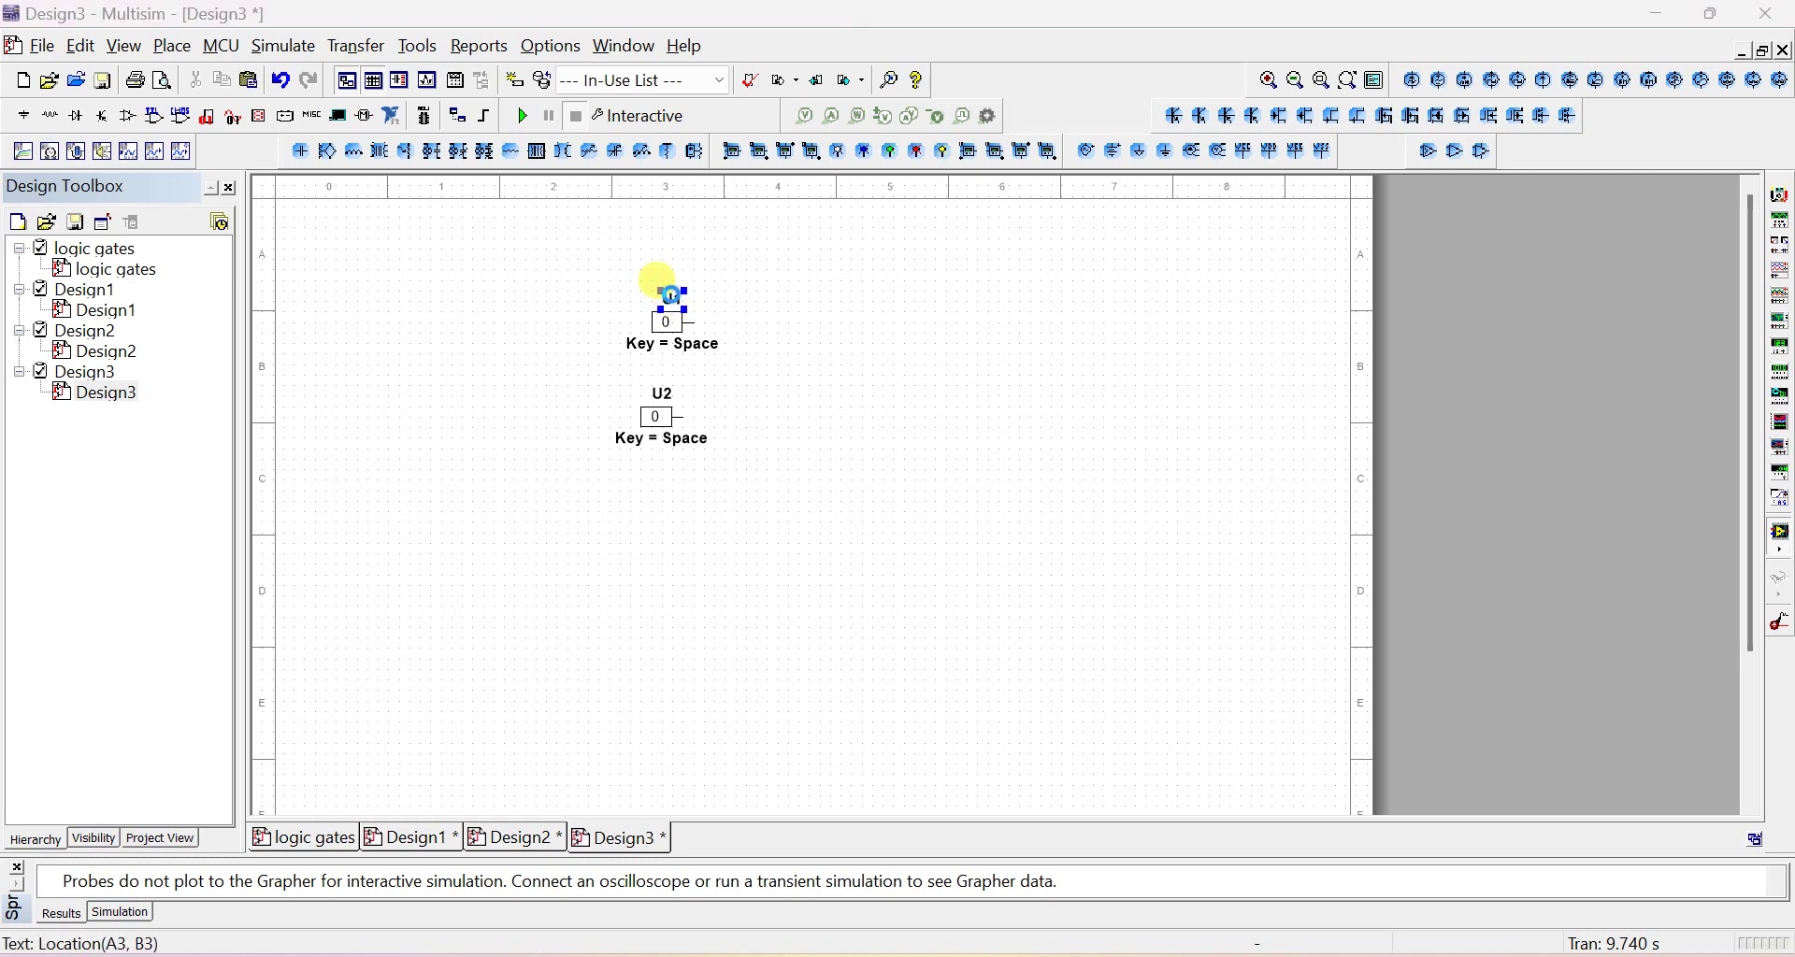
double_click(671, 295)
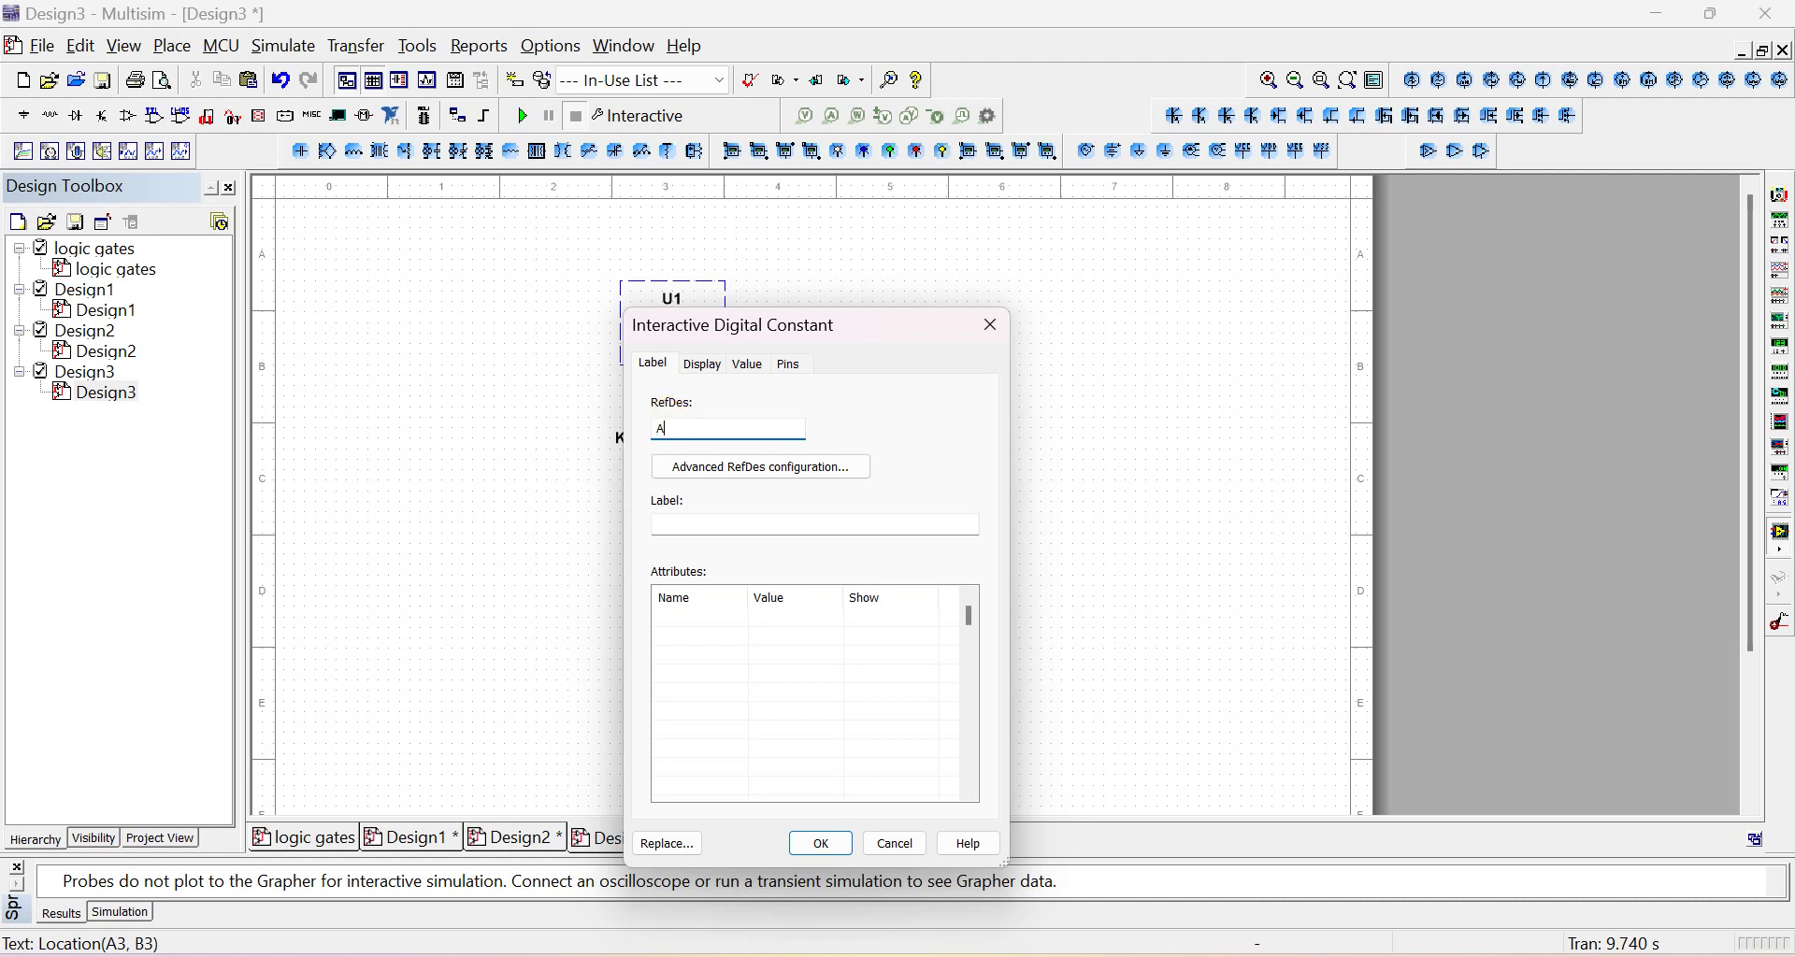
click(821, 845)
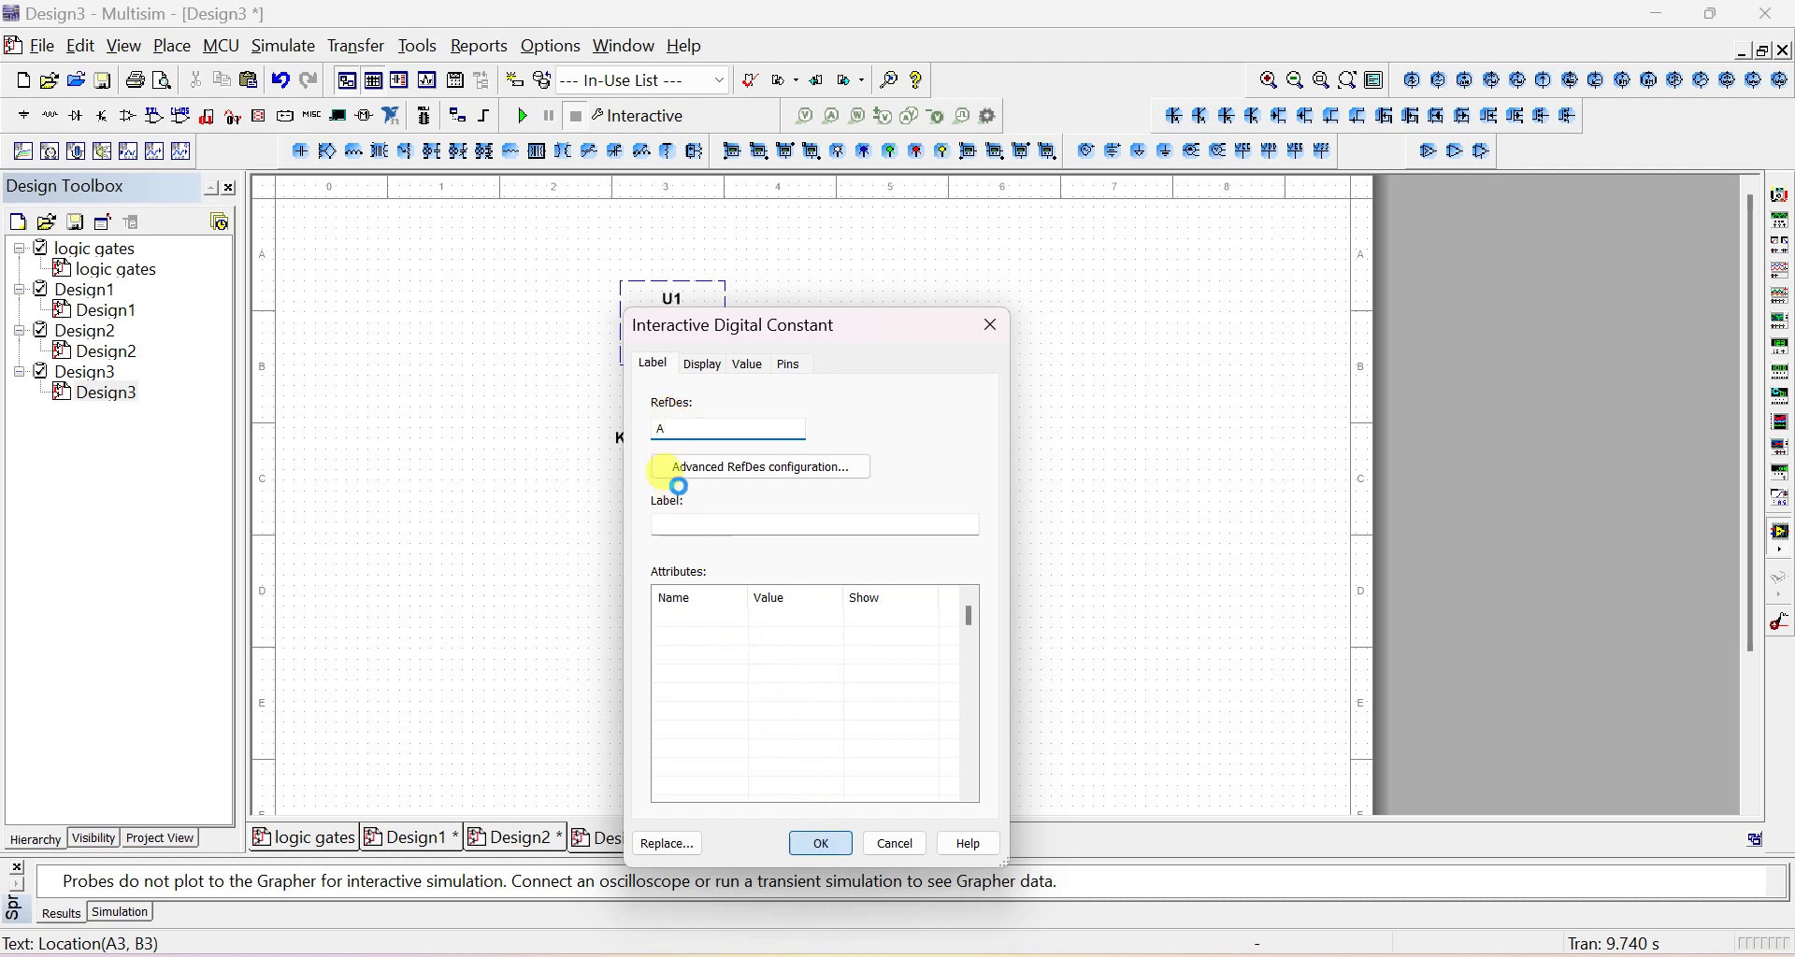
click(668, 392)
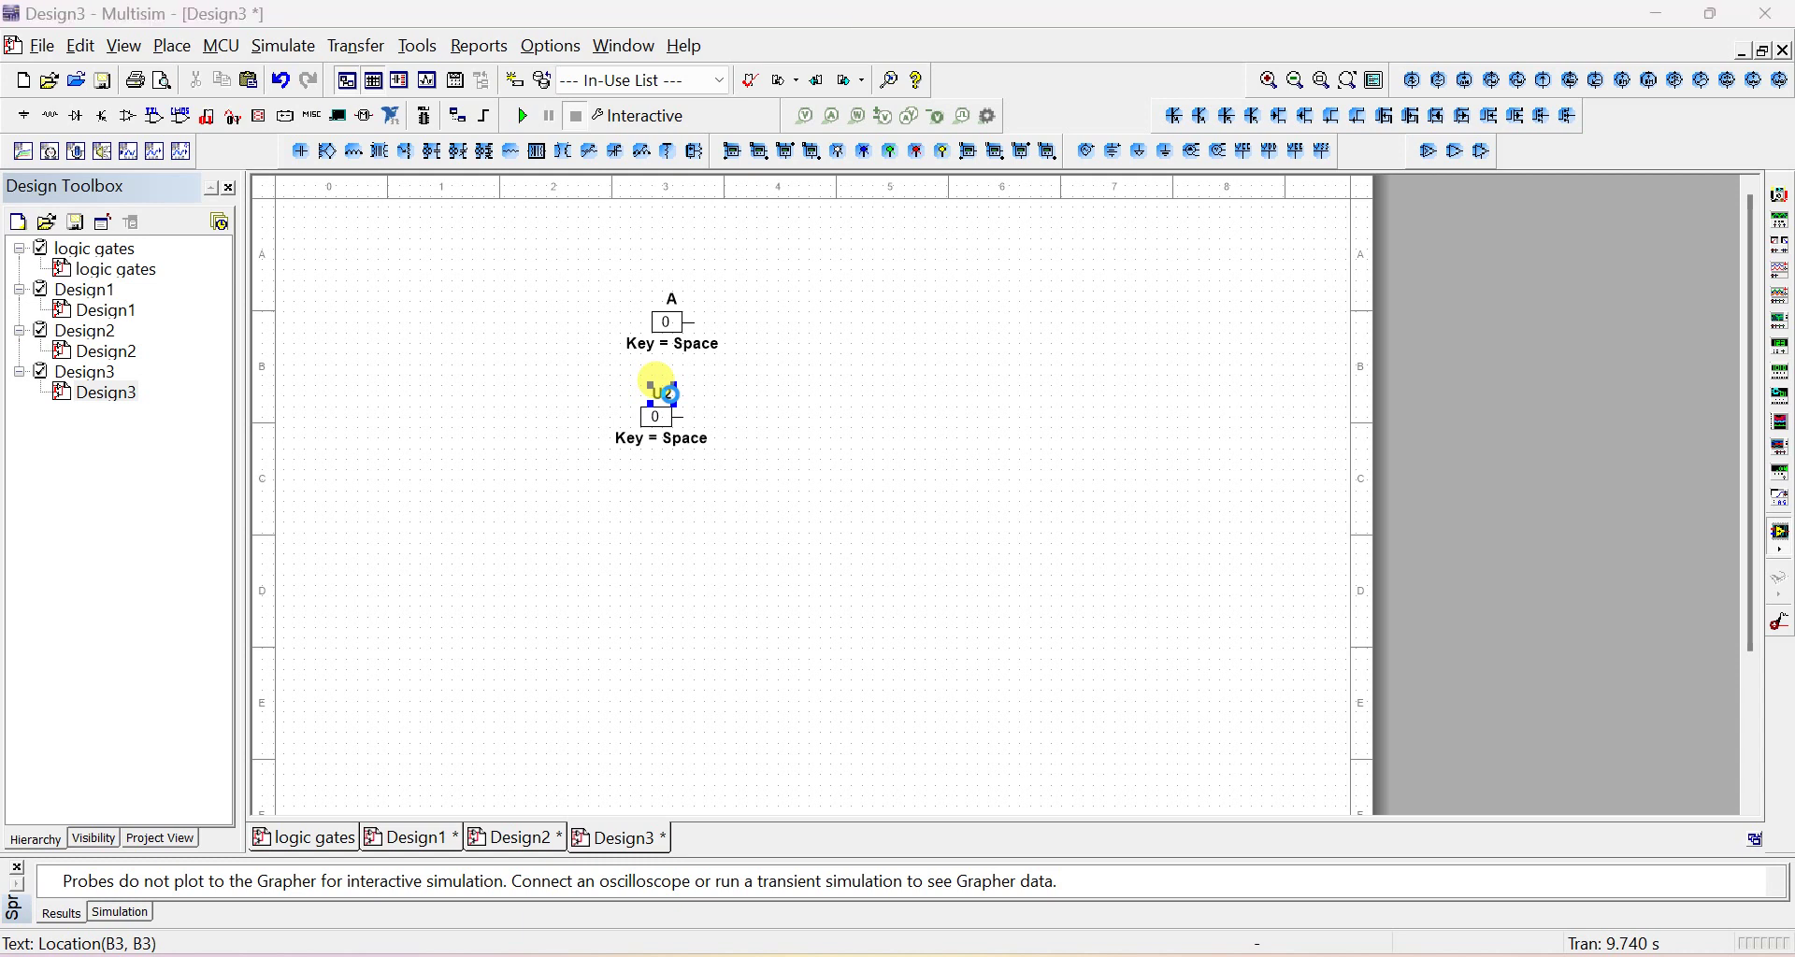
double_click(659, 385)
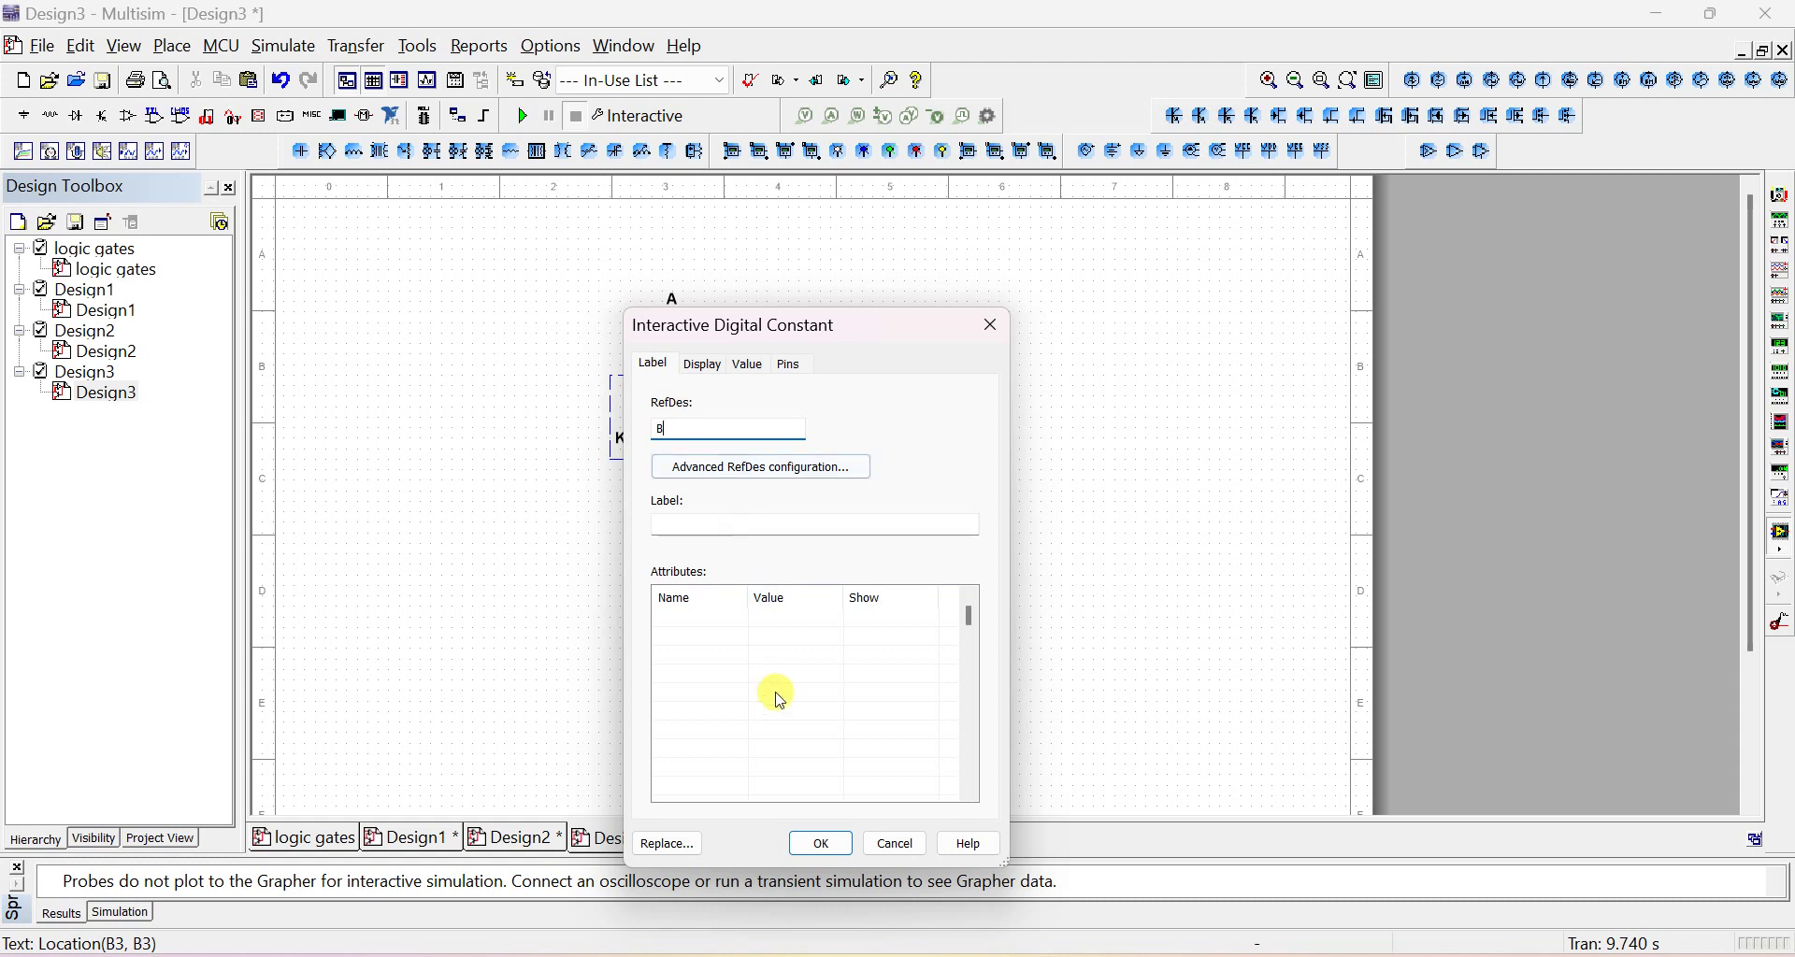
click(822, 844)
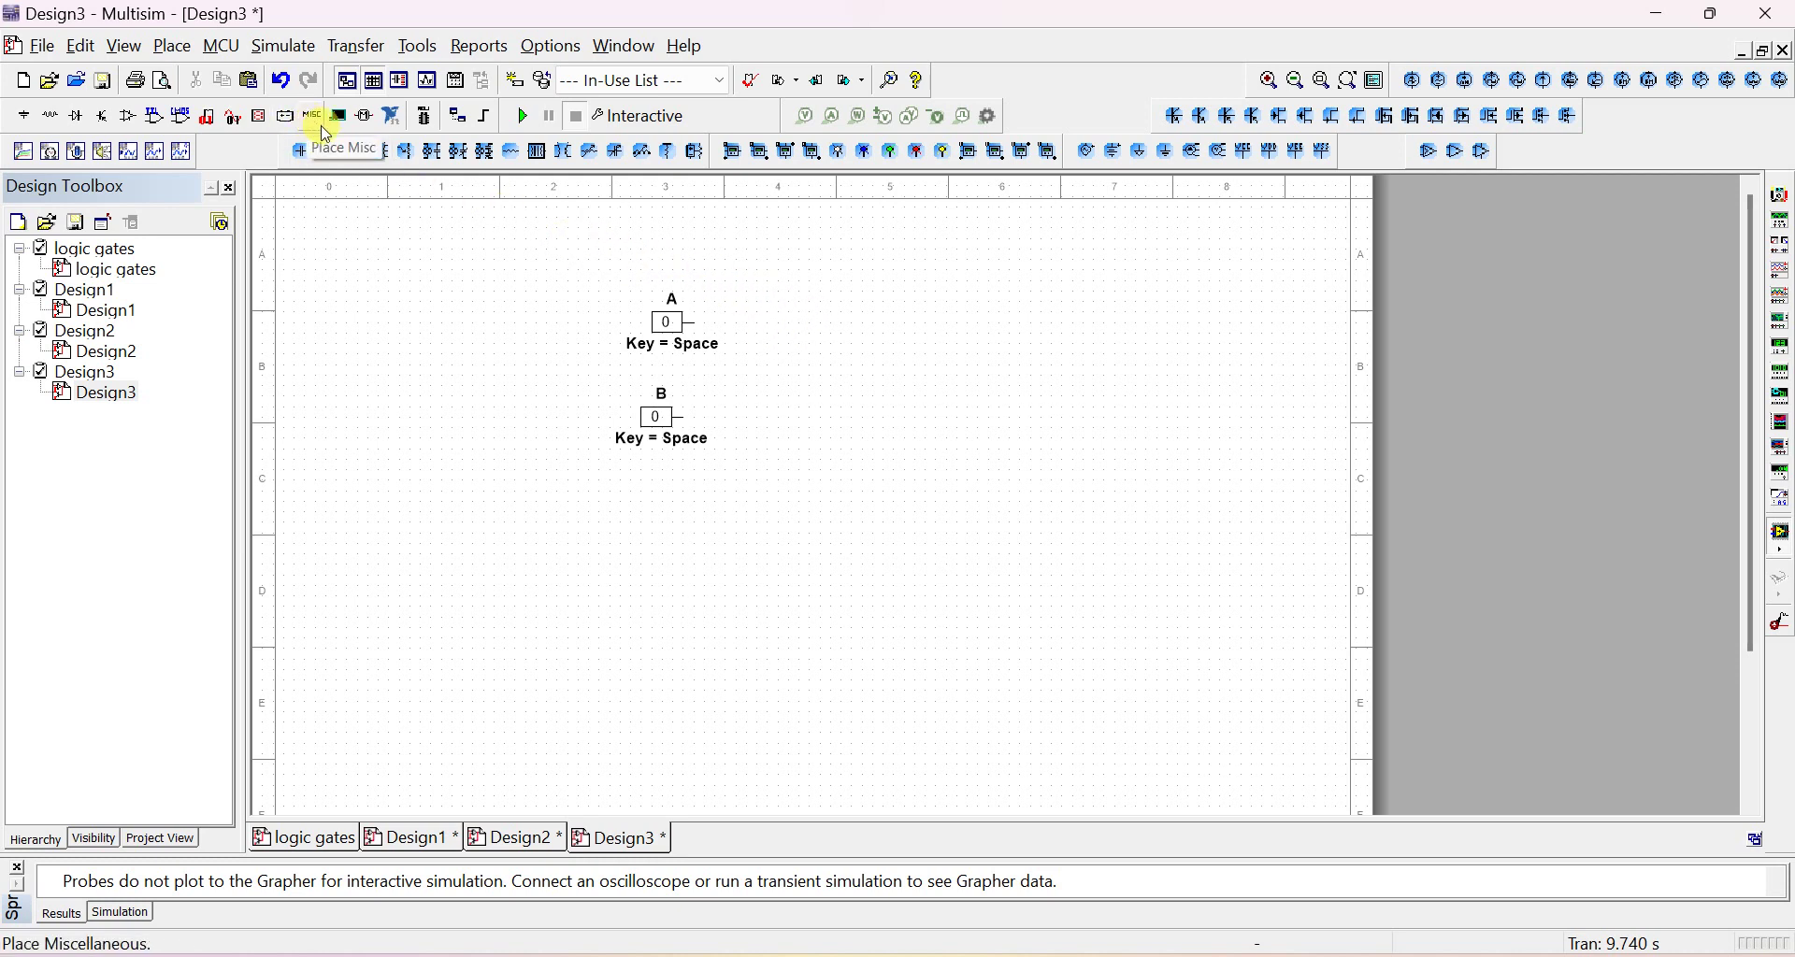
Find the NOT inverter in the component library and place it beside digital constant A
click(172, 47)
click(192, 75)
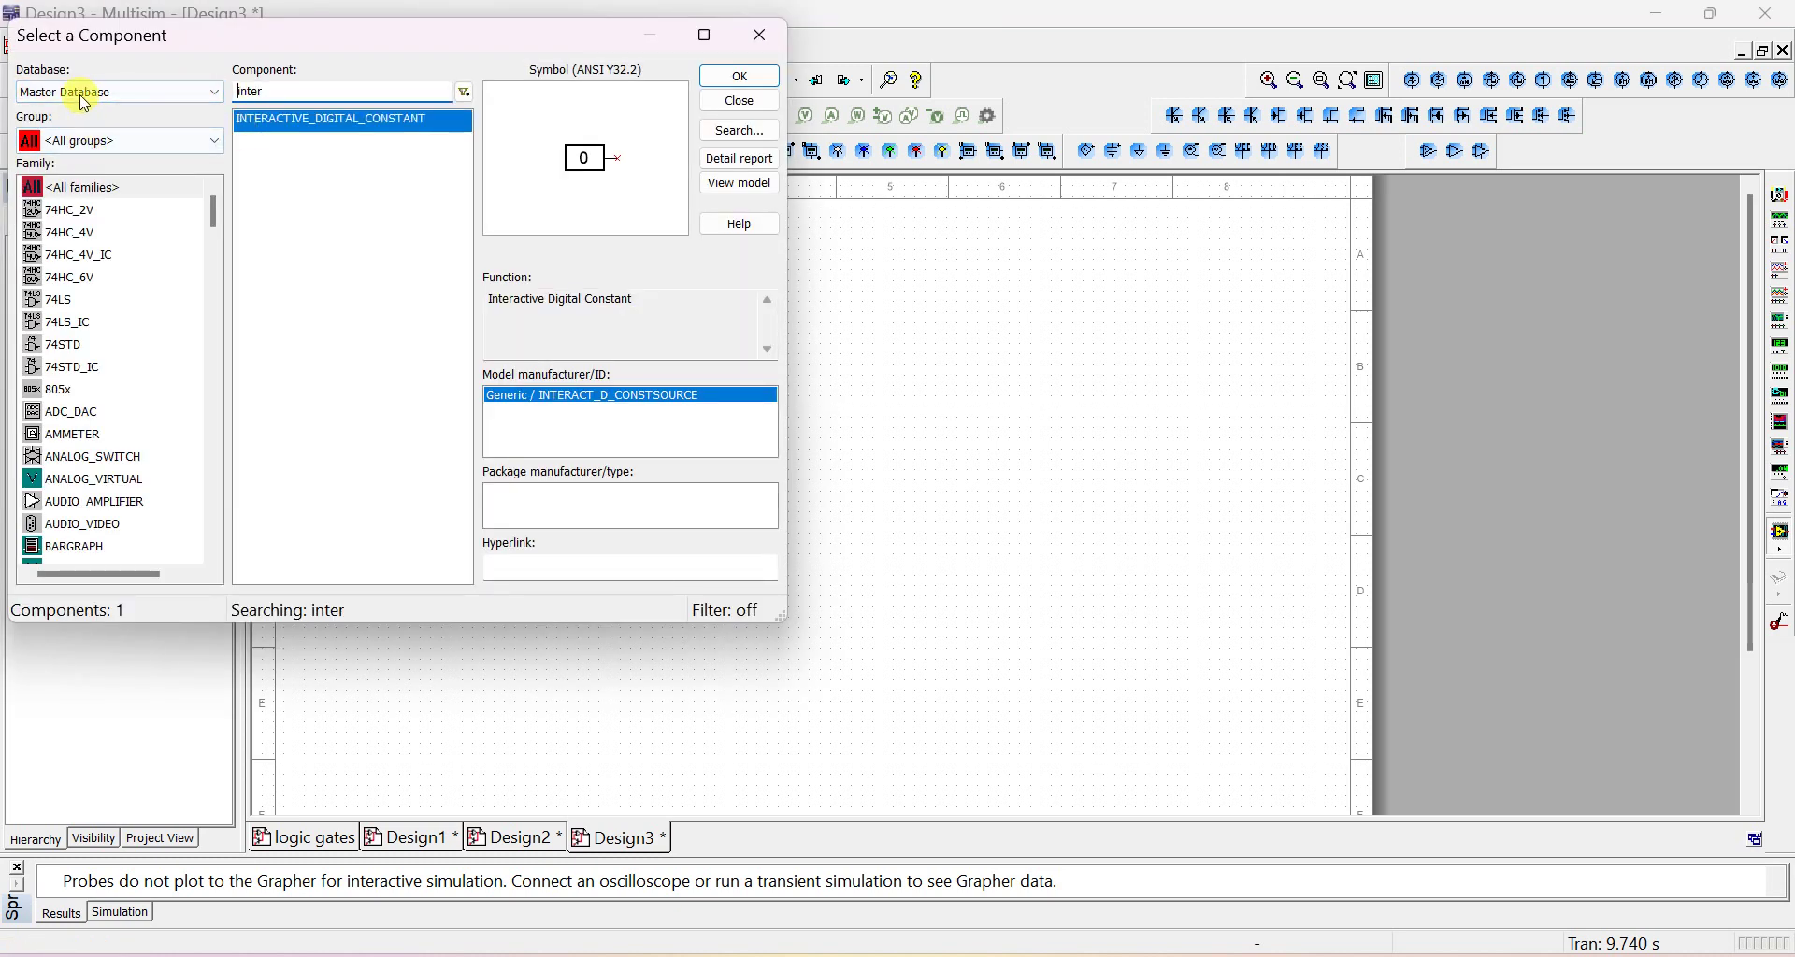
double_click(300, 93)
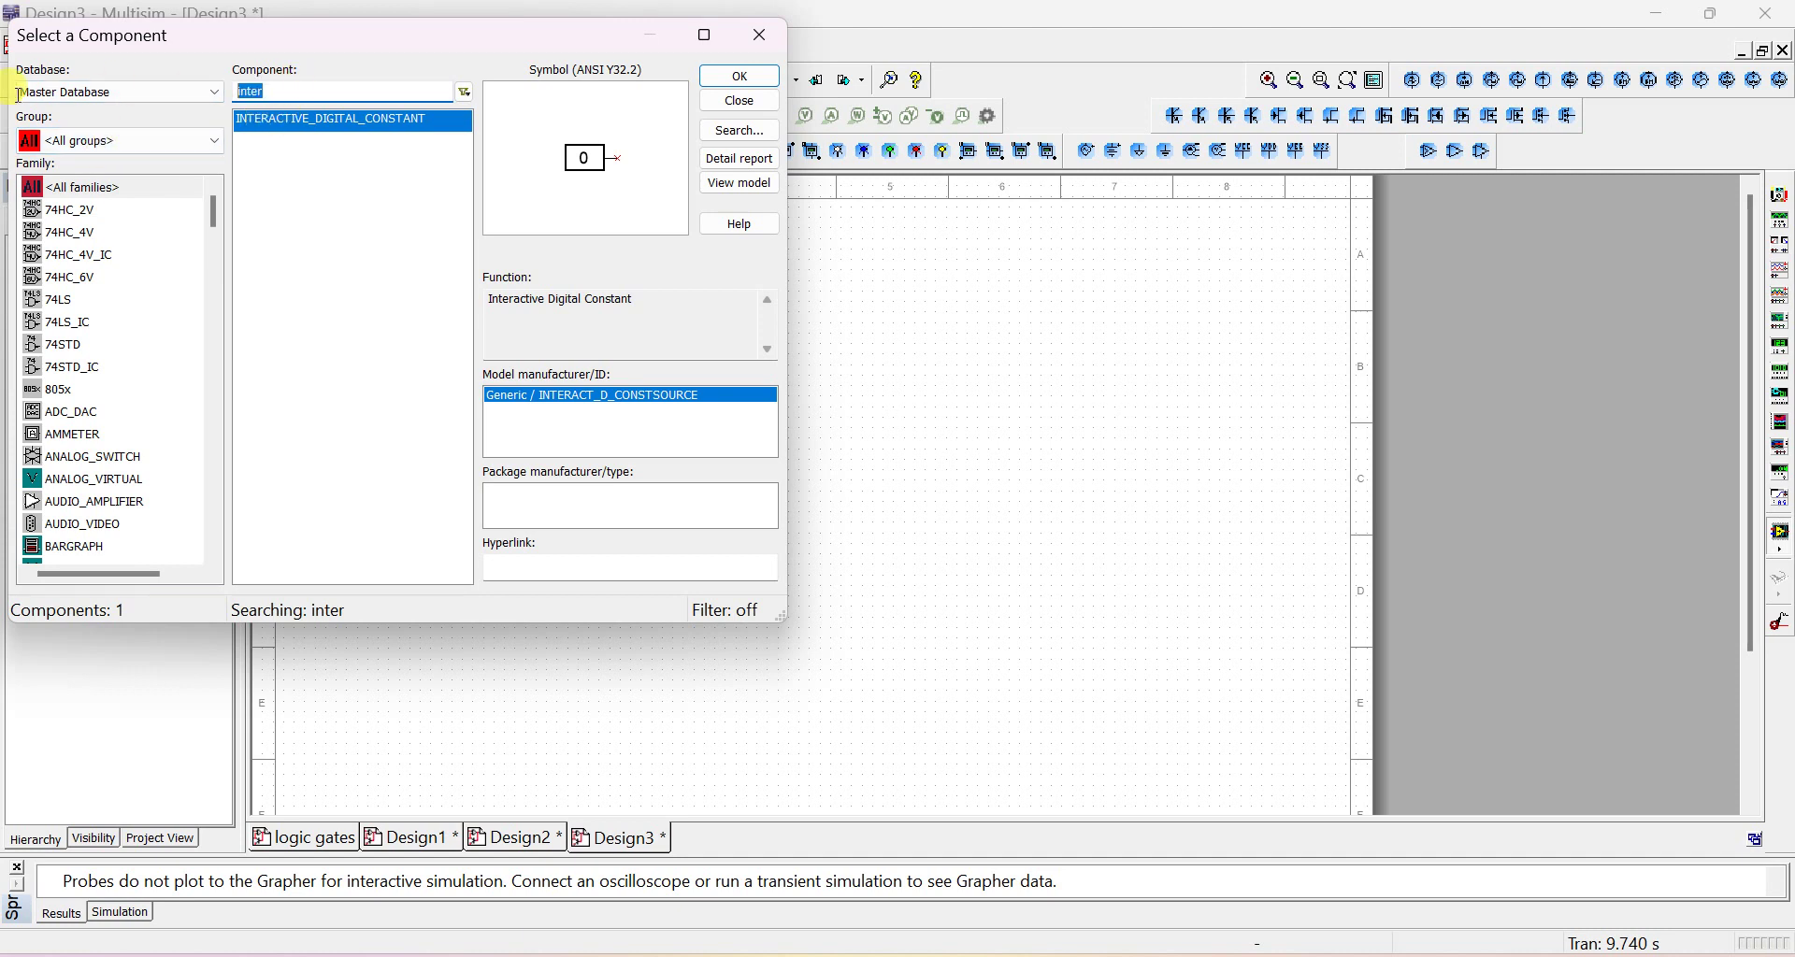
text(not)
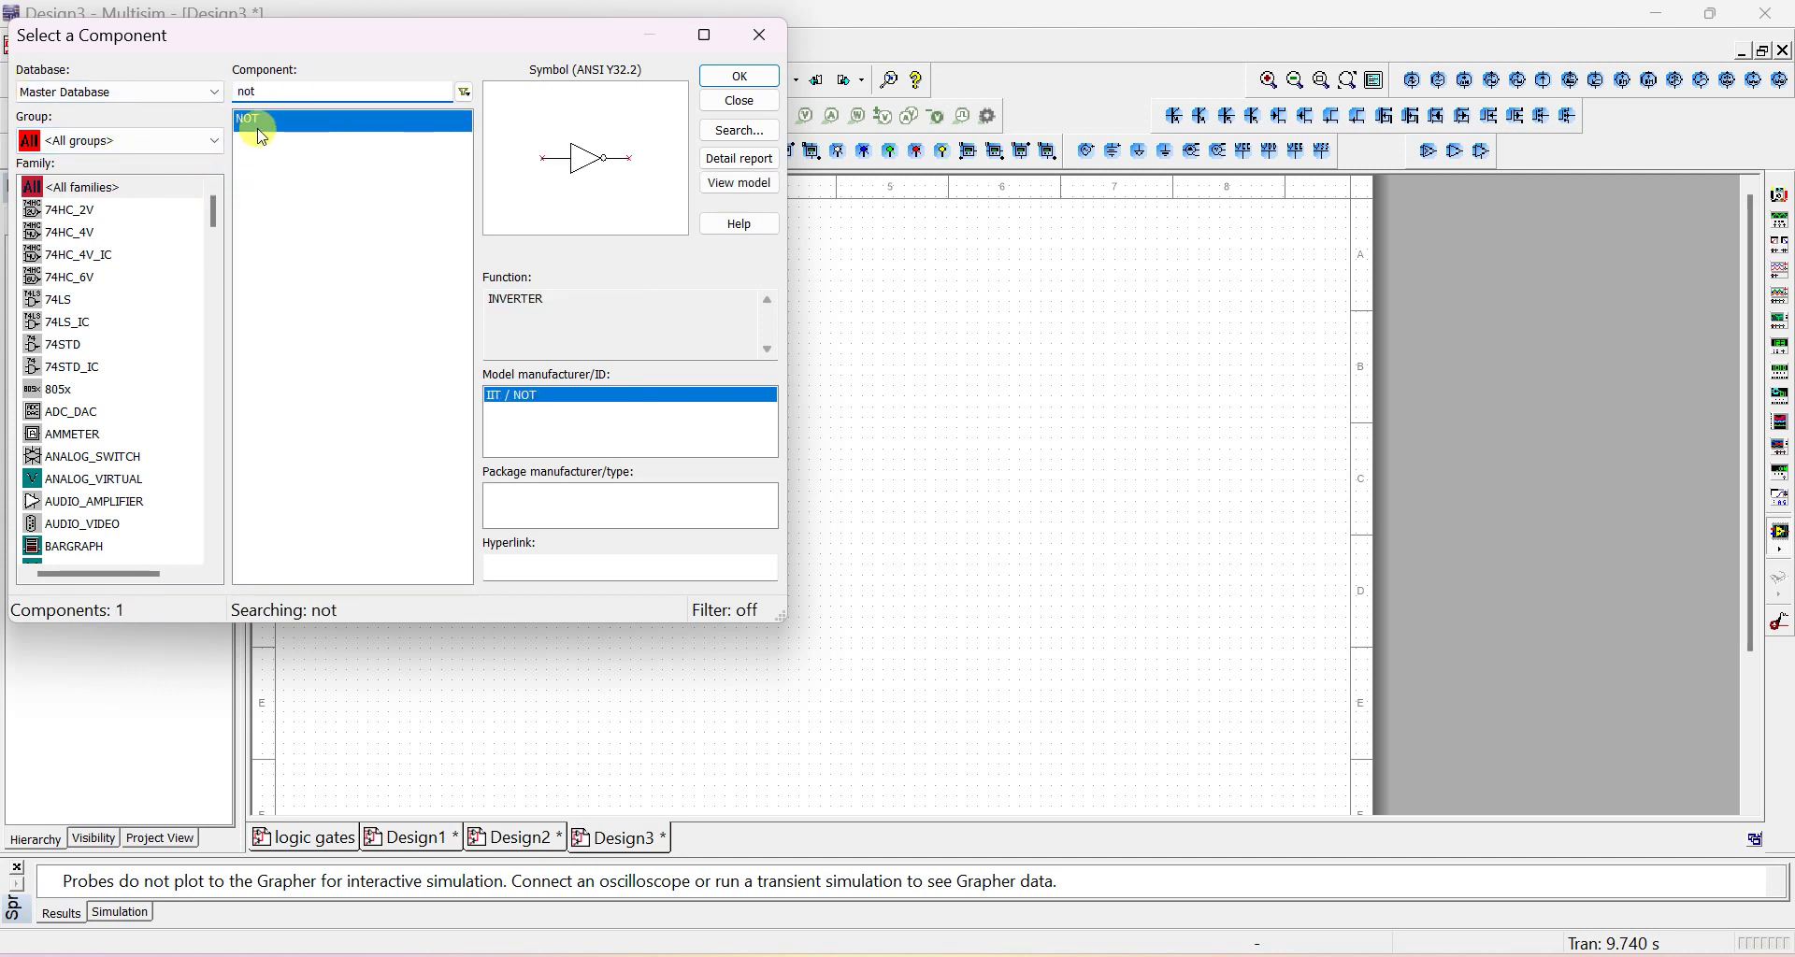
click(740, 76)
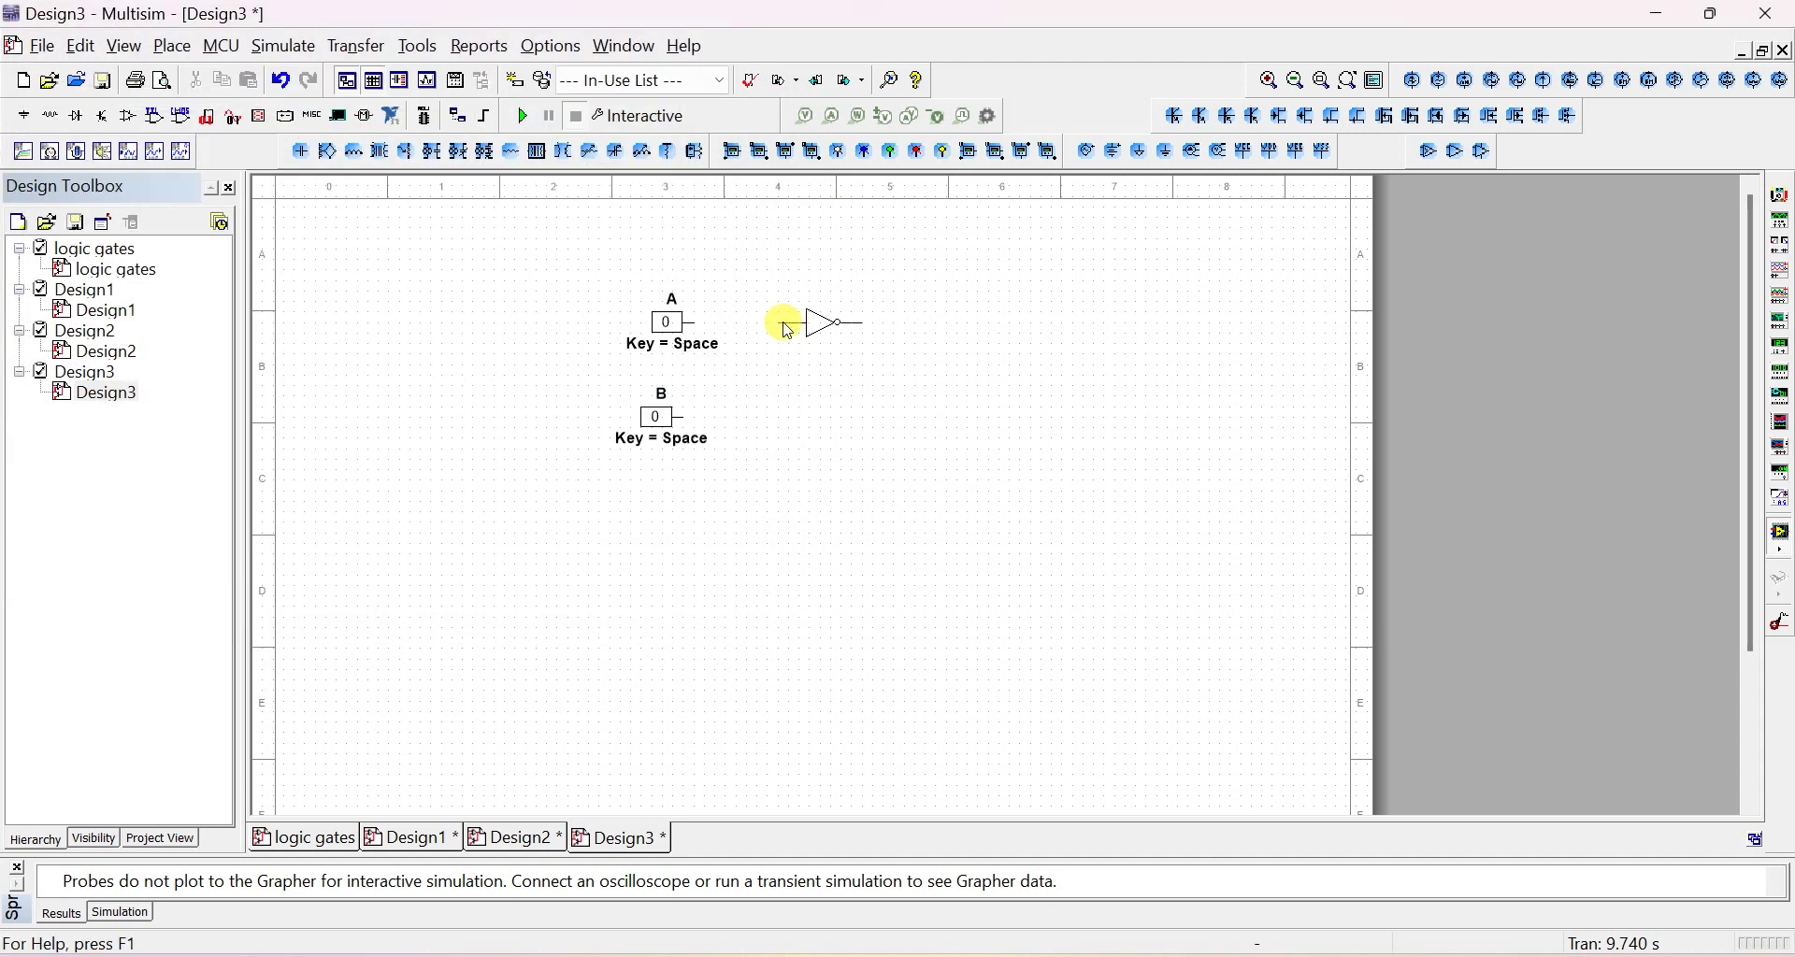
click(784, 322)
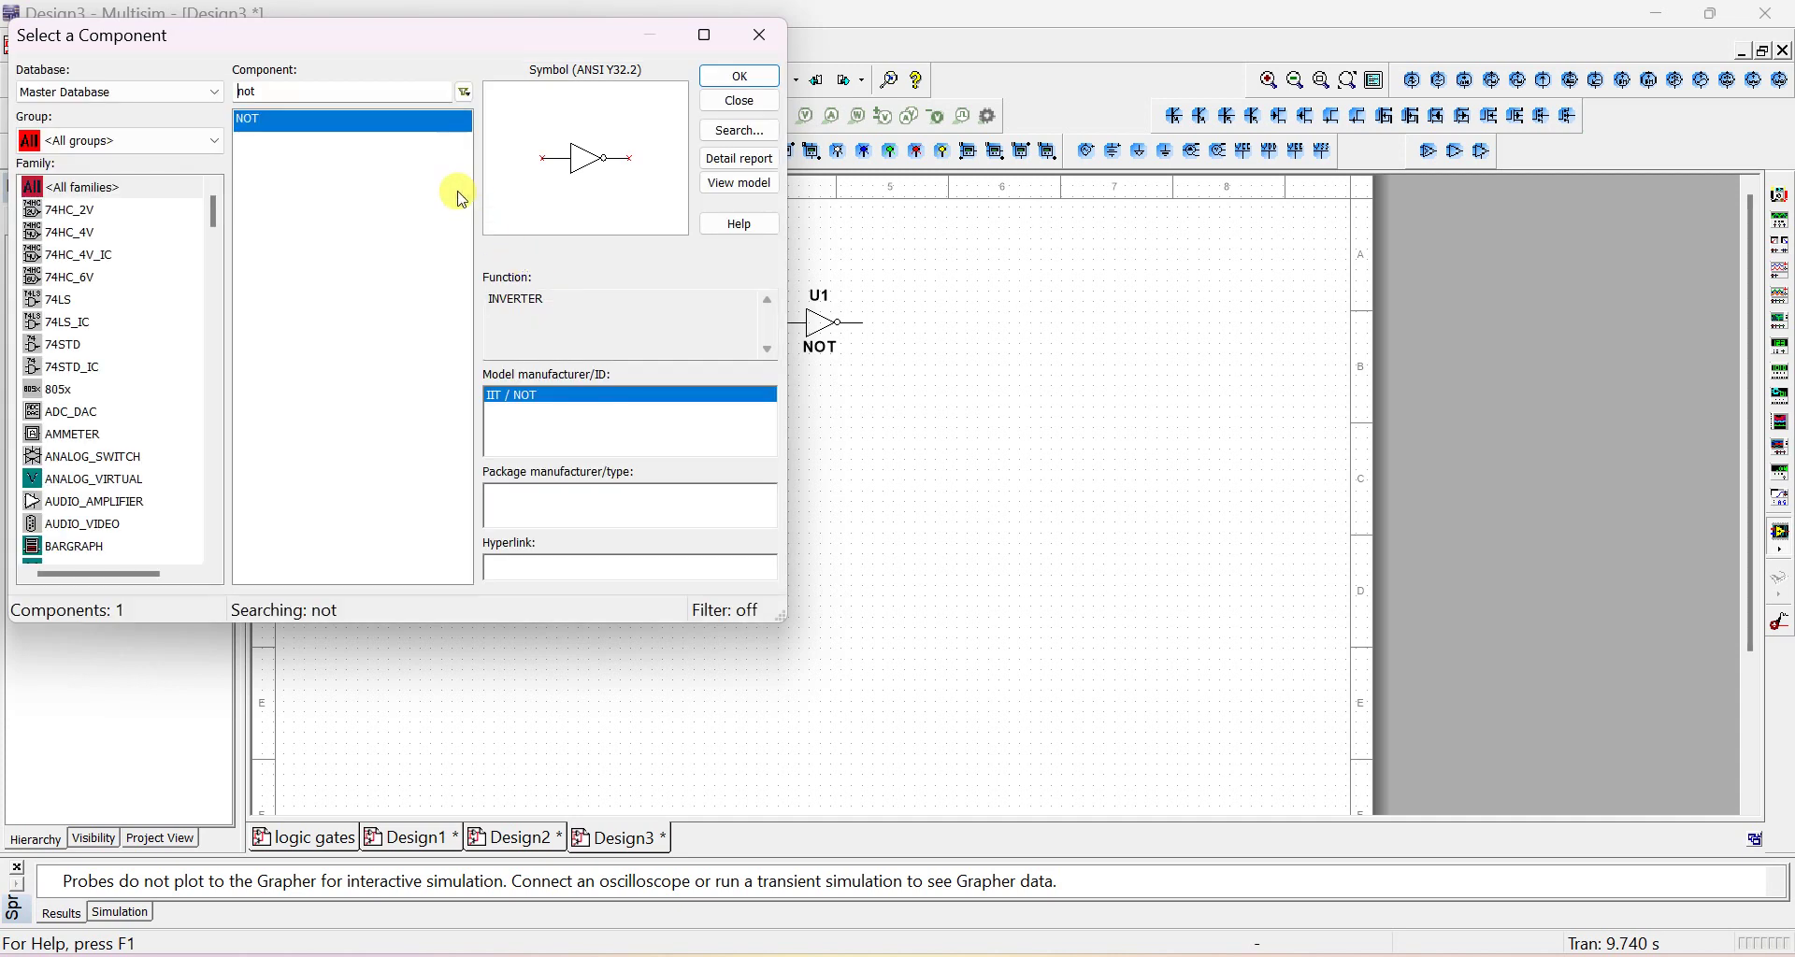
Find the two-input AND gate AND2 with the search "AND" and place it below the NOT gate, beside digital constant B
double_click(245, 91)
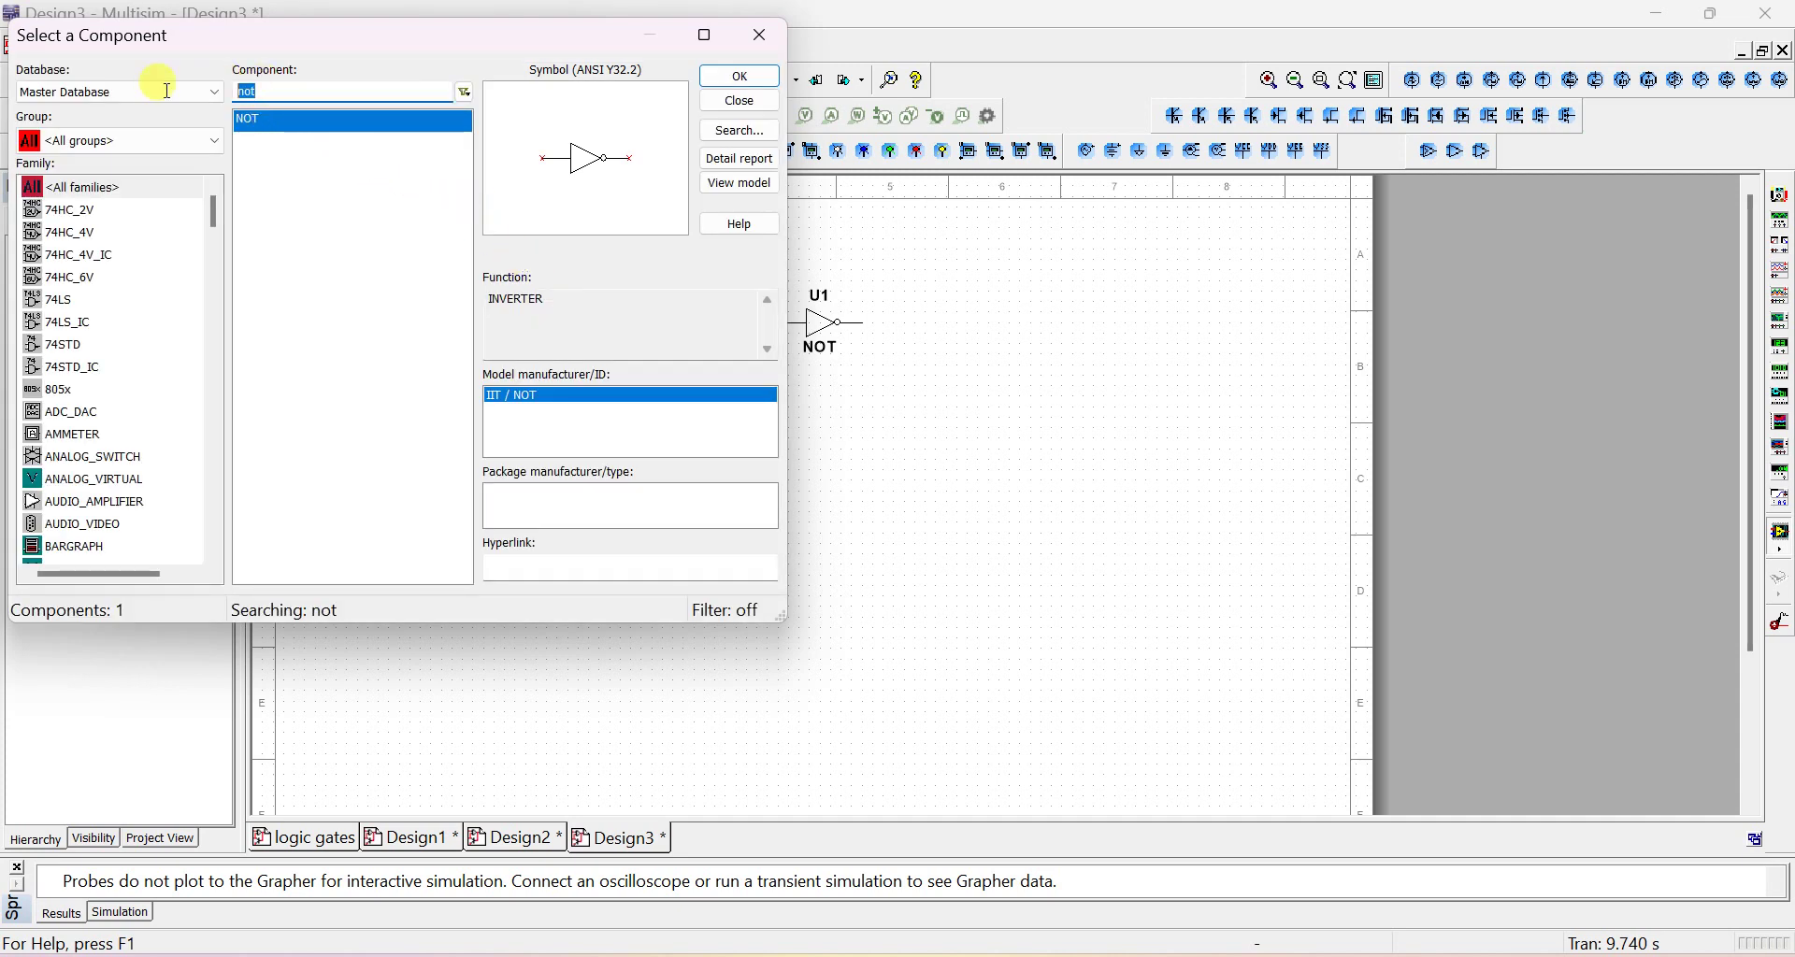
text(AND)
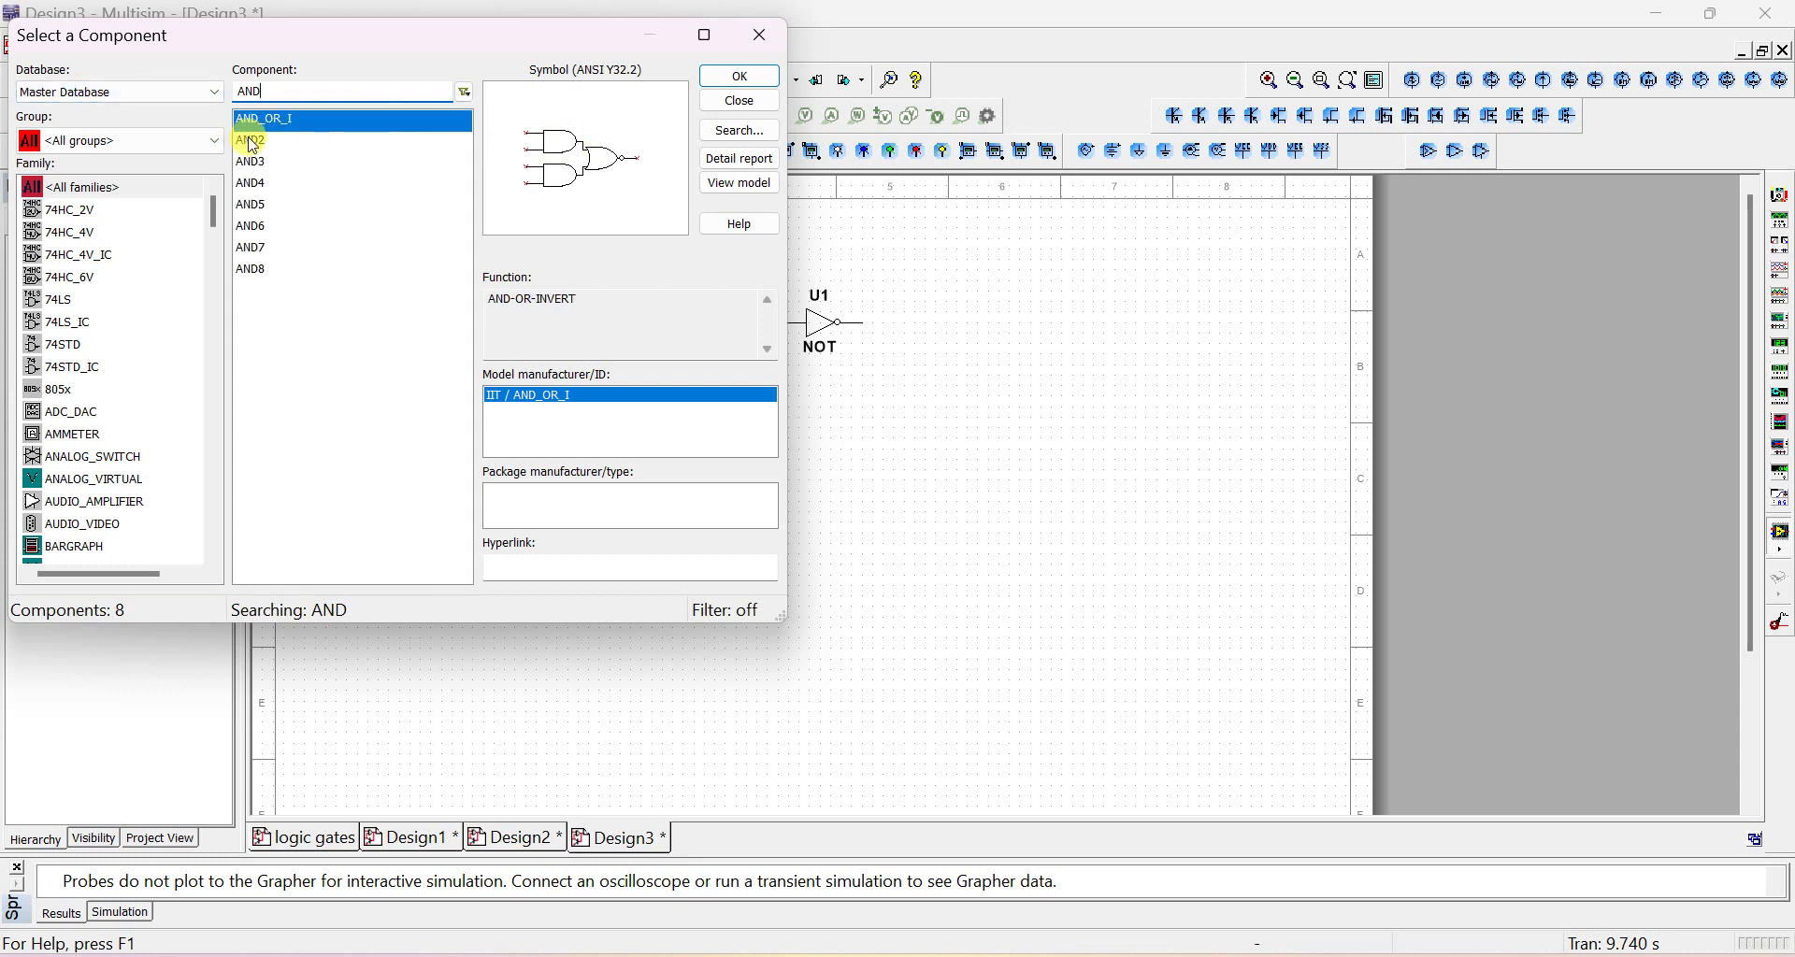
click(252, 142)
click(257, 165)
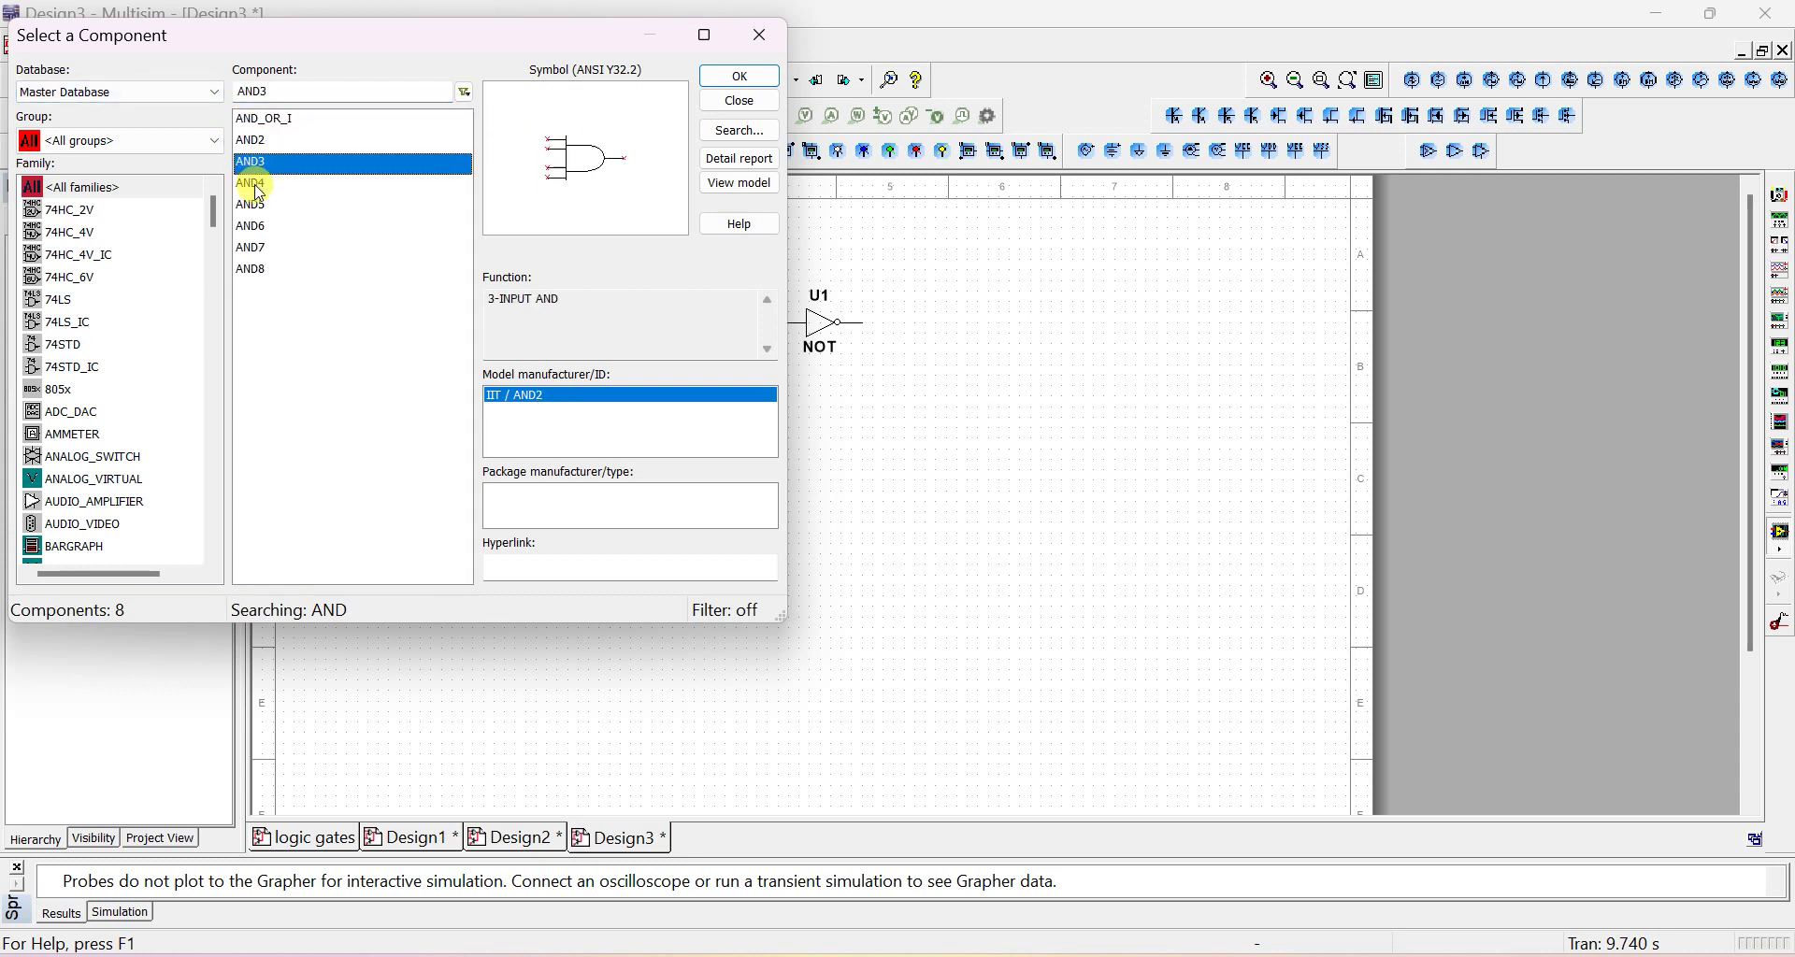
click(258, 187)
click(265, 143)
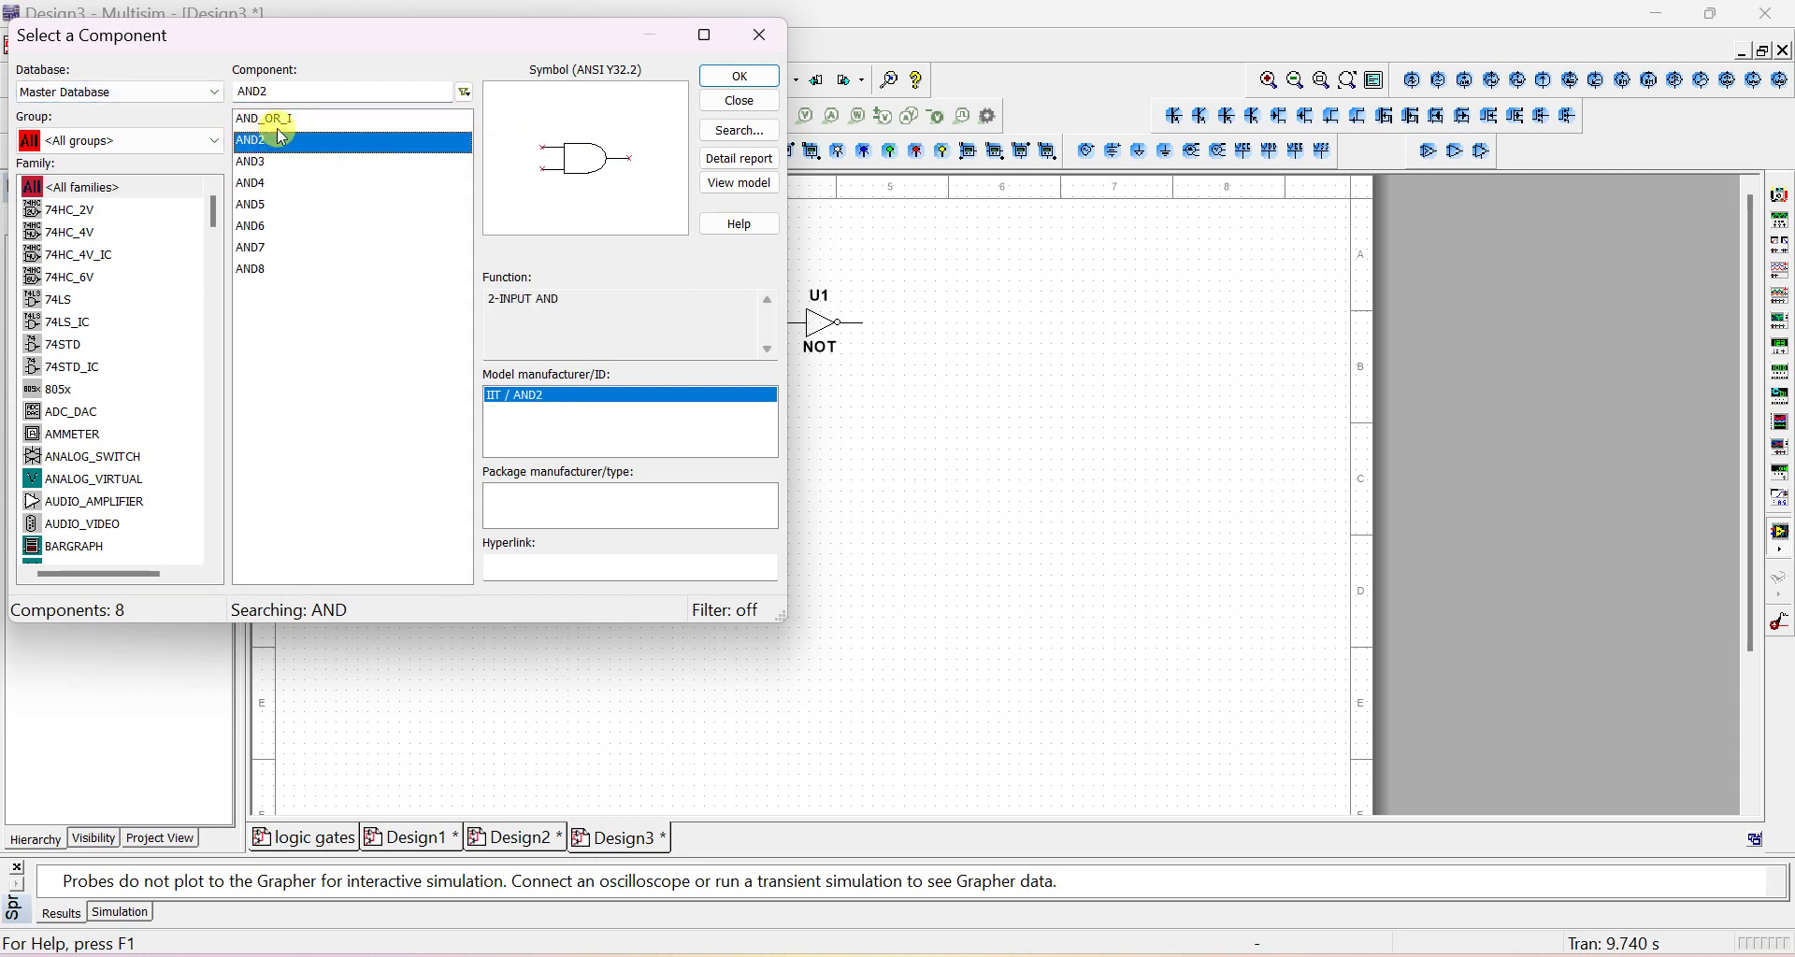
click(739, 76)
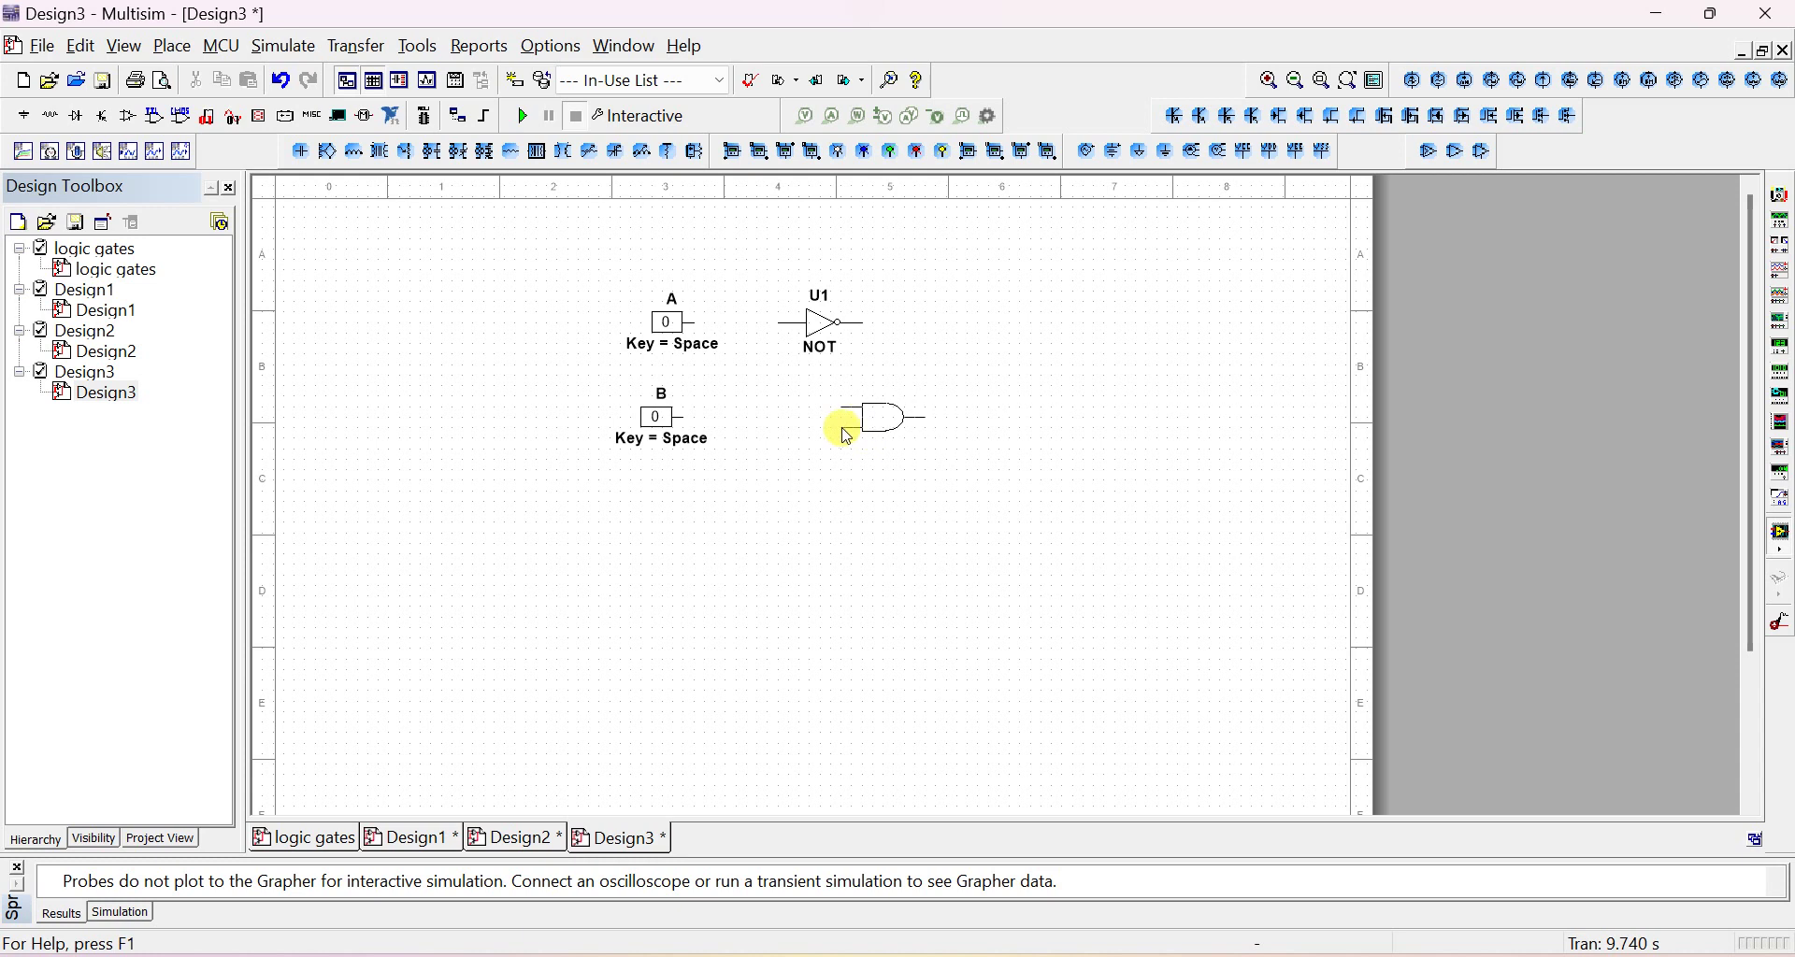
click(847, 439)
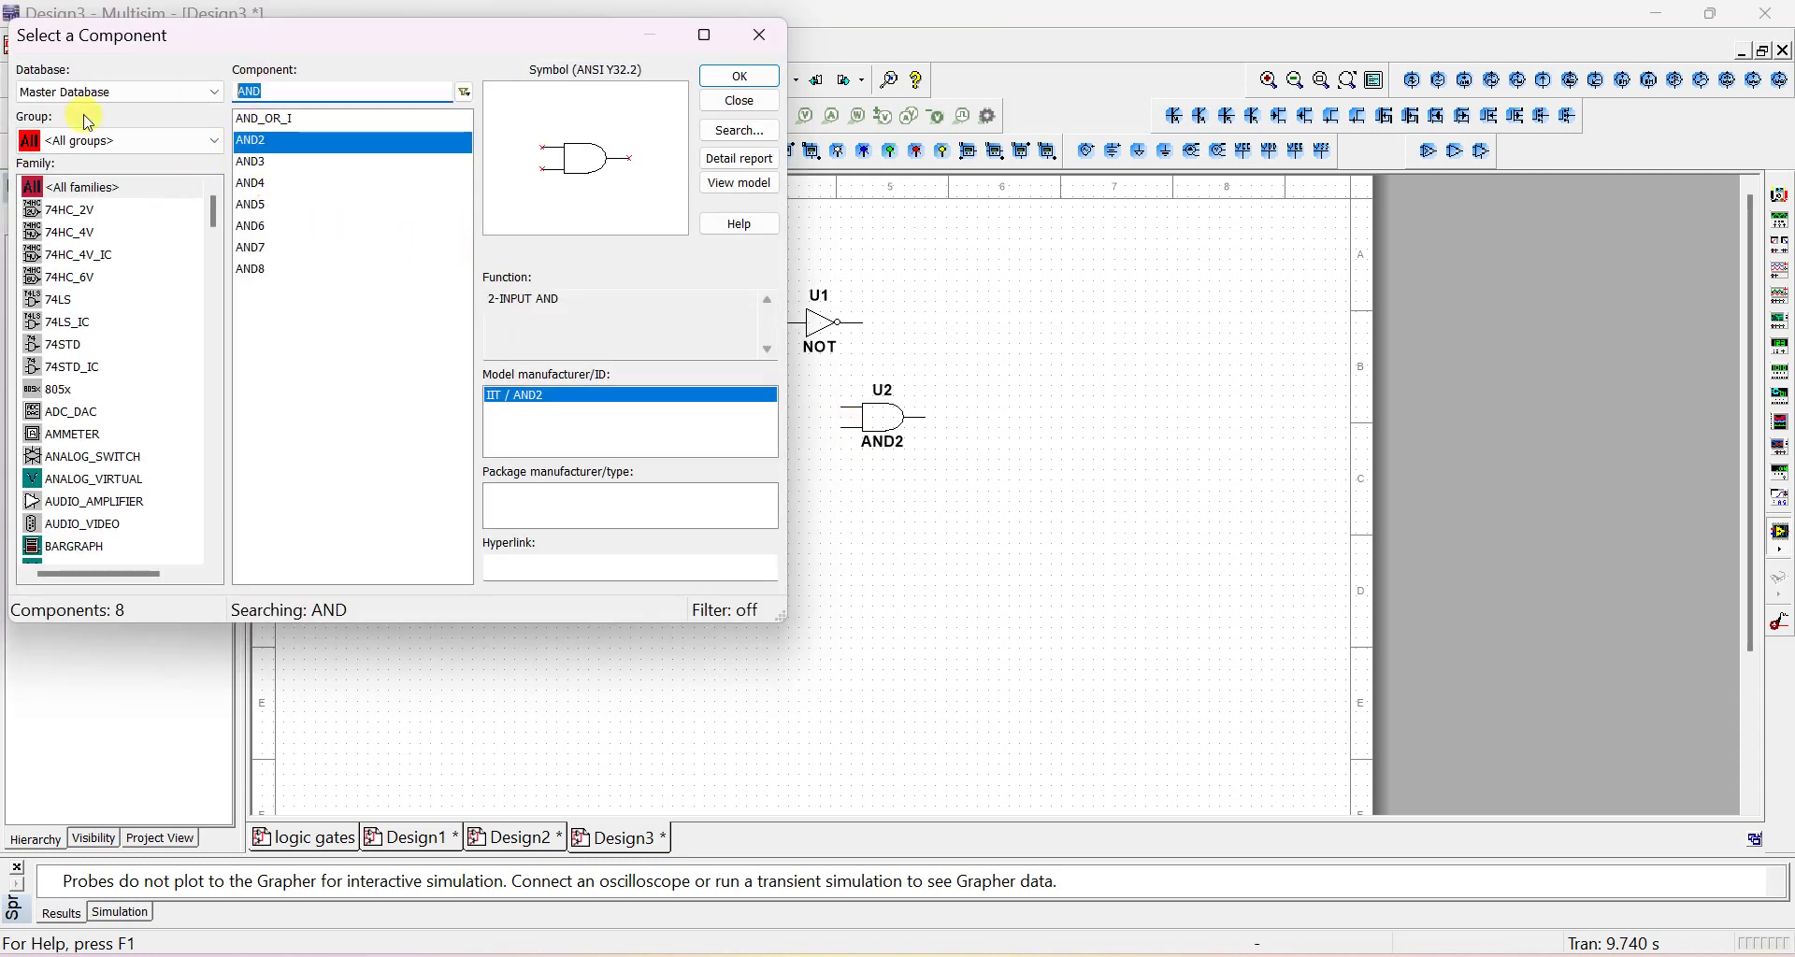
Place a two-input OR gate (OR2) below the AND gate and a two-input NAND gate (NAND2) below the OR gate
text(R)
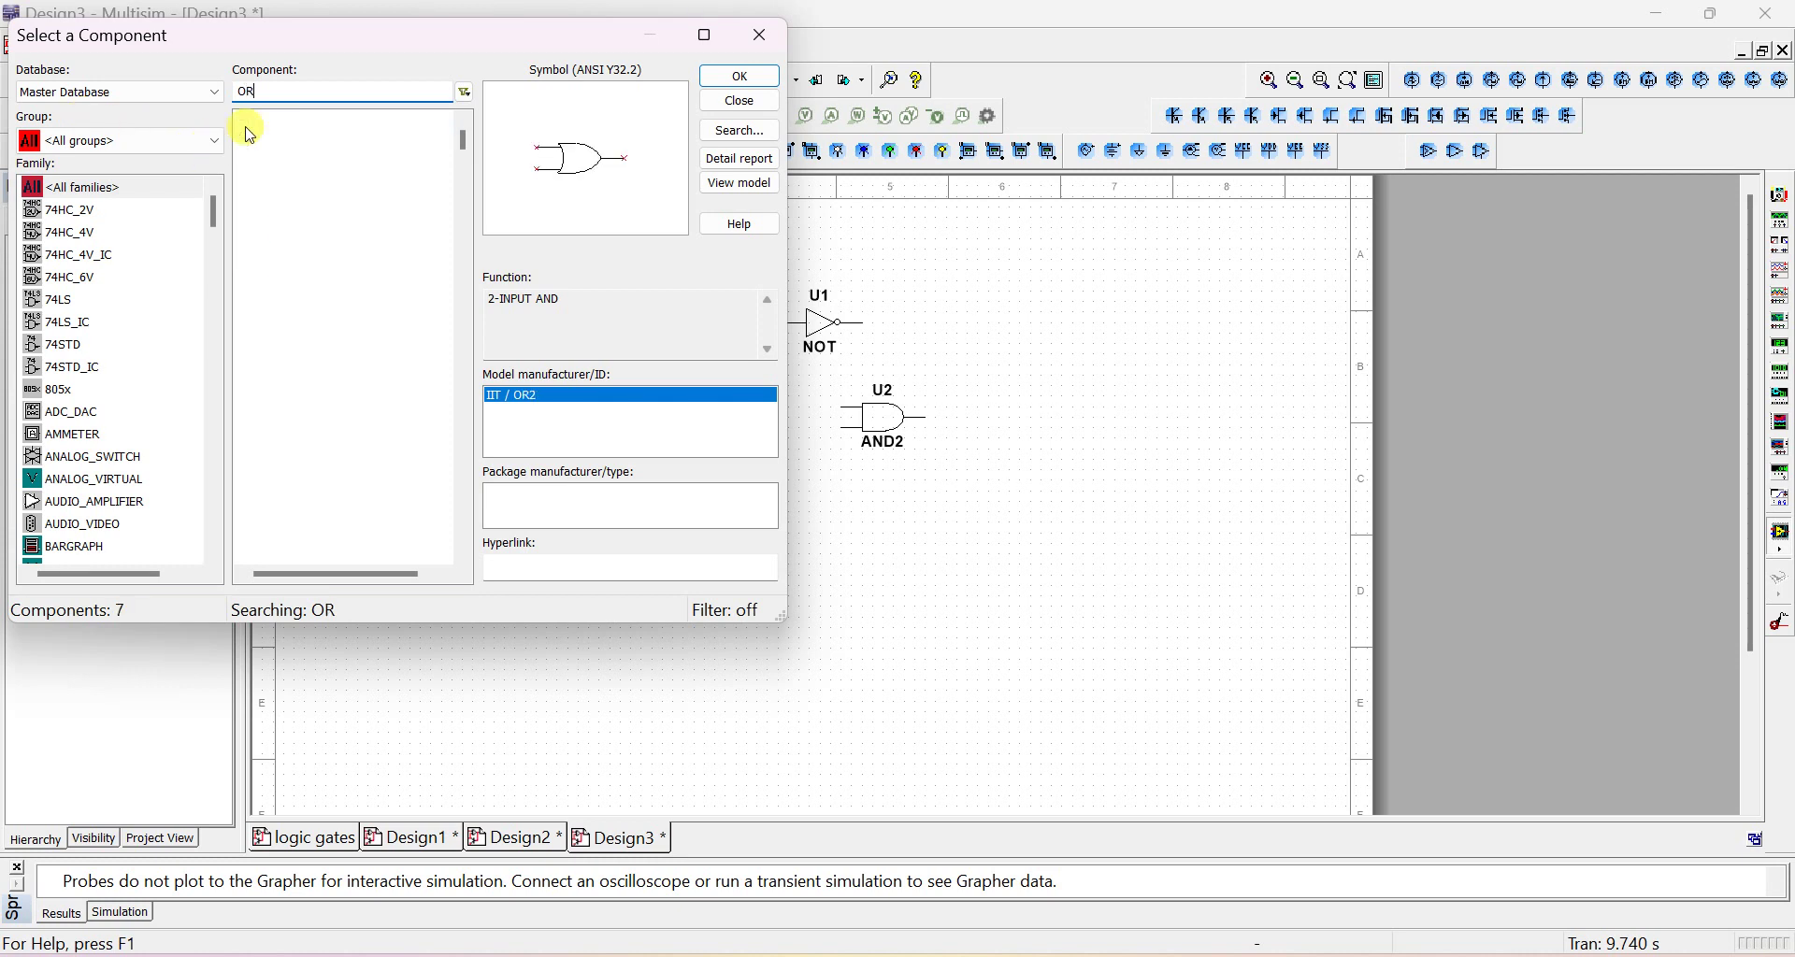
click(739, 76)
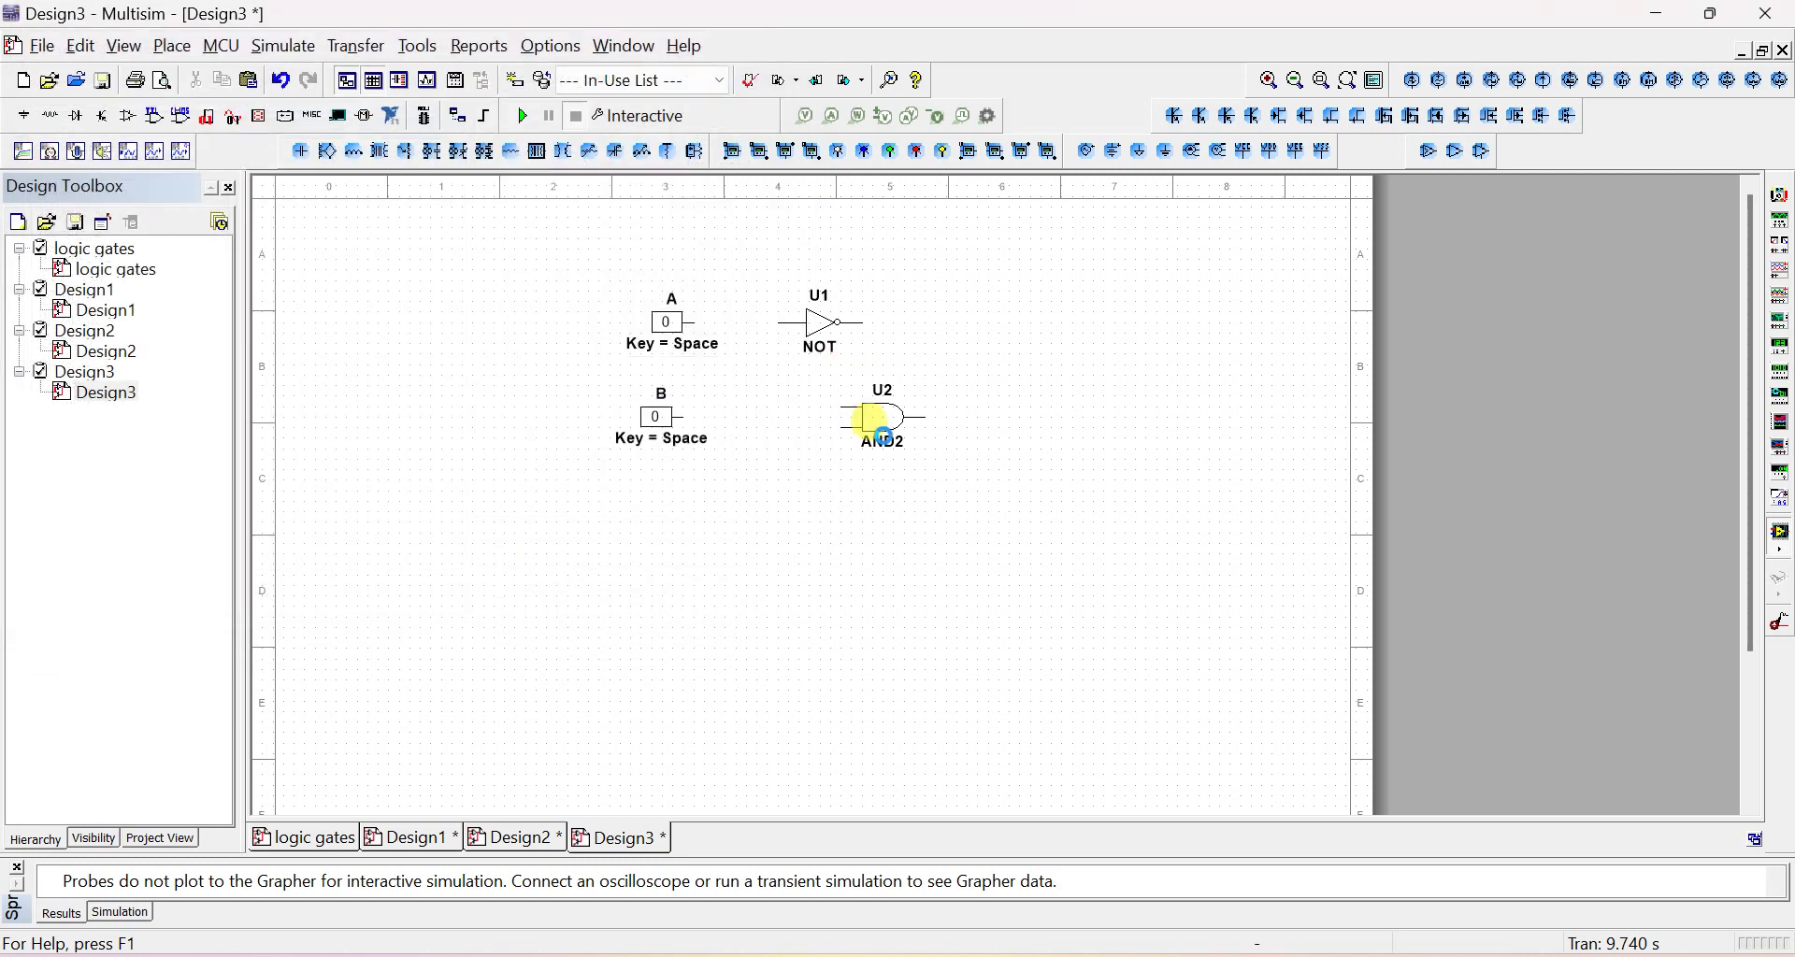
click(853, 521)
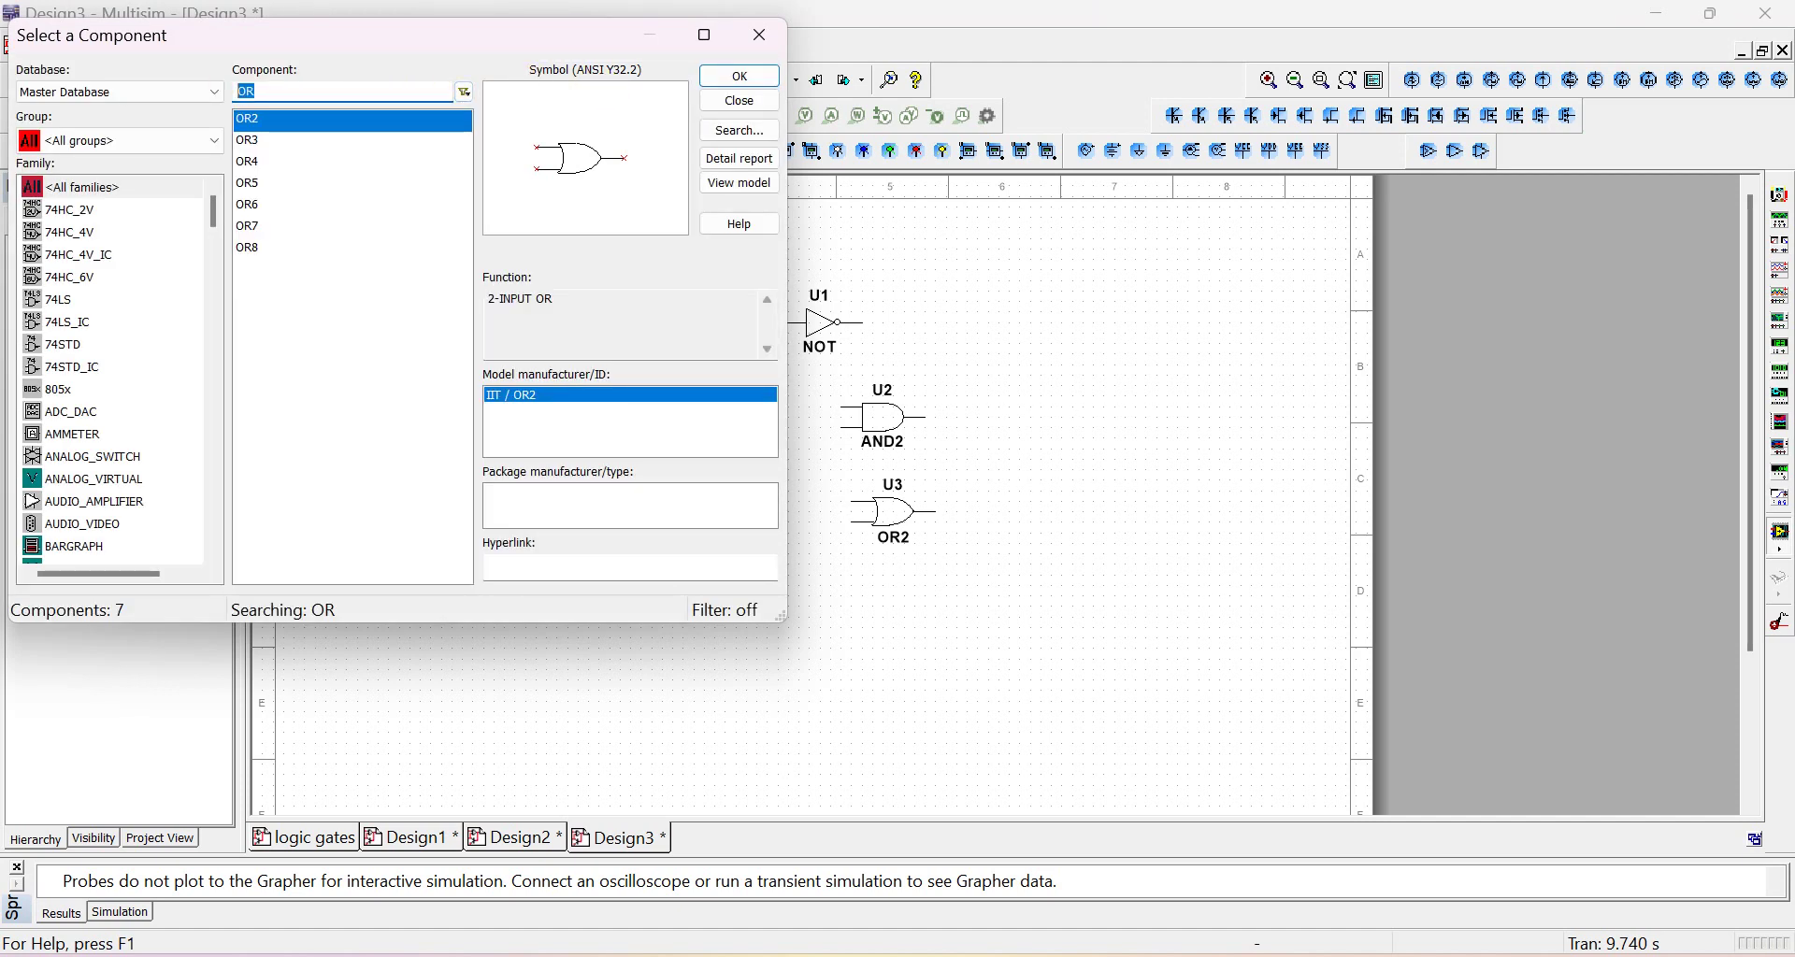
text(NA)
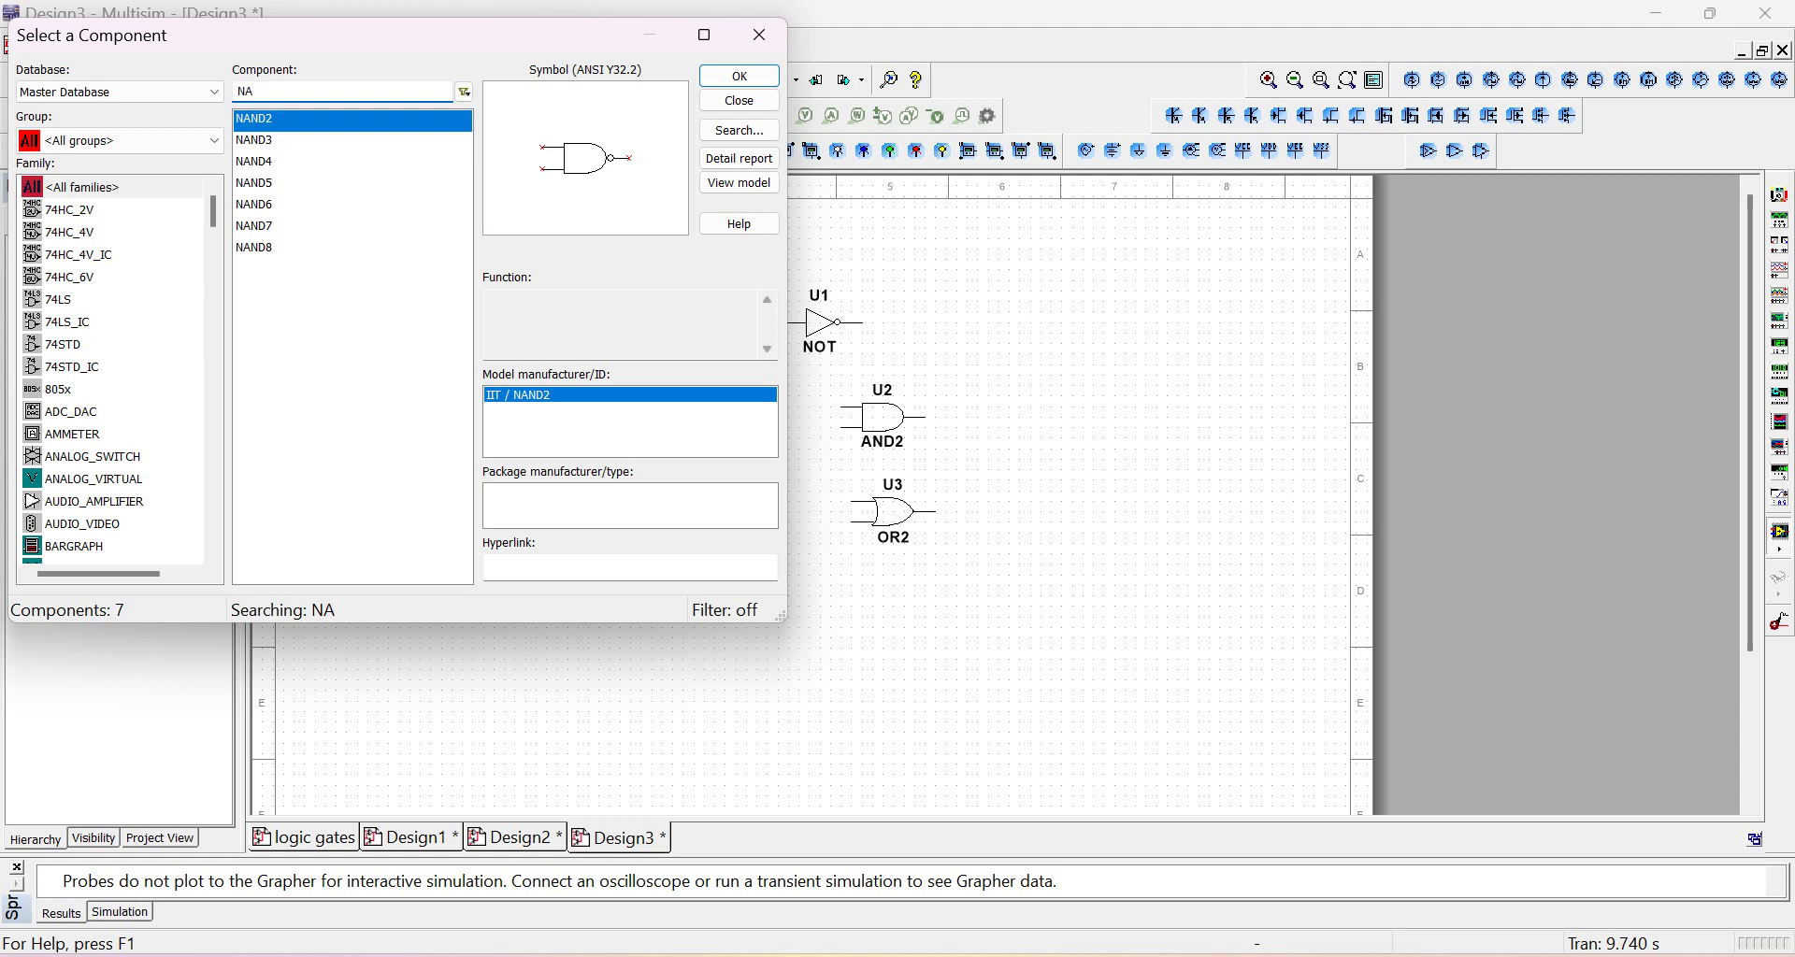
click(739, 75)
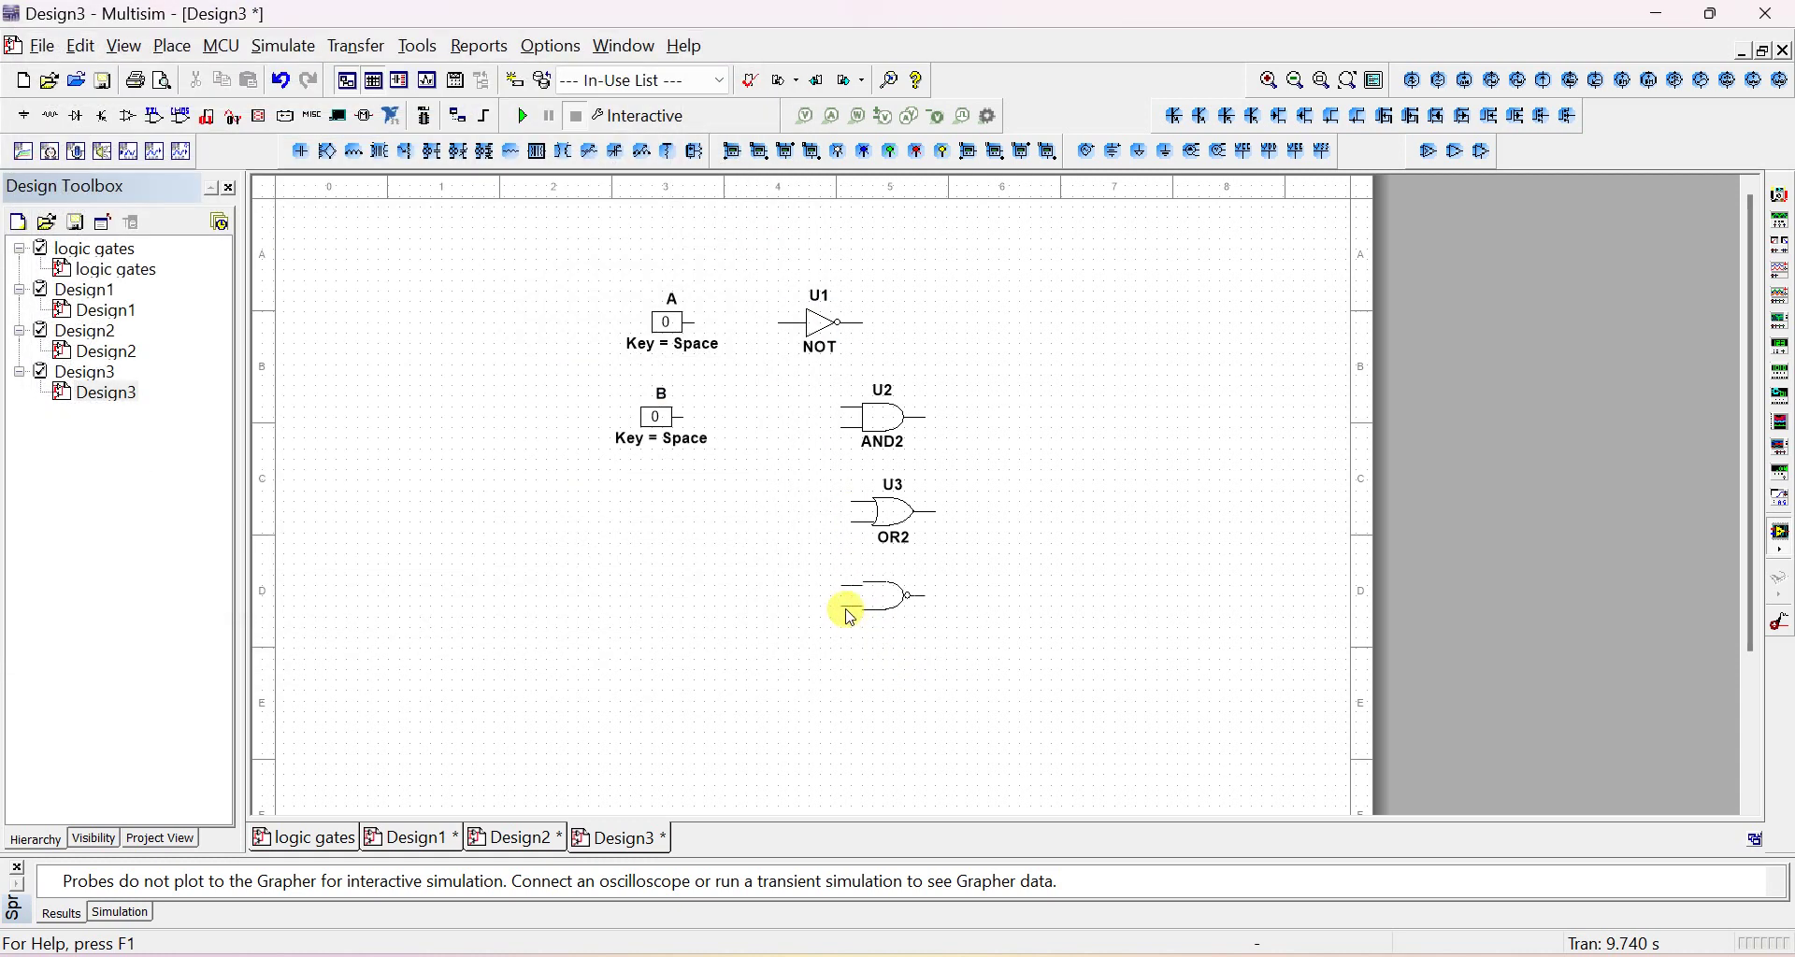
click(854, 624)
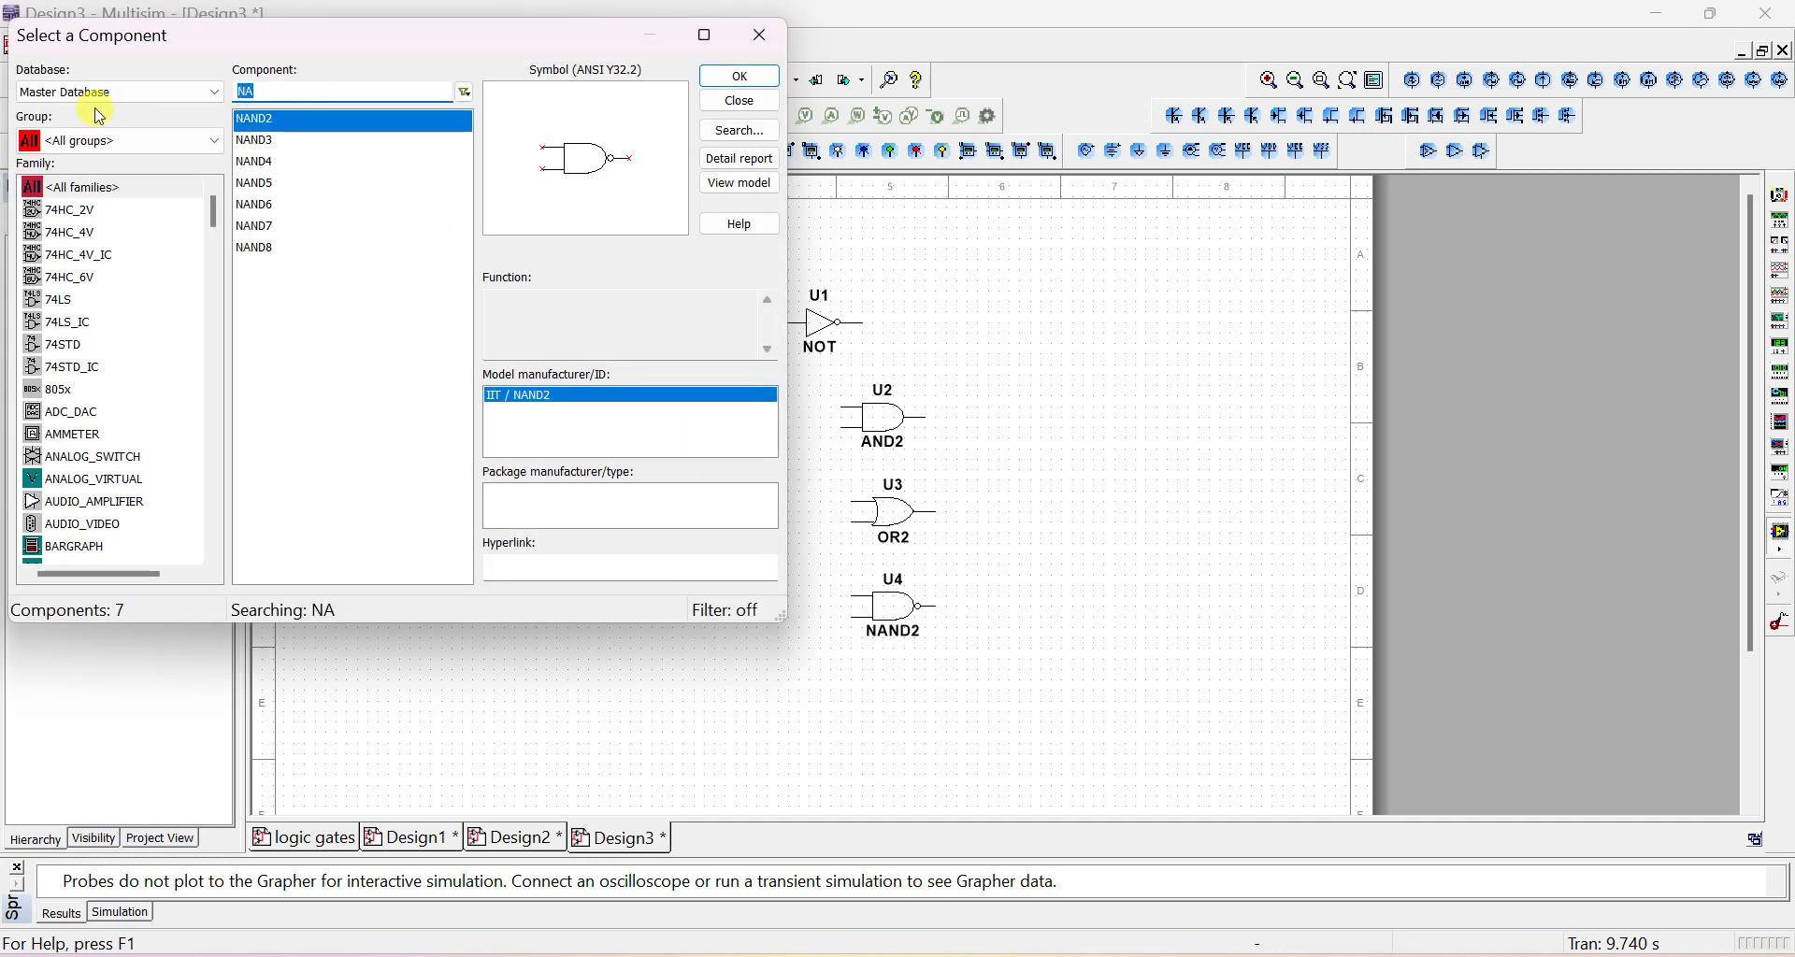
Find the two-input NOR gate NOR2 with the search "nor" and place it below the NAND gate
text(or)
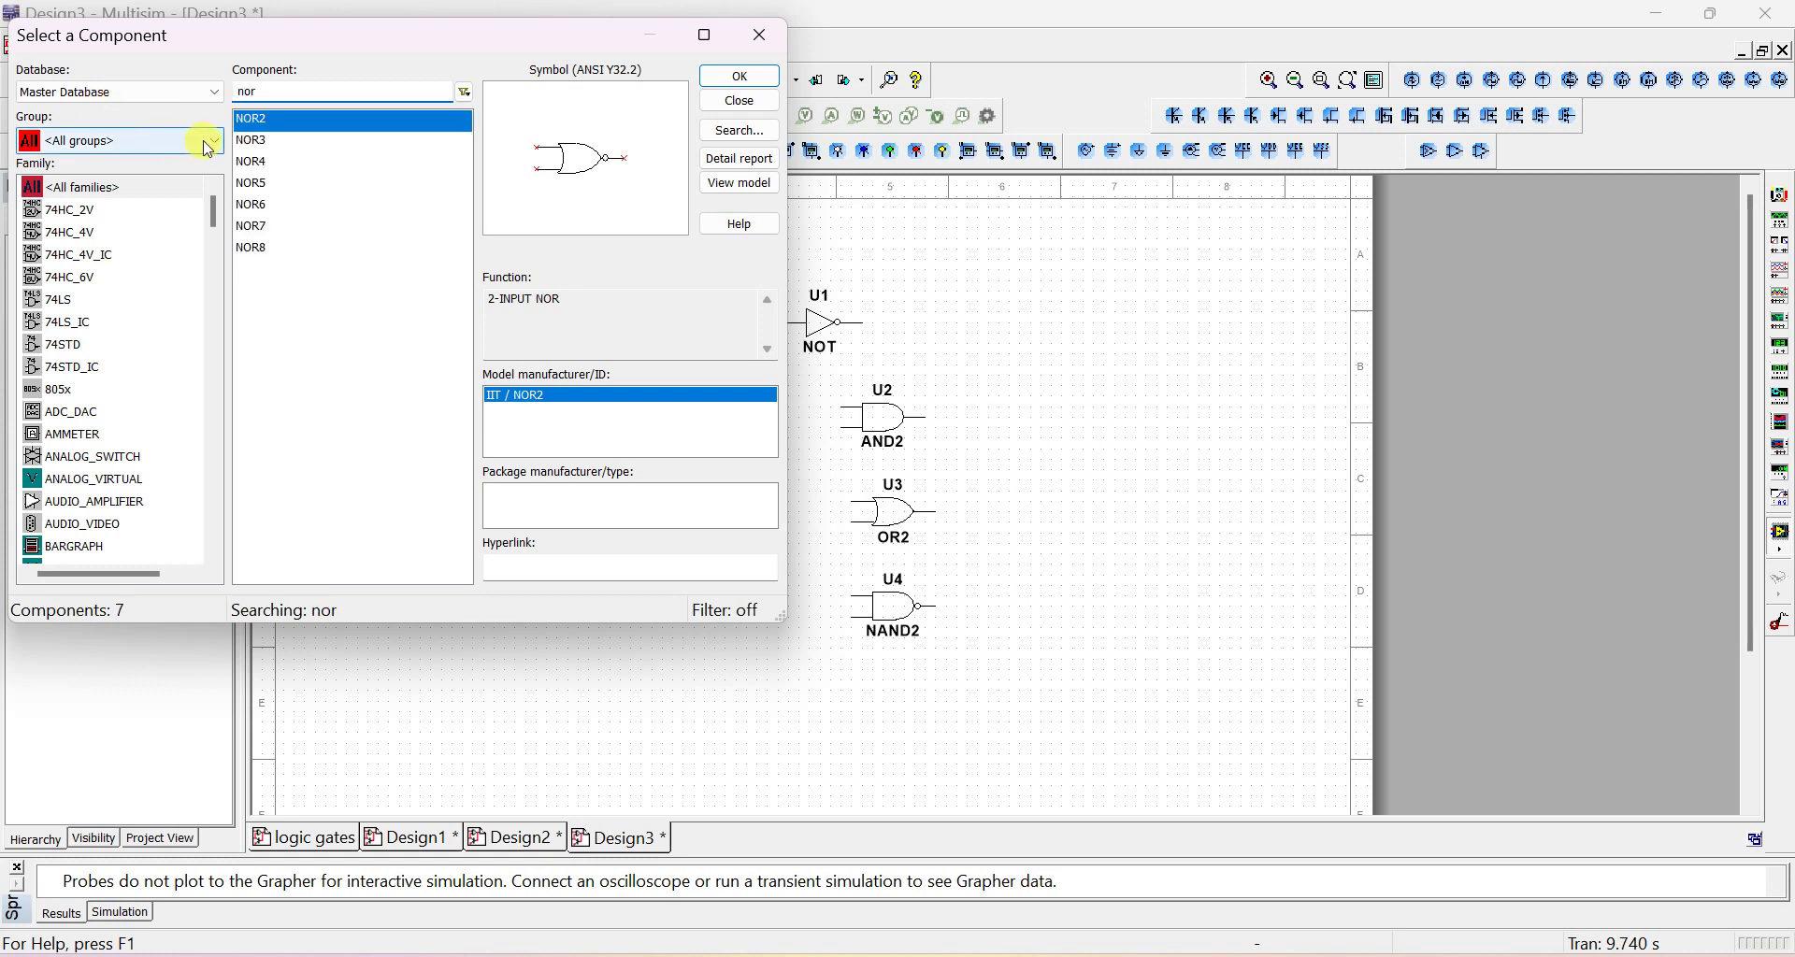
click(711, 90)
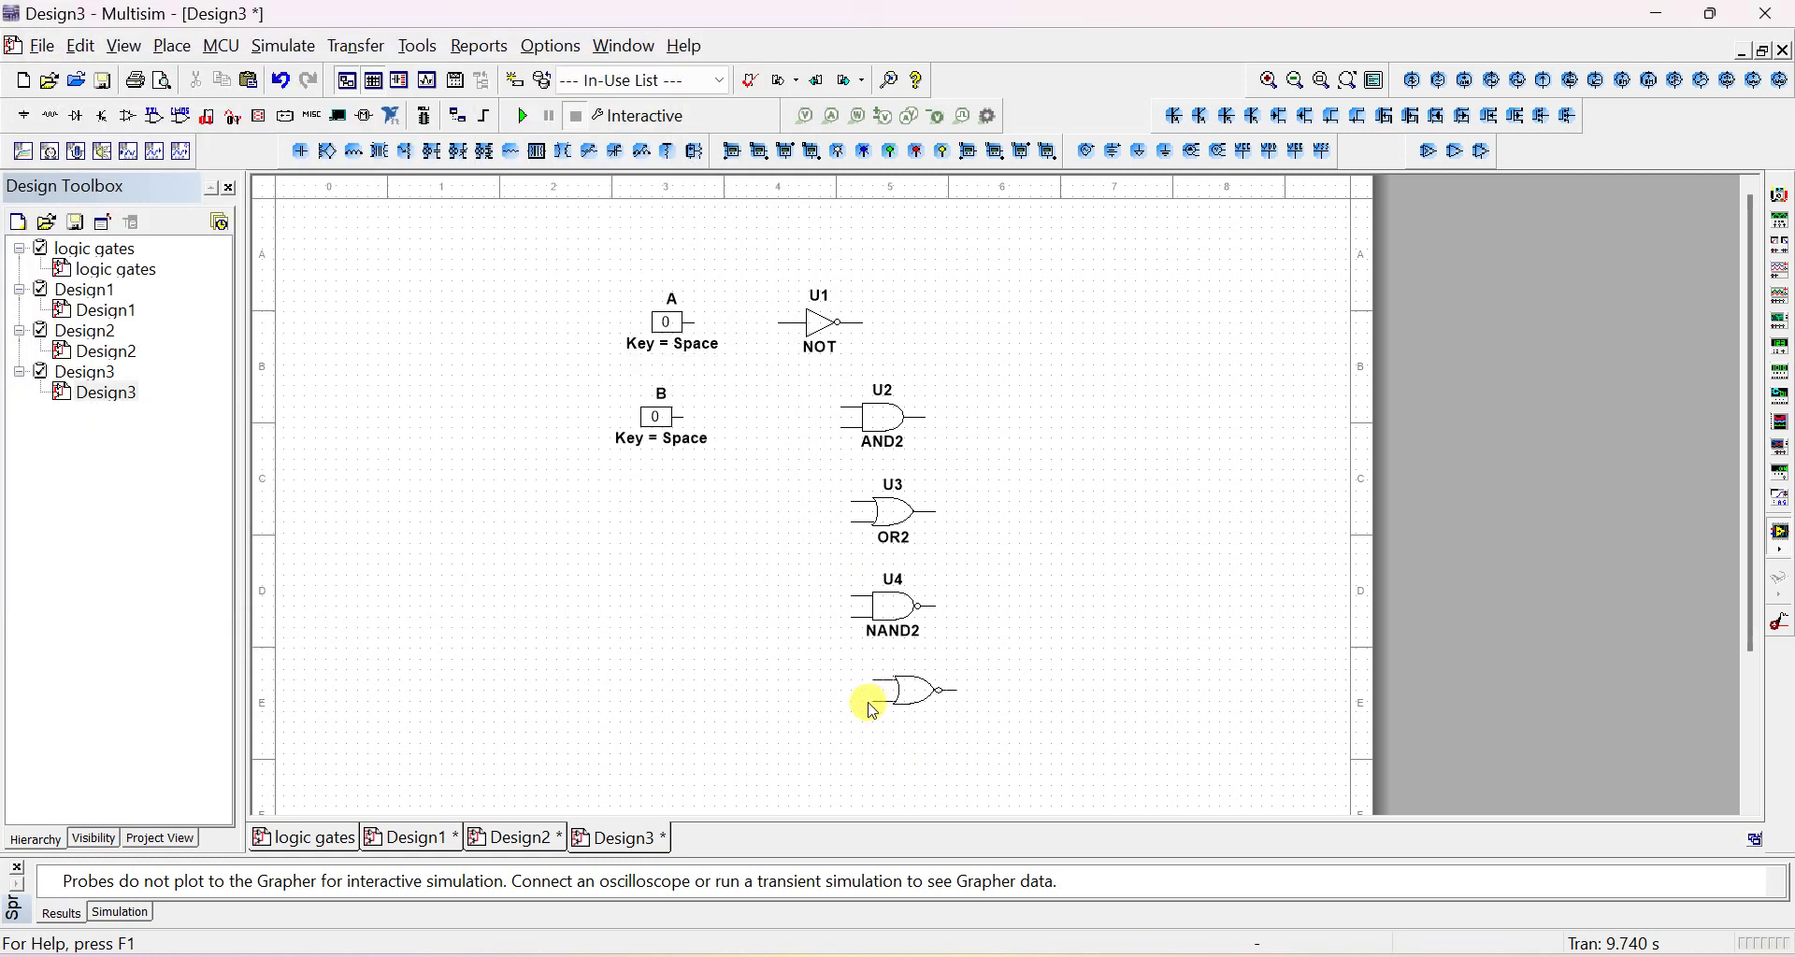
click(858, 690)
Find the two-input XOR gate XOR2 with the search "xor" and place it below the NOR gate
key(ctrl+w)
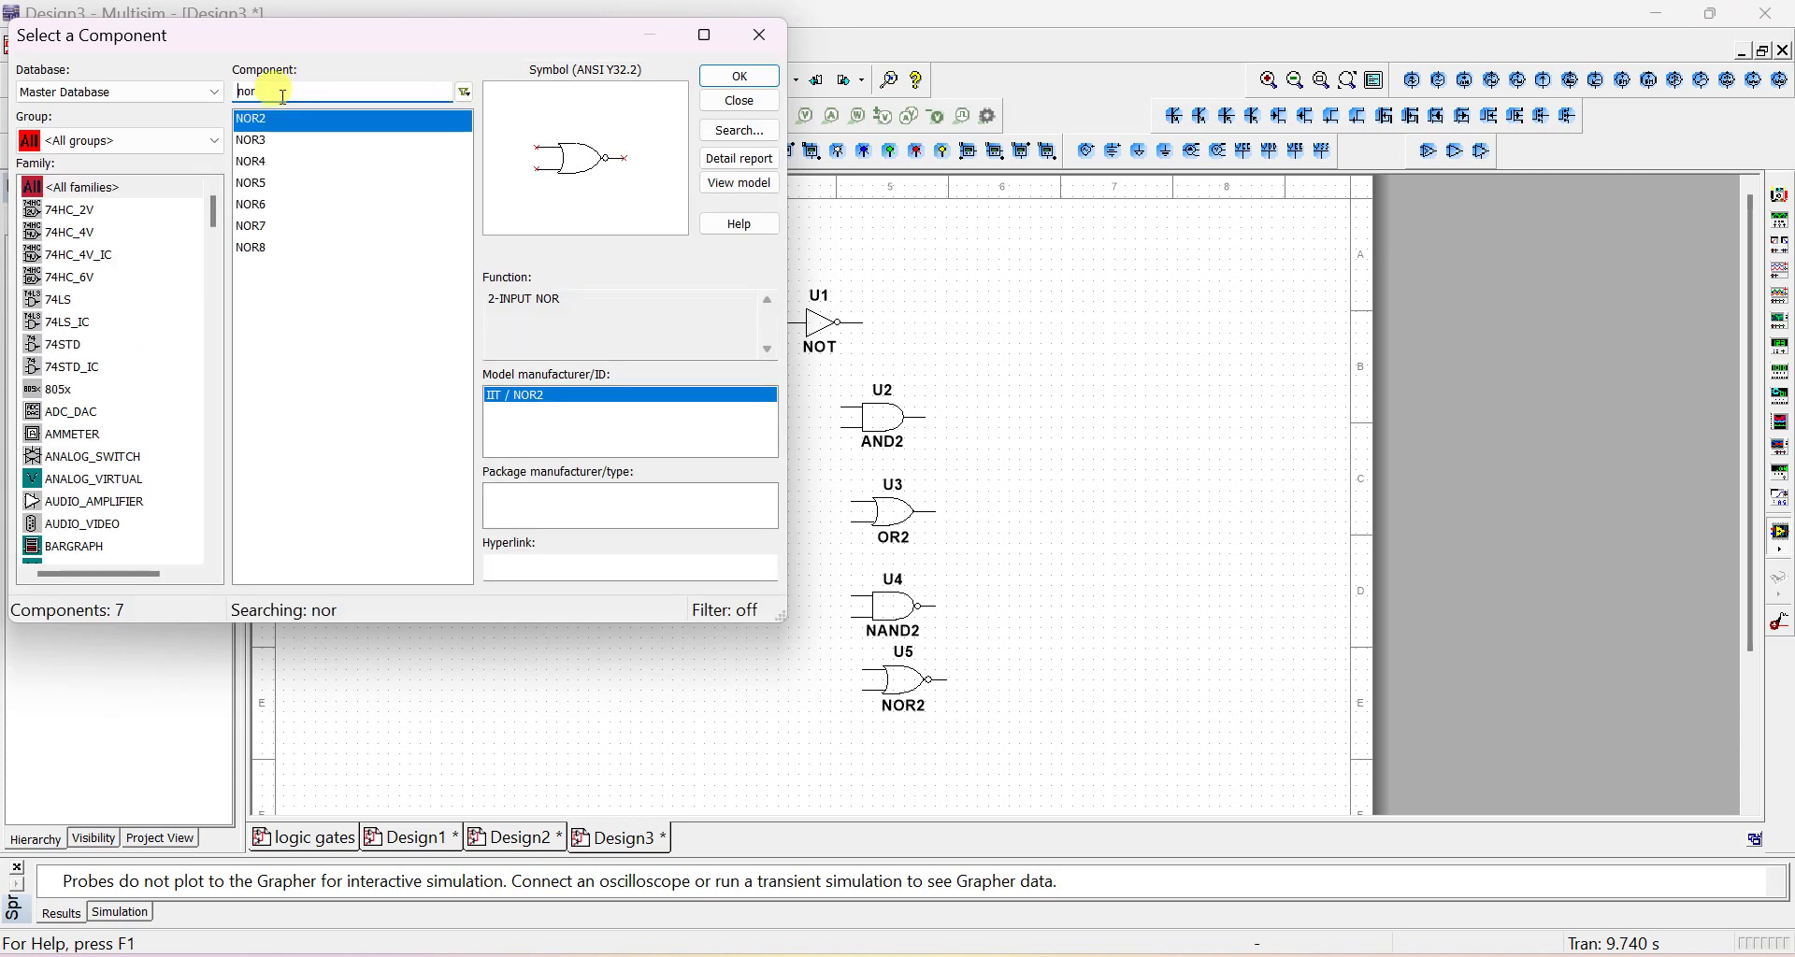
text(exo)
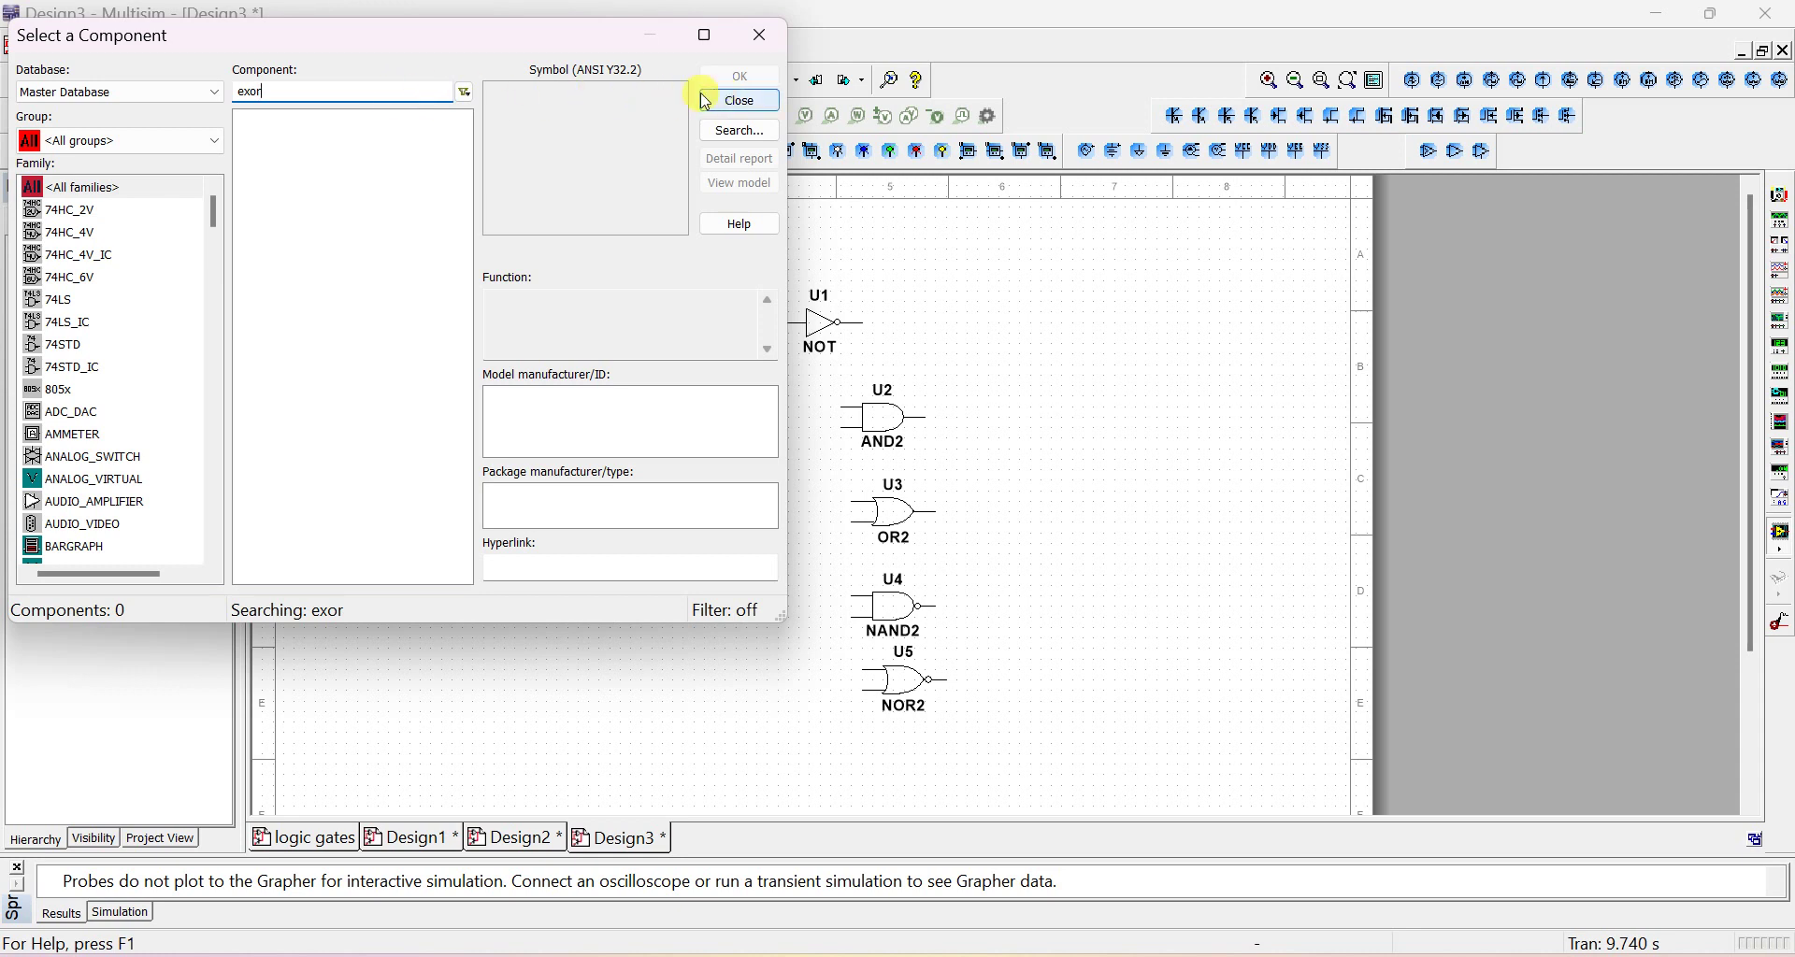
click(243, 88)
key(BackSpace)
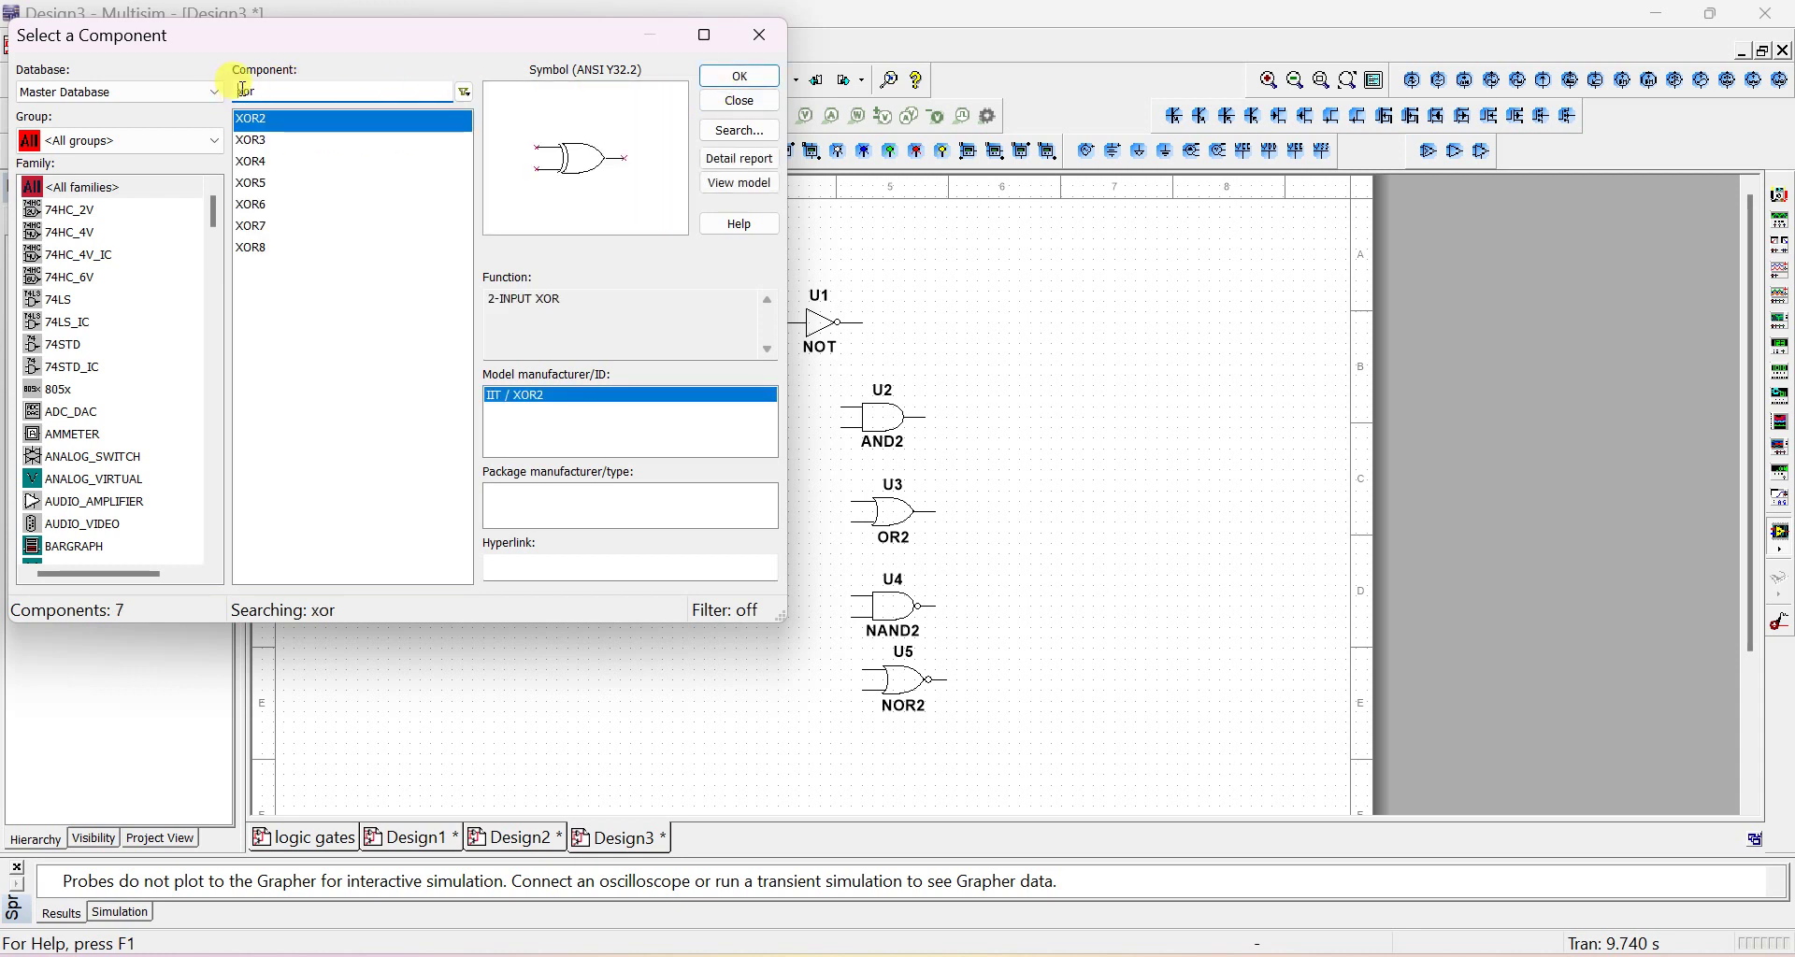
click(740, 76)
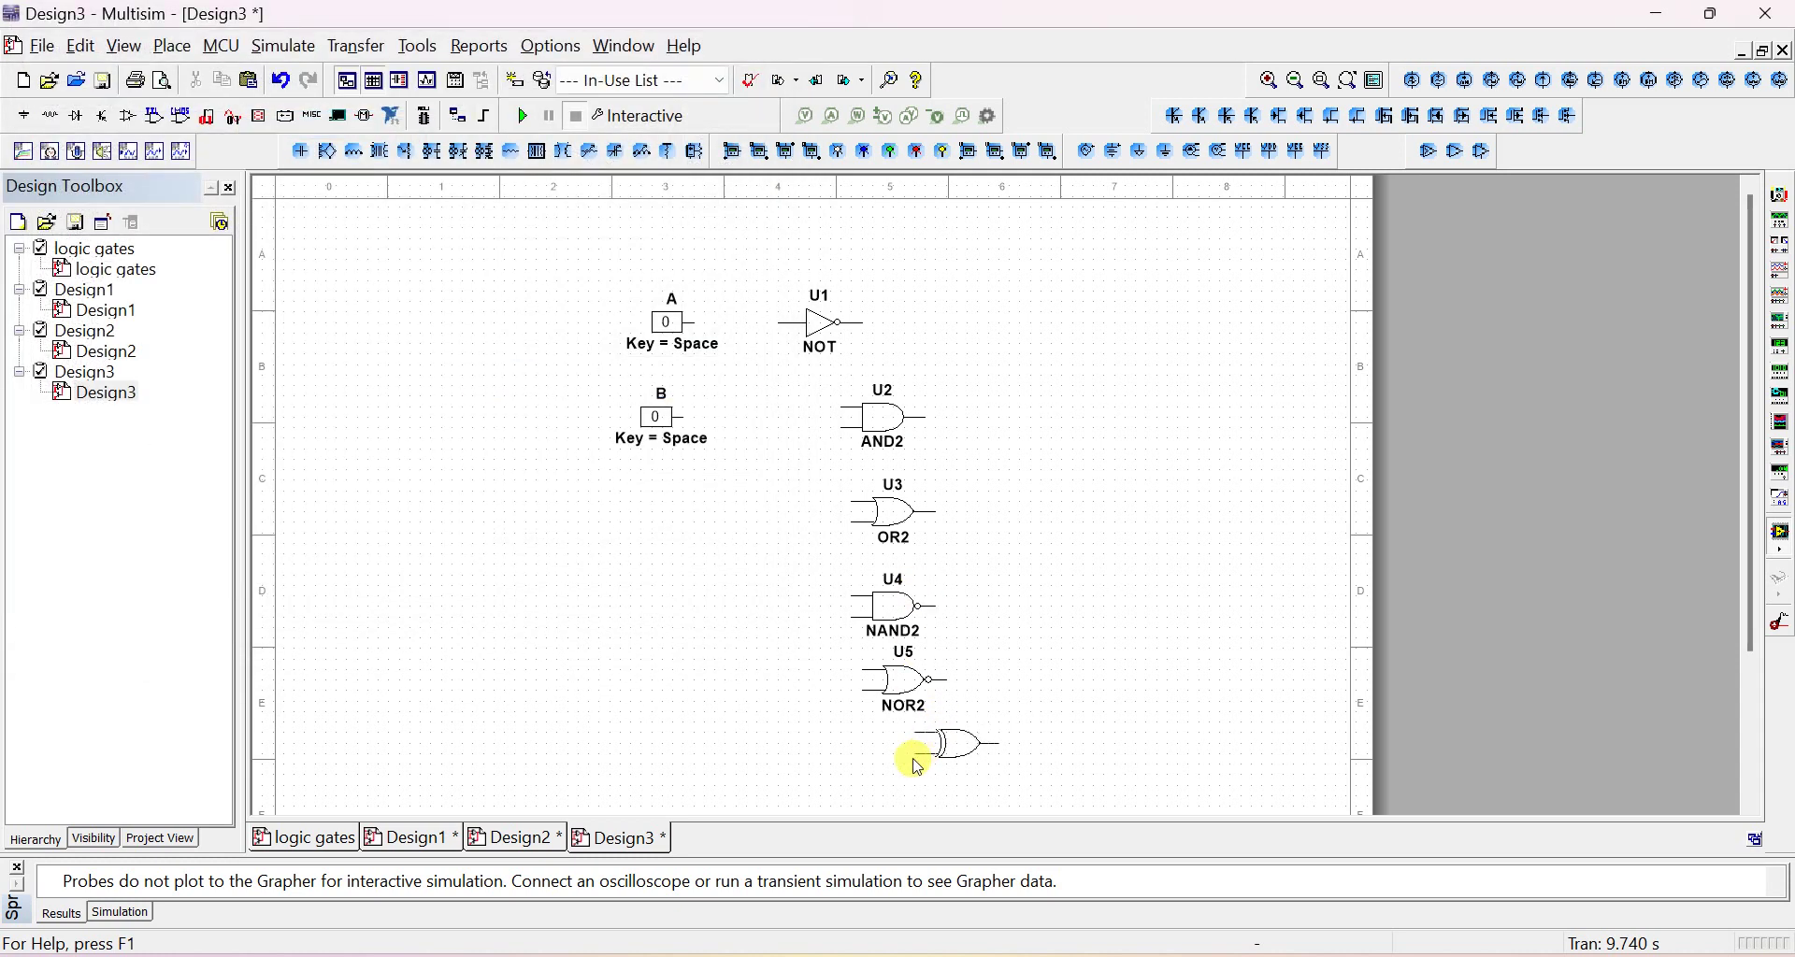
click(879, 781)
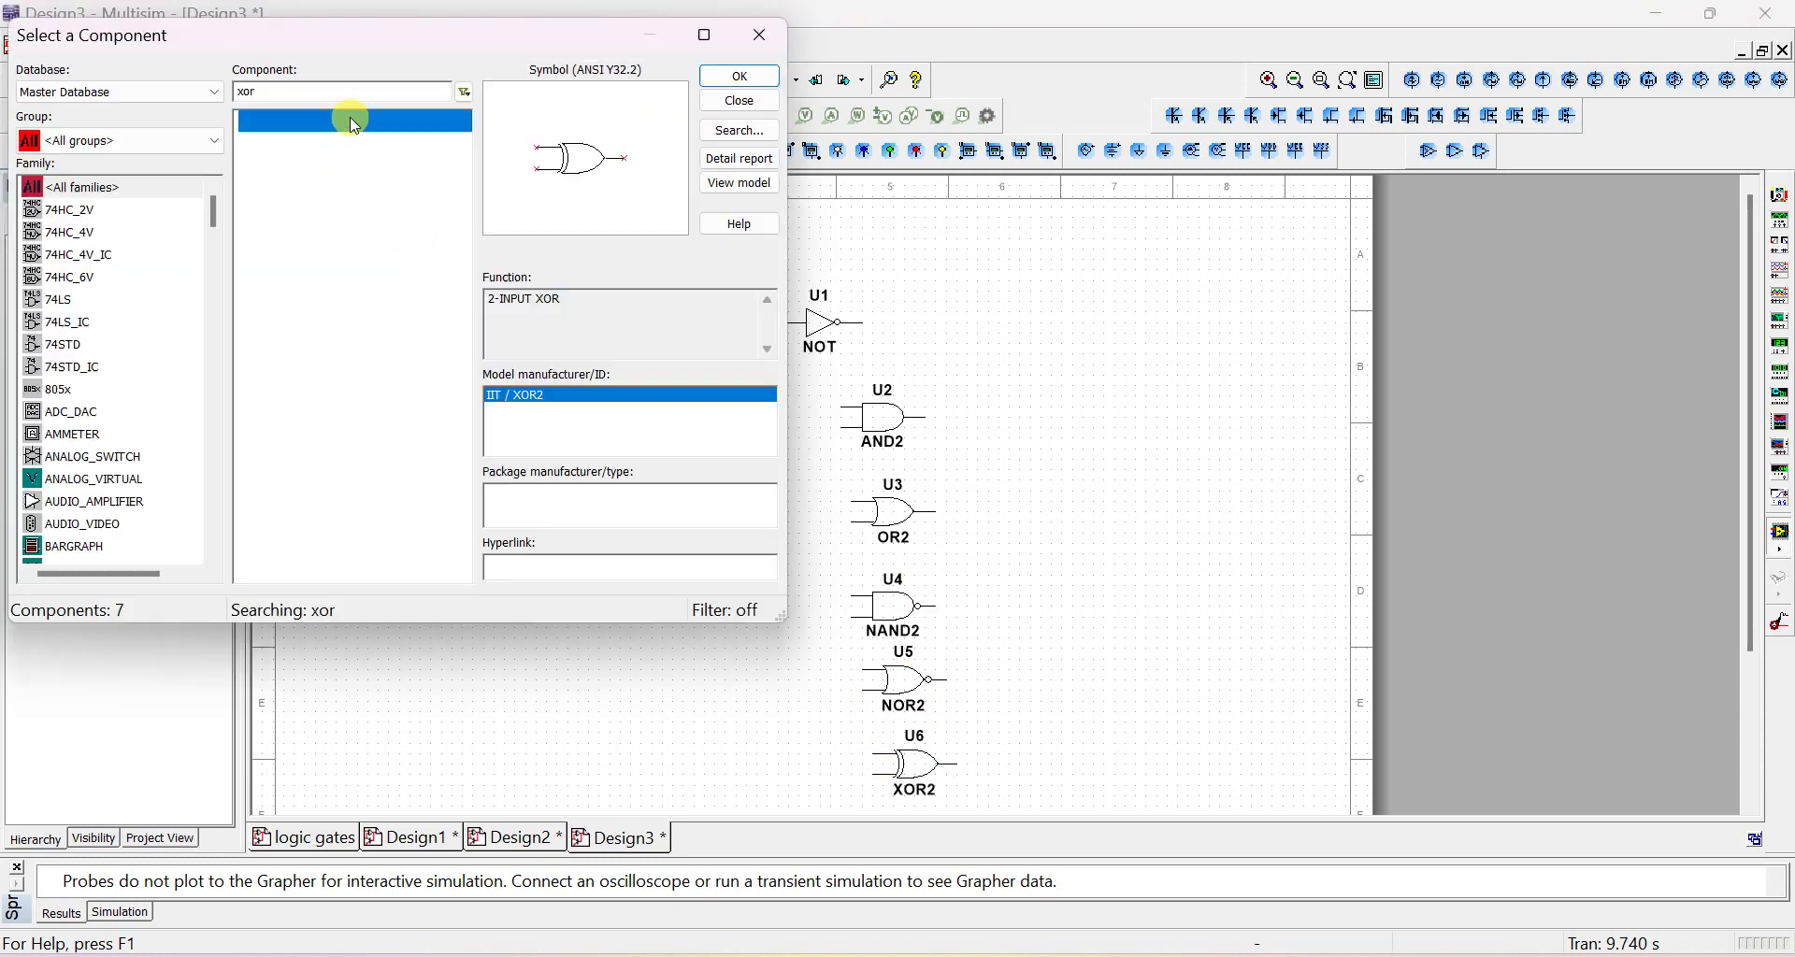
Find the two-input XNOR gate XNOR2 with the search "xnor" and place it below the XOR gate
double_click(263, 93)
text(xnor)
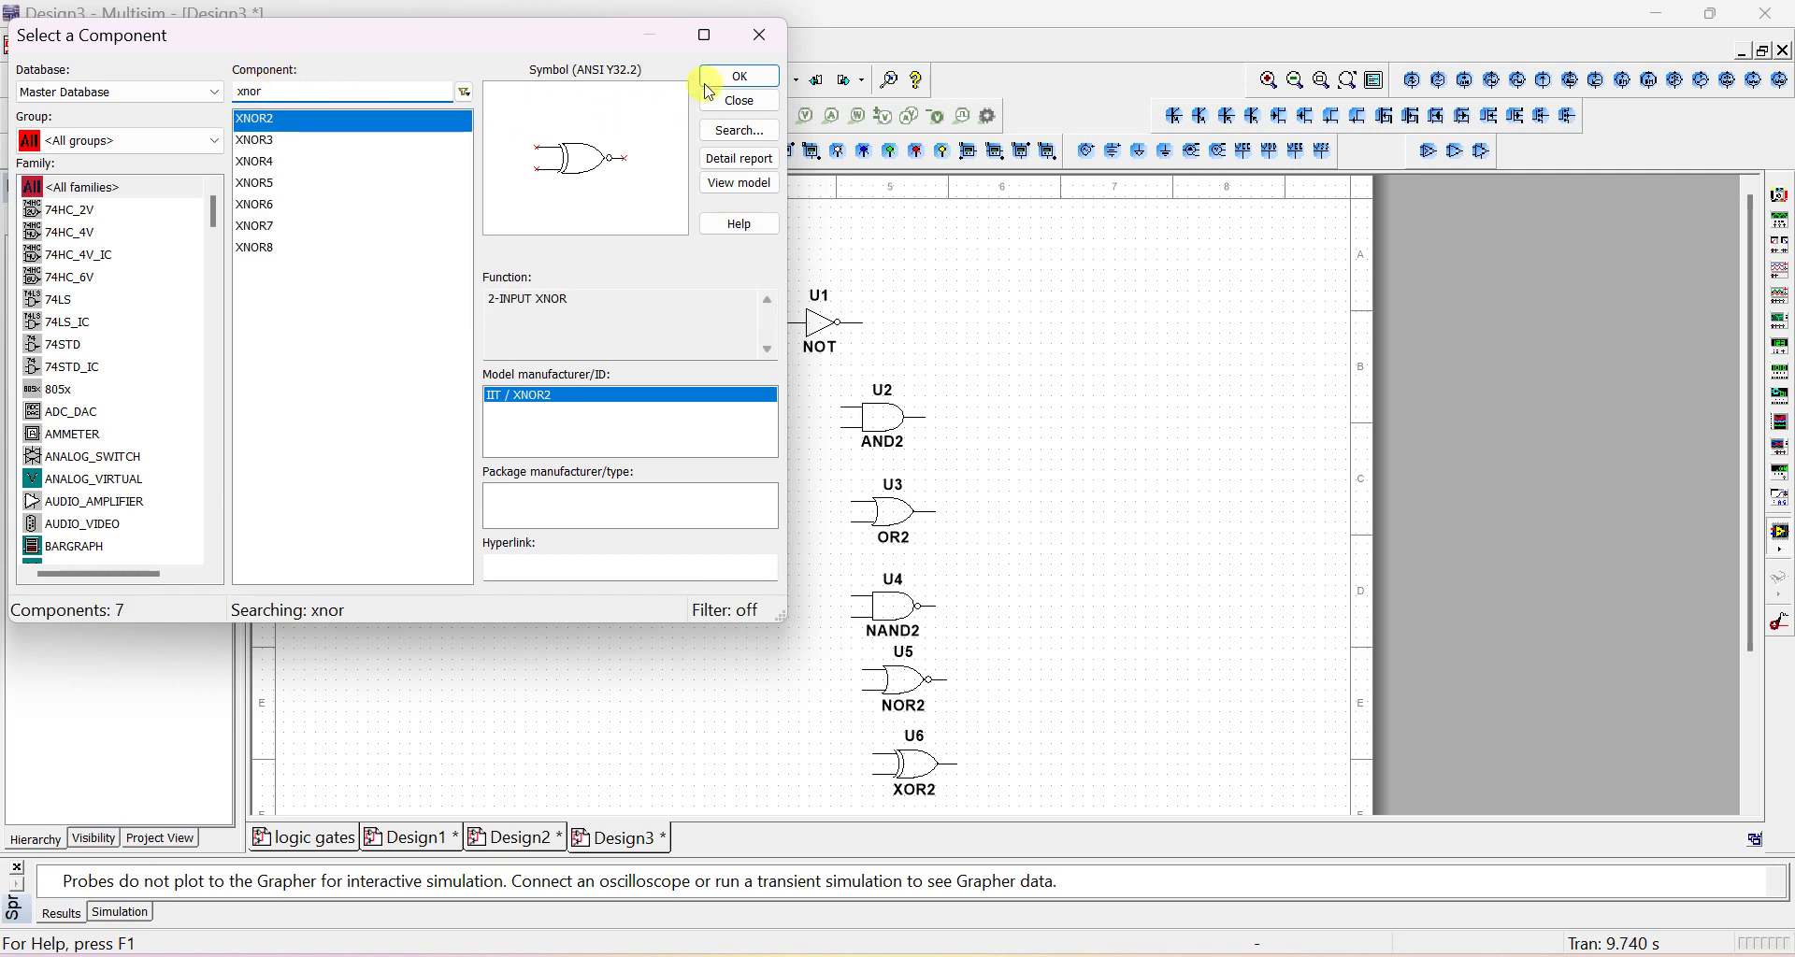
click(708, 84)
scroll(1038, 605, down, 1)
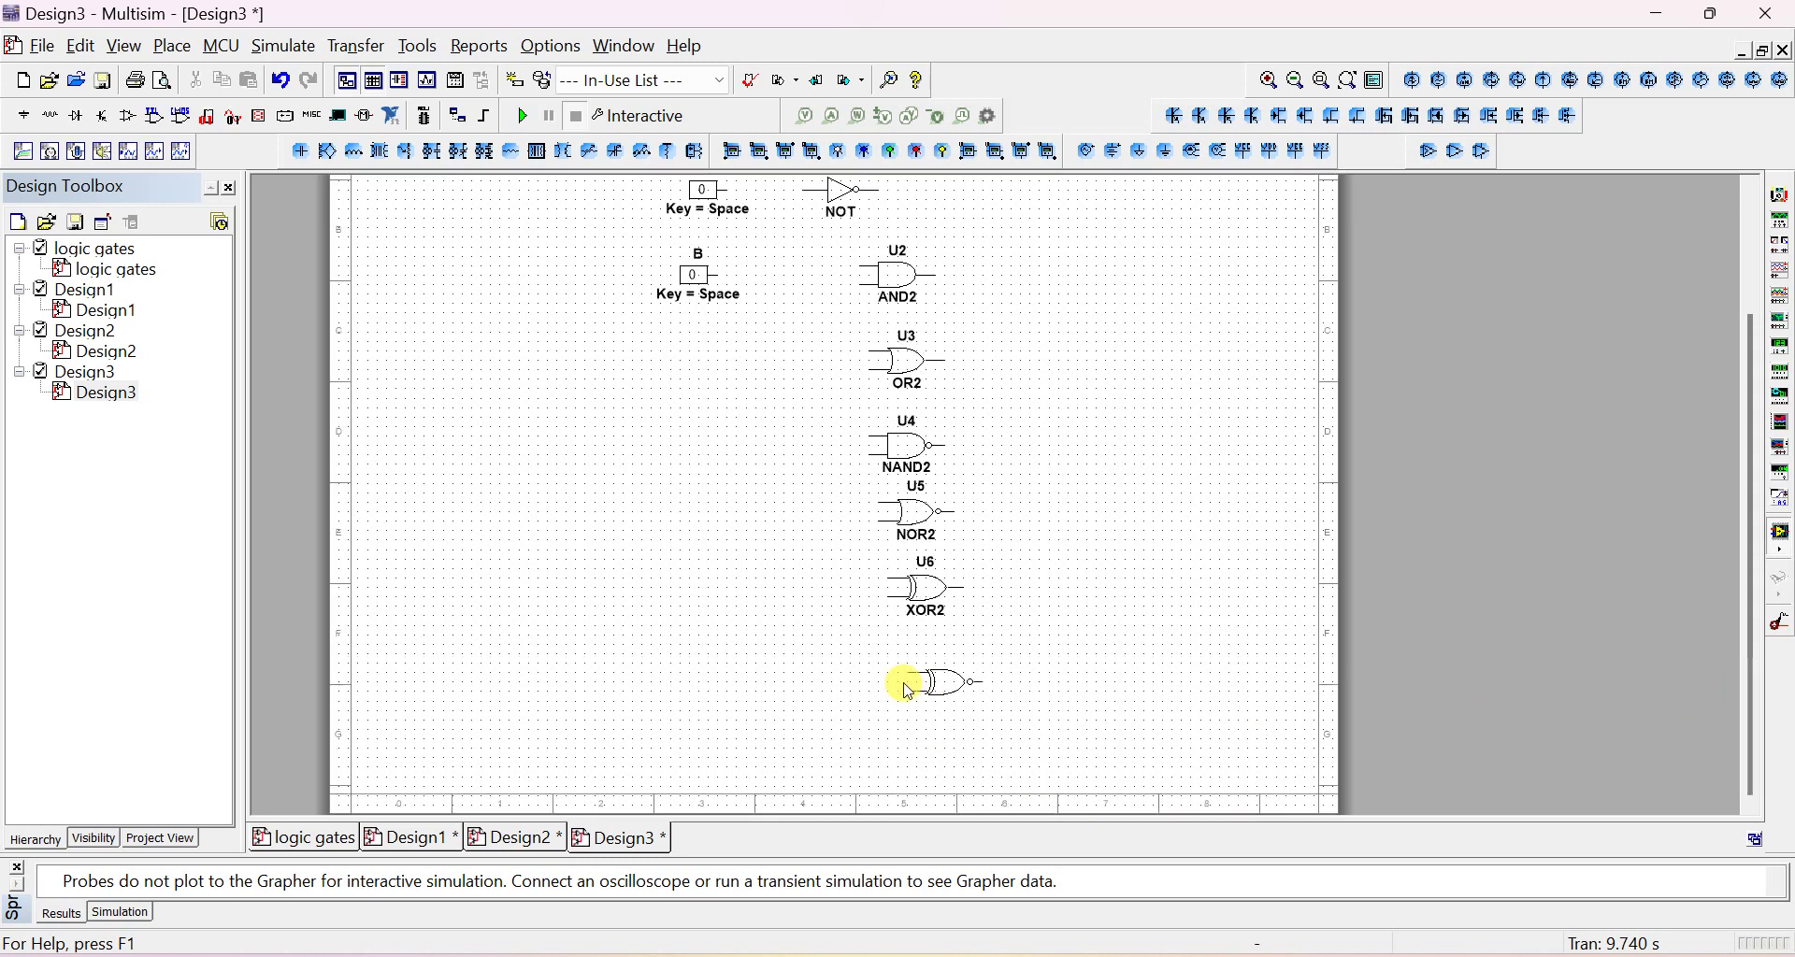
click(914, 673)
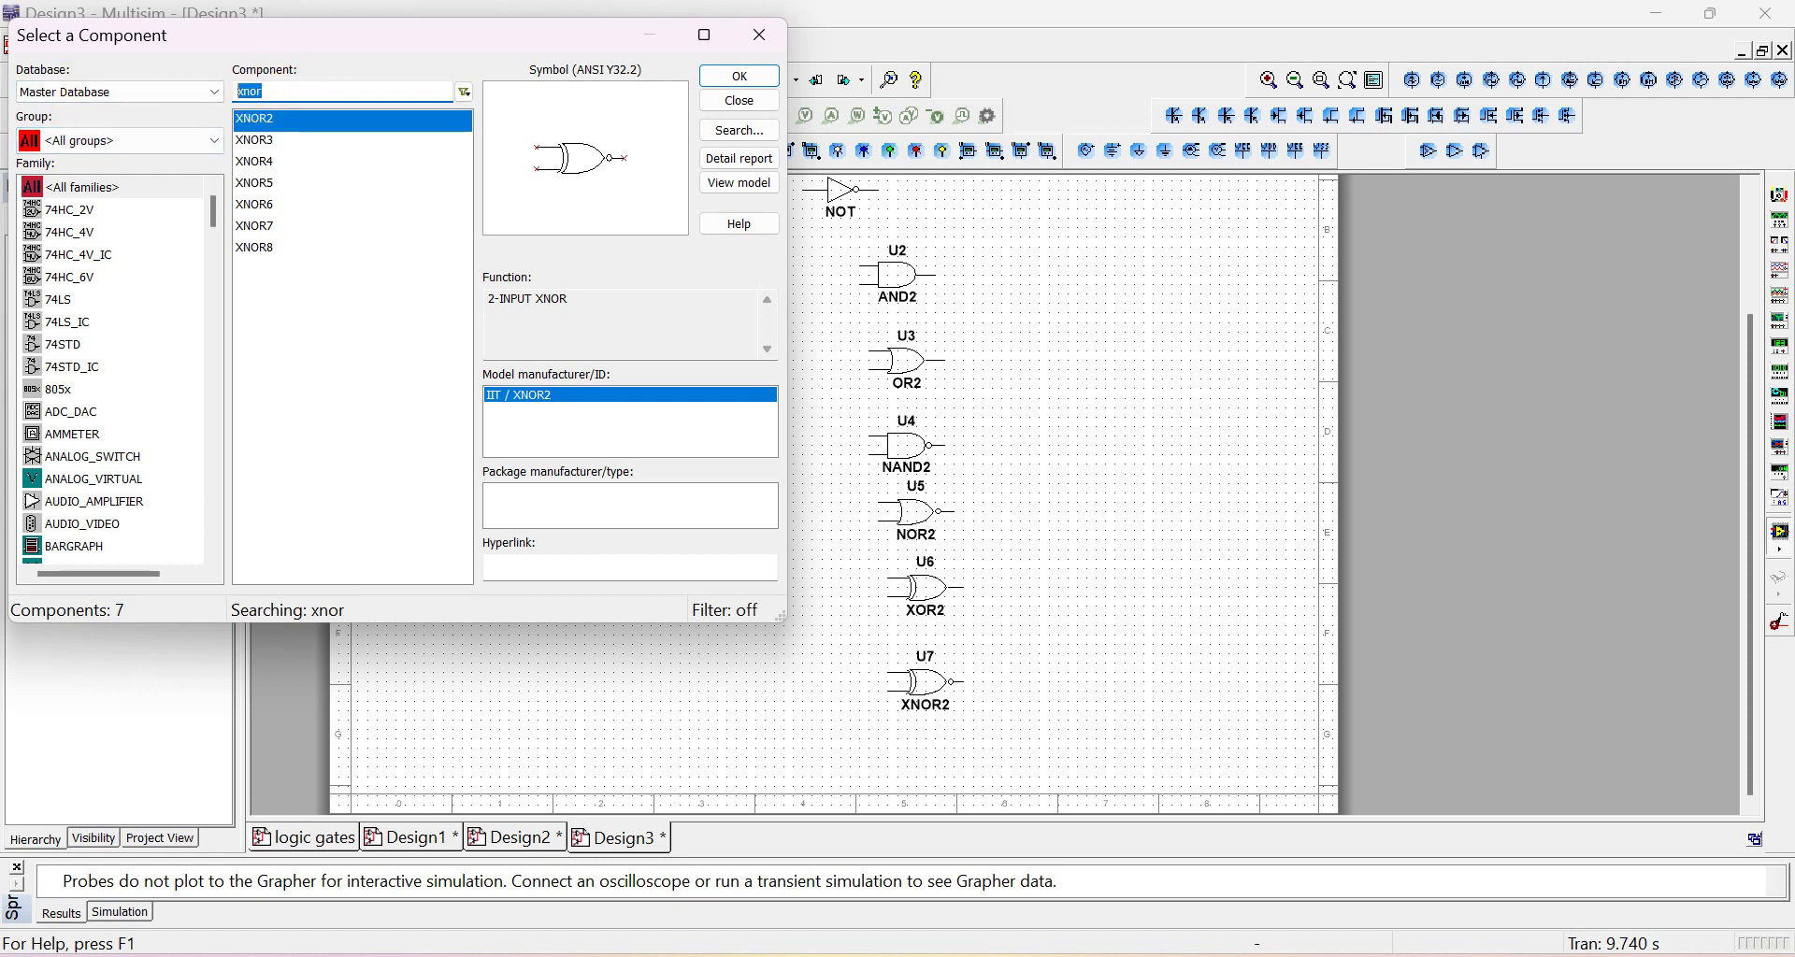
Search the components for "probe", choose the red digital probe PROBE_DIG_RED and place it beside the NOT gate's output
text(rob)
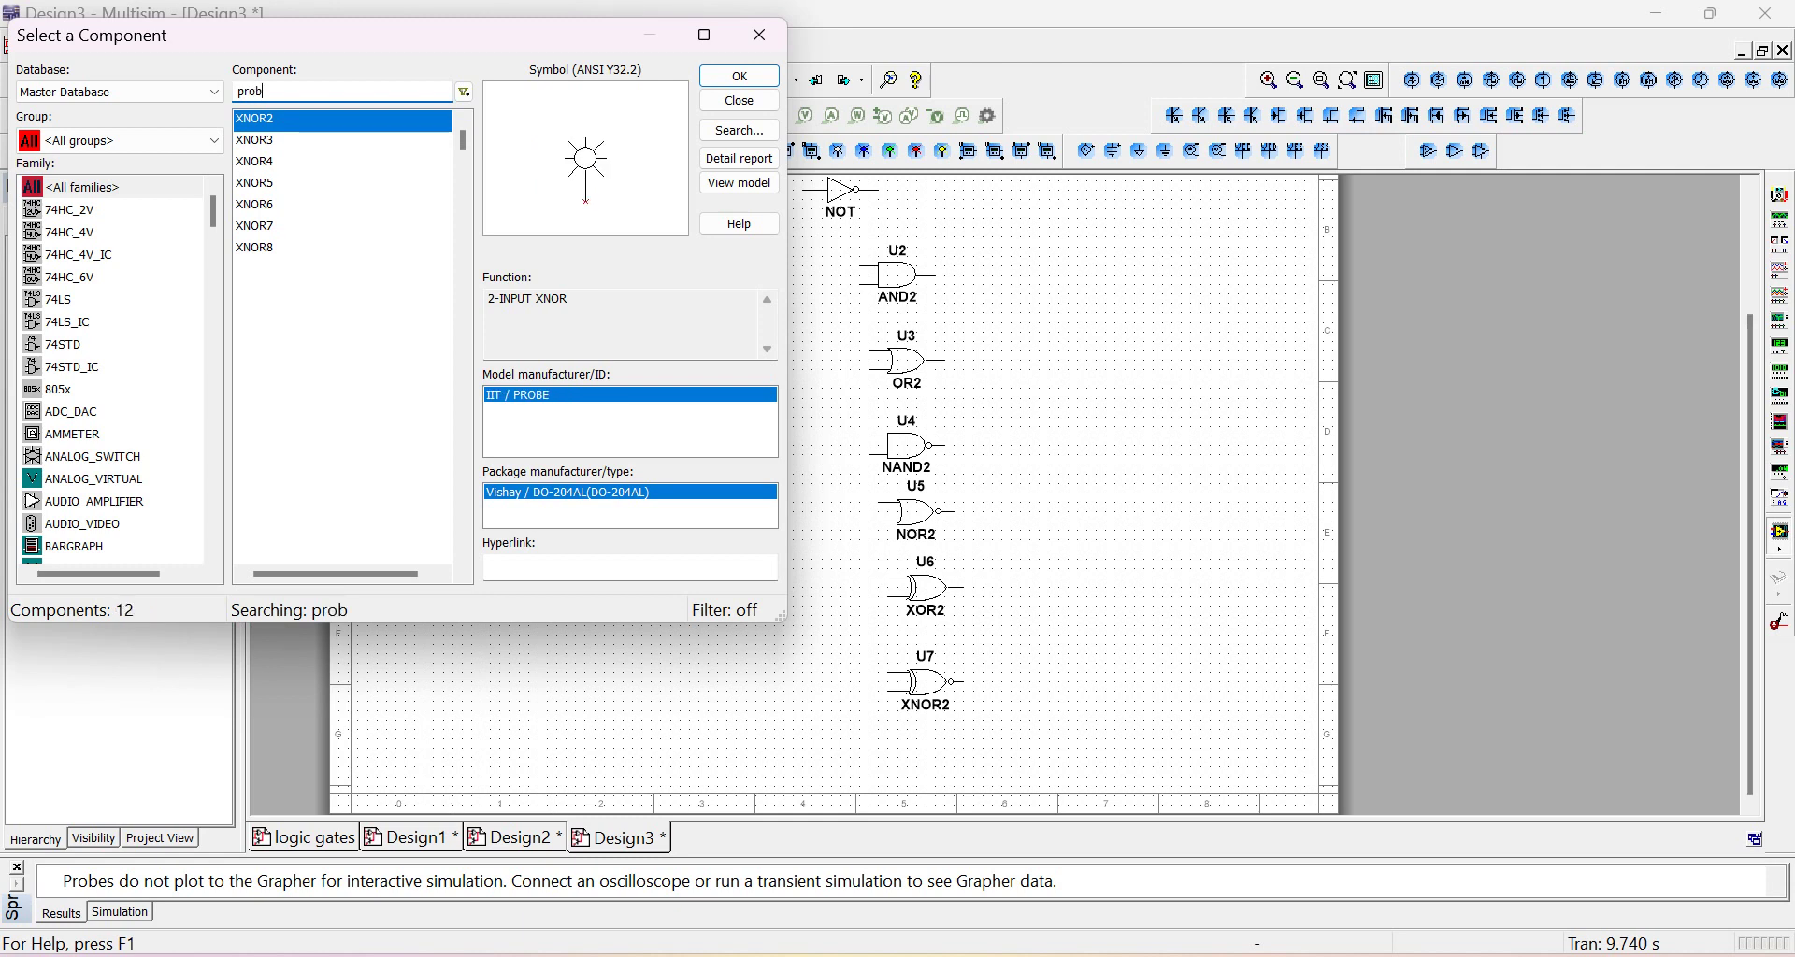
text(e)
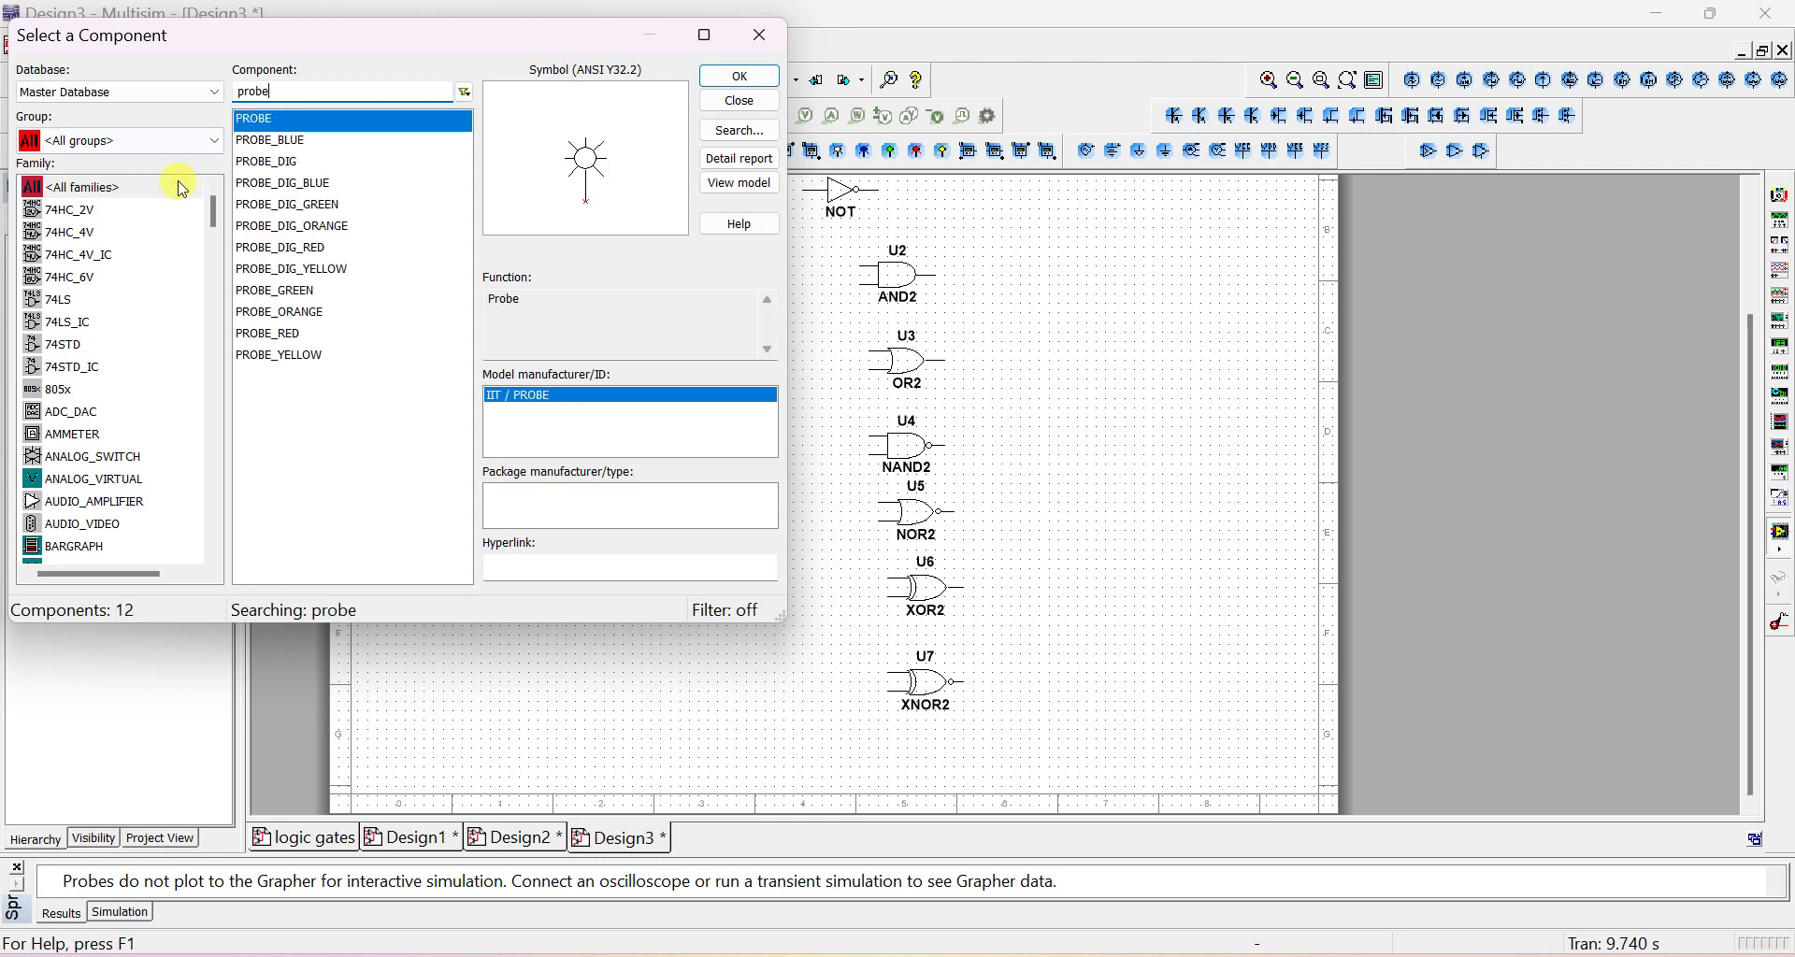
click(326, 211)
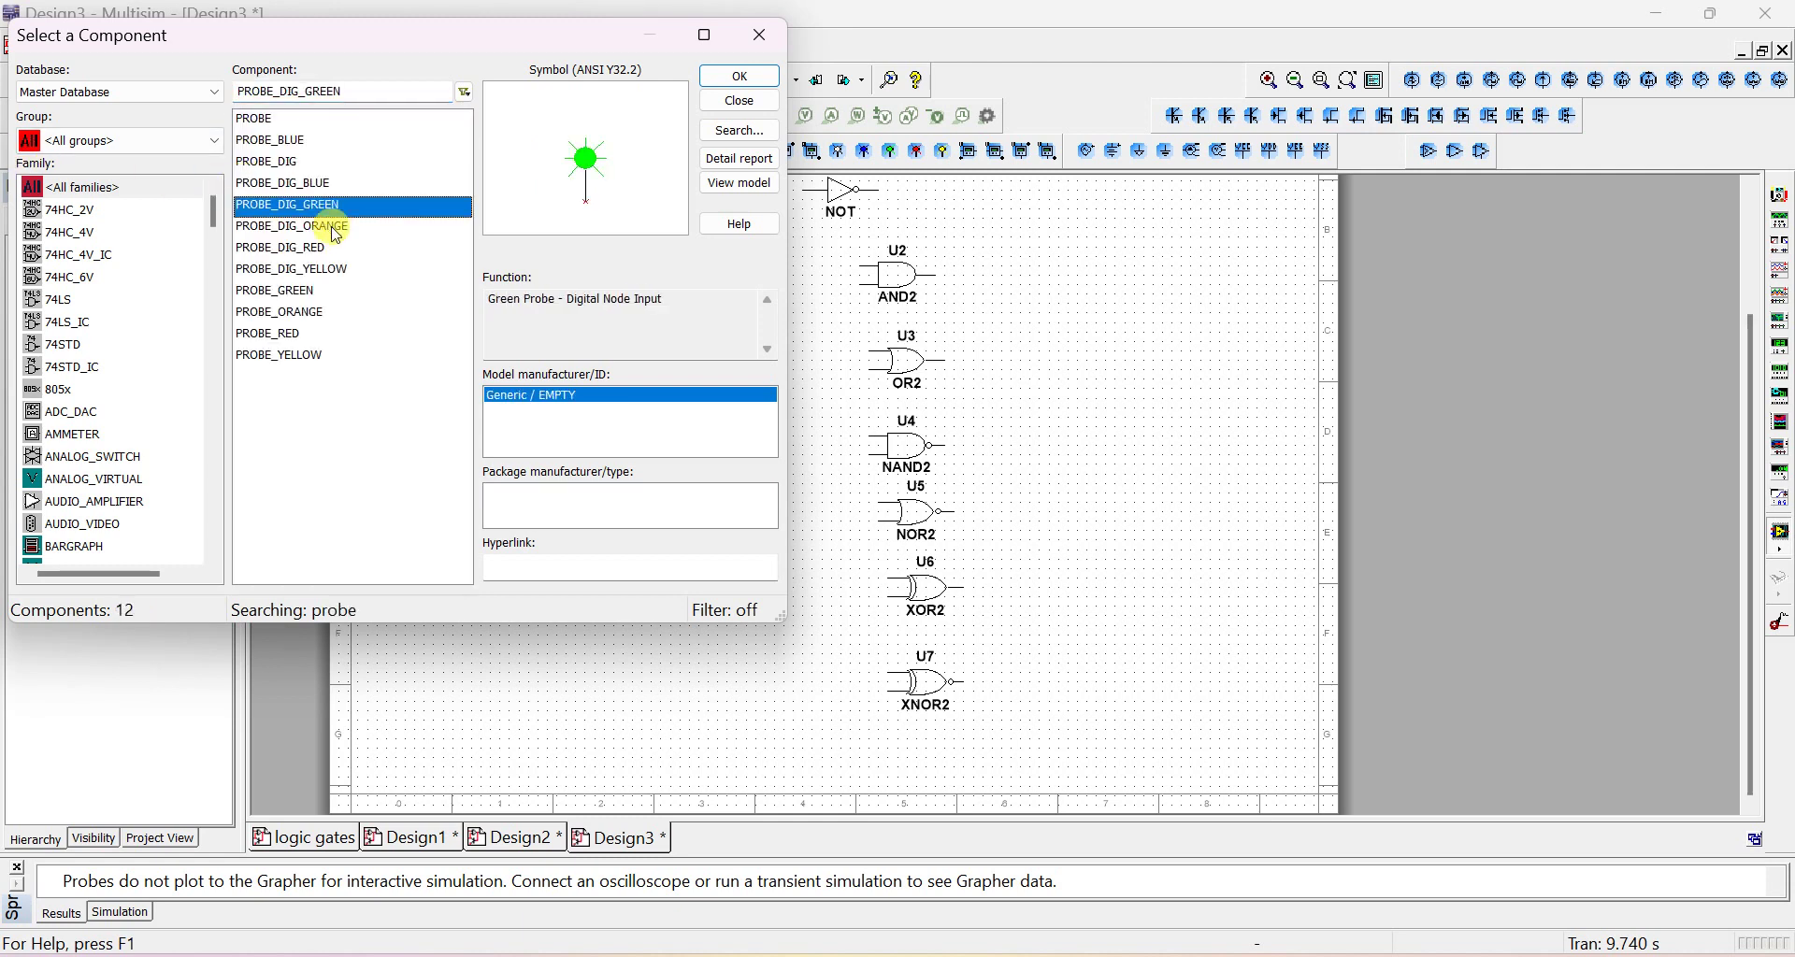
click(337, 230)
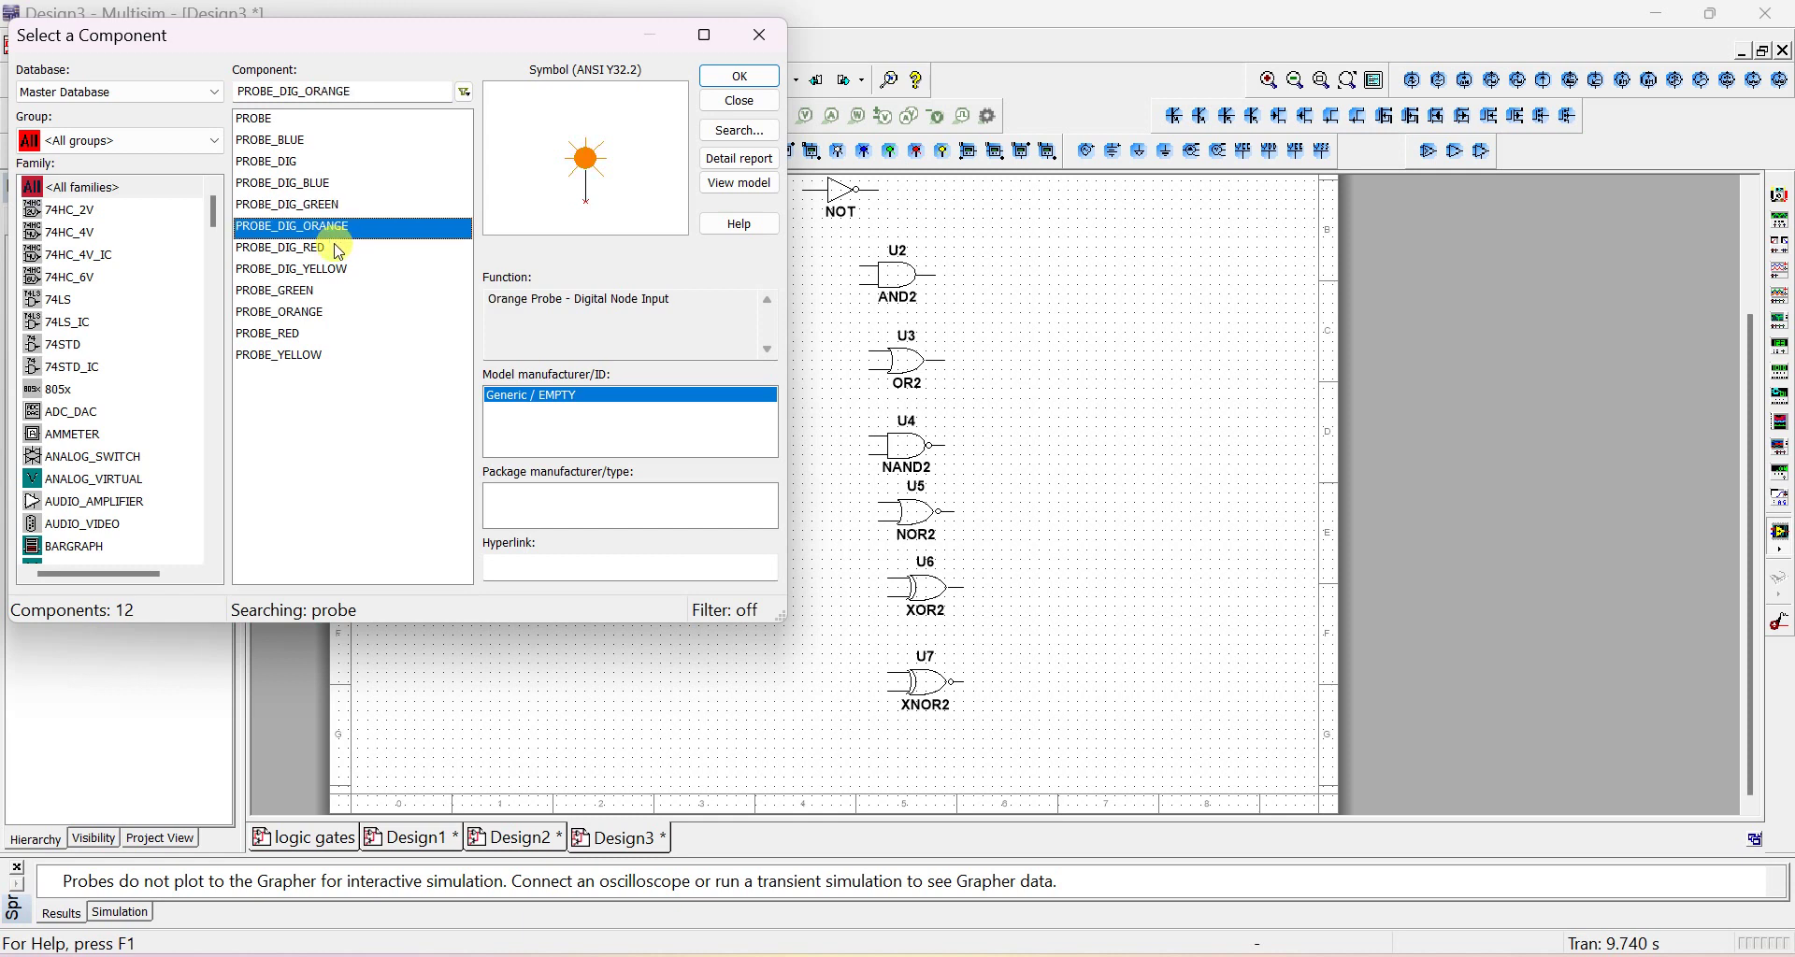
click(332, 249)
click(335, 270)
click(327, 292)
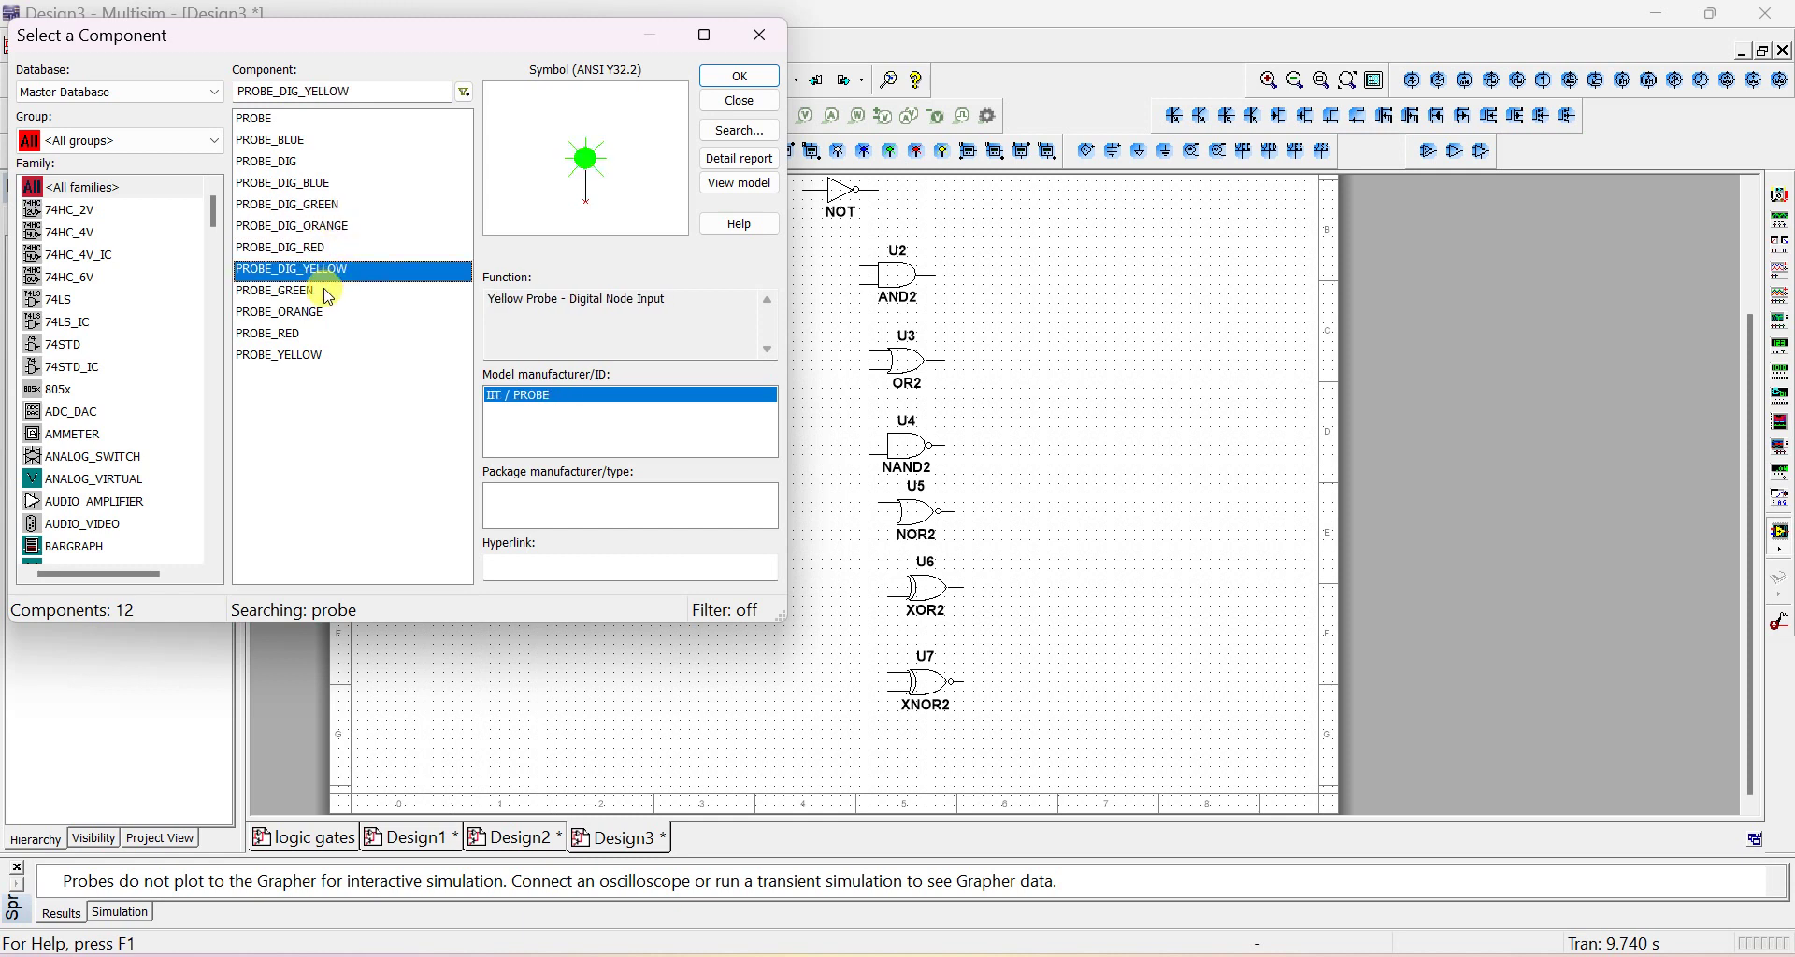
click(338, 229)
click(340, 185)
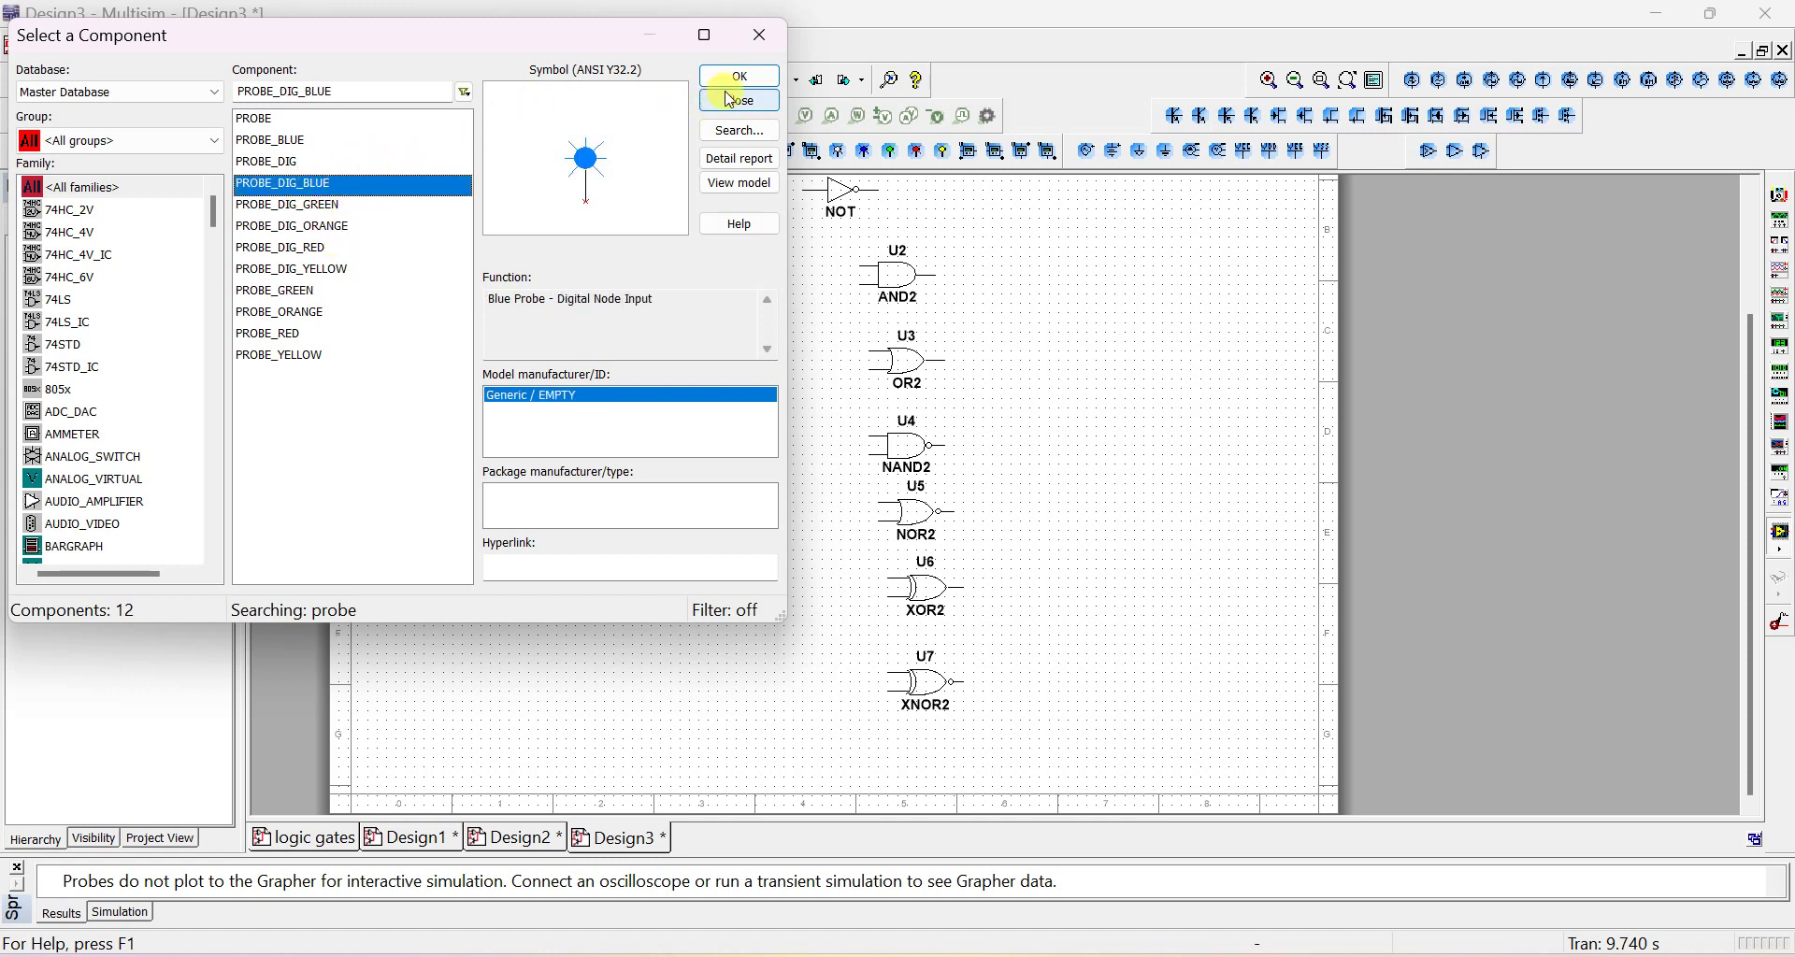
click(311, 249)
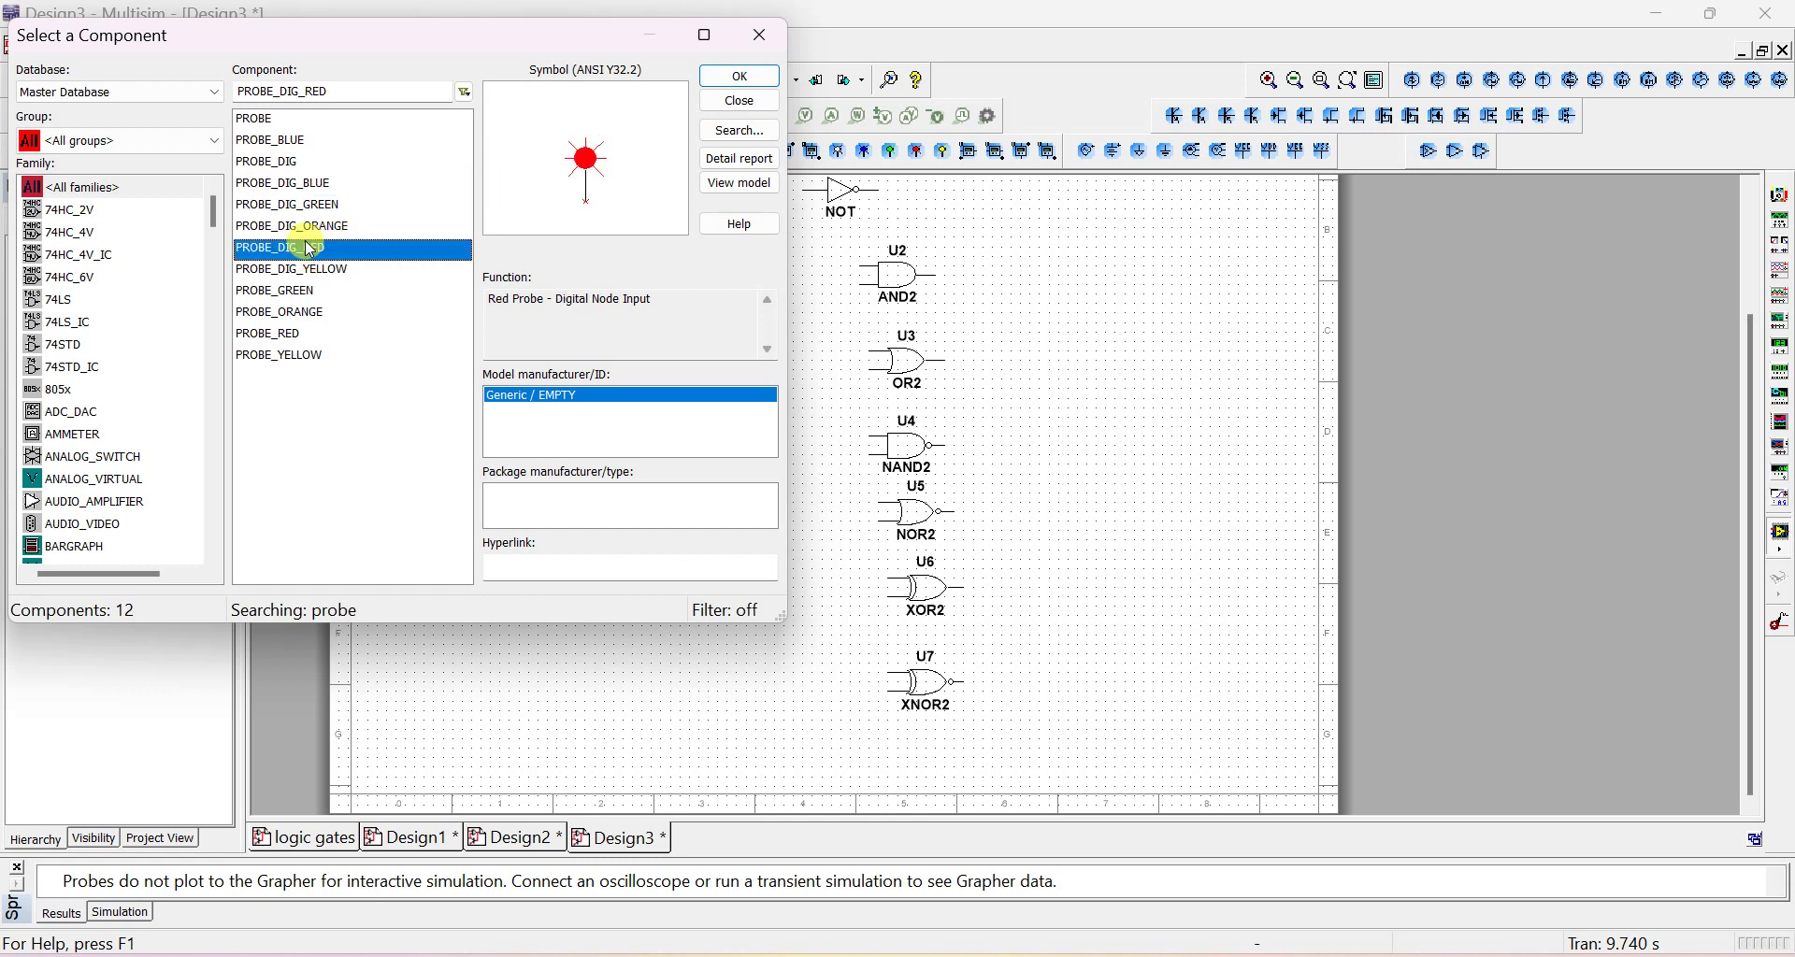
click(720, 76)
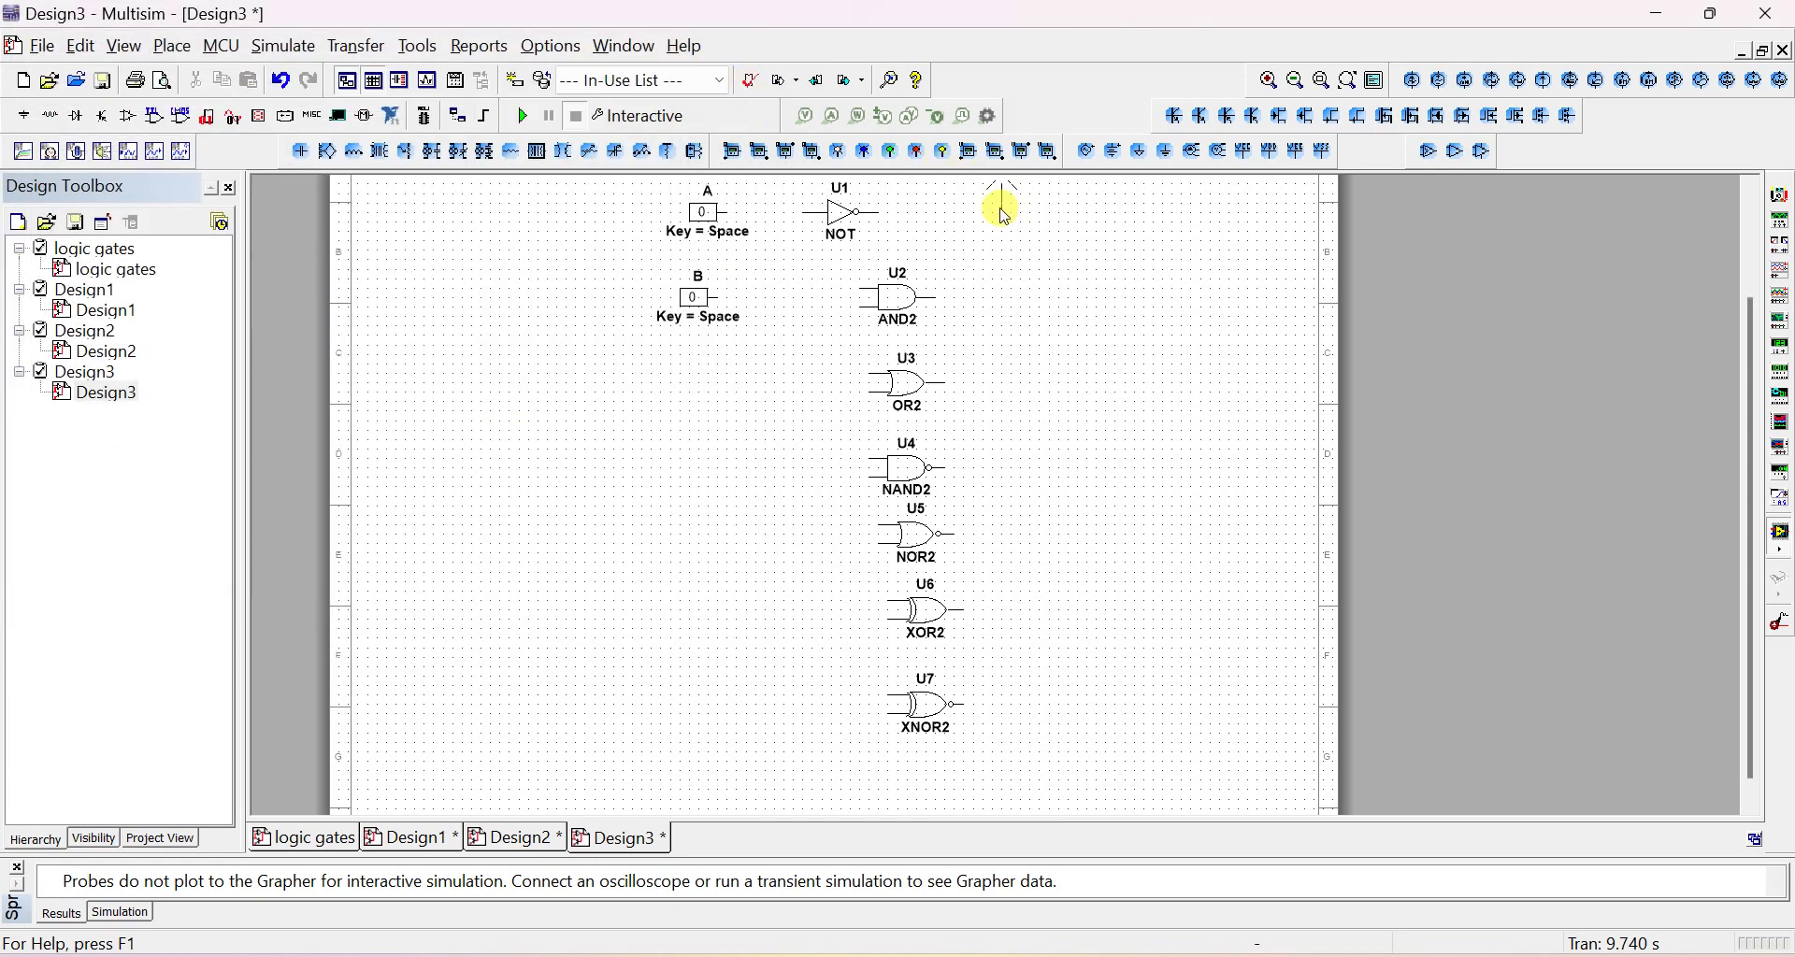
click(993, 208)
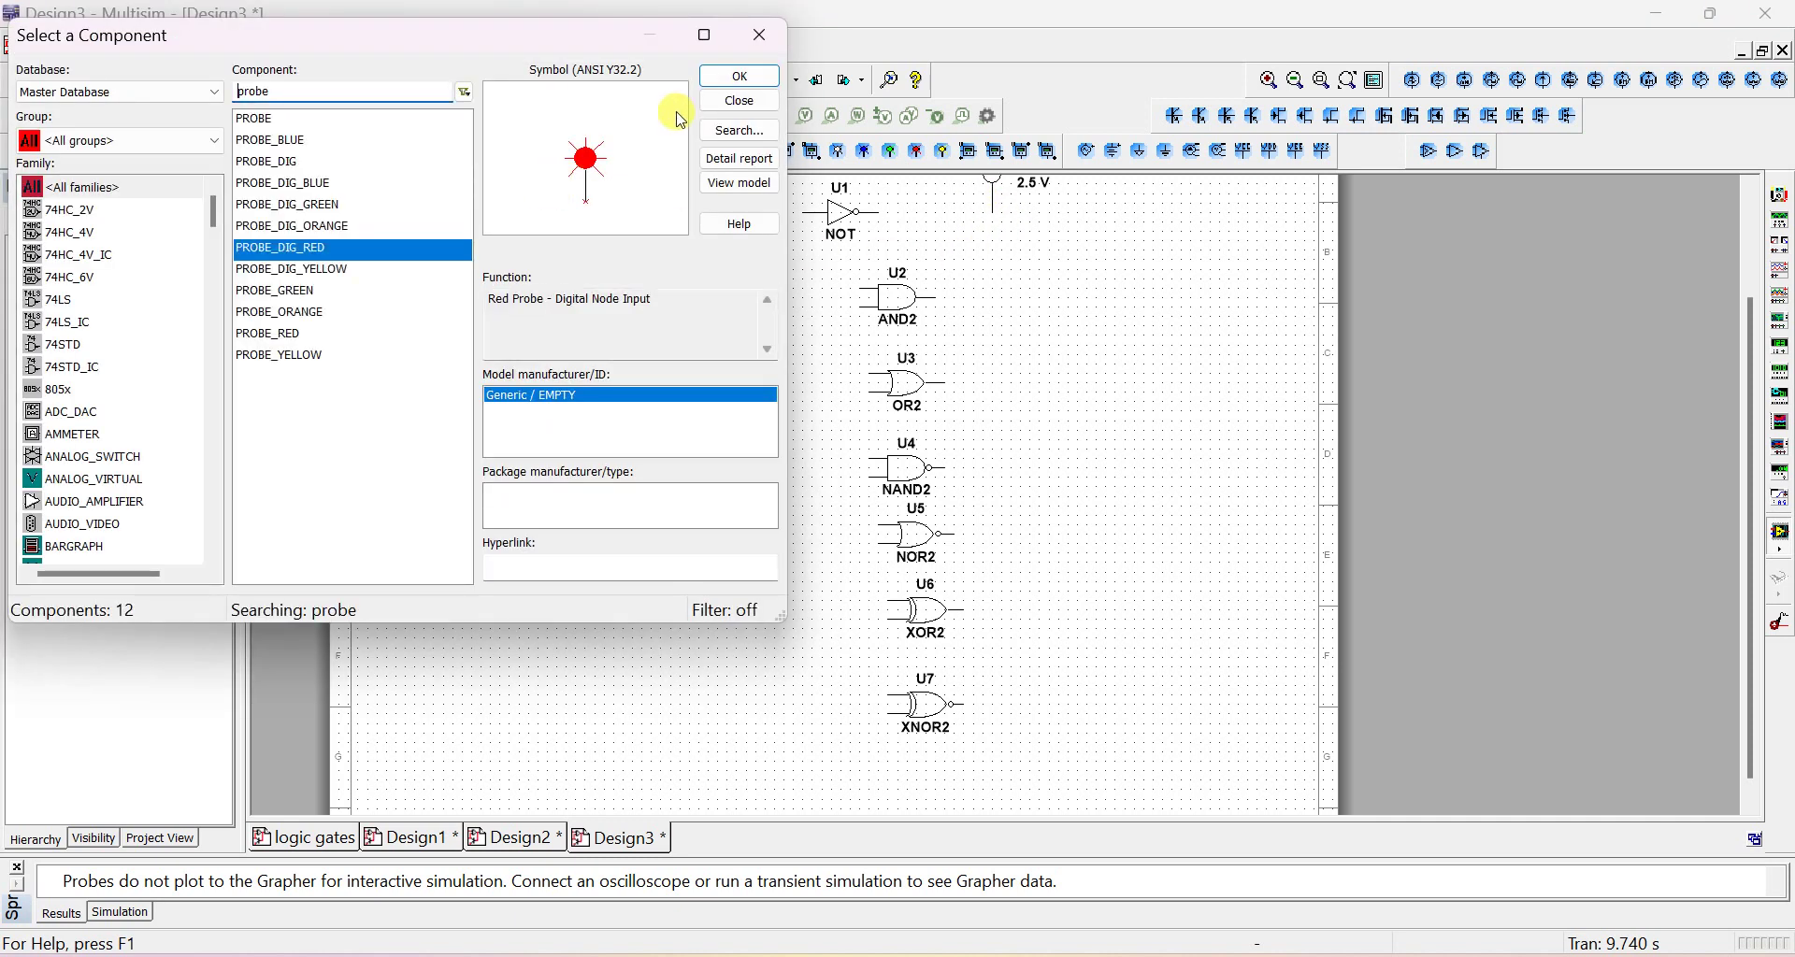
Place two more PROBE_DIG_RED probes, one beside the AND gate's output and one beside the OR gate's output
click(726, 75)
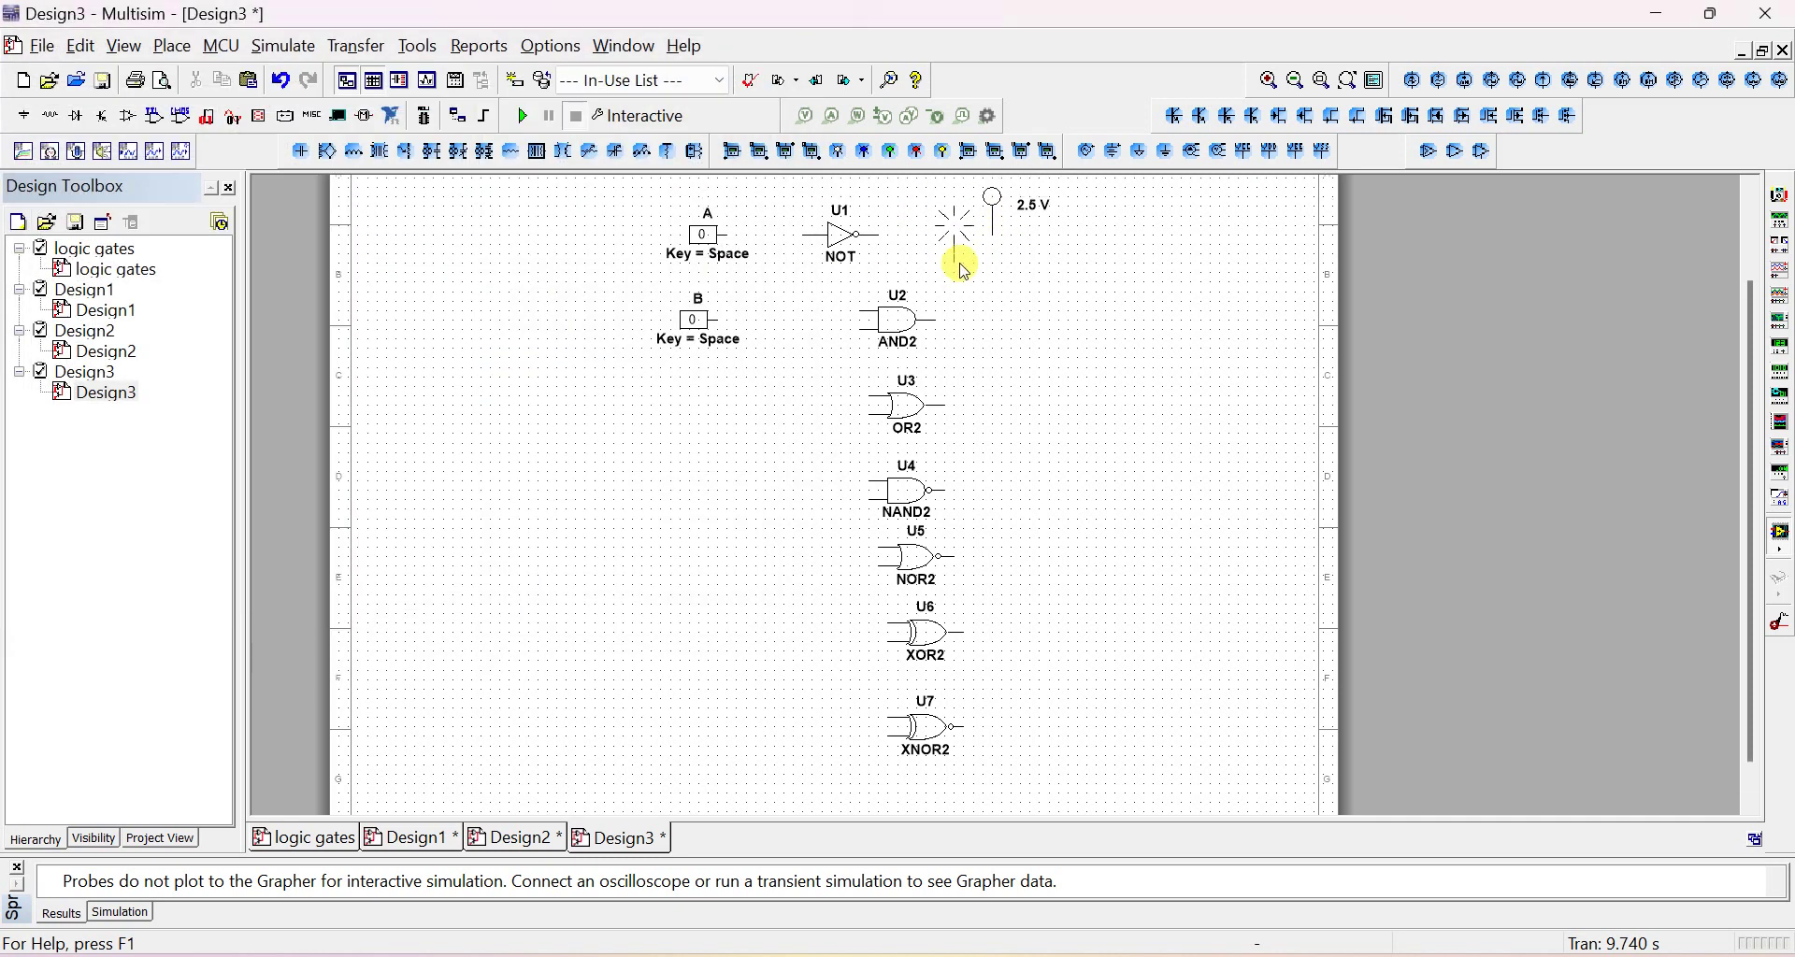
click(1017, 320)
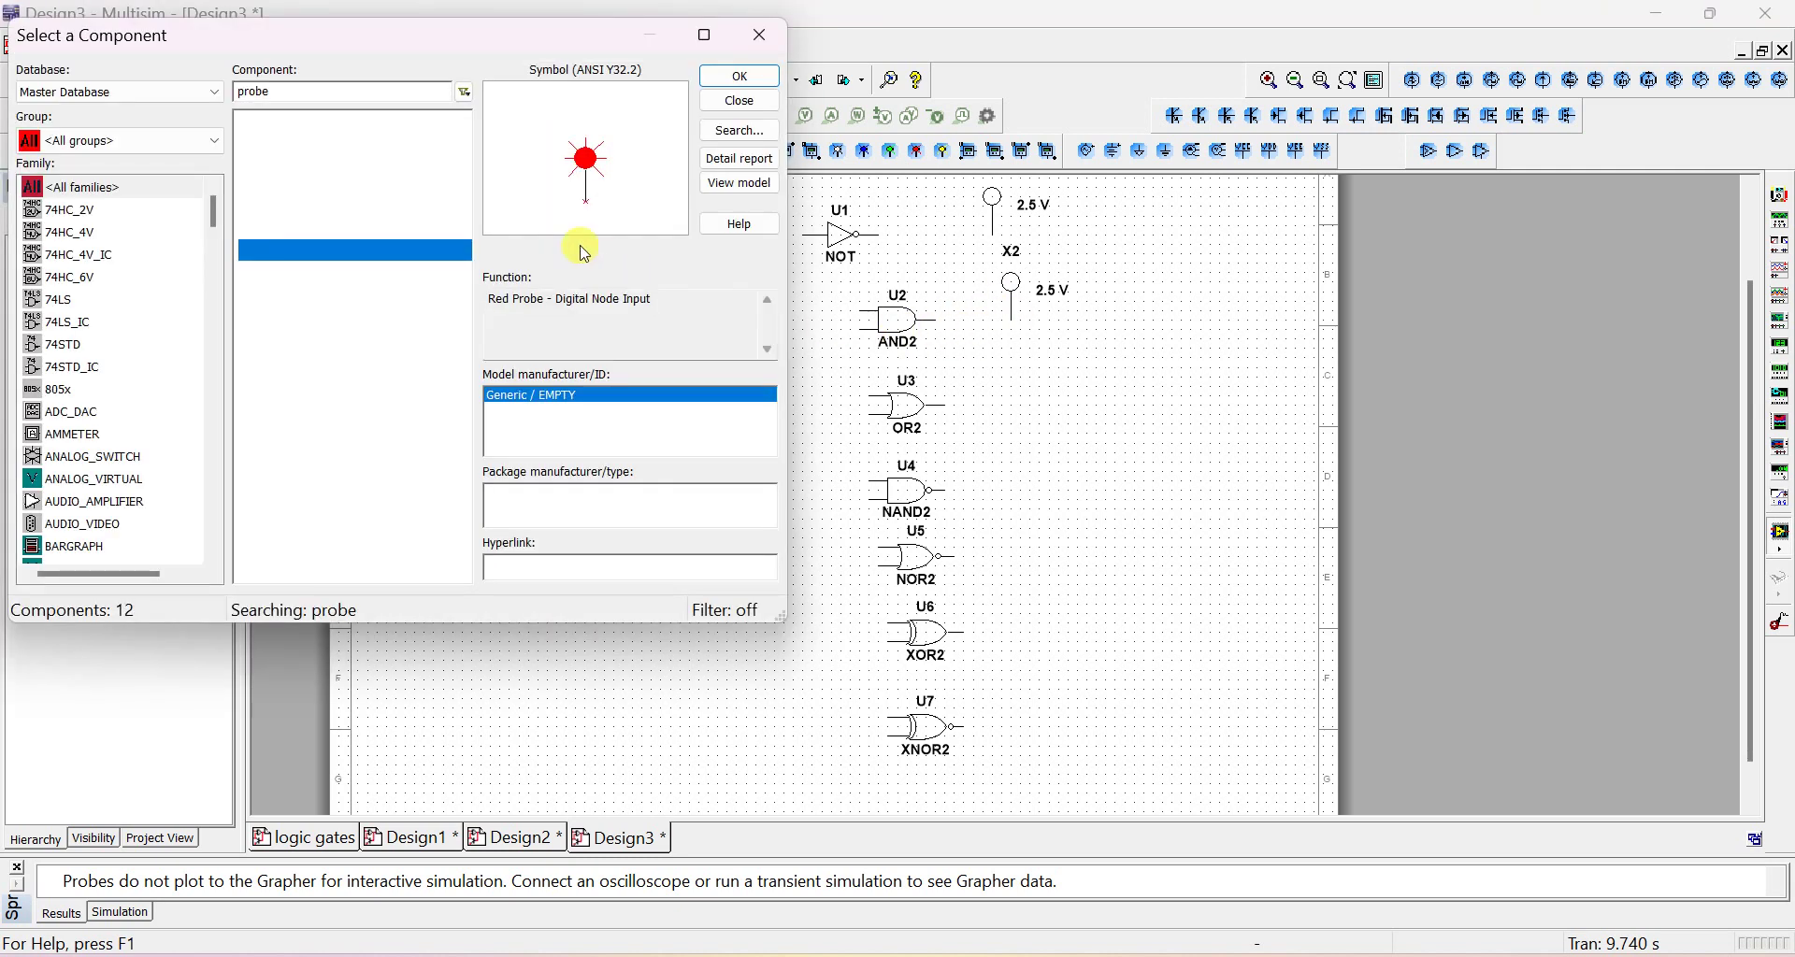
click(726, 79)
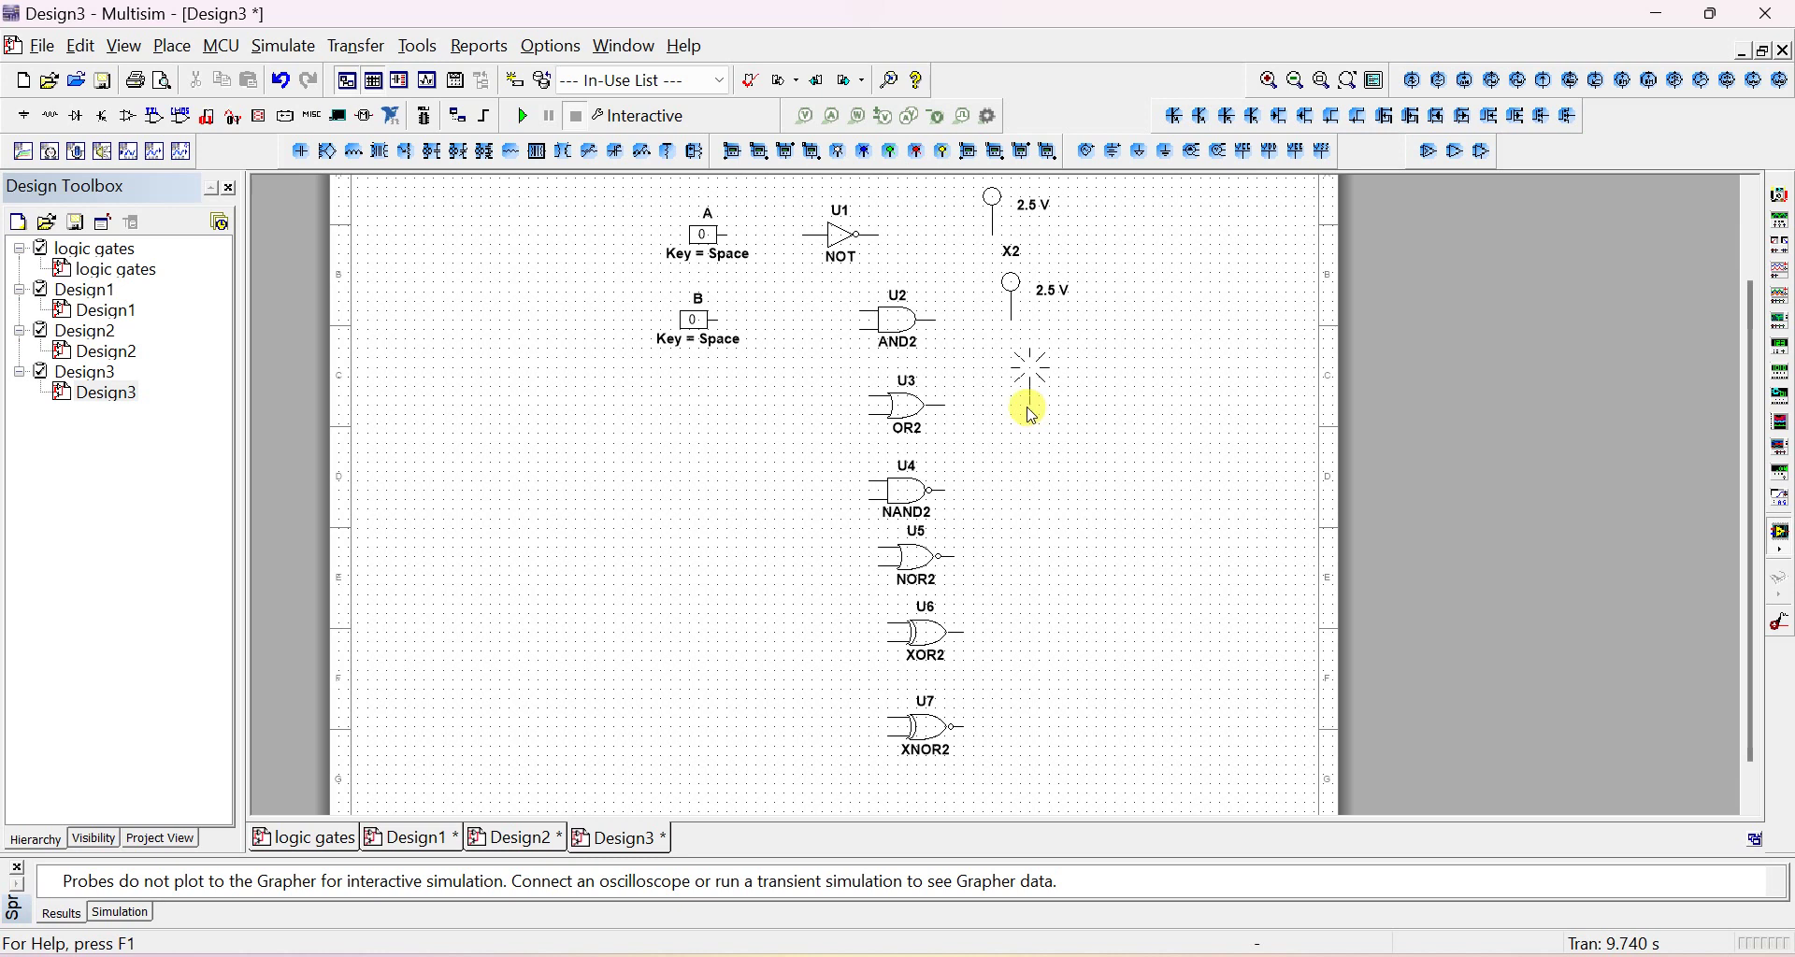
click(1030, 411)
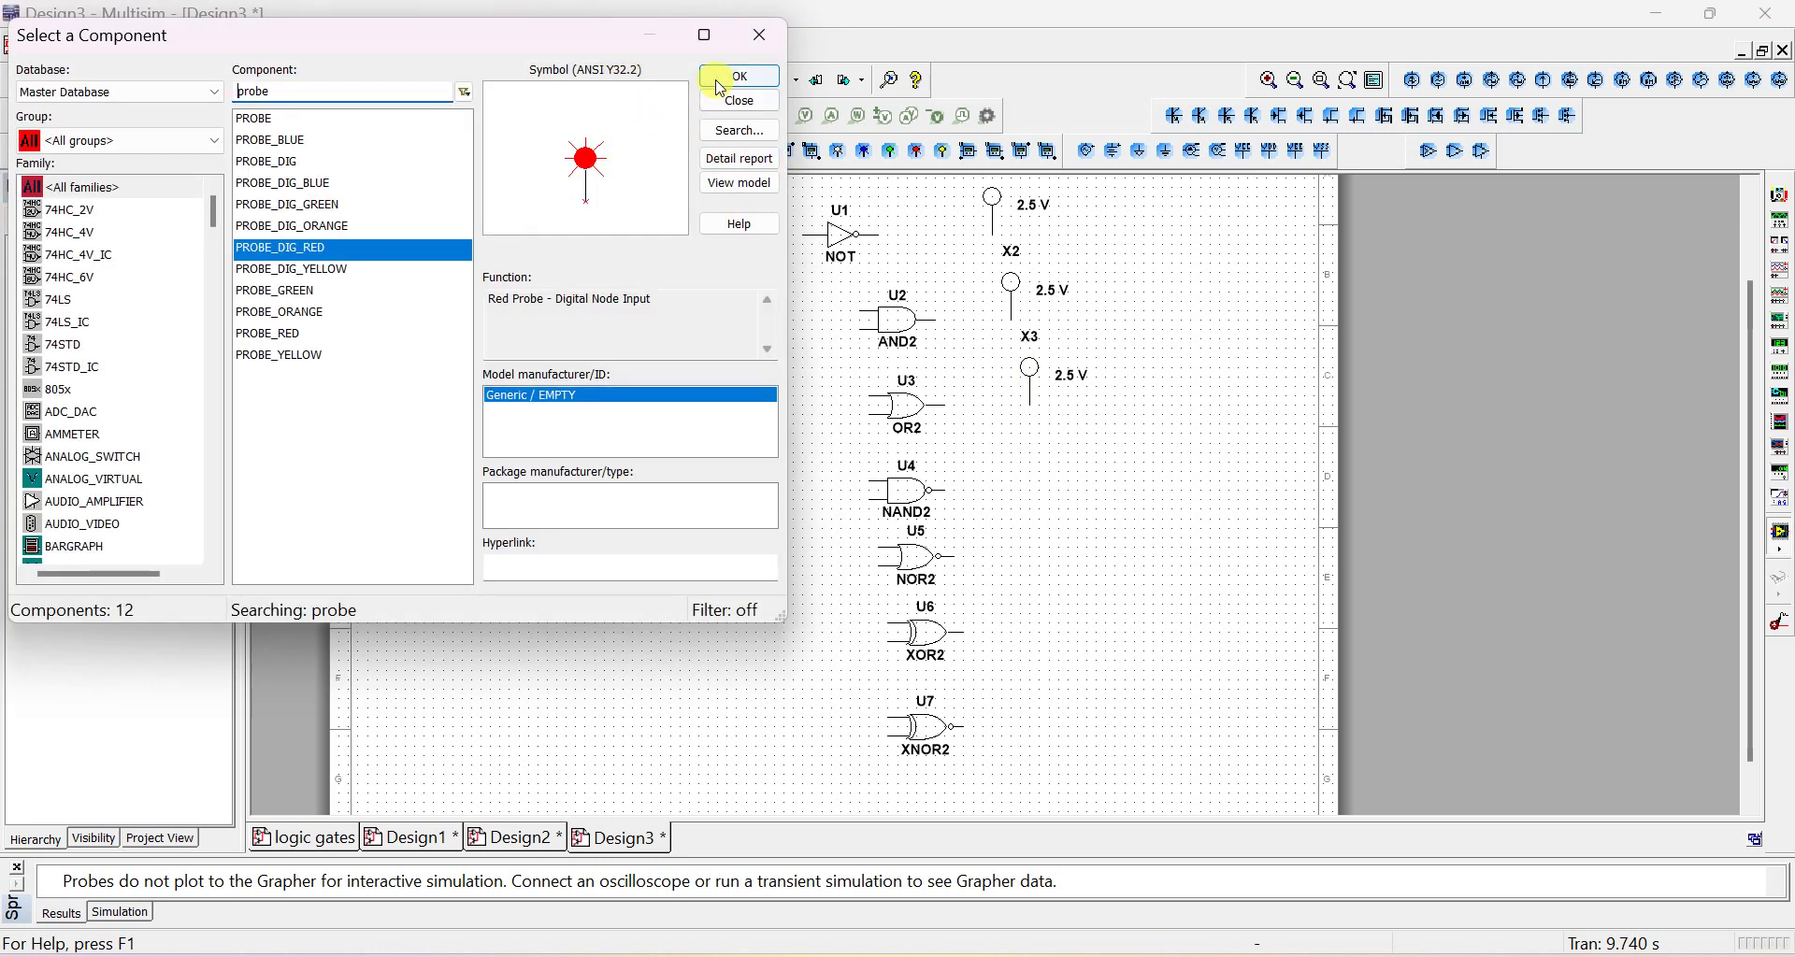
Place two more PROBE_DIG_RED probes, one beside the NAND gate's output and one beside the NOR gate's output
click(726, 75)
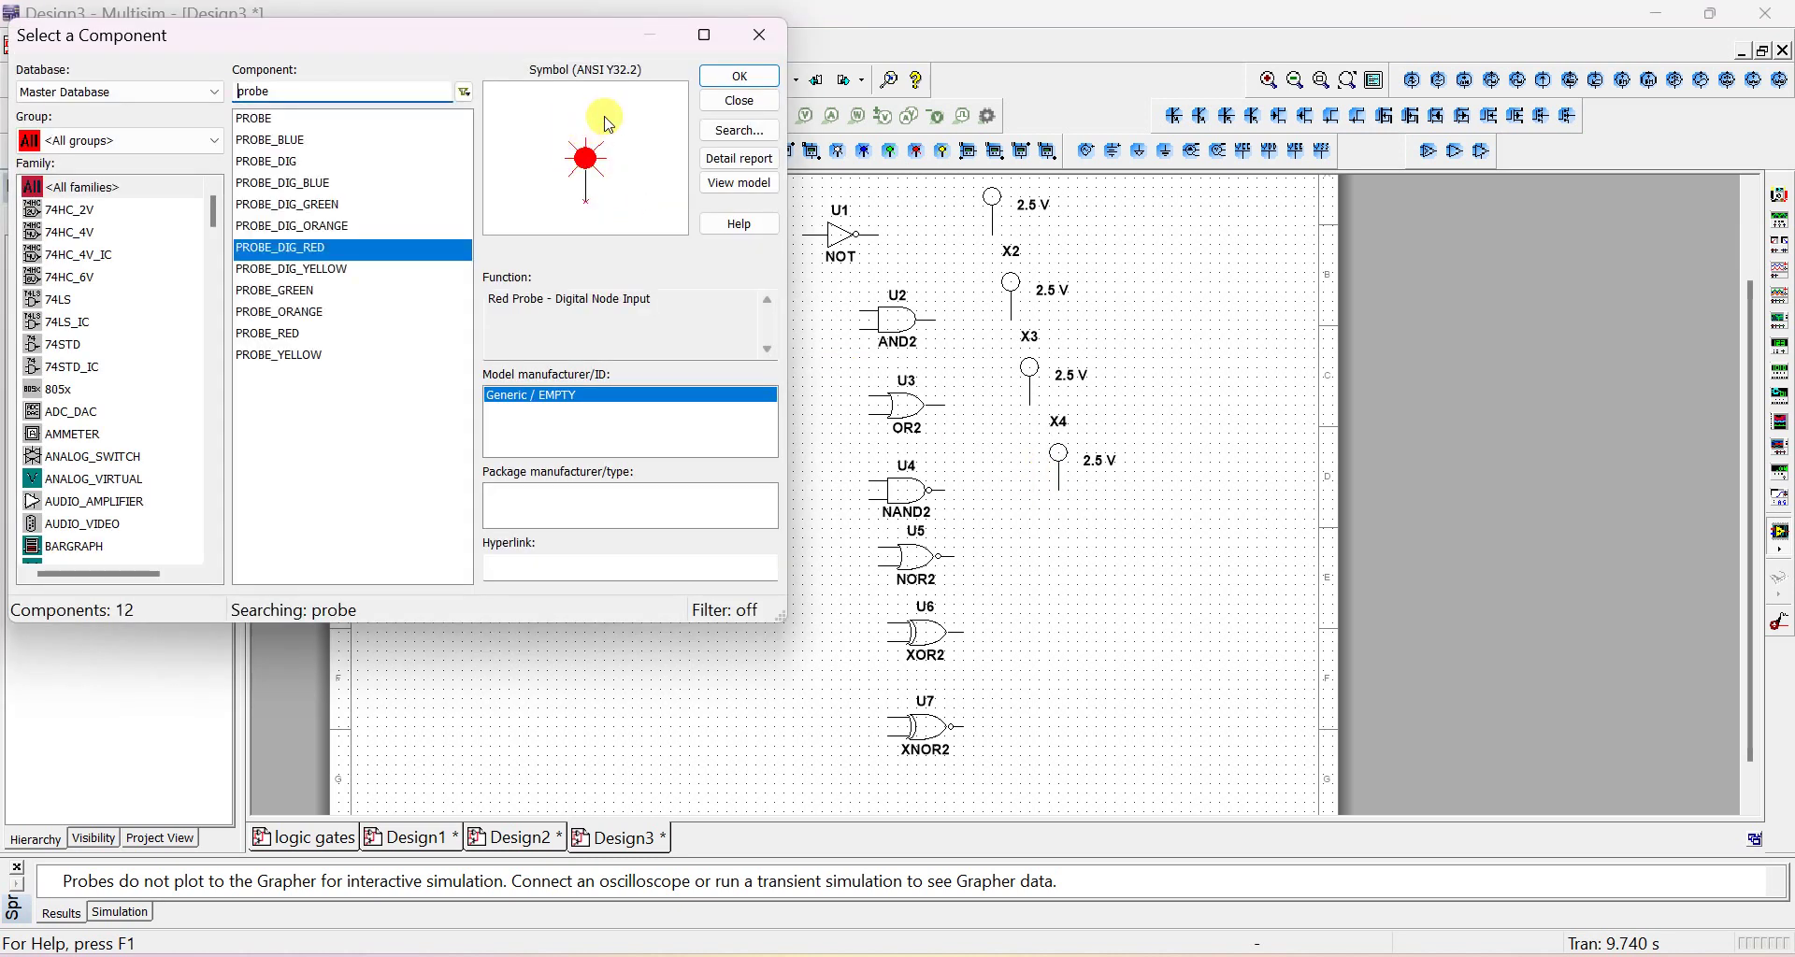
click(727, 75)
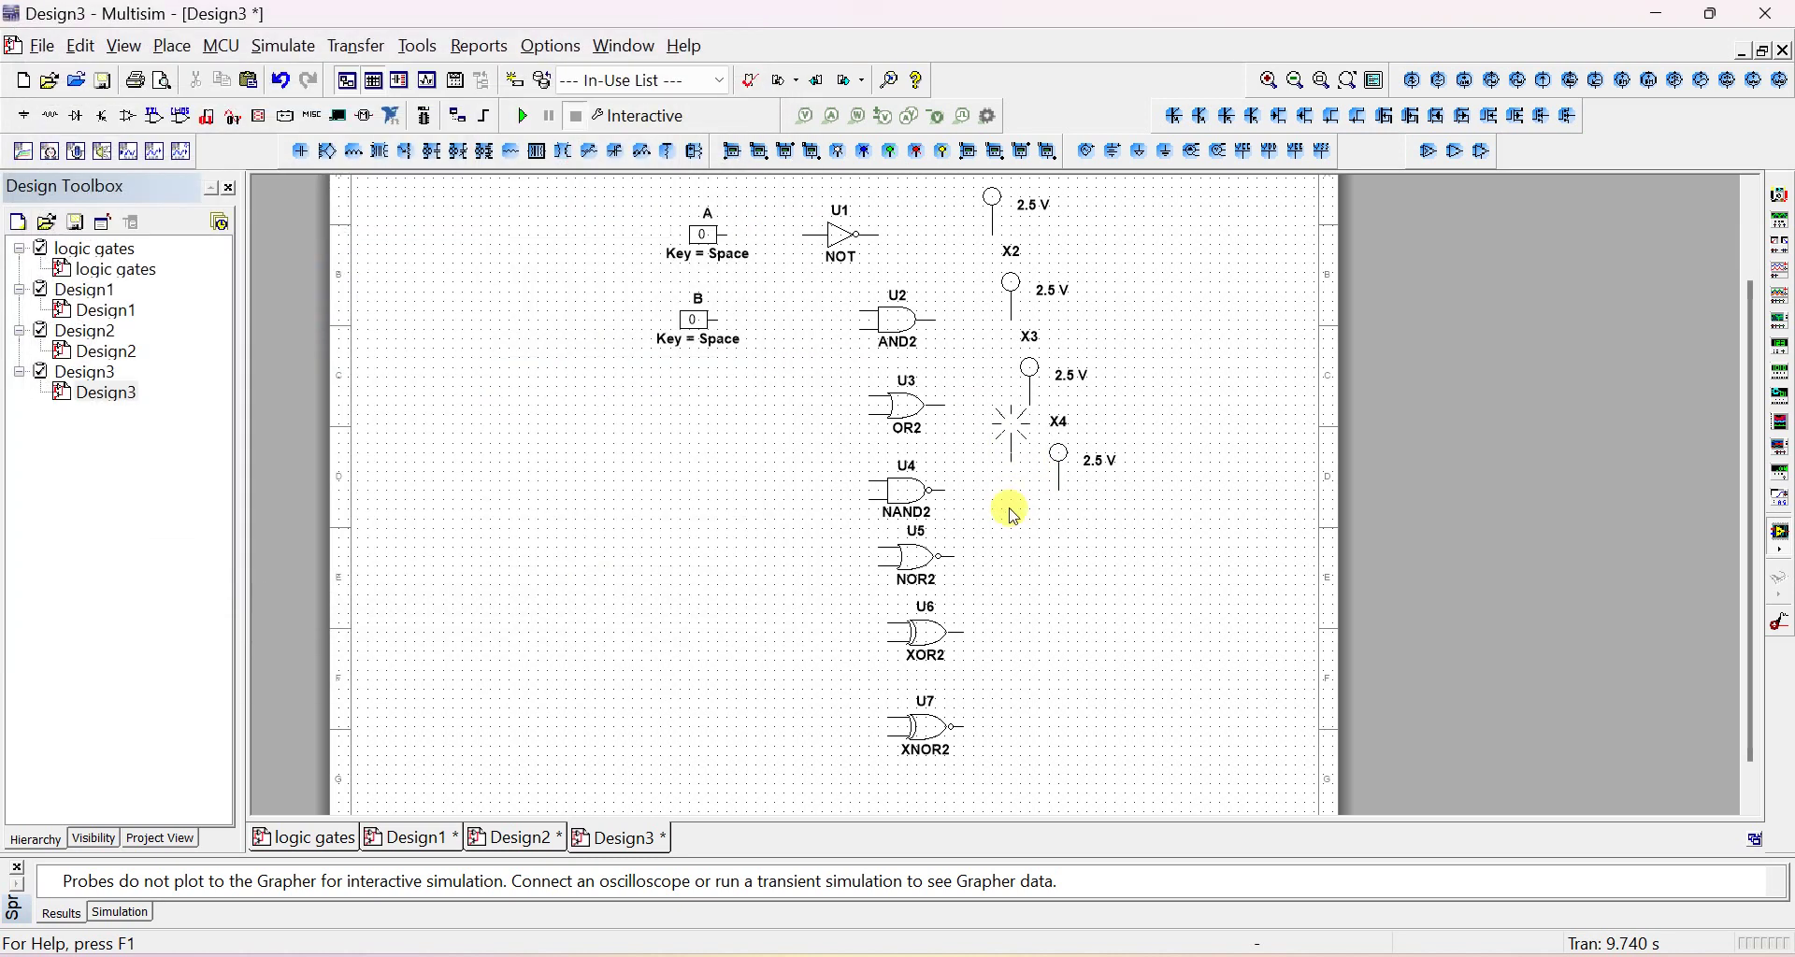
click(1090, 570)
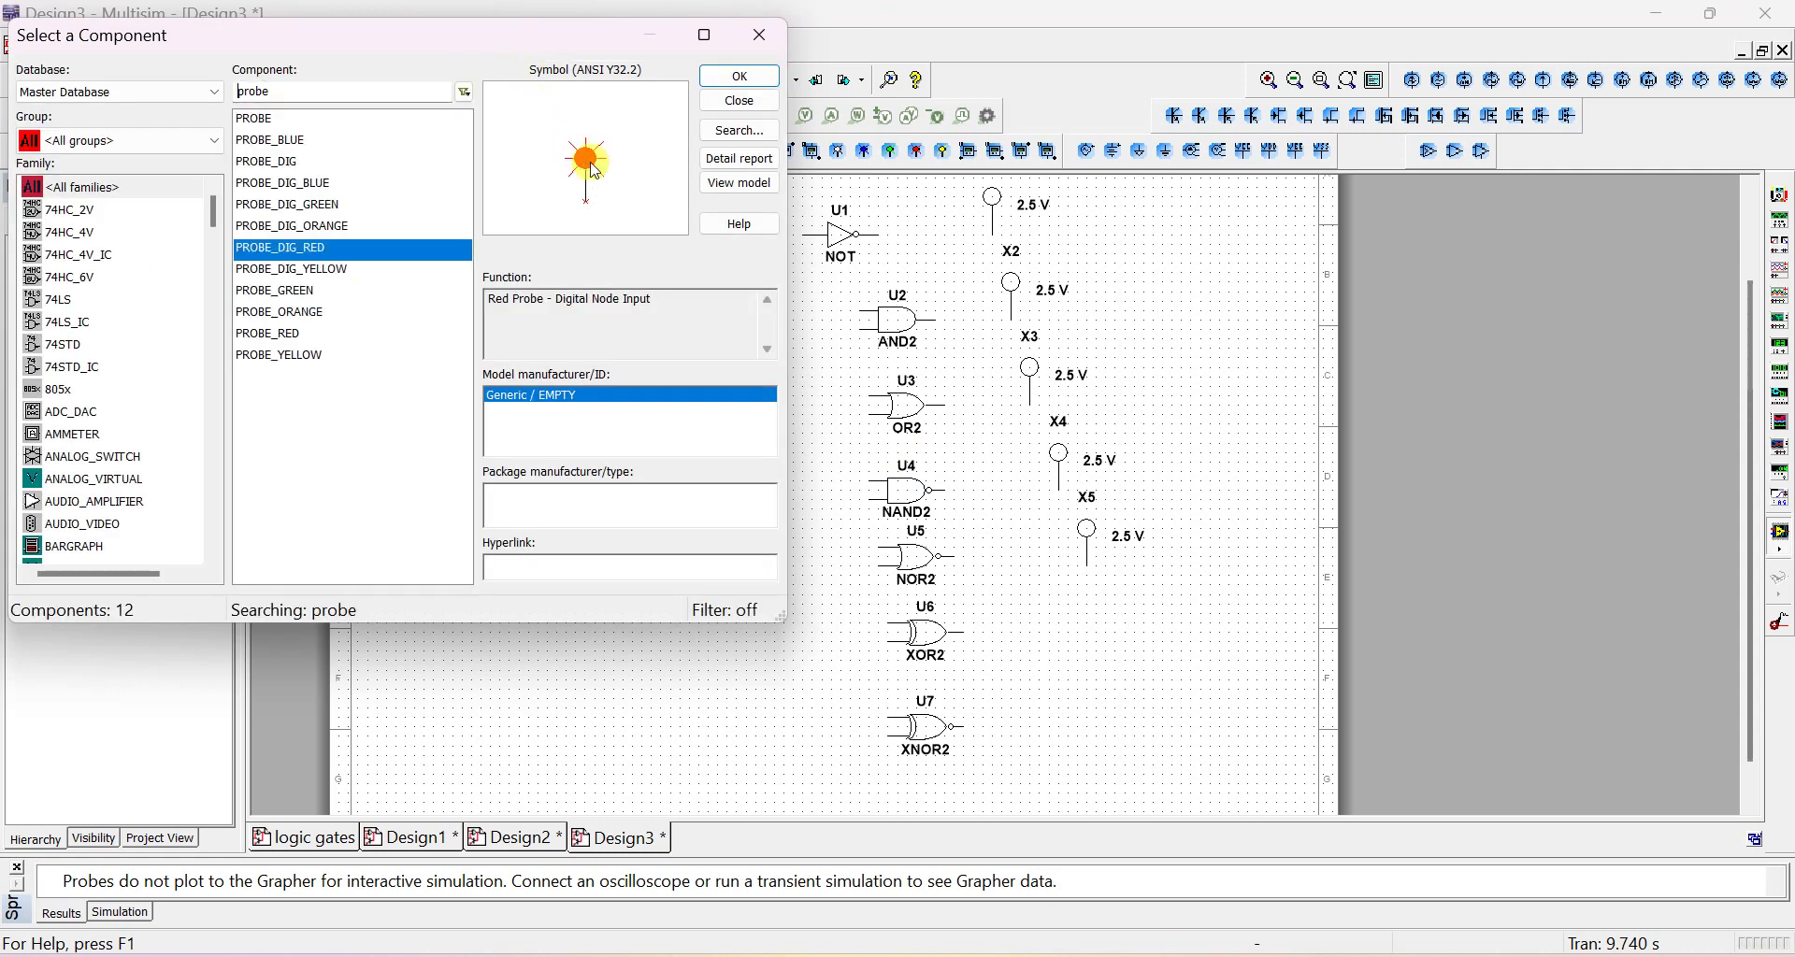
Place two further PROBE_DIG_RED probes beside the XOR and XNOR gates' outputs and close the component selection
click(729, 76)
scroll(1133, 589, up, 1)
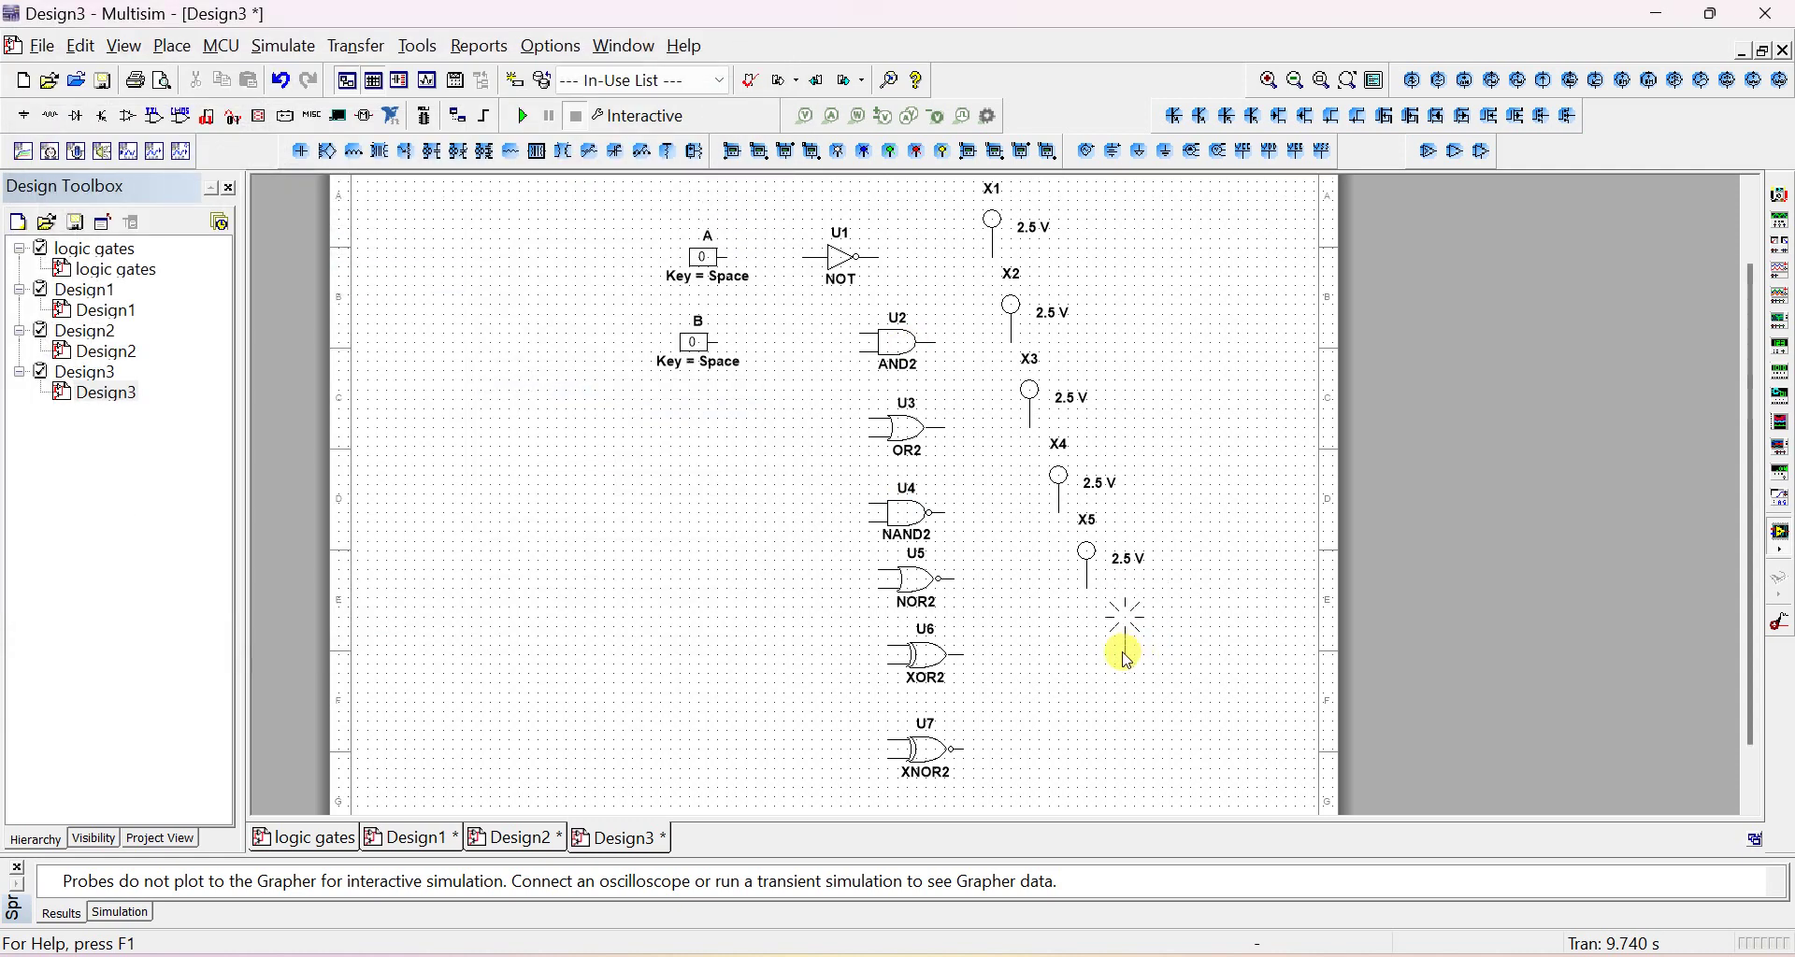
click(1126, 660)
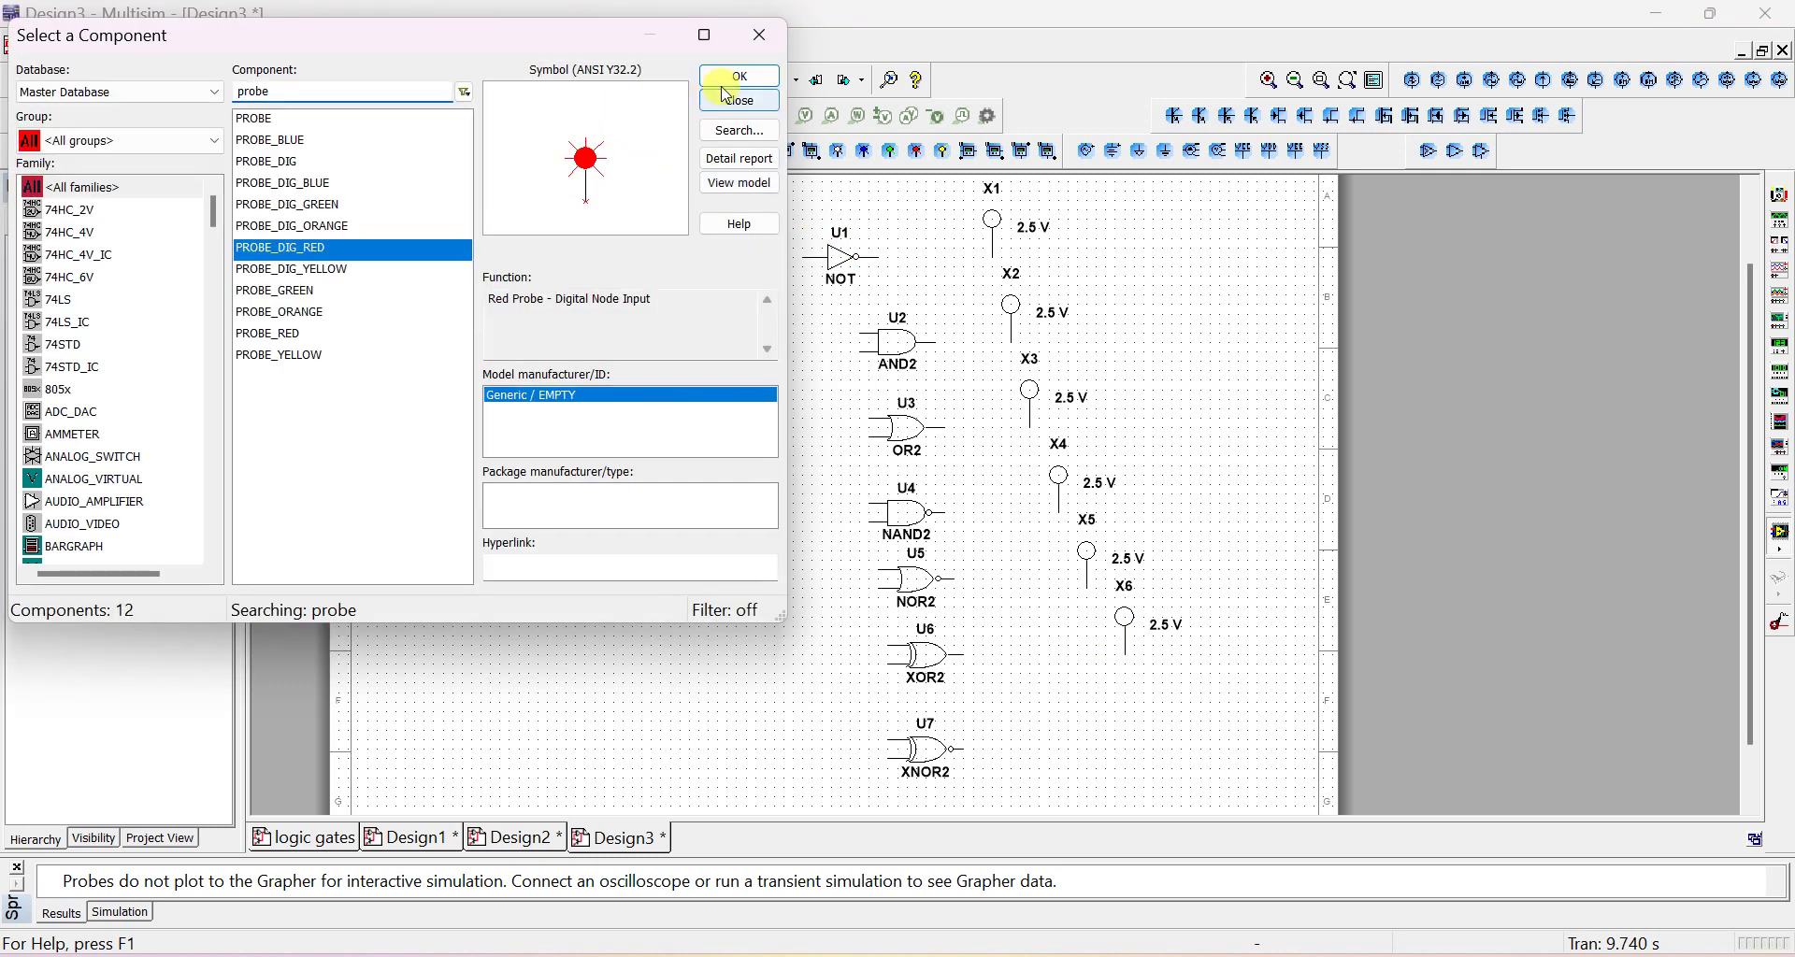
click(727, 77)
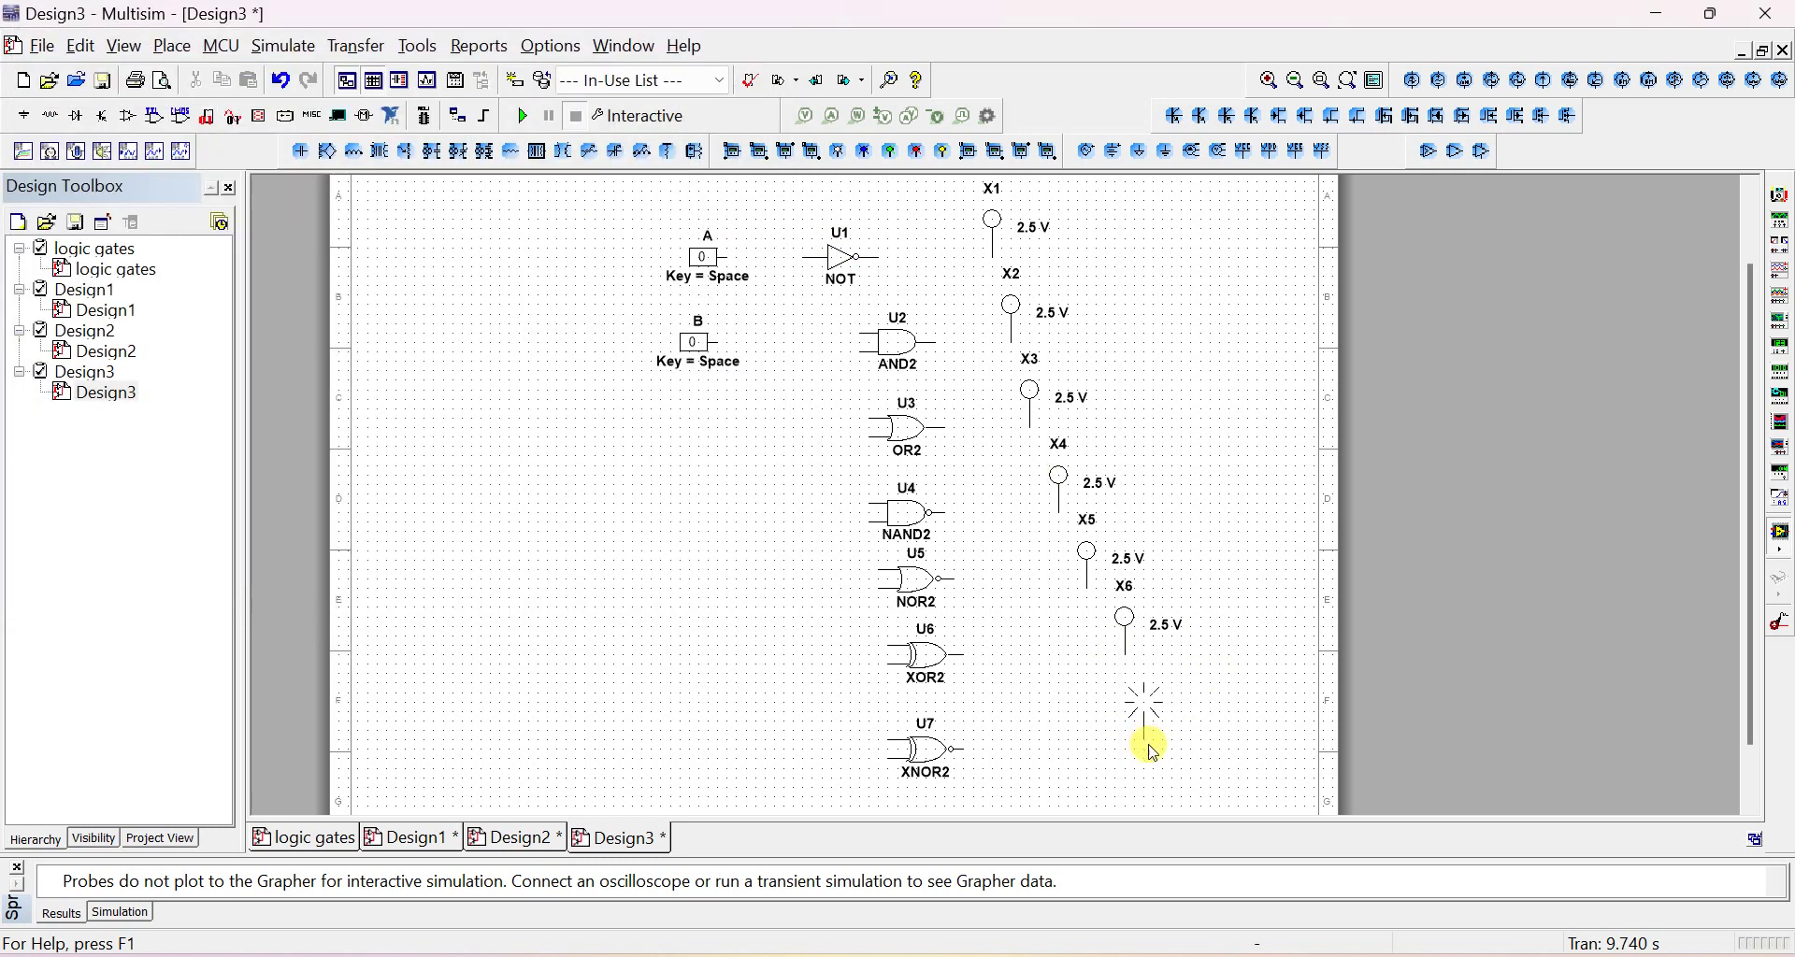
click(1157, 748)
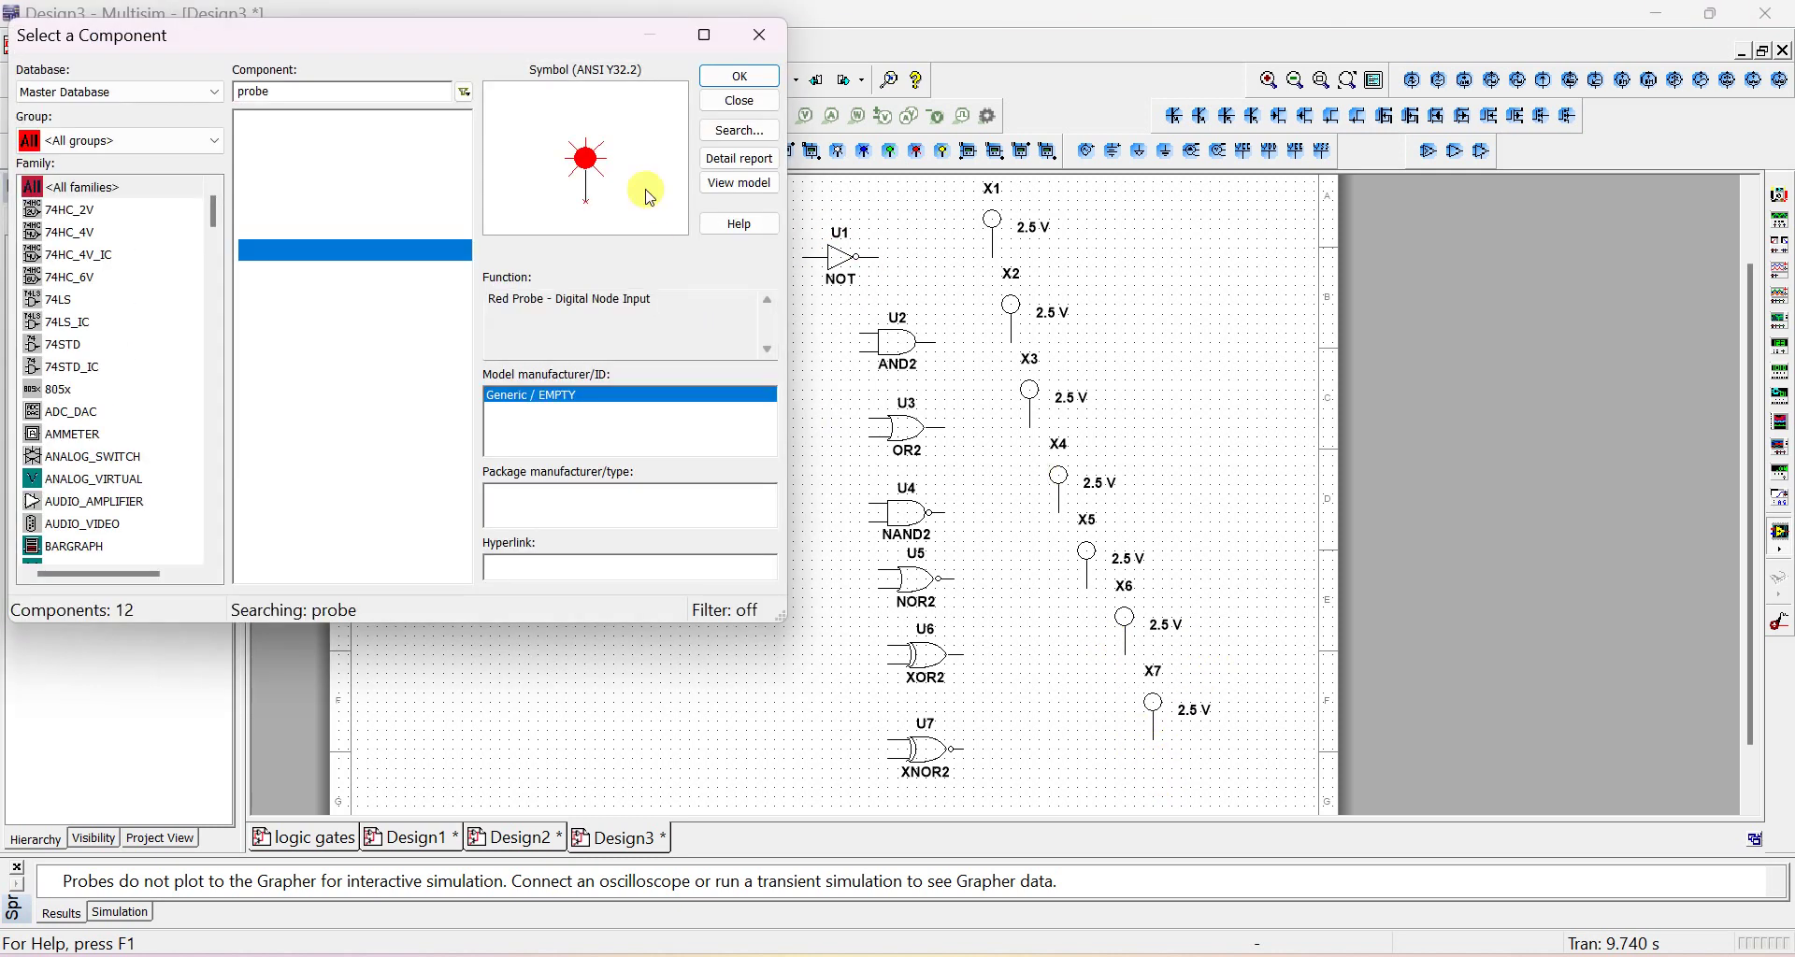
click(758, 41)
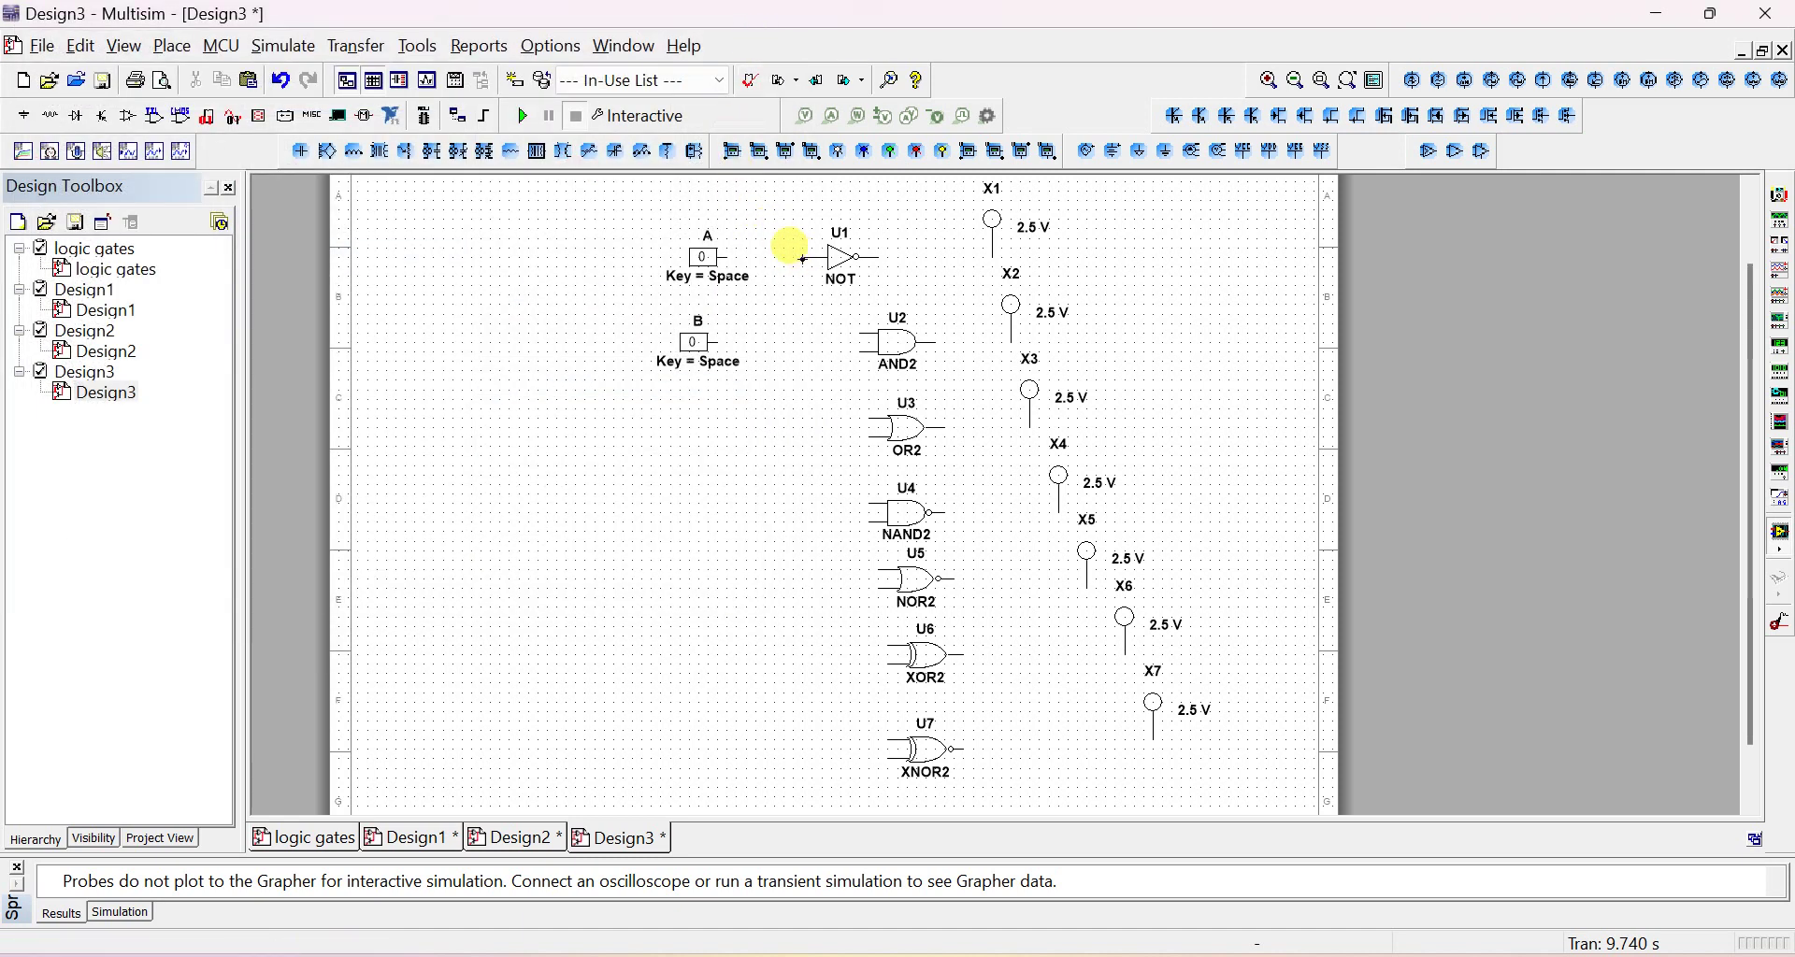
Wire digital input A to the NOT gate's input and the NOT gate's output to probe X1
click(745, 258)
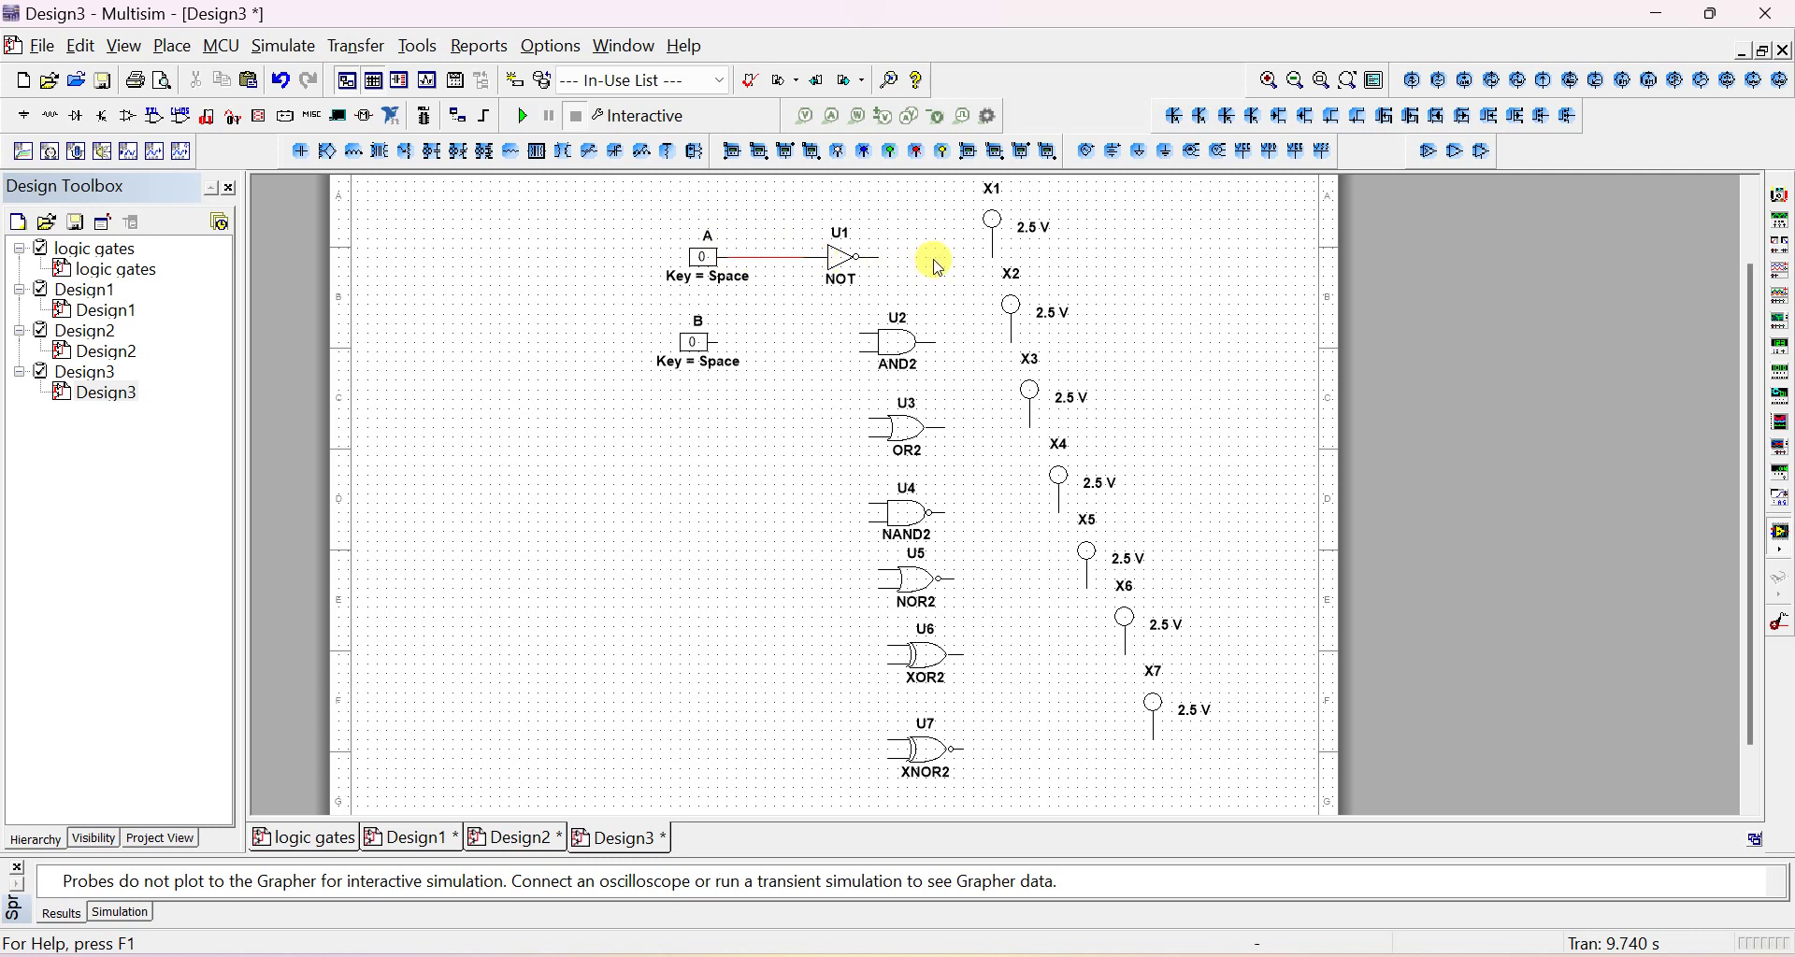
click(993, 255)
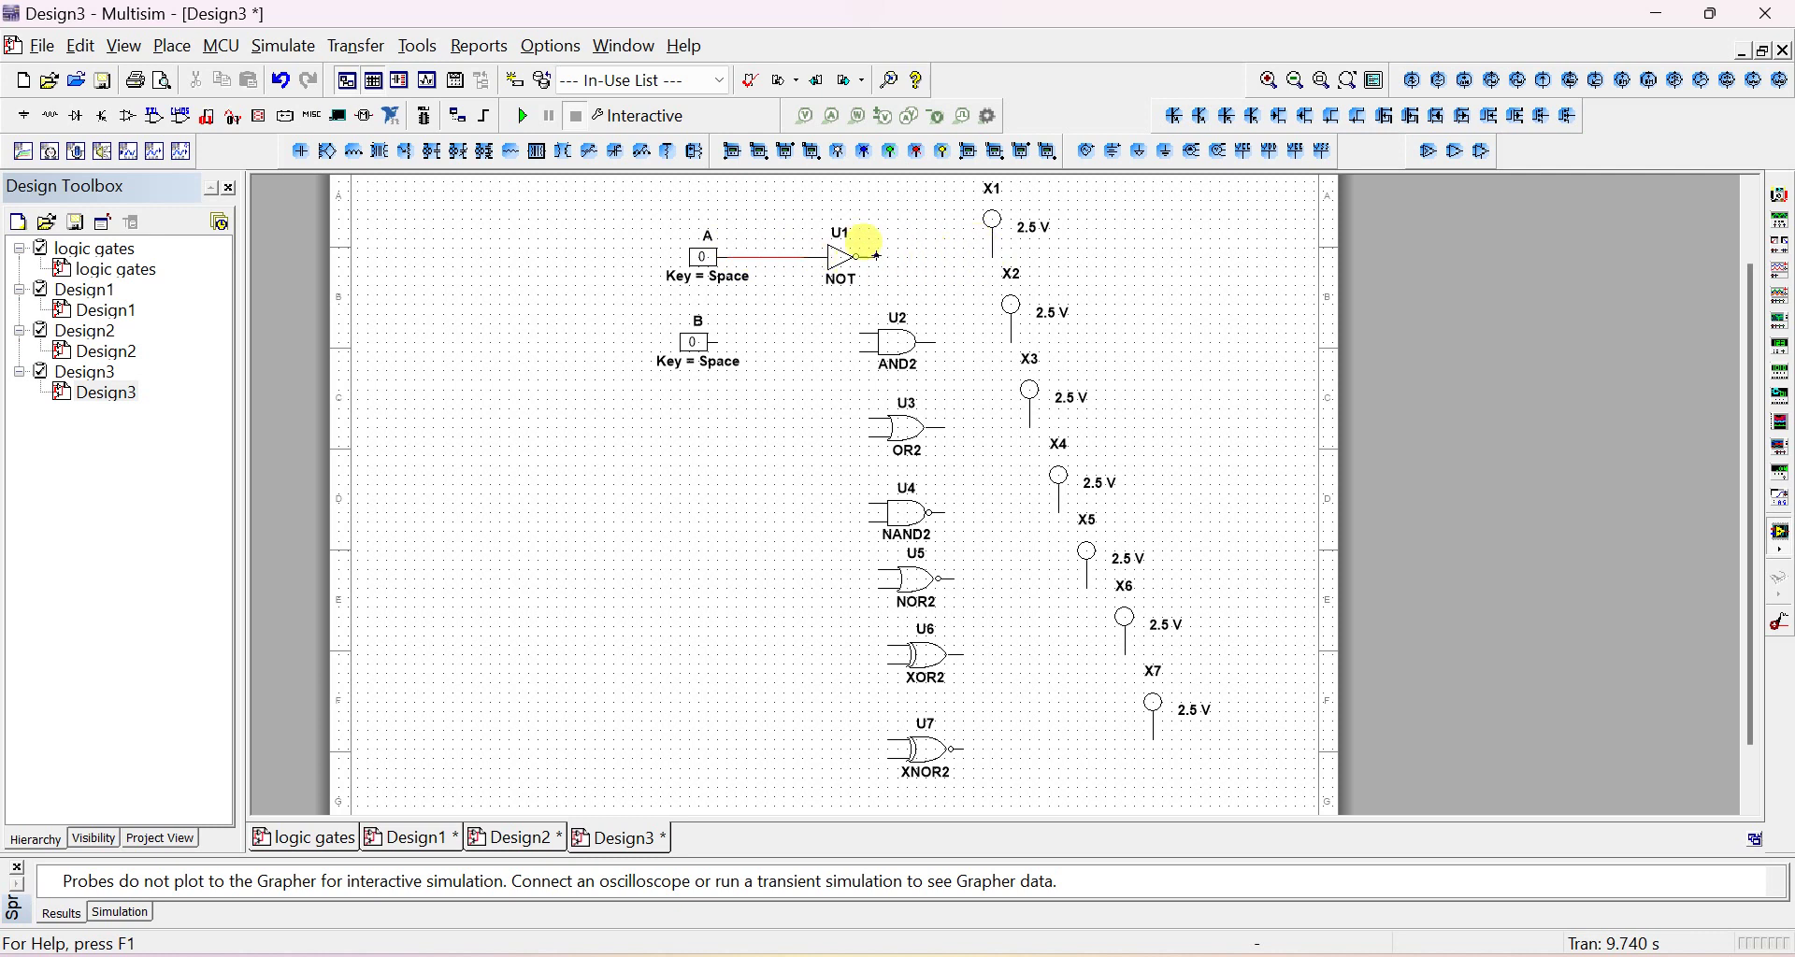
click(872, 259)
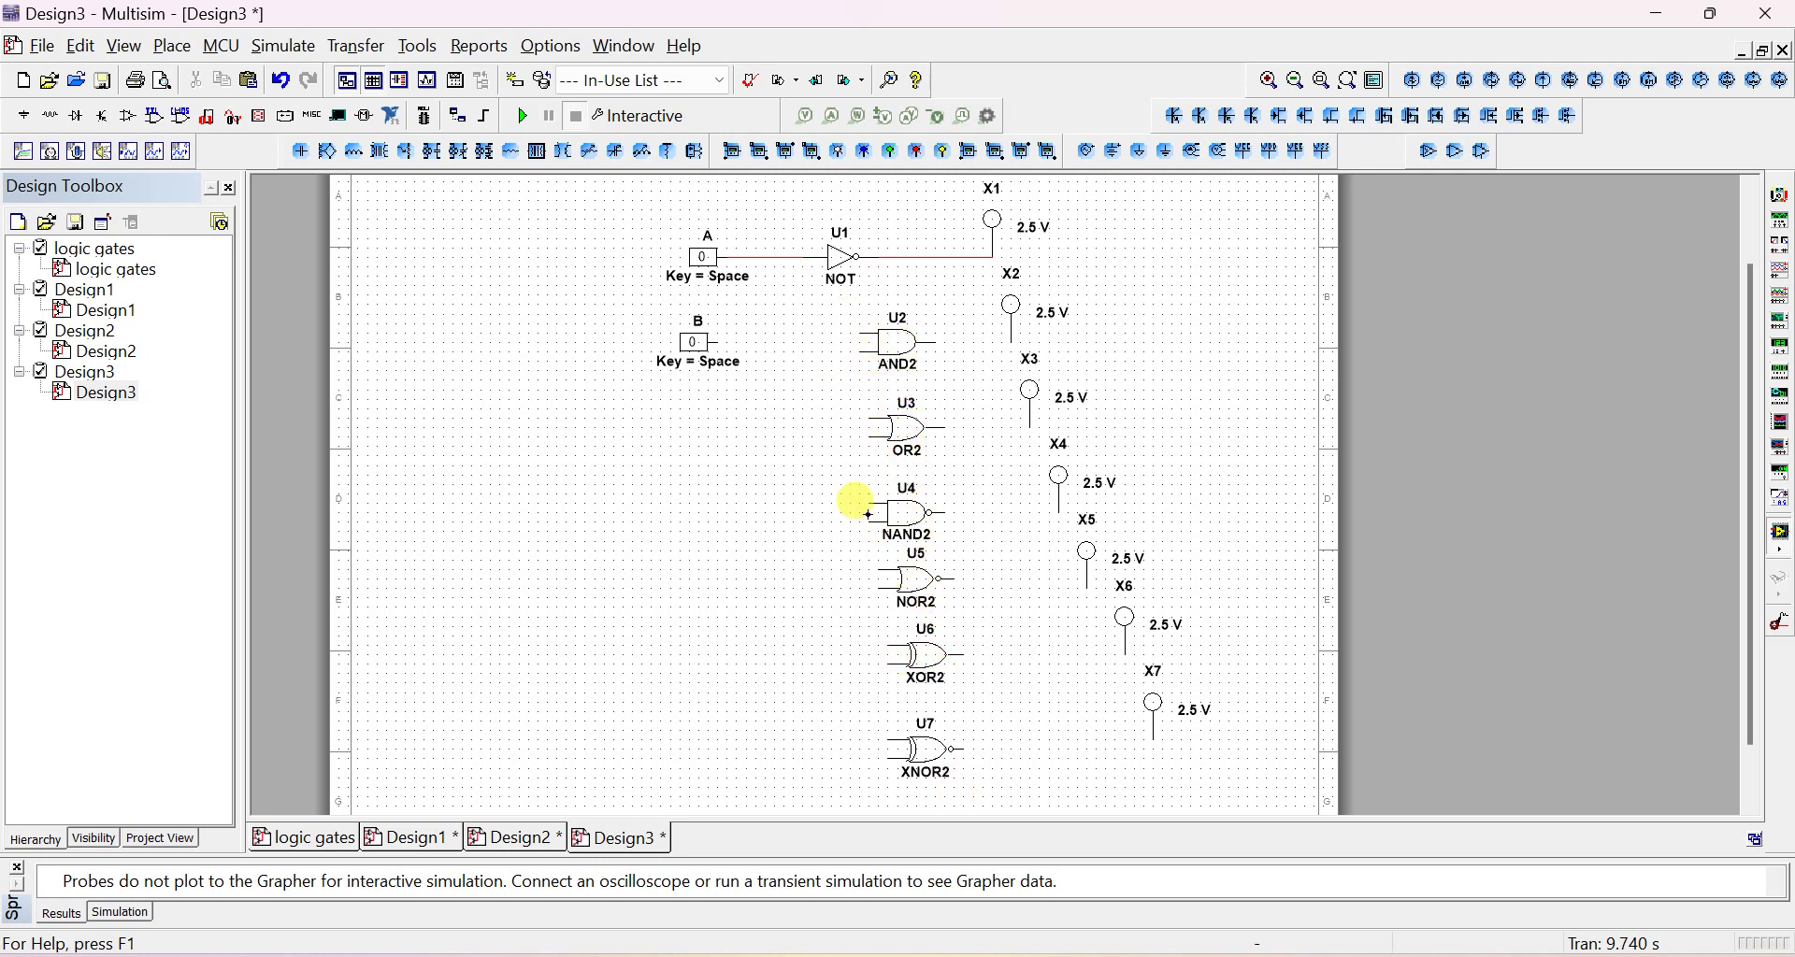
Wire the upper inputs of the AND, OR and NAND gates to the line from digital input A
click(861, 336)
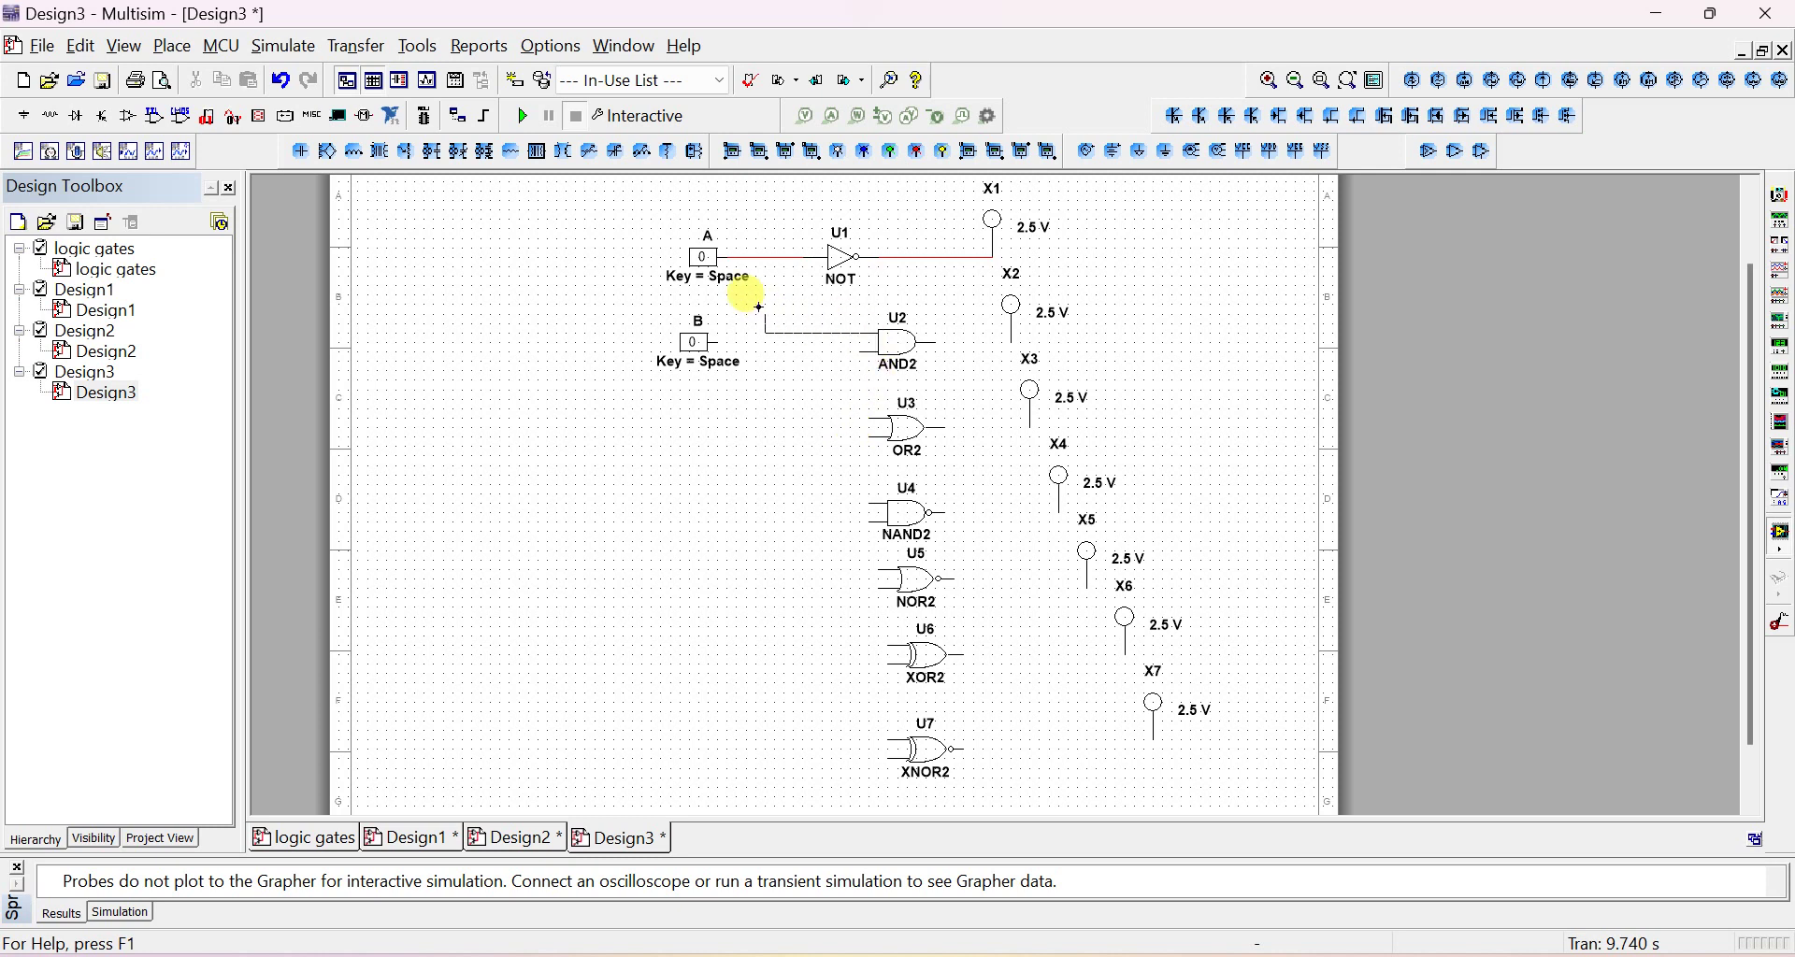
click(776, 264)
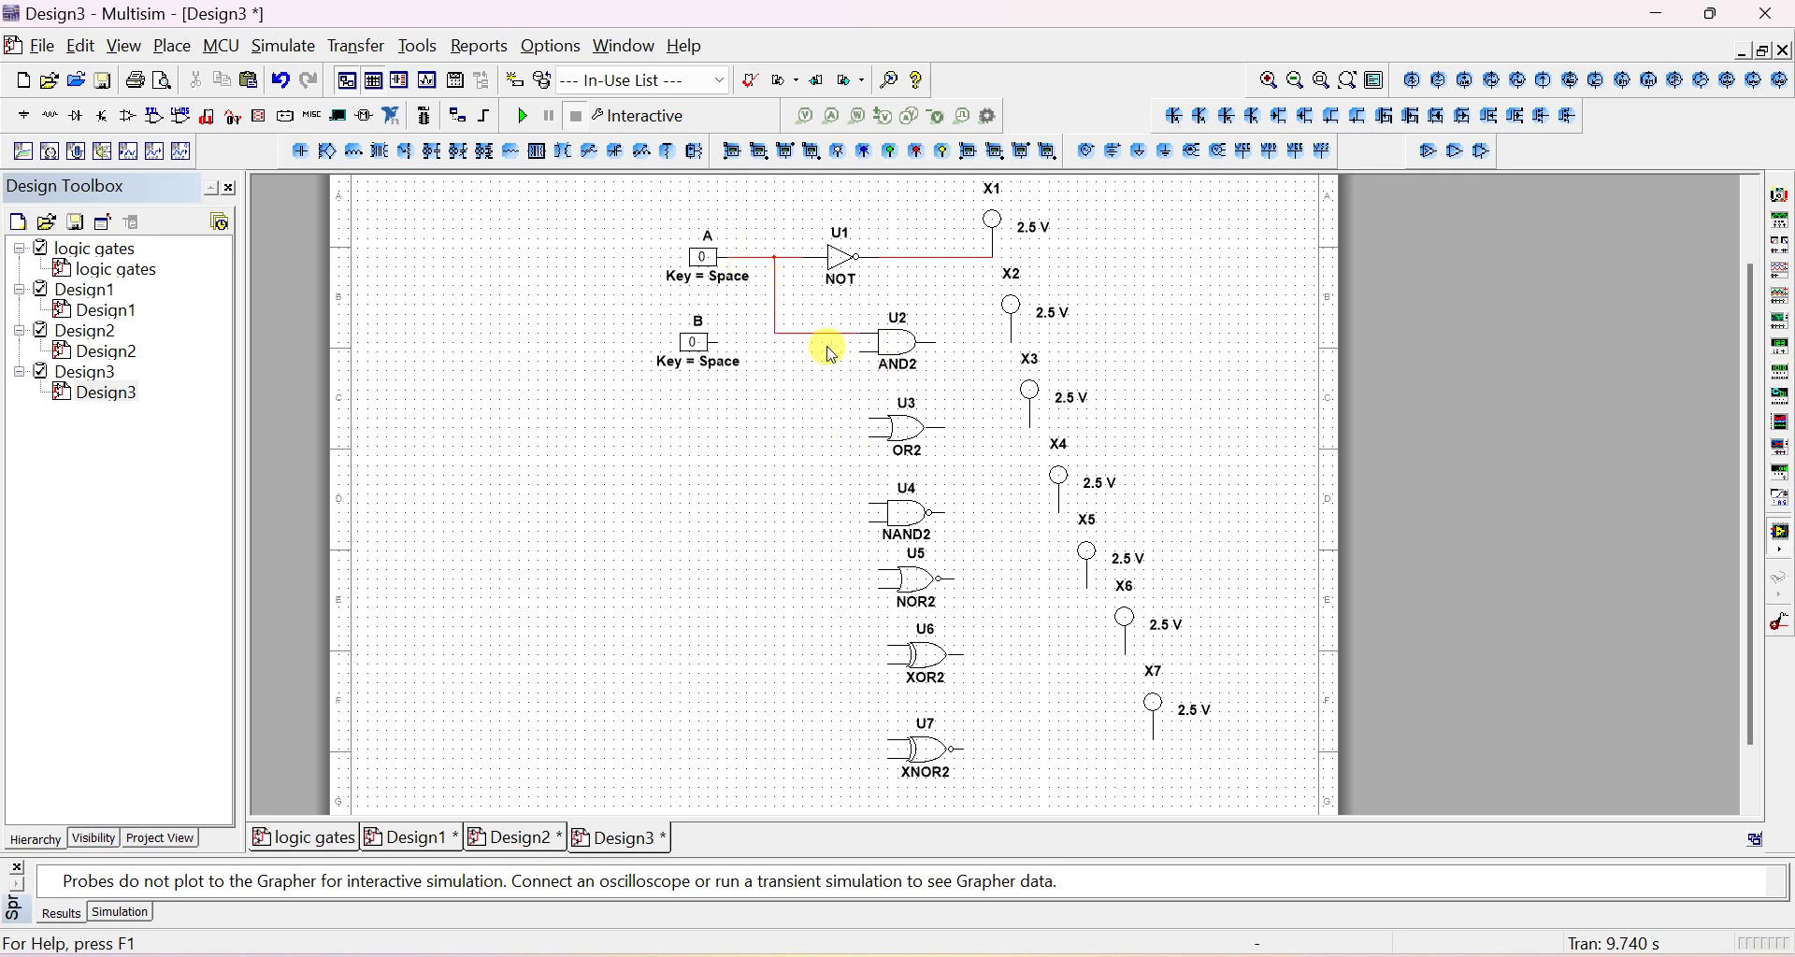
click(871, 422)
click(774, 340)
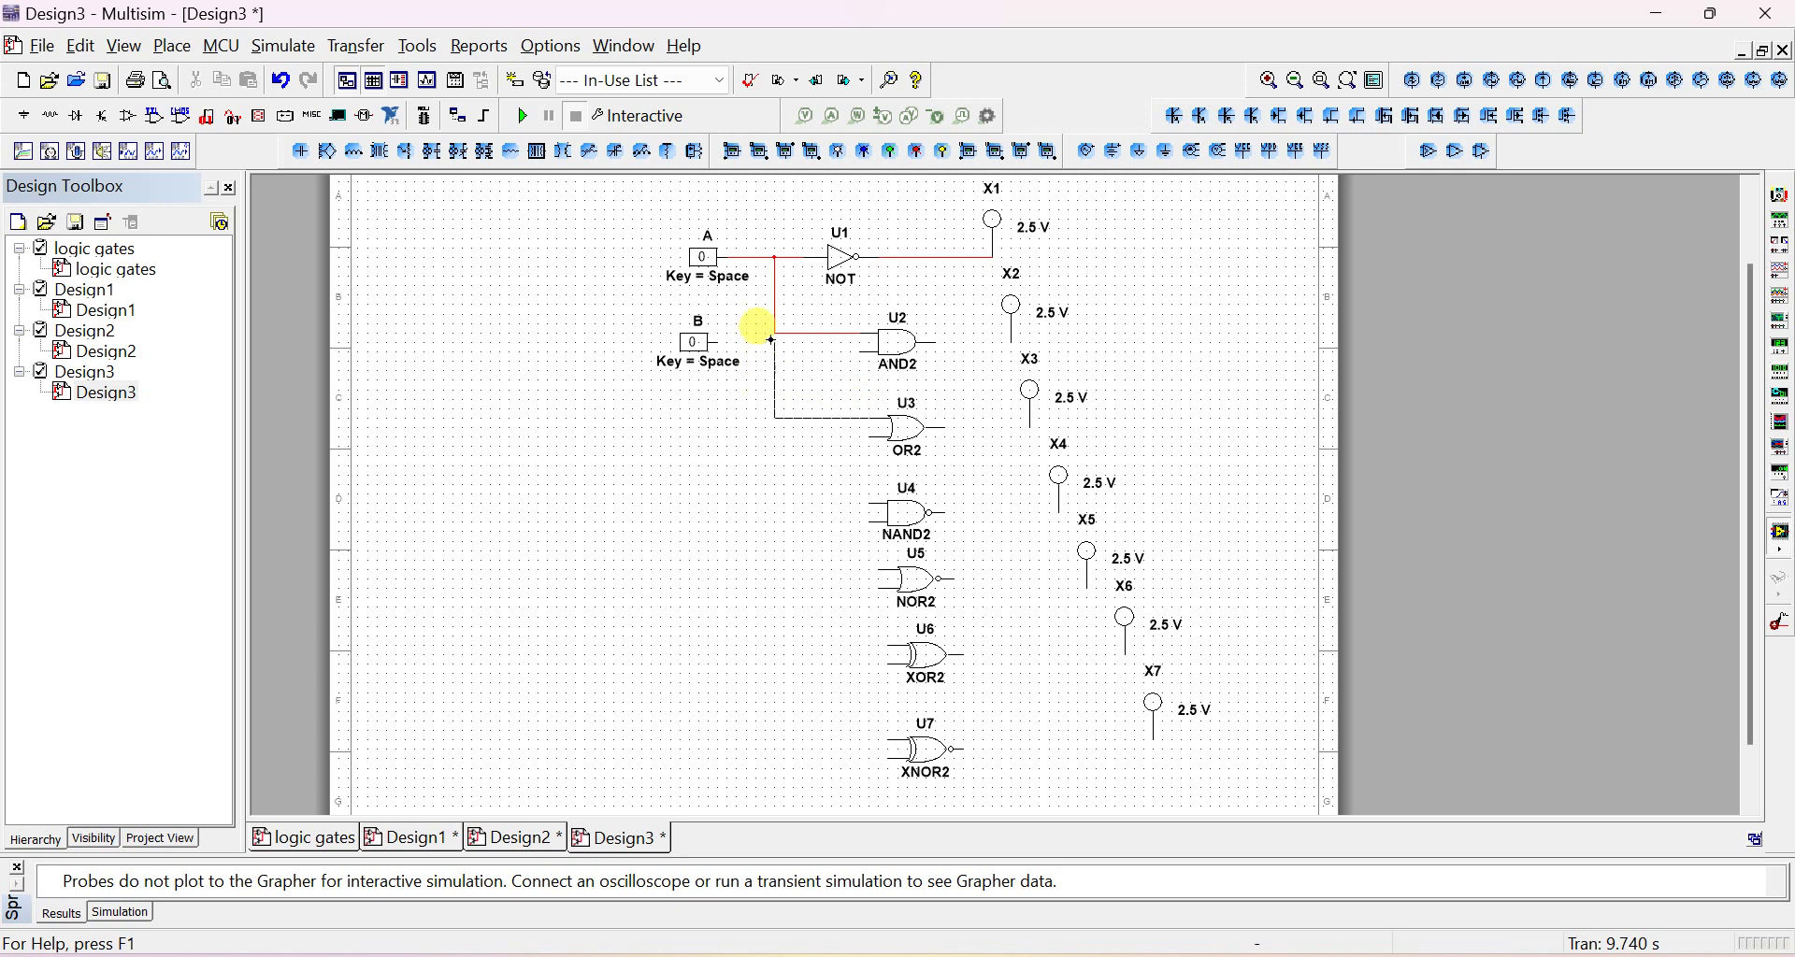
click(872, 503)
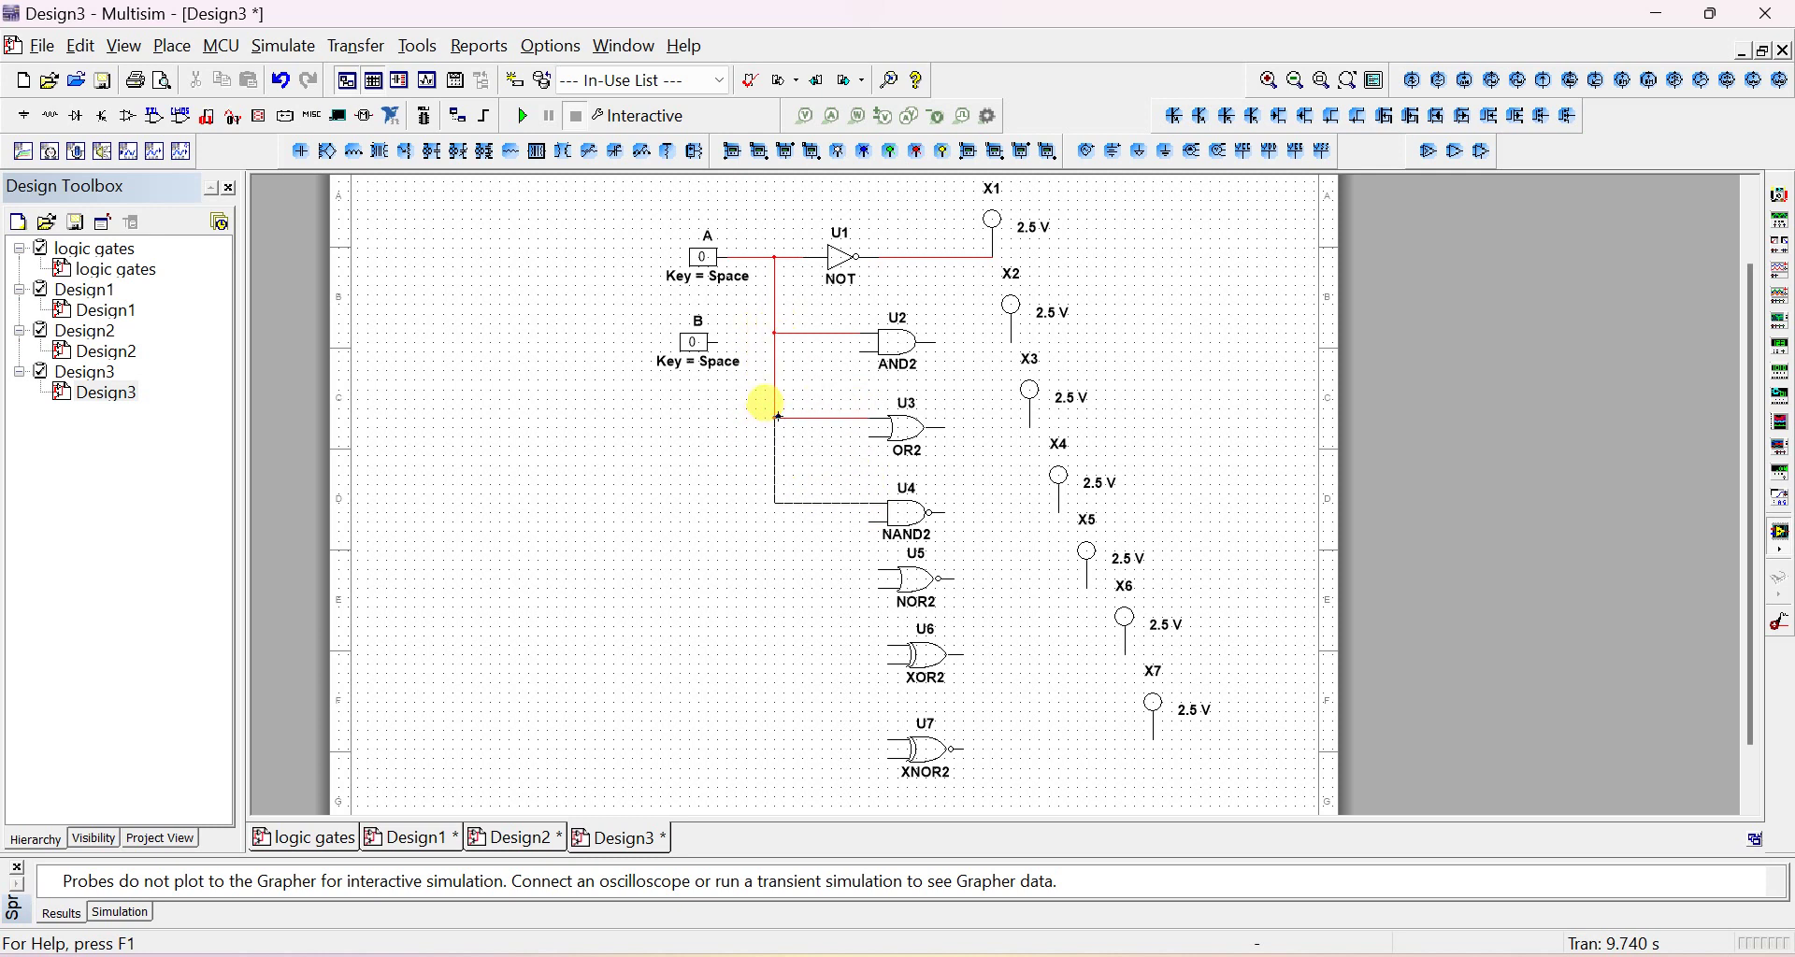
click(777, 418)
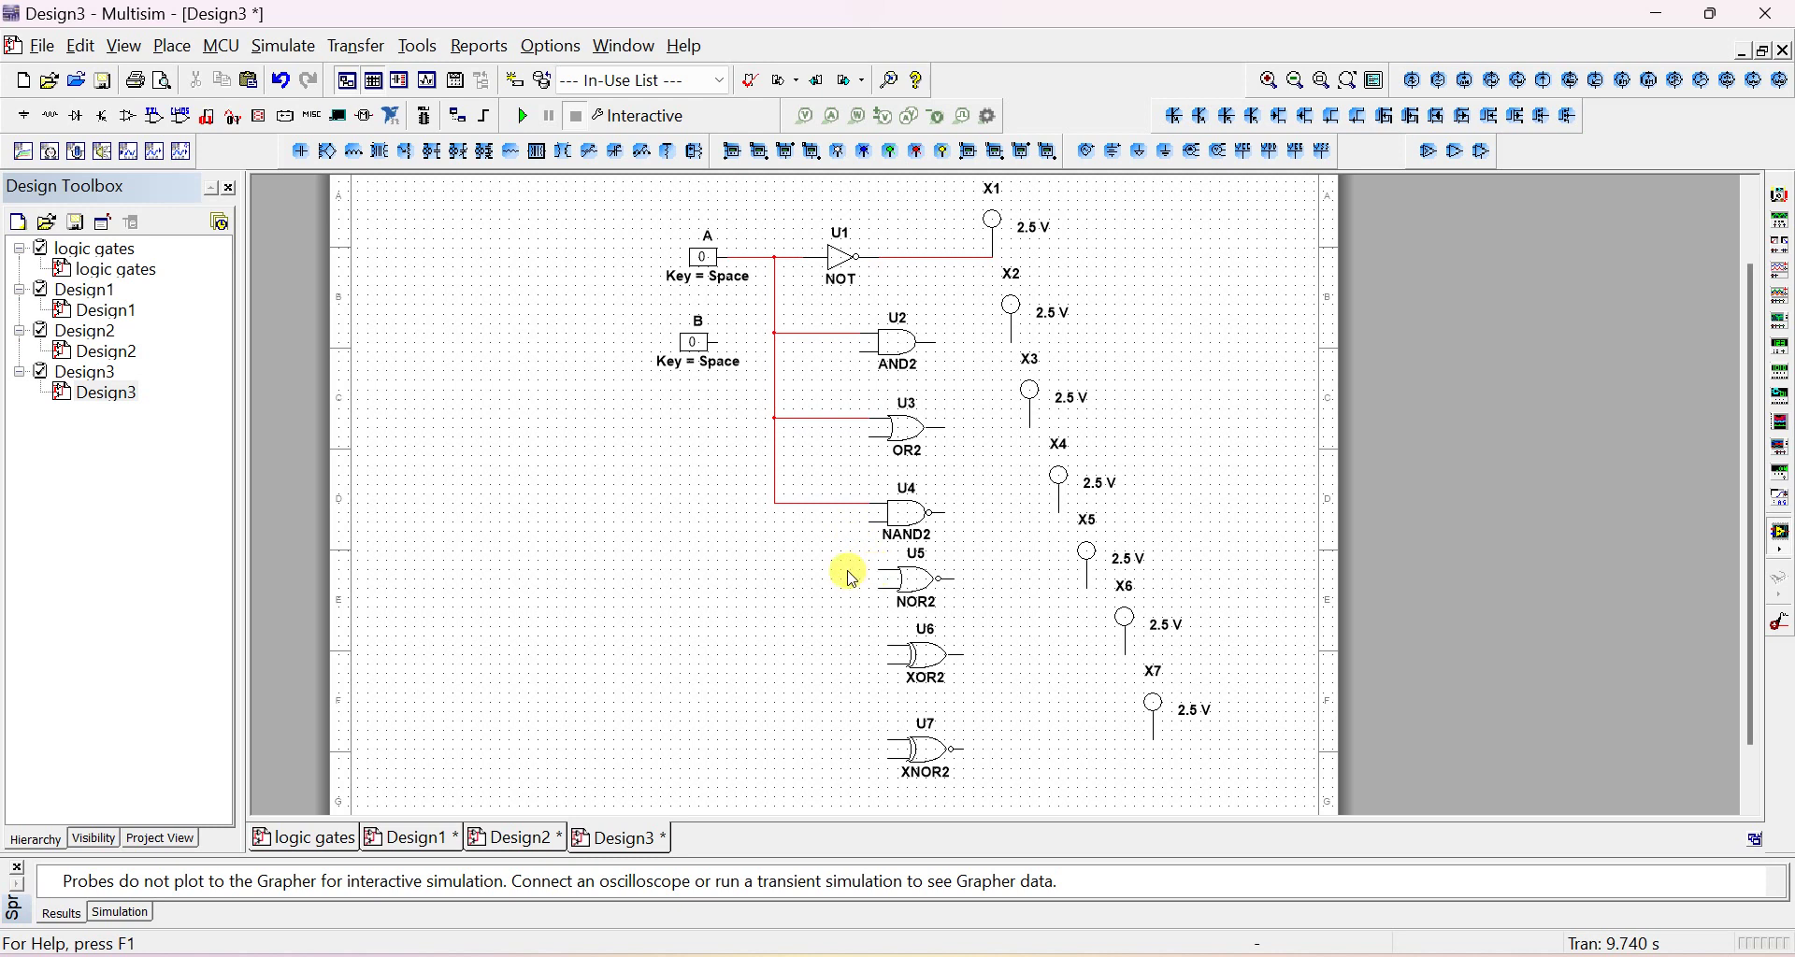
Extend the input A line to the upper inputs of the NOR, XOR and XNOR gates
click(879, 566)
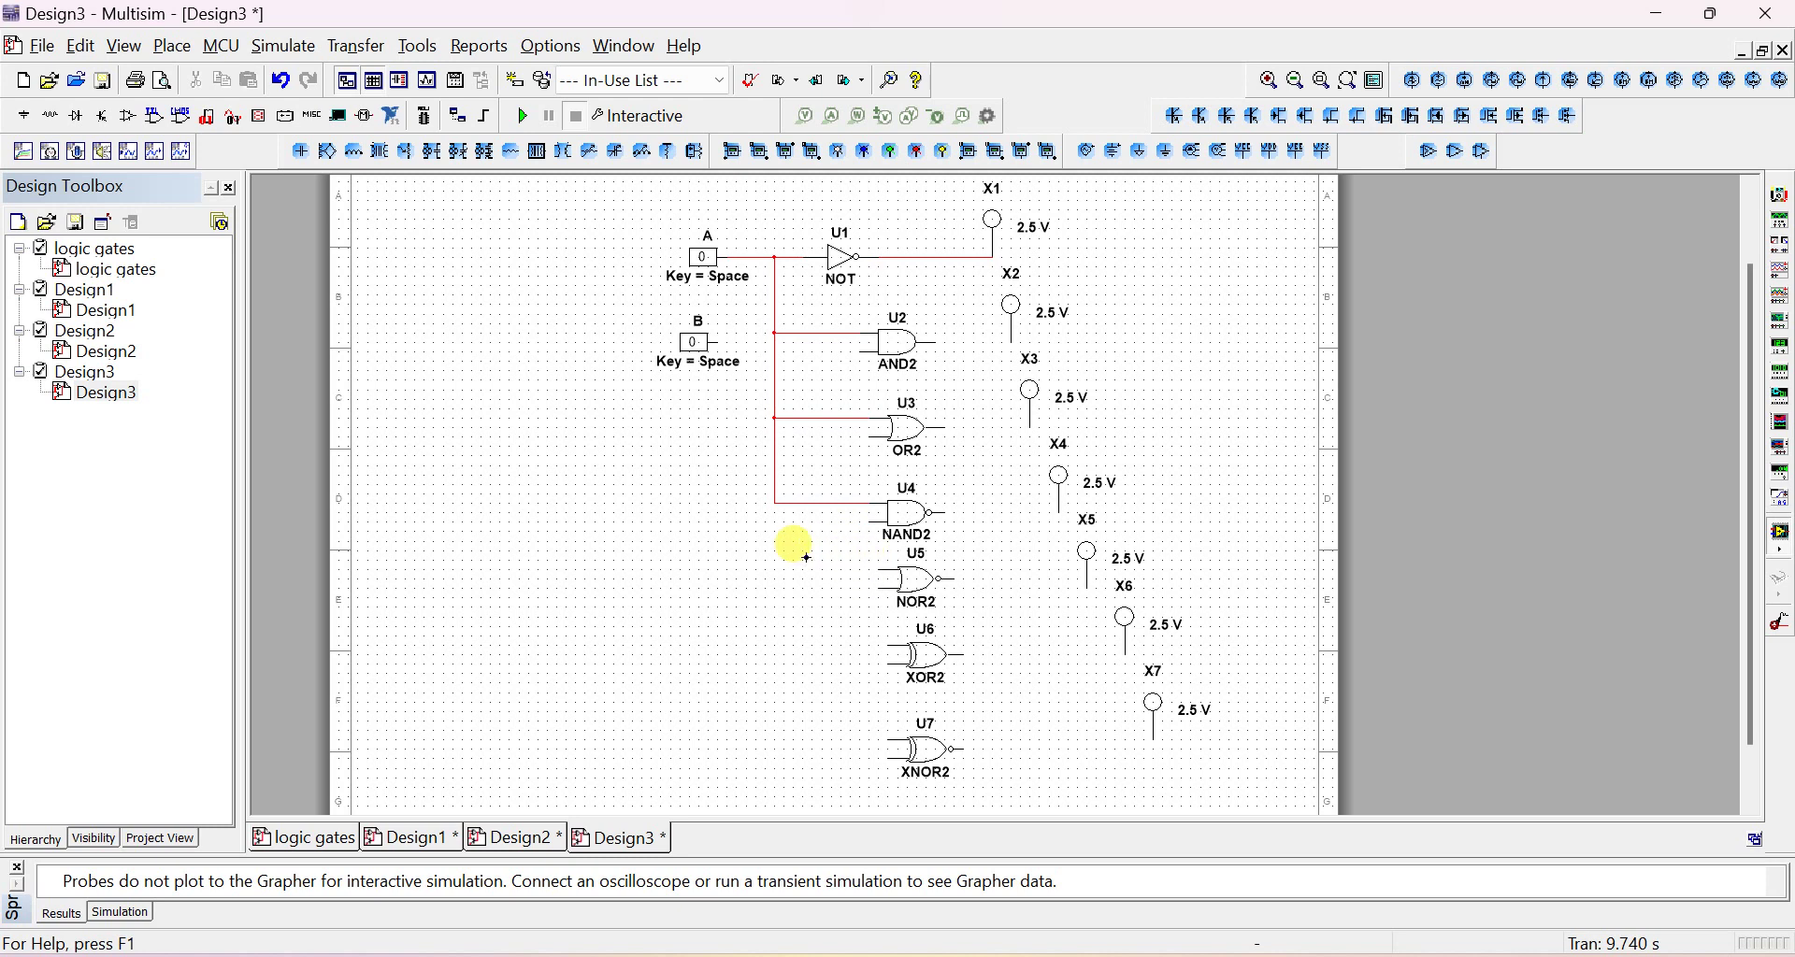
click(778, 505)
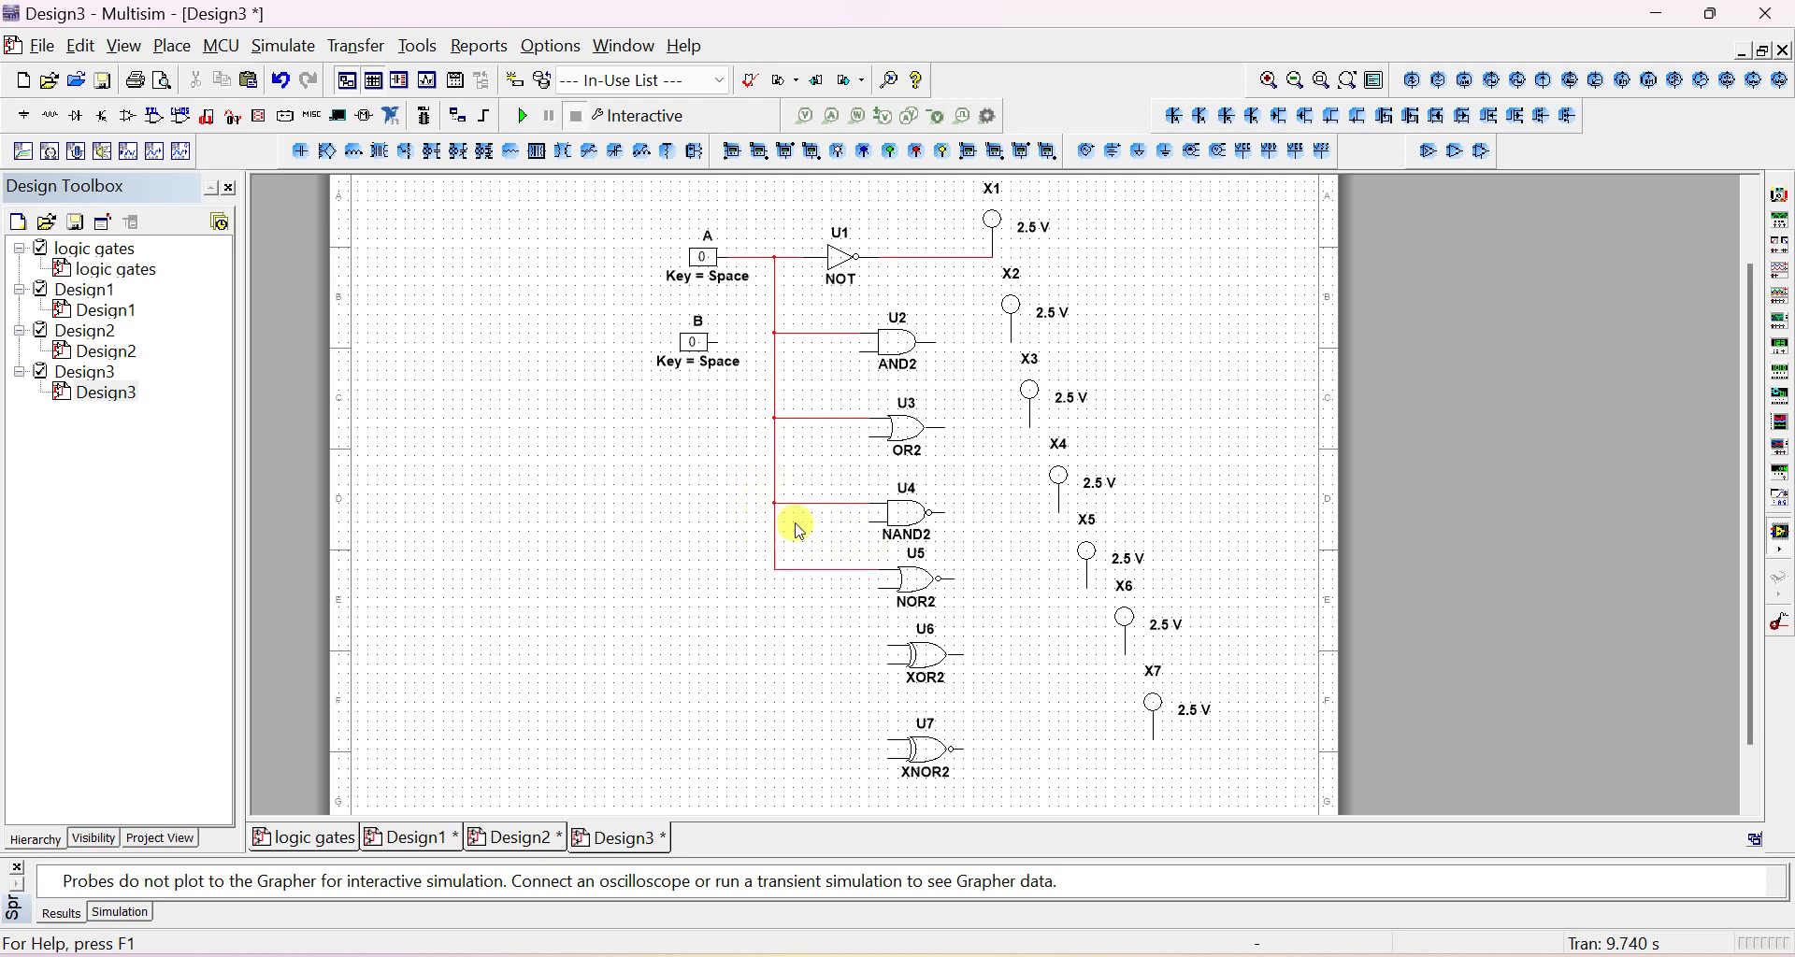
click(888, 645)
click(777, 571)
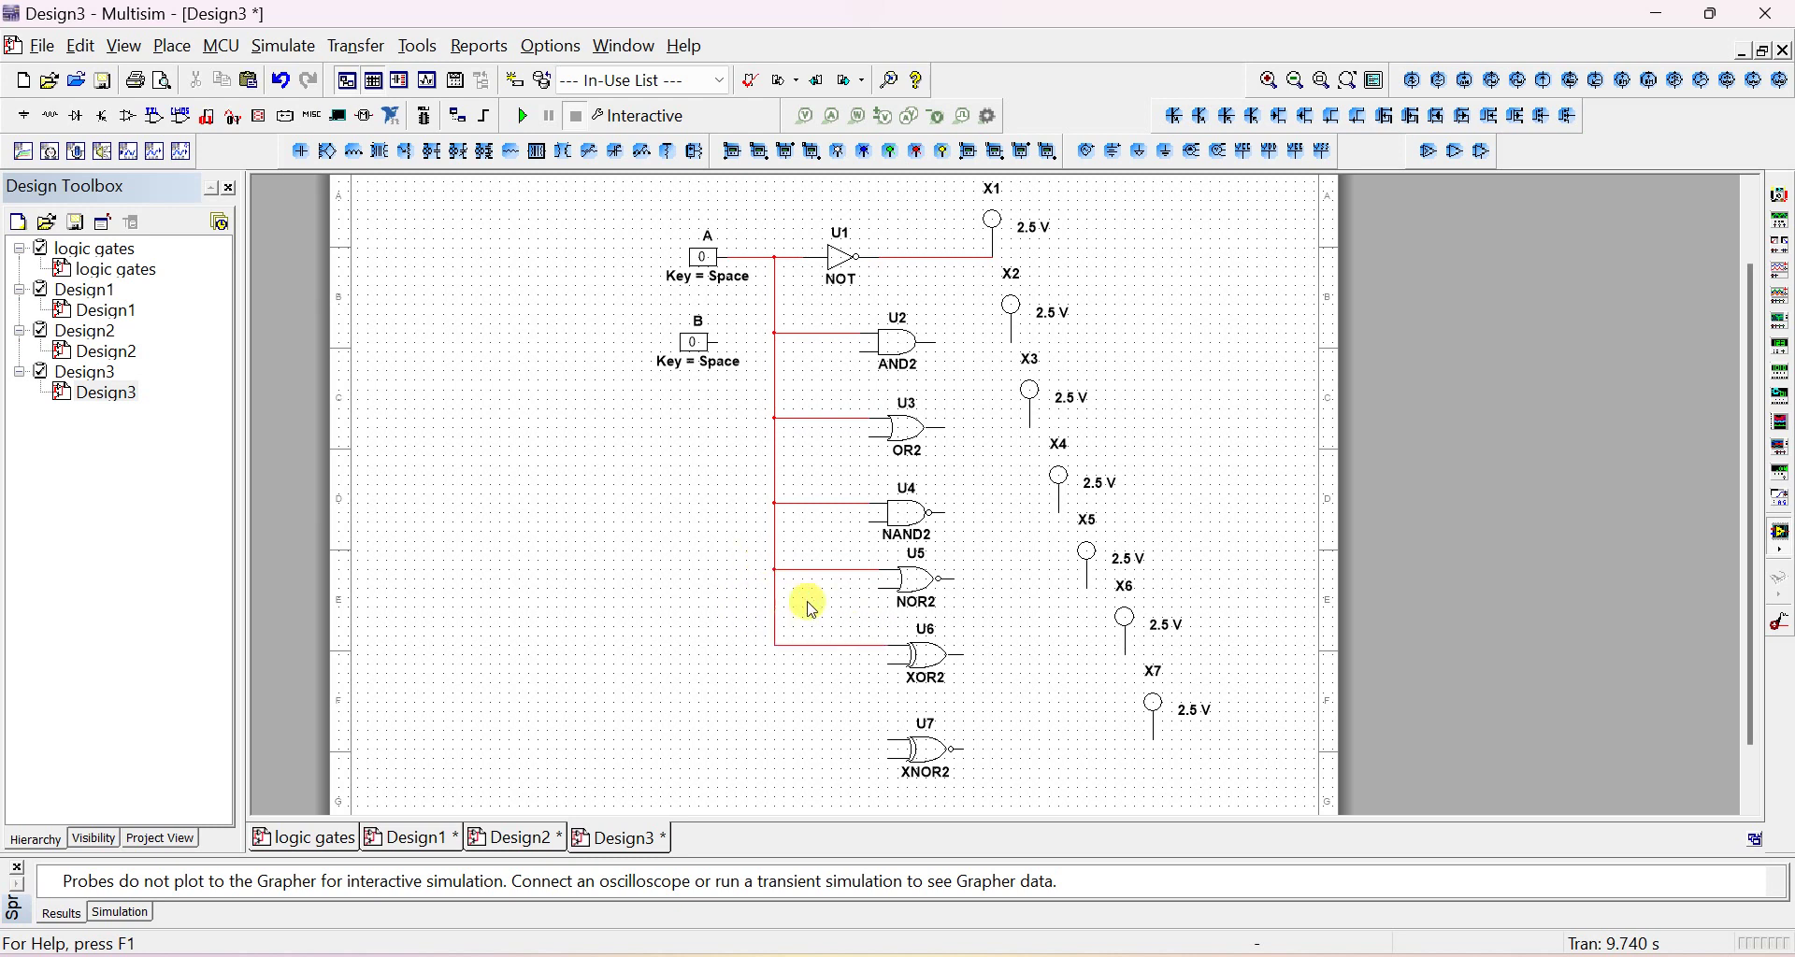
click(890, 741)
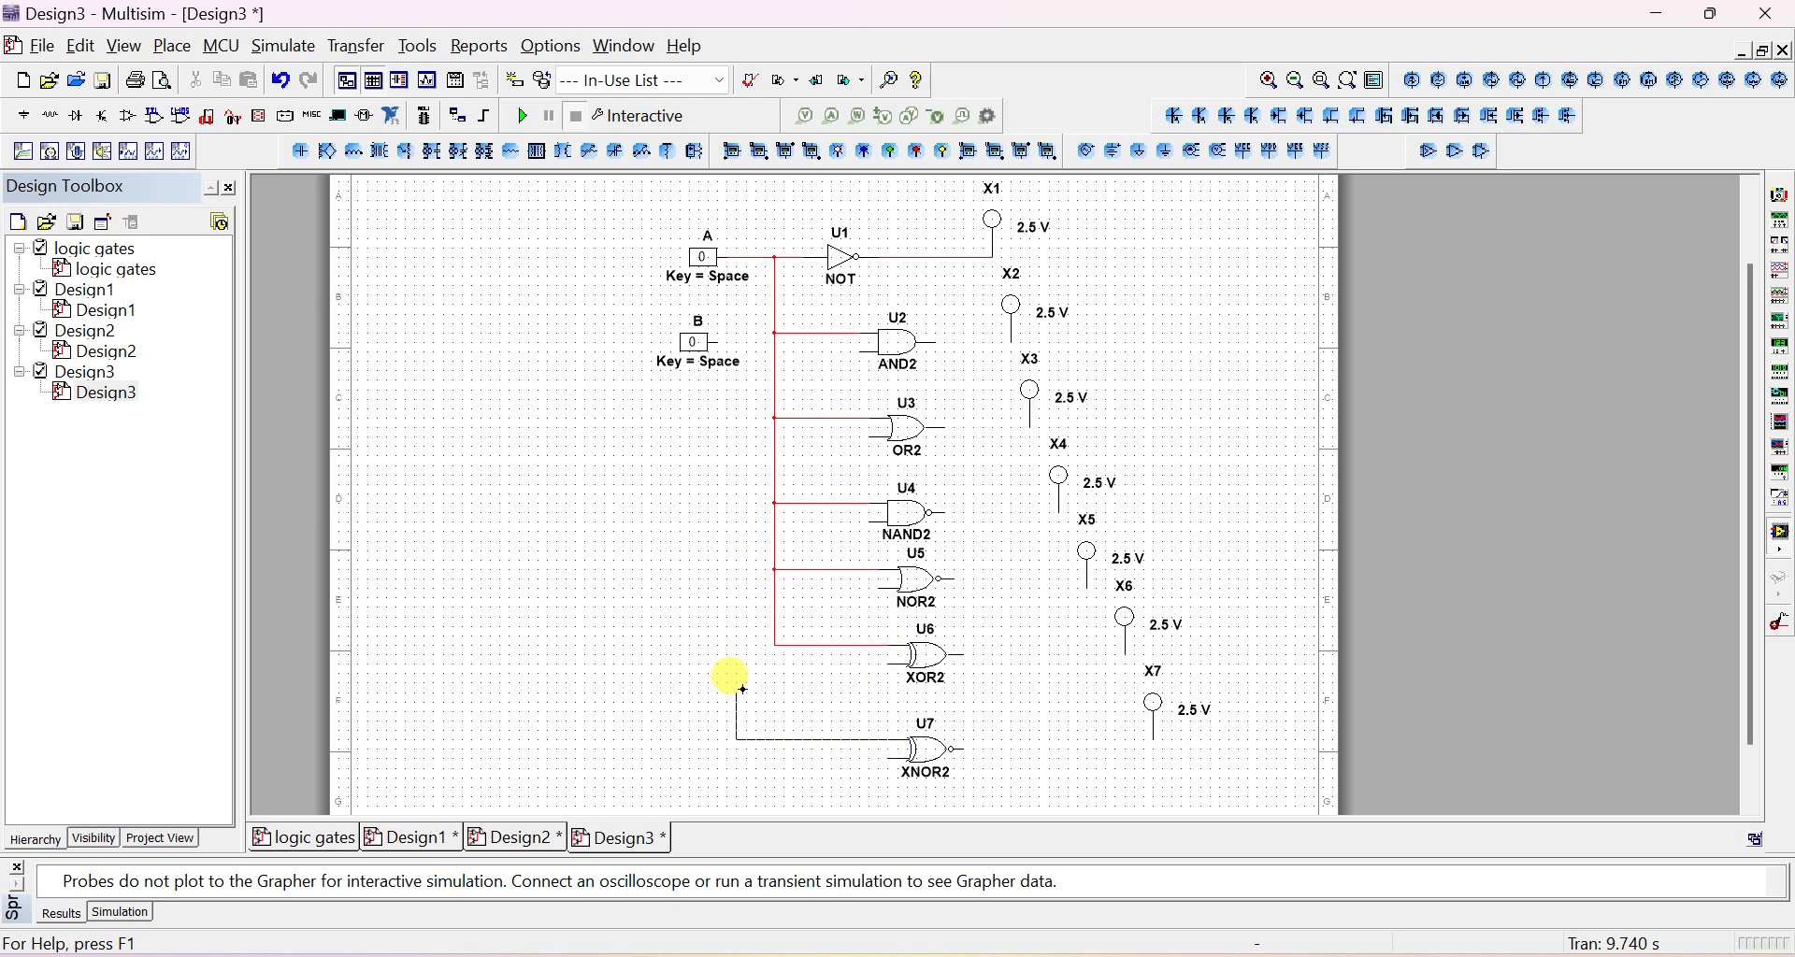
click(778, 647)
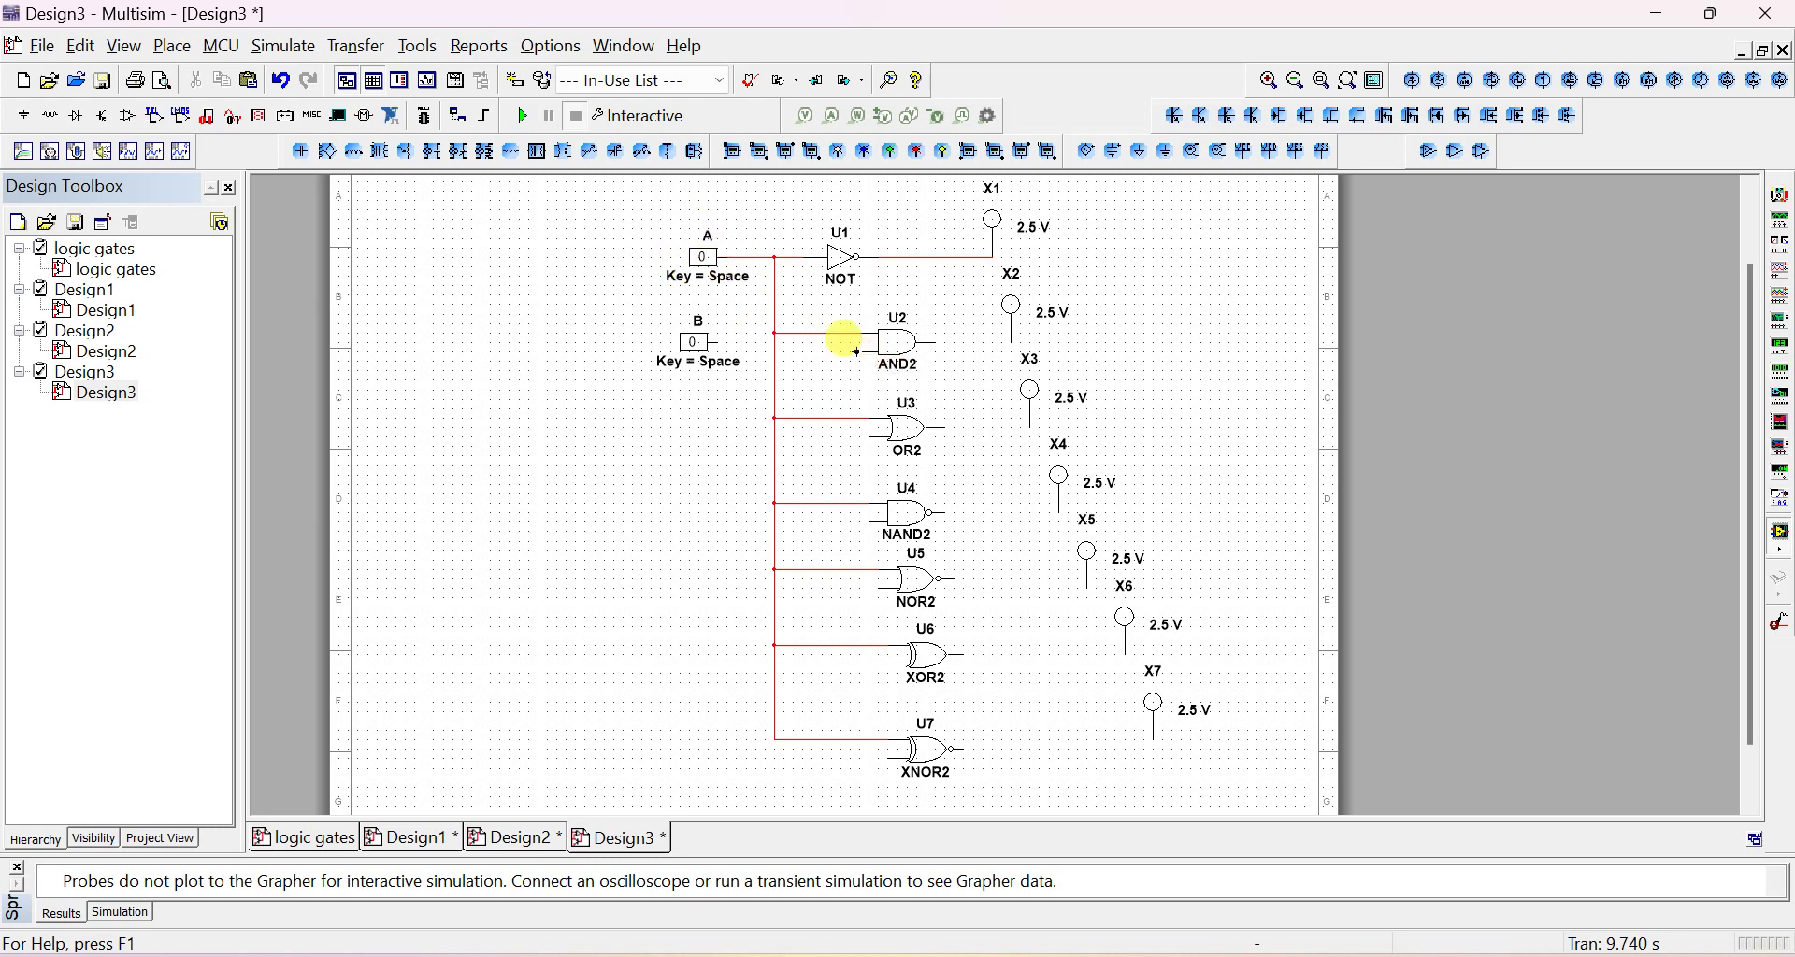
Wire digital input B to the lower inputs of the AND, OR and NAND gates
click(860, 352)
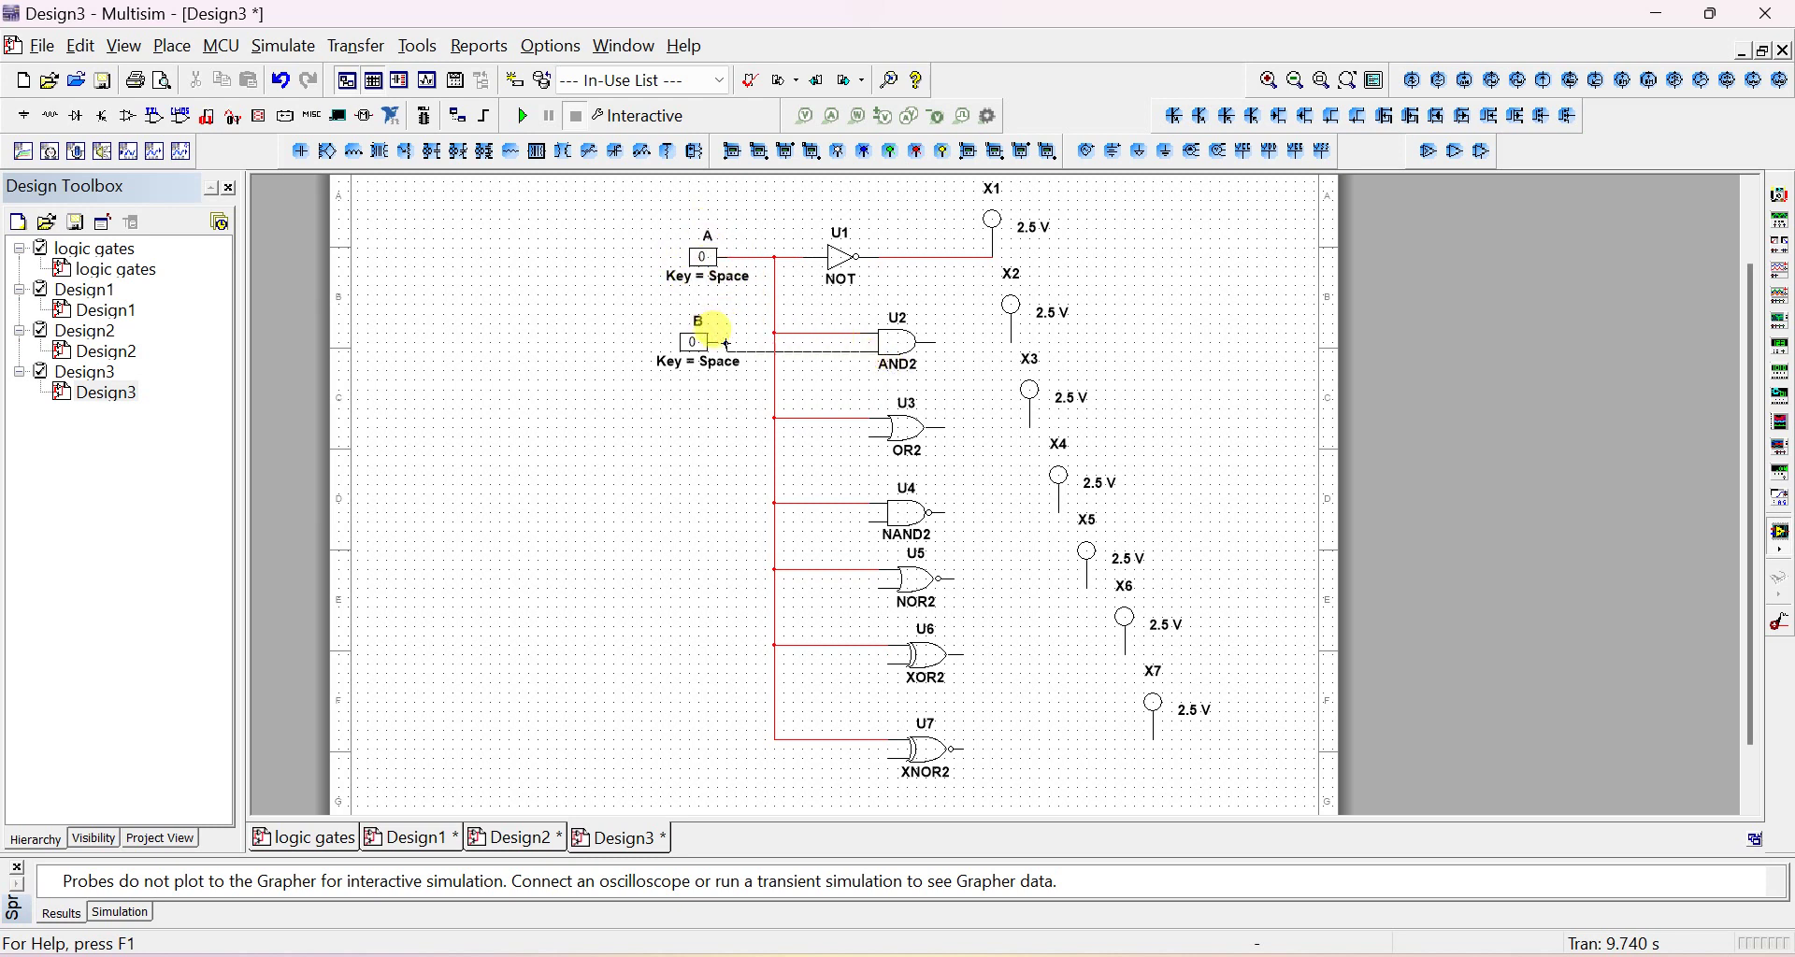
click(725, 349)
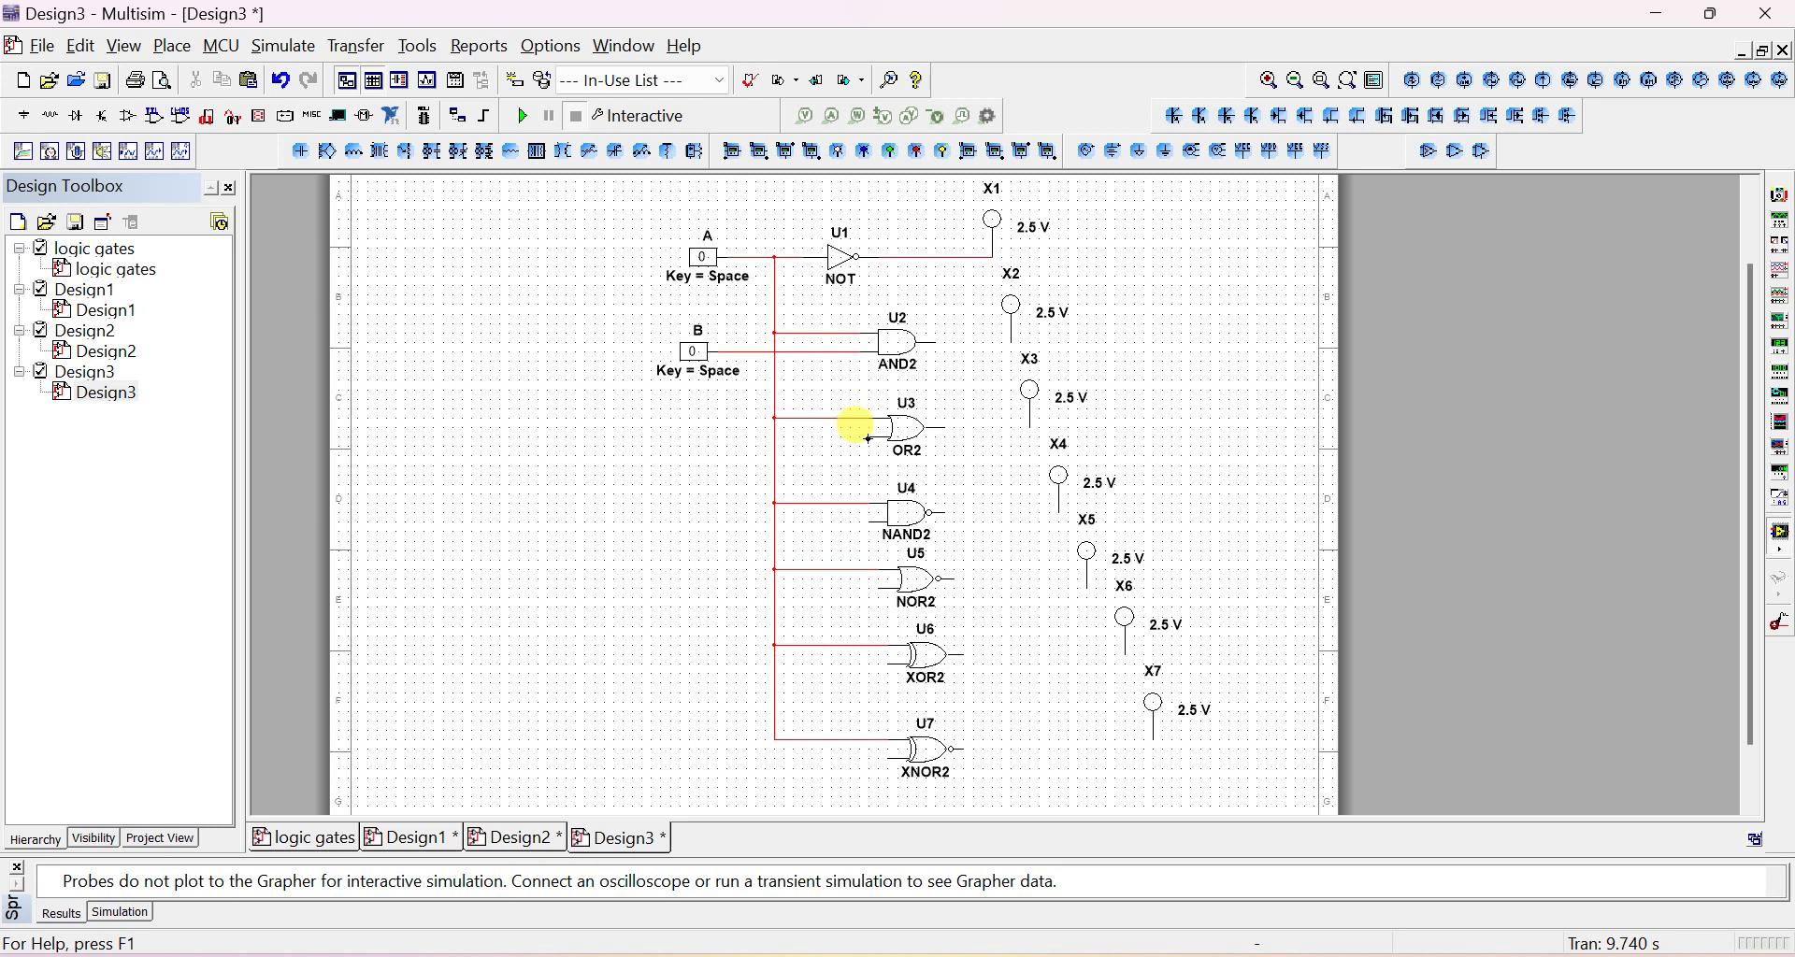
click(748, 353)
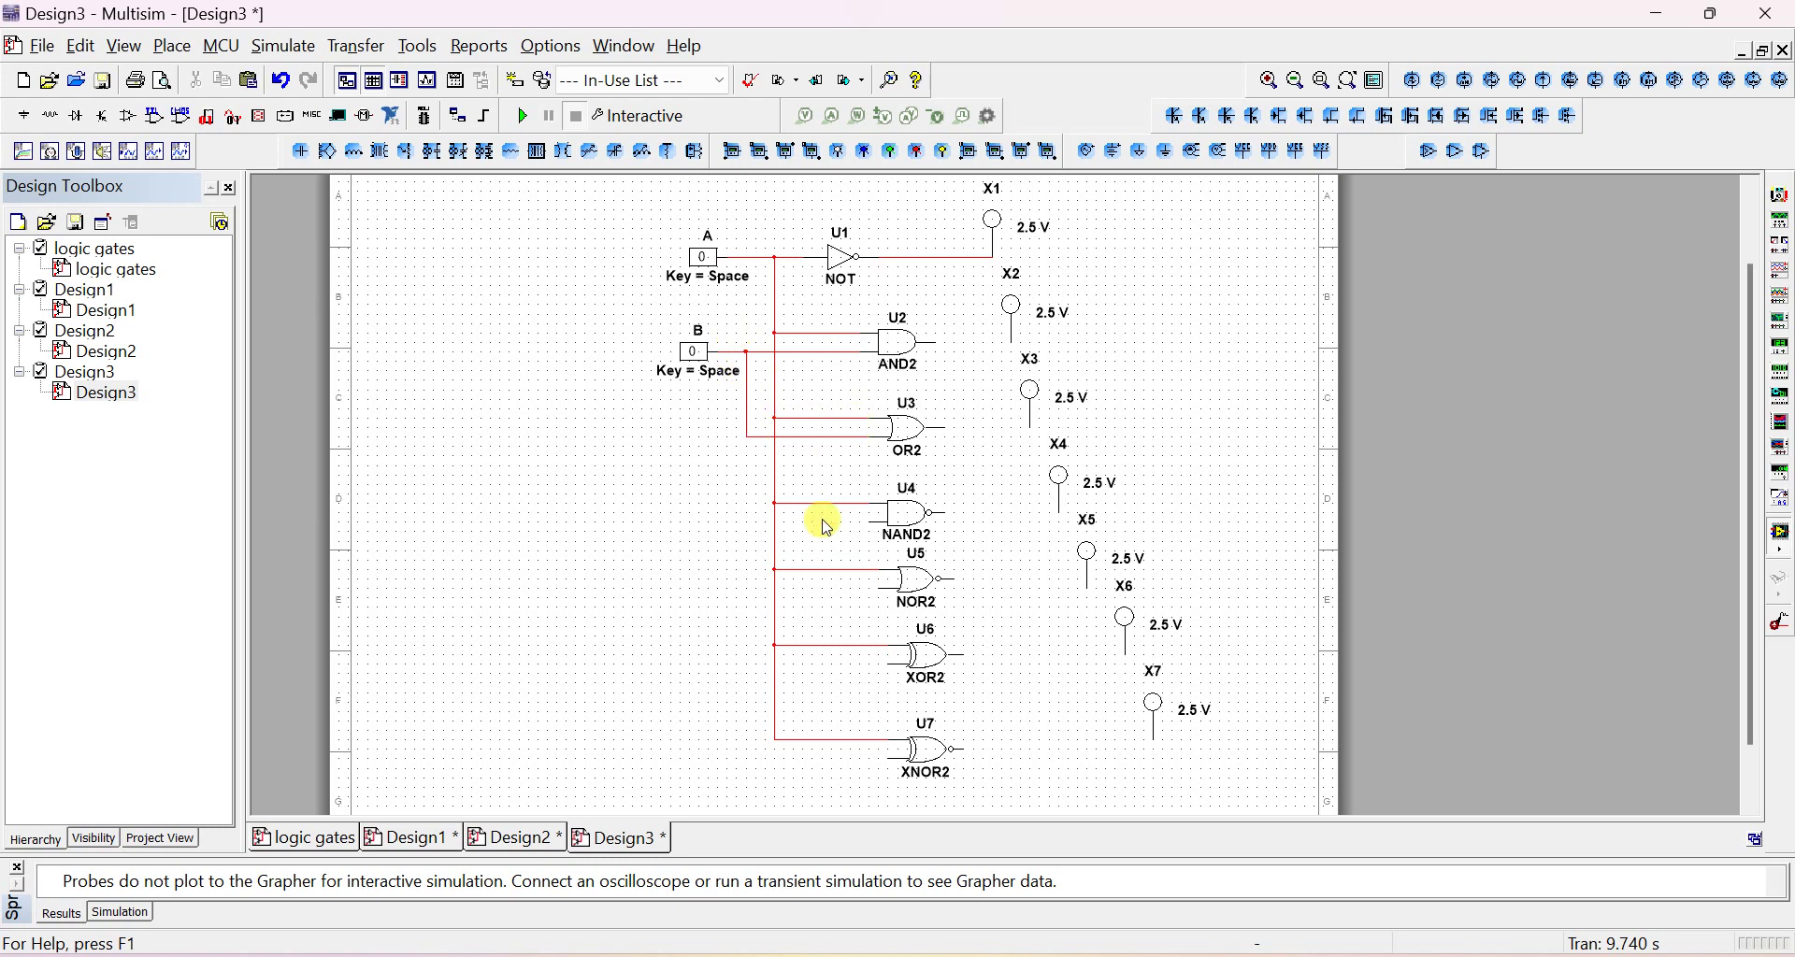
click(873, 523)
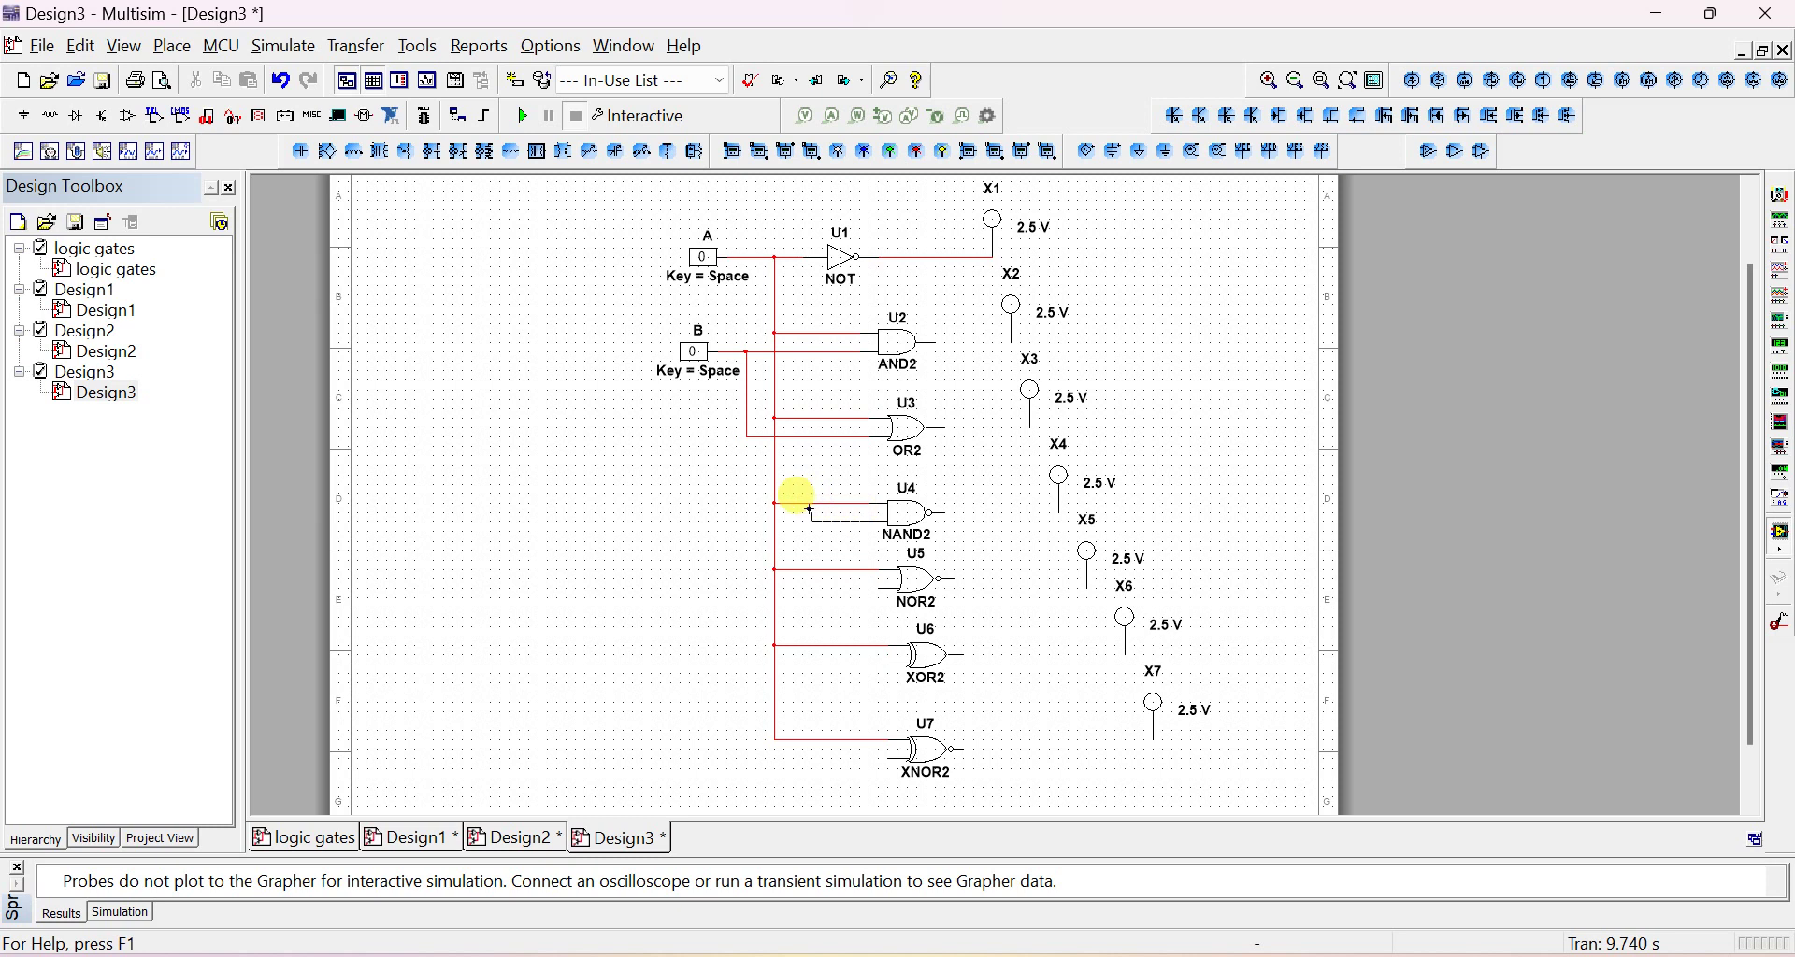
click(745, 438)
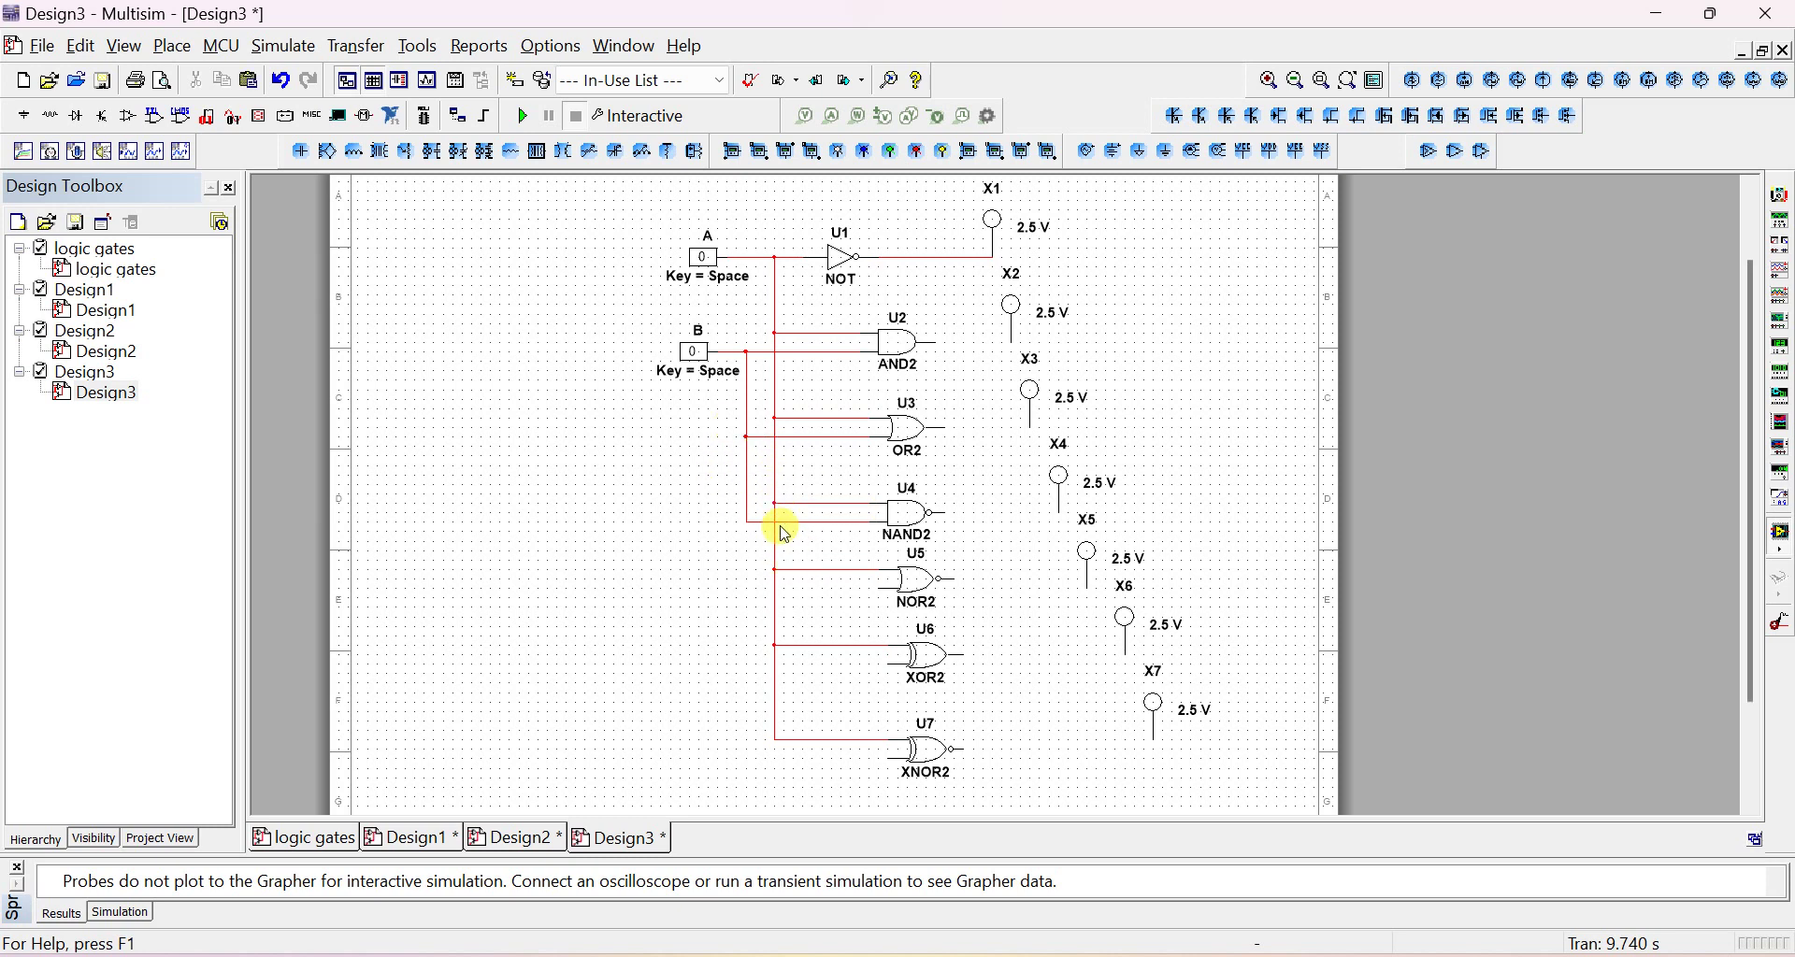
Extend the input B line to the lower inputs of the NOR, XOR and XNOR gates
scroll(784, 531, up, 3)
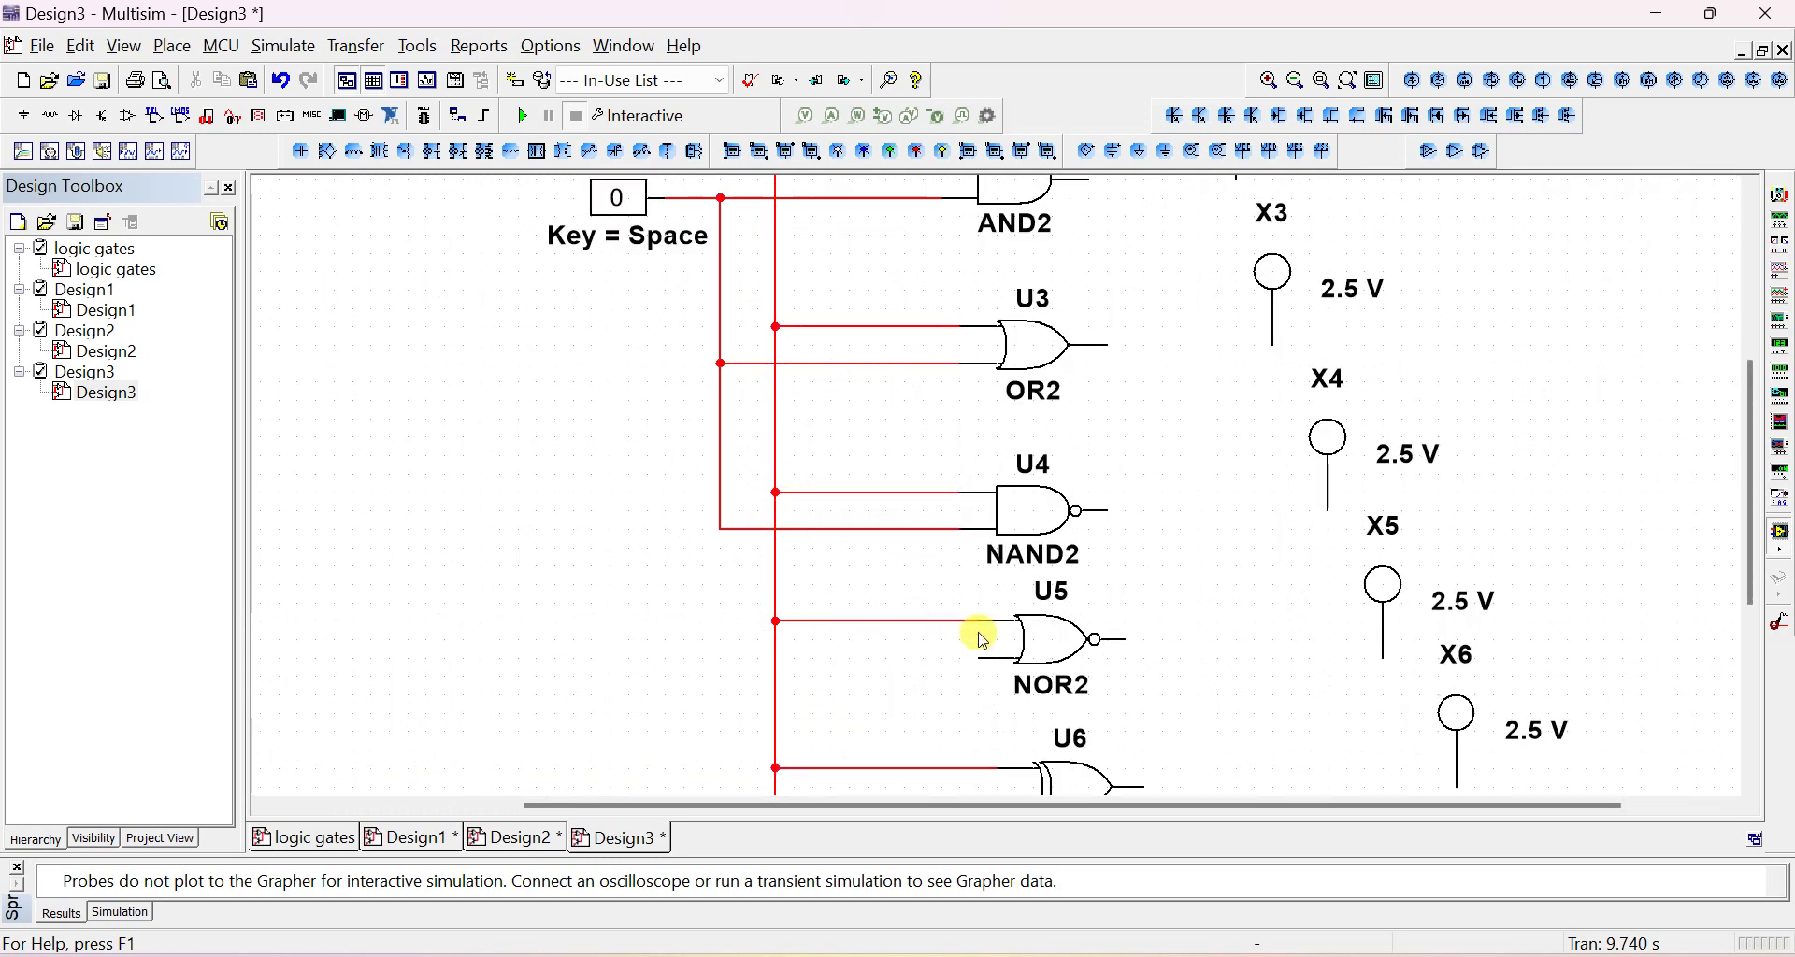
click(981, 660)
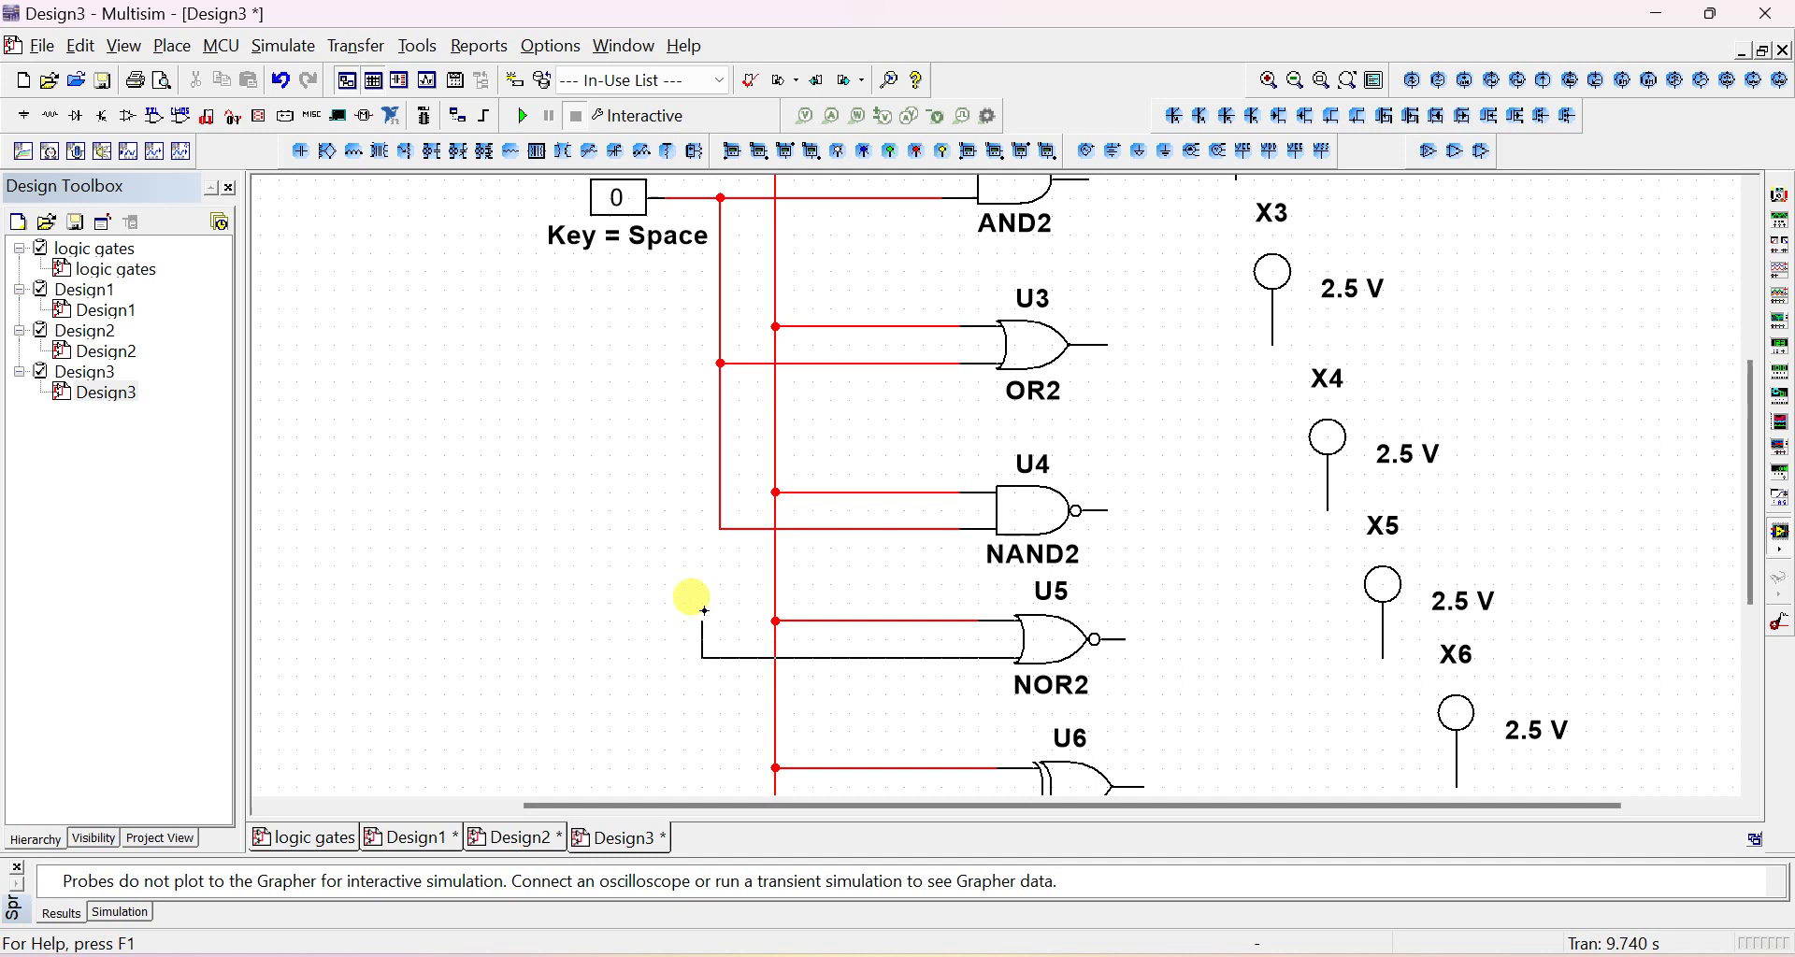
click(720, 529)
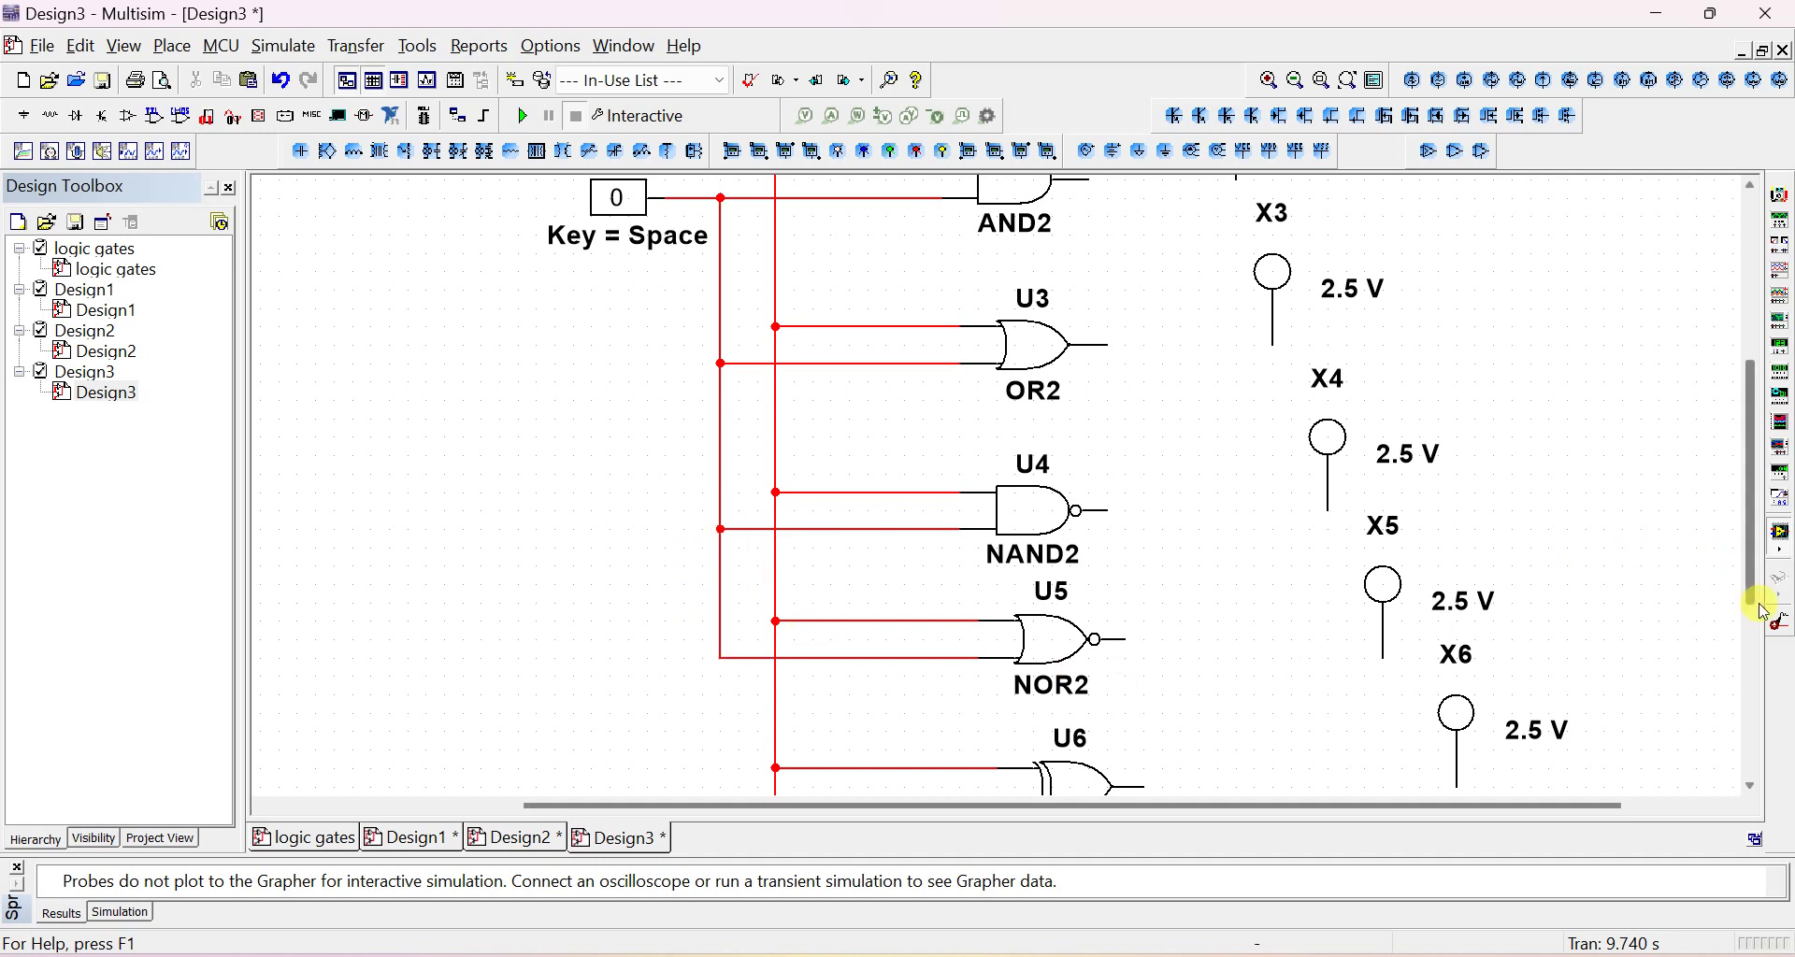
drag(1764, 612, 1751, 705)
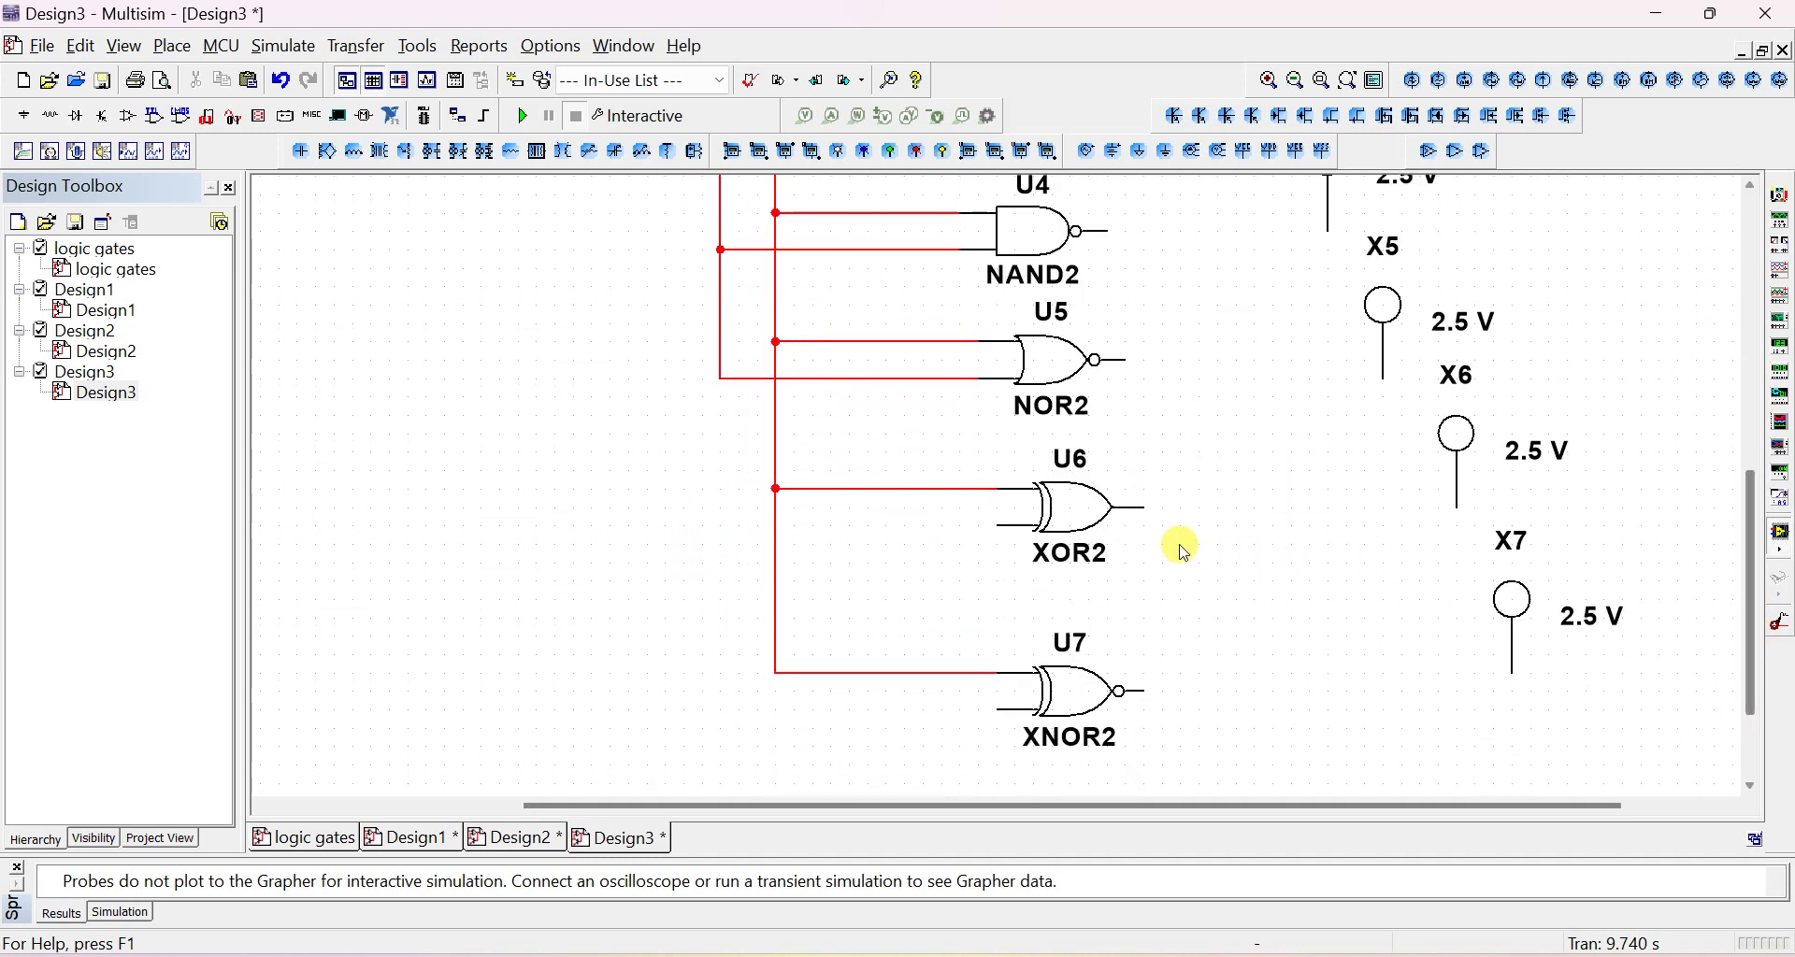
click(1005, 530)
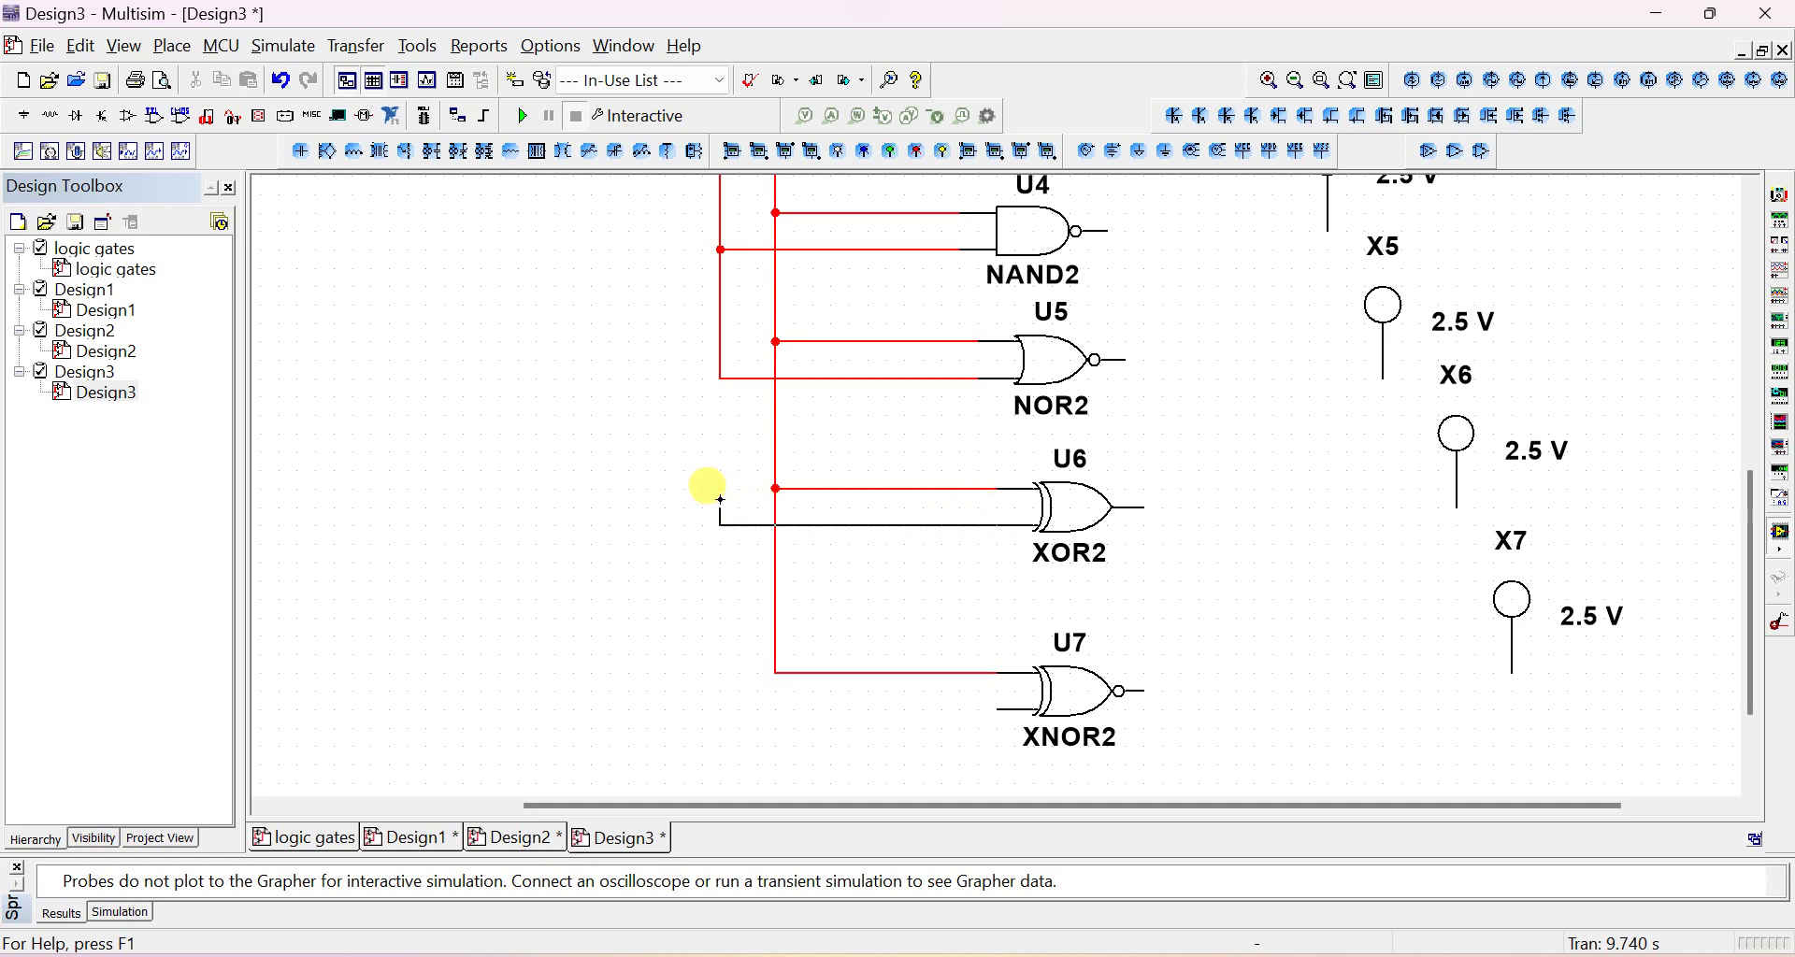
click(721, 378)
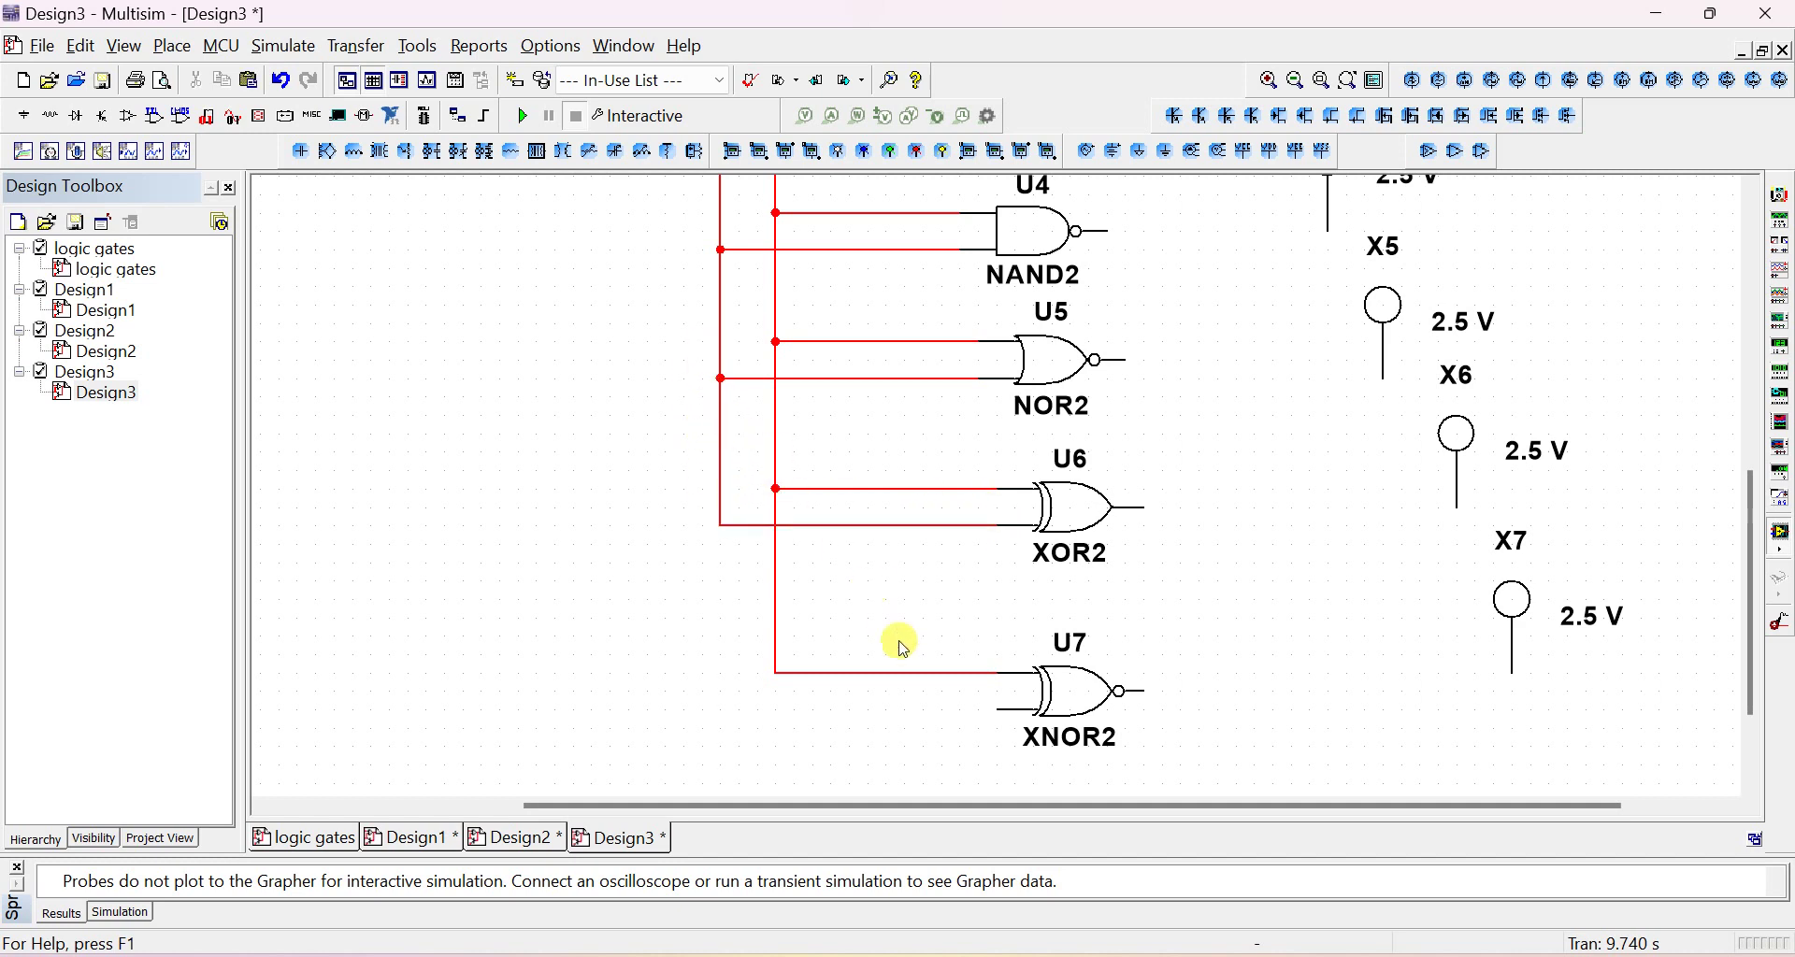
click(996, 710)
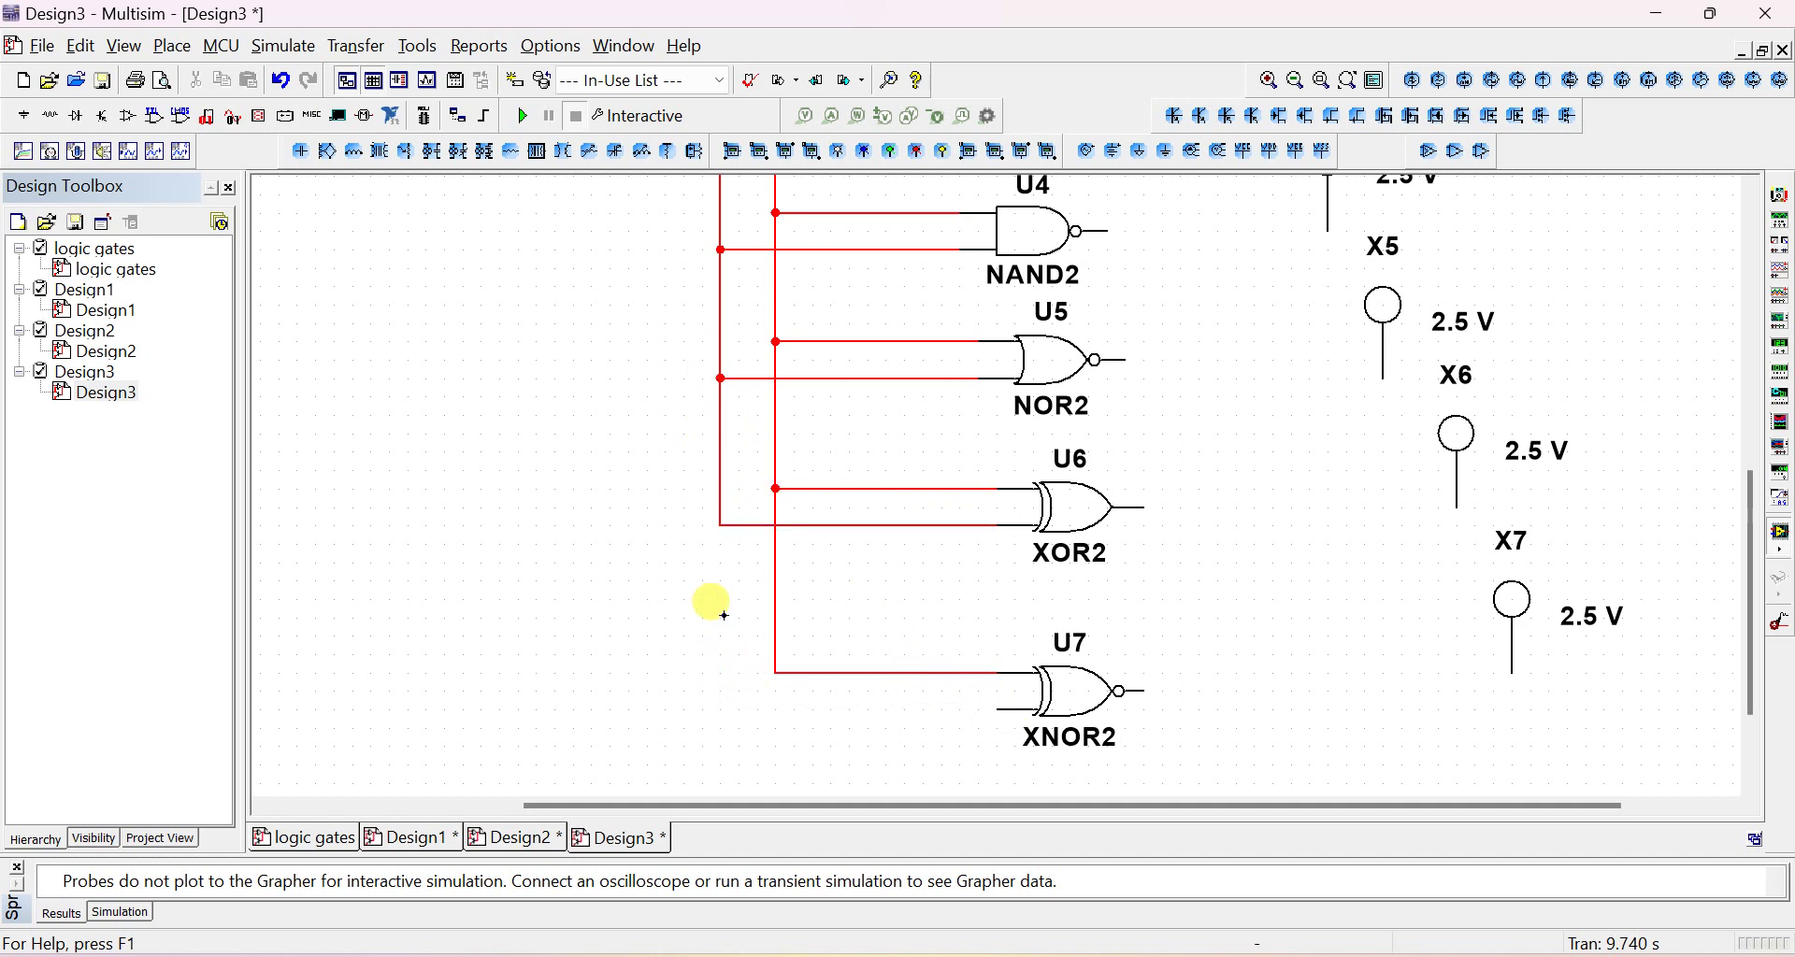
click(719, 526)
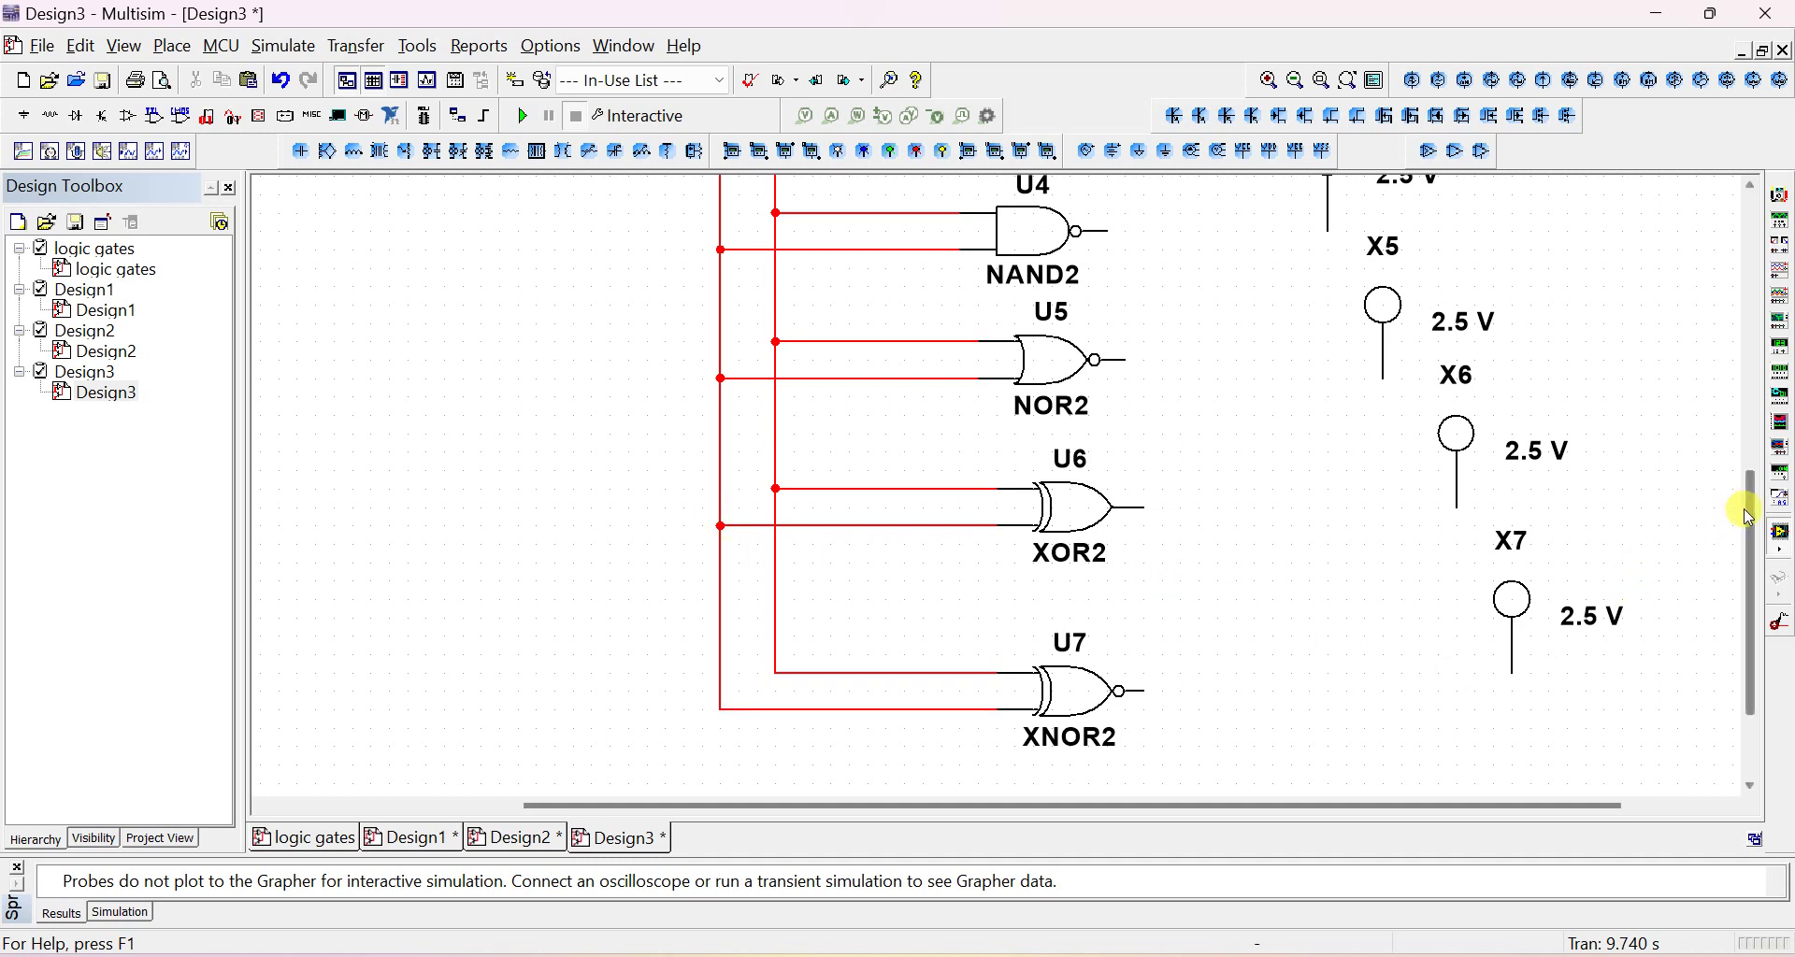
drag(1747, 515, 1697, 267)
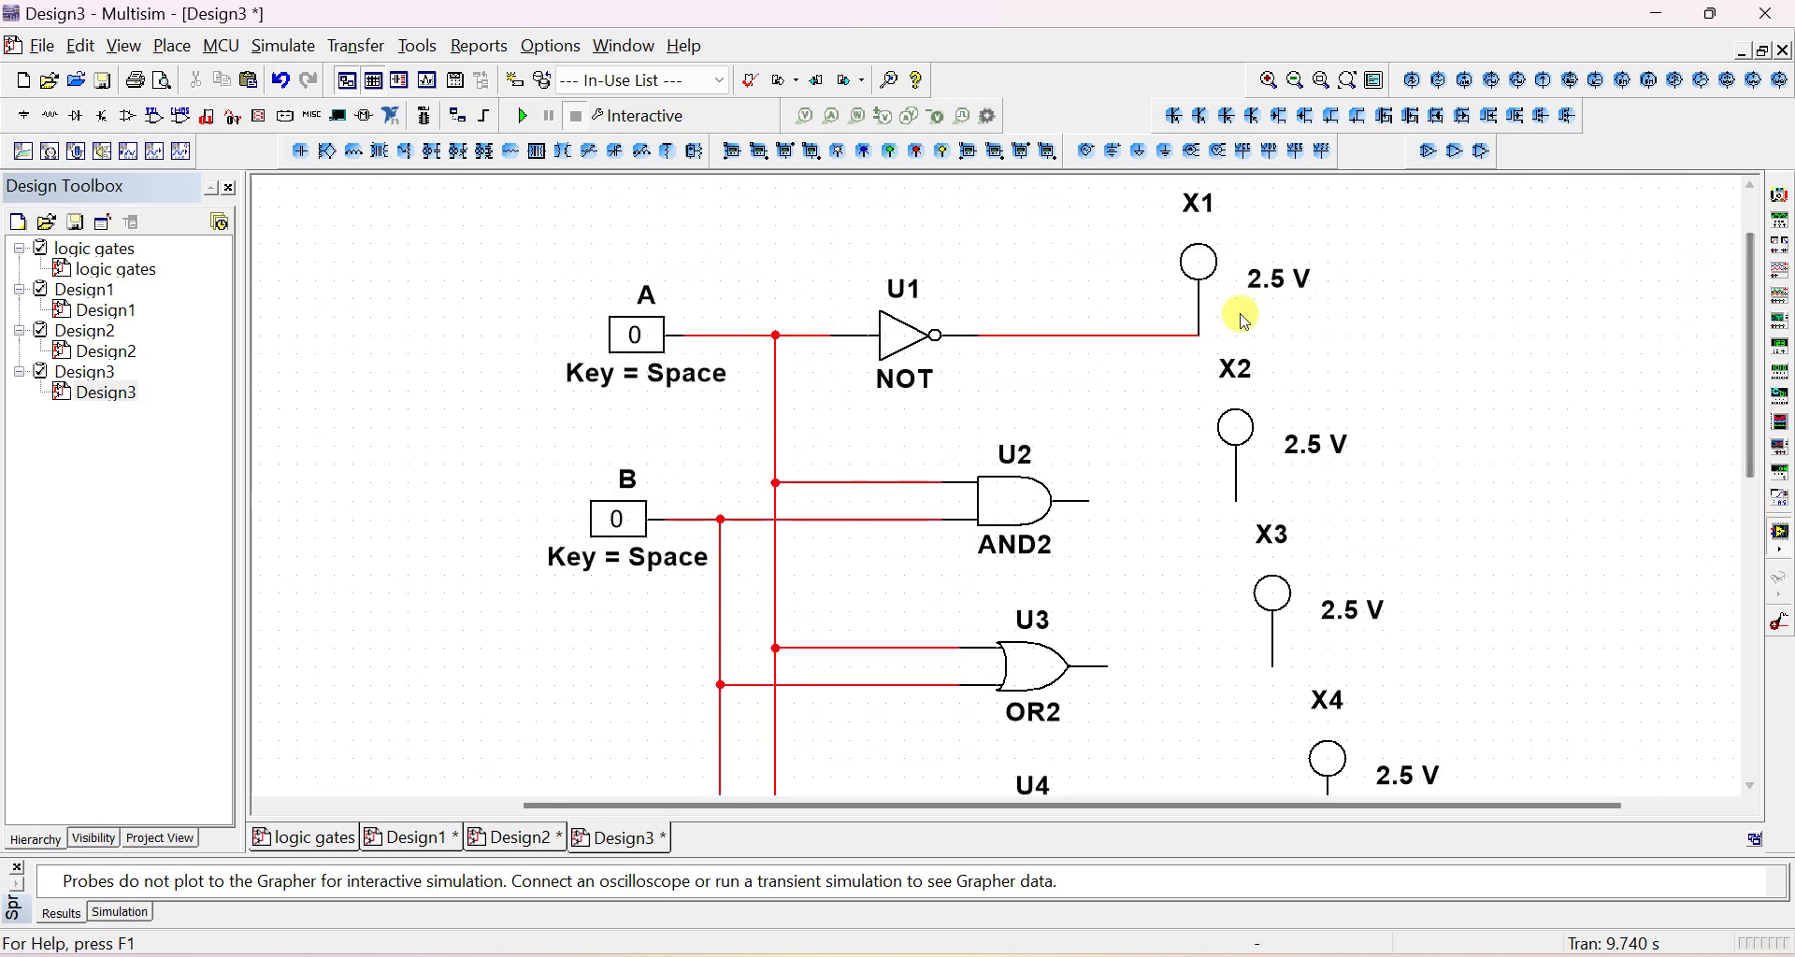
Wire the AND gate's output to probe X2 and the OR gate's output to probe X3
click(1089, 502)
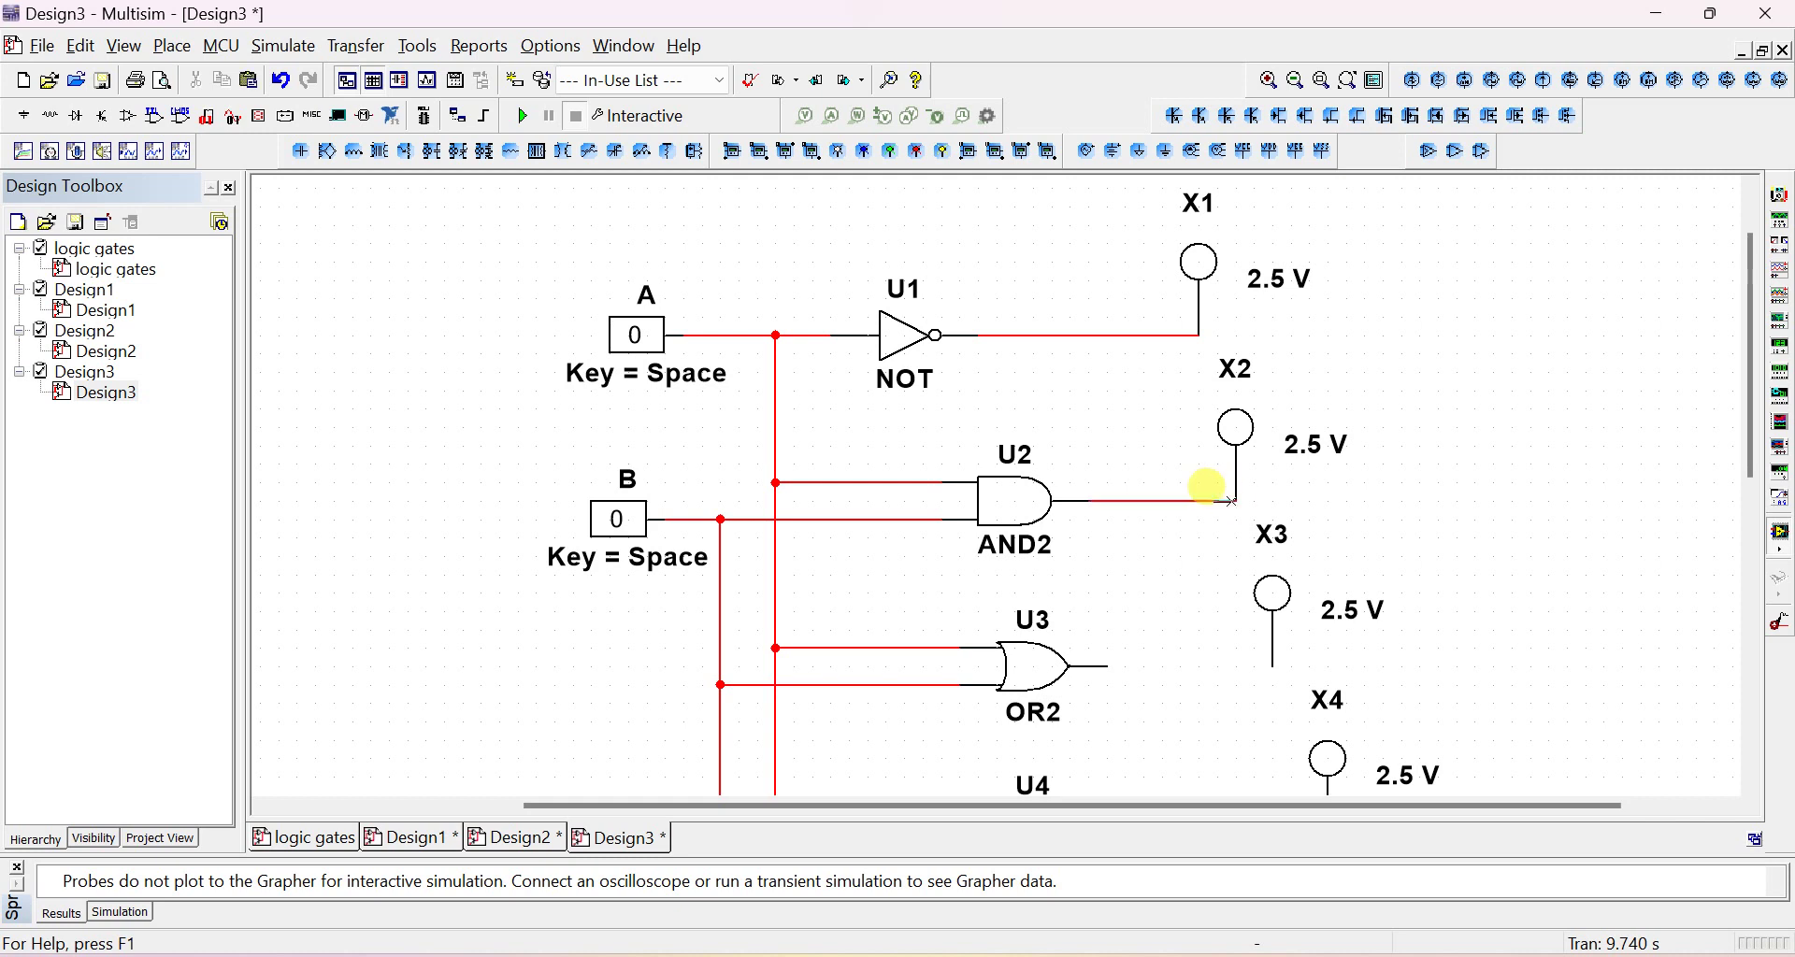
click(1234, 502)
click(1105, 667)
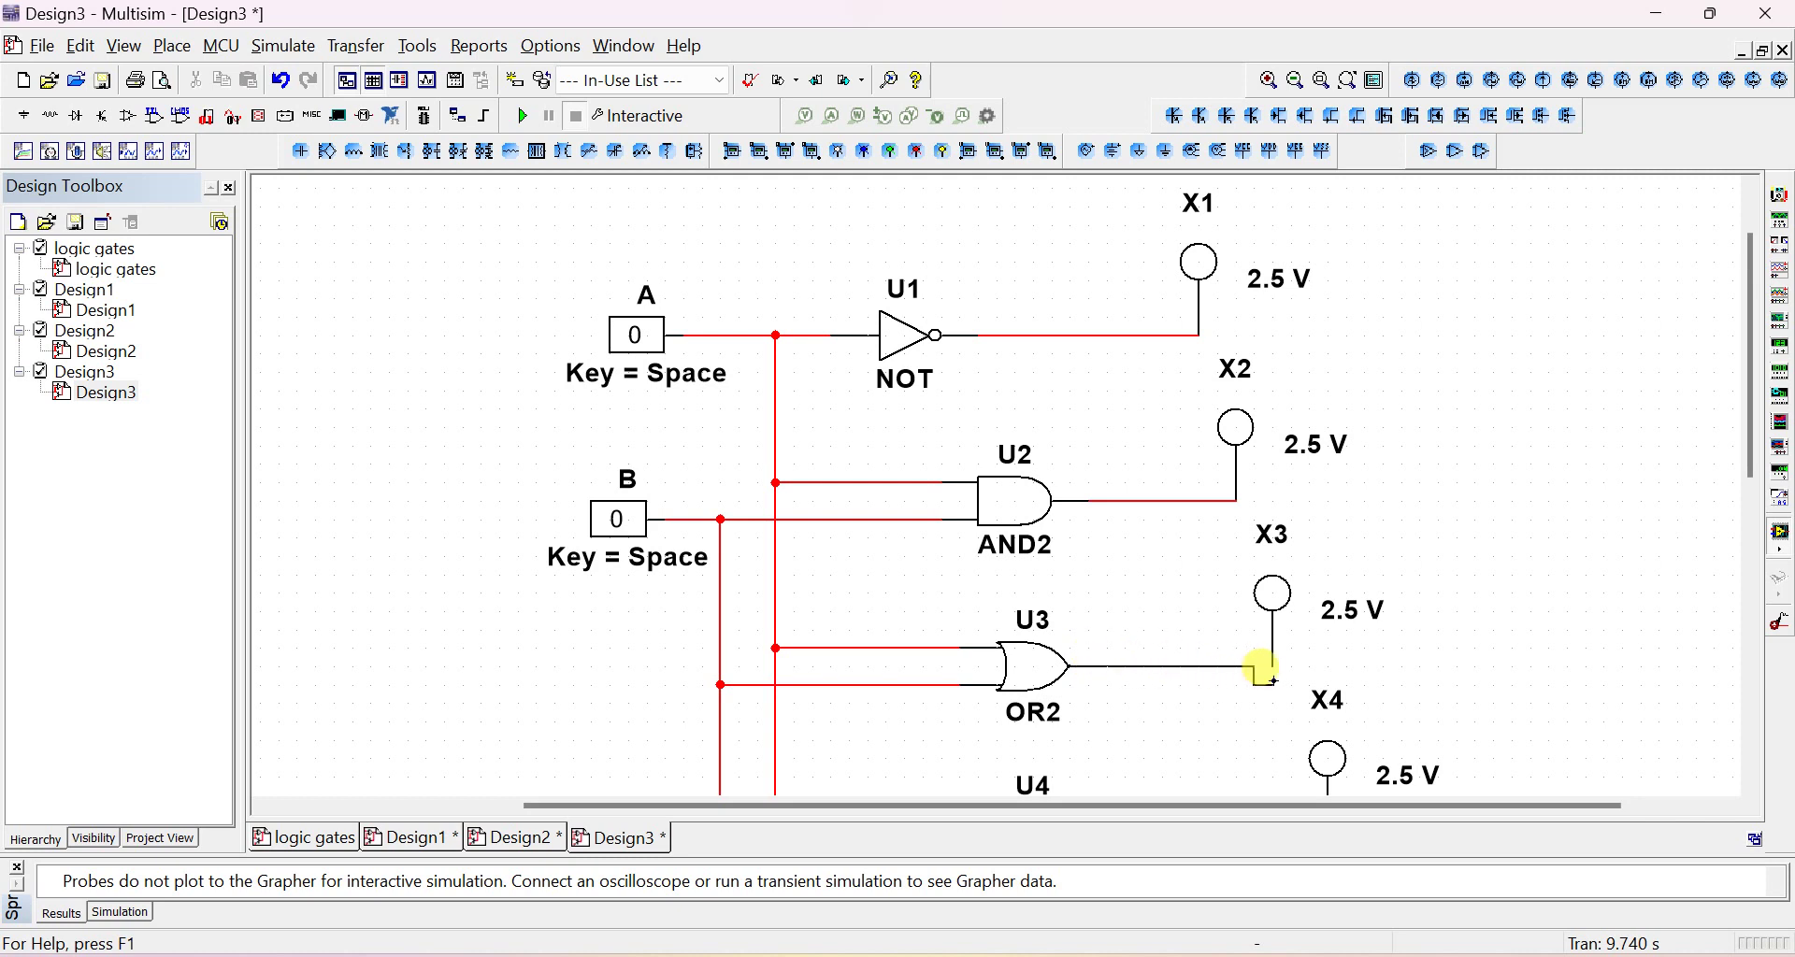
click(1272, 655)
Wire the NAND output to probe X4 and the NOR output to probe X5, moving X5 slightly to straighten its wire
drag(1741, 447, 1749, 536)
click(1111, 609)
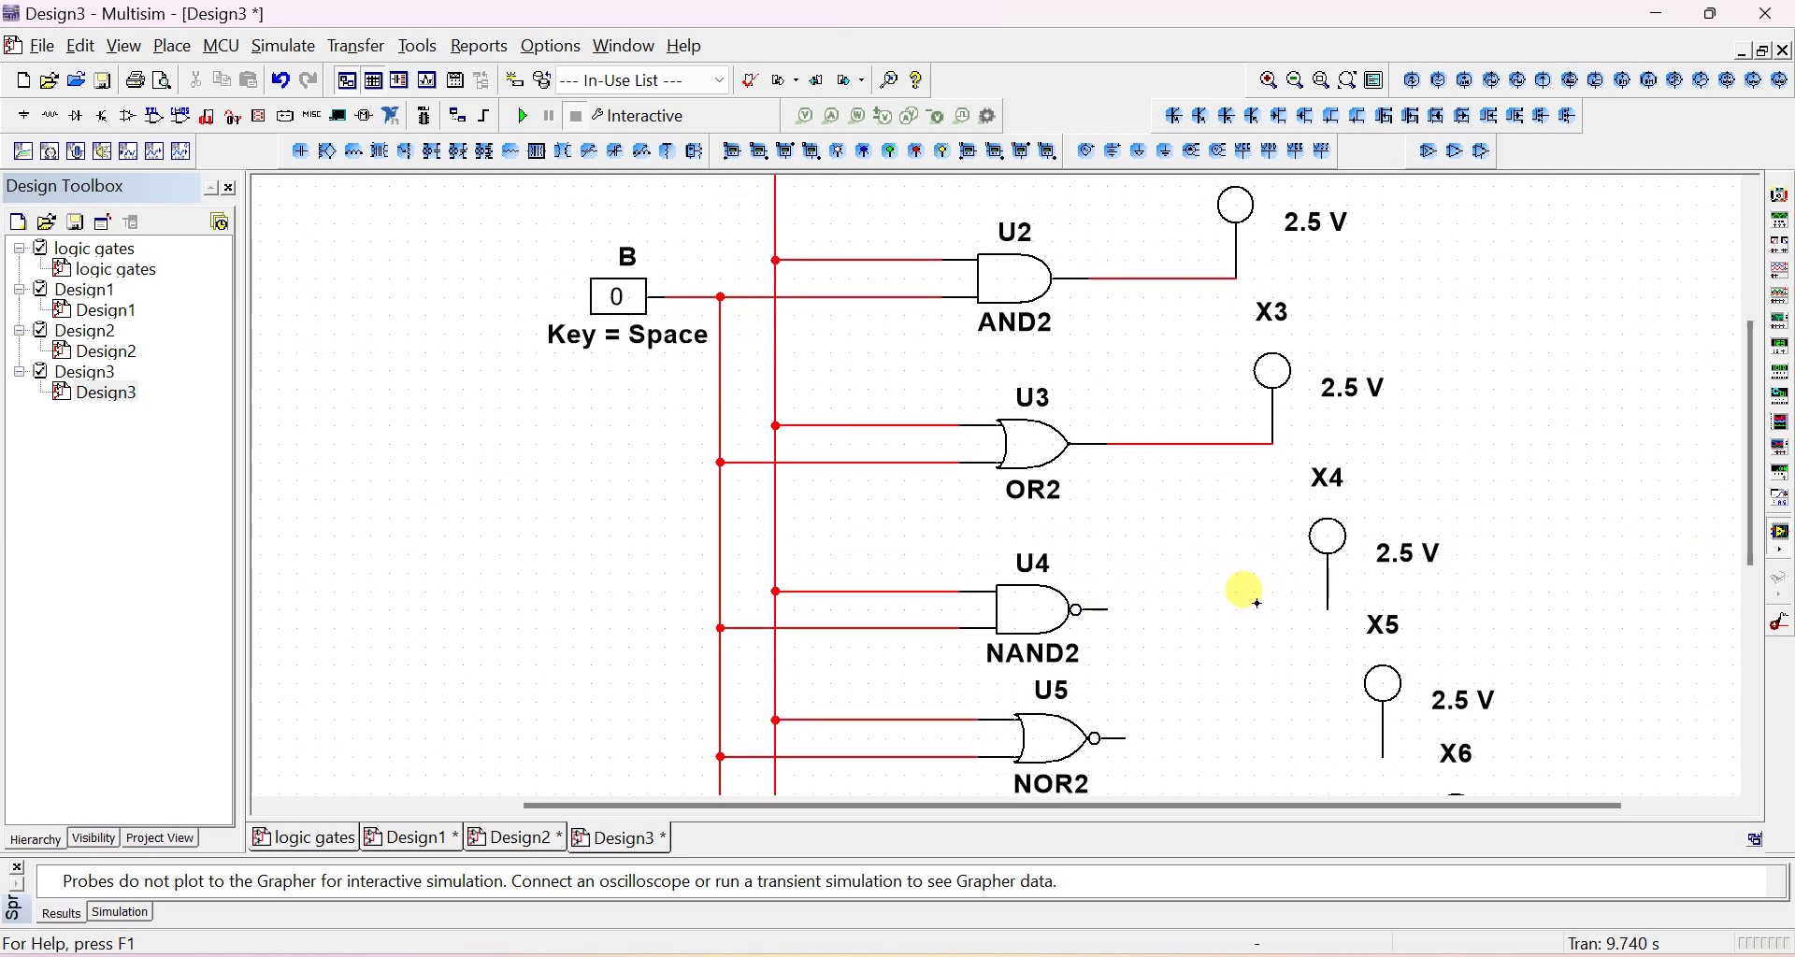
click(1328, 610)
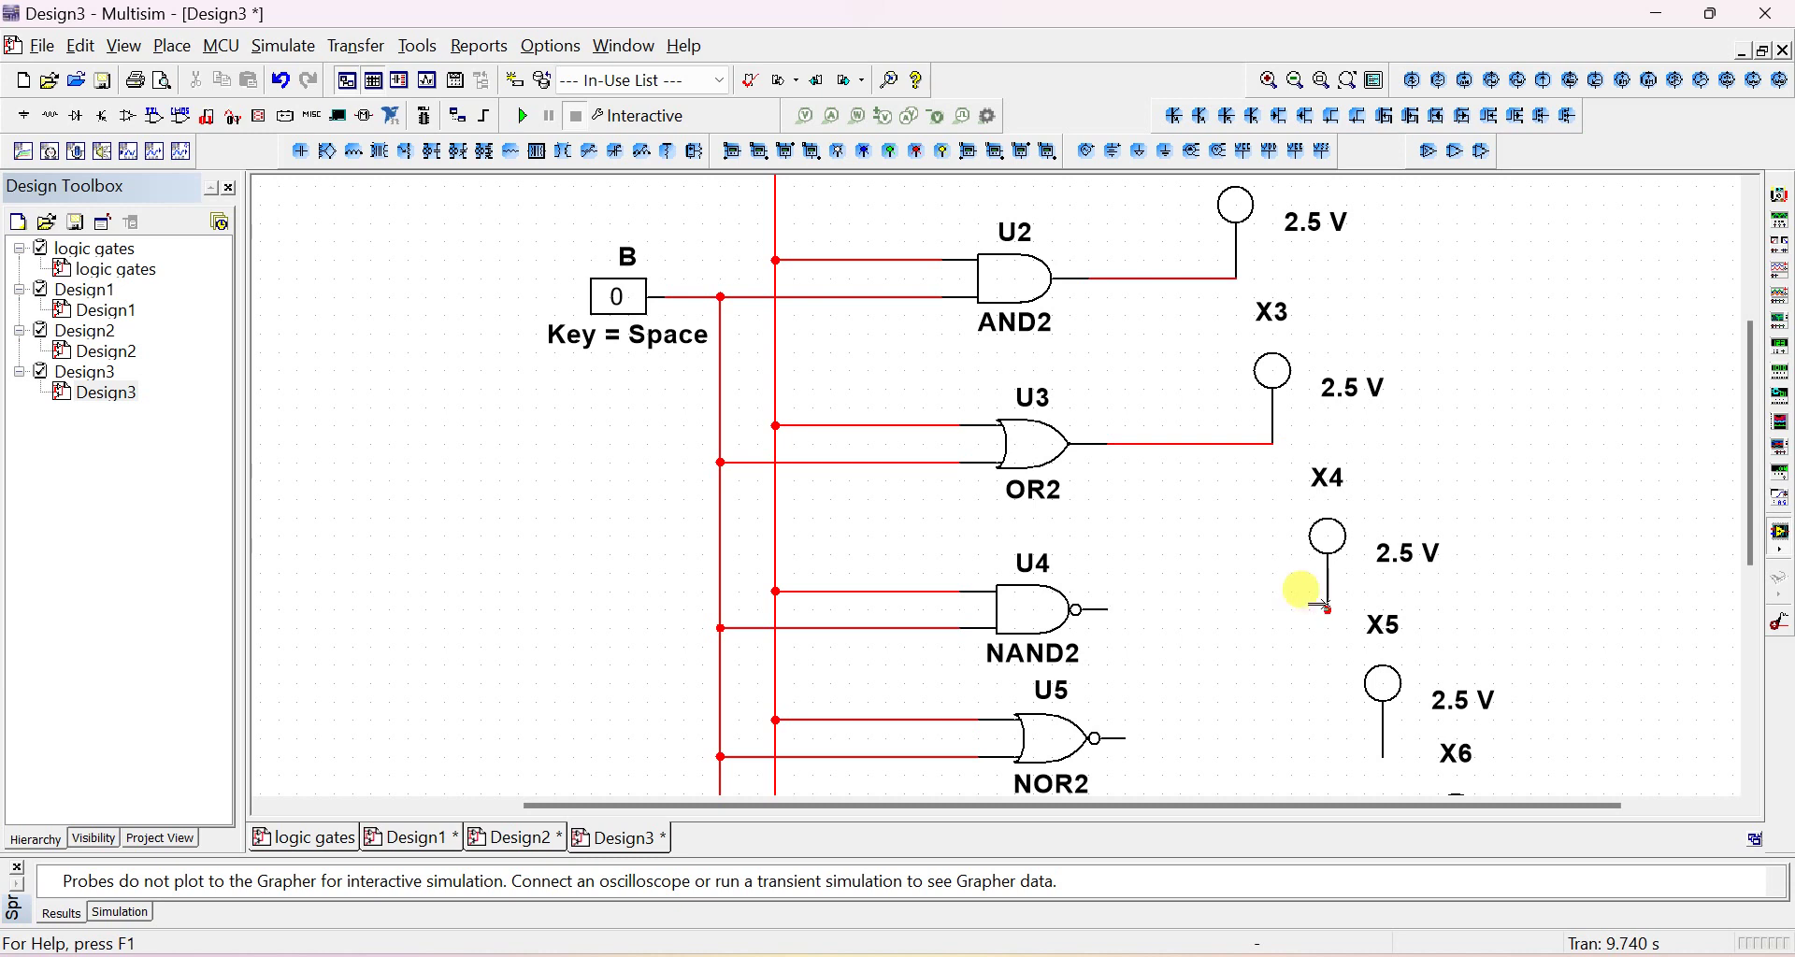
click(1127, 738)
click(1384, 756)
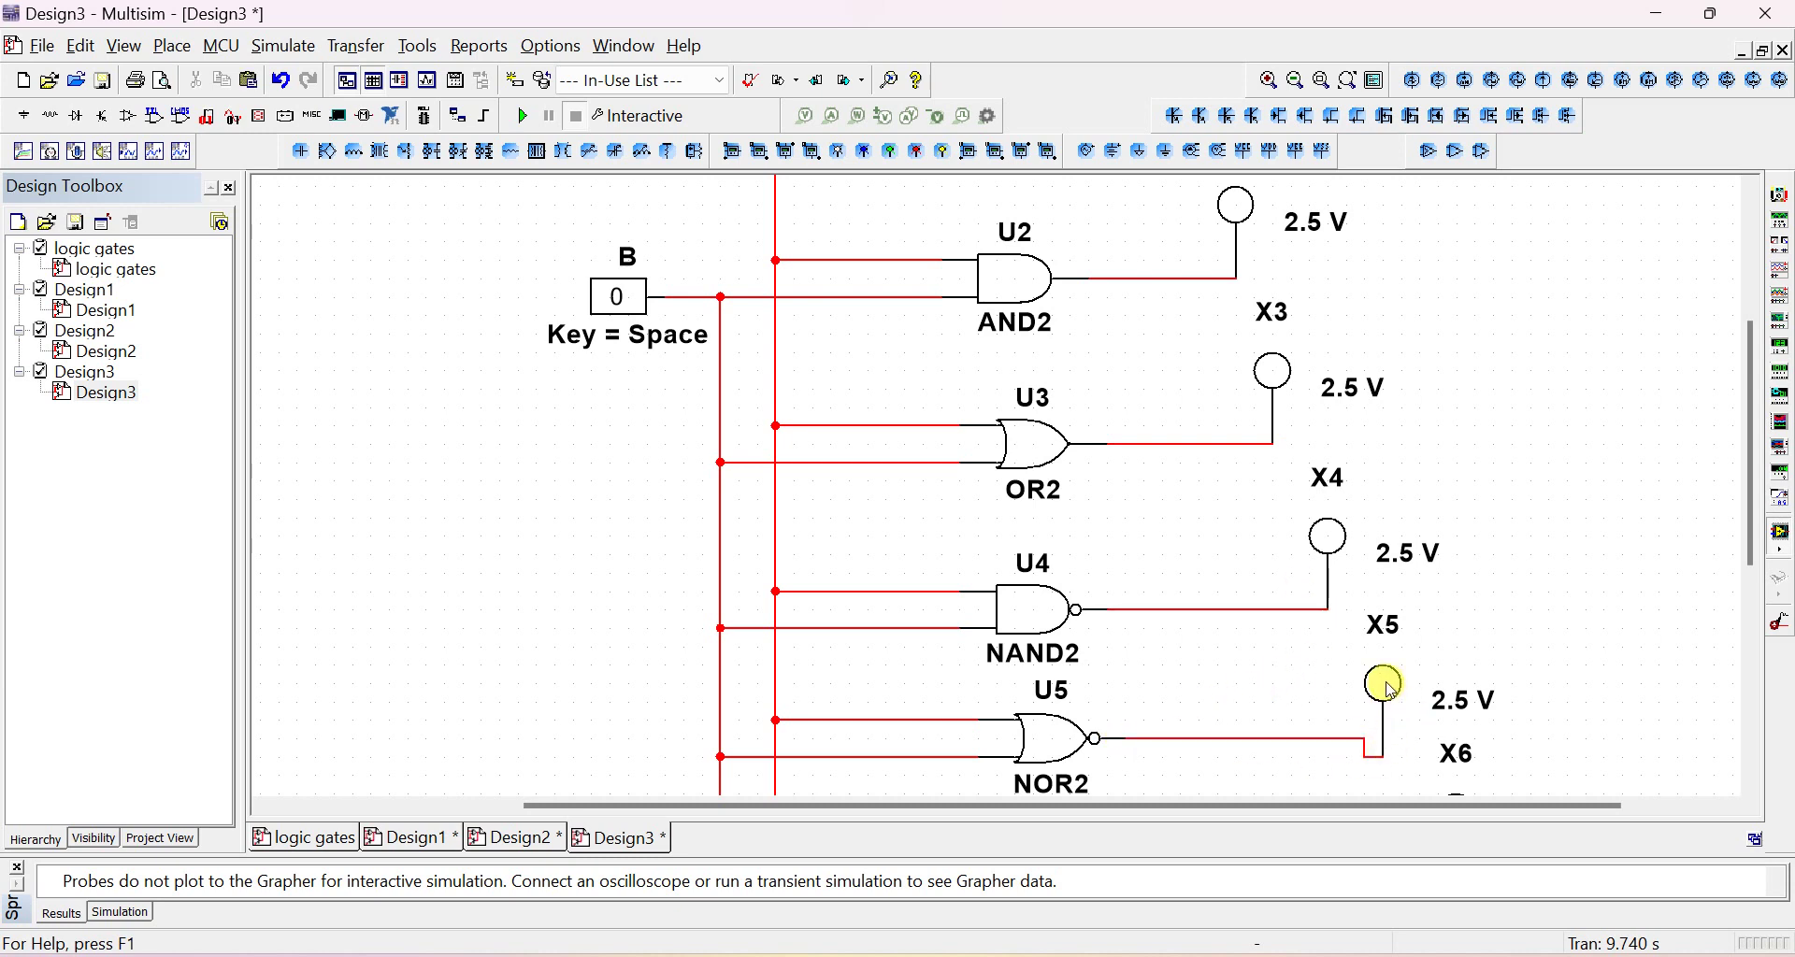
drag(1391, 690, 1405, 677)
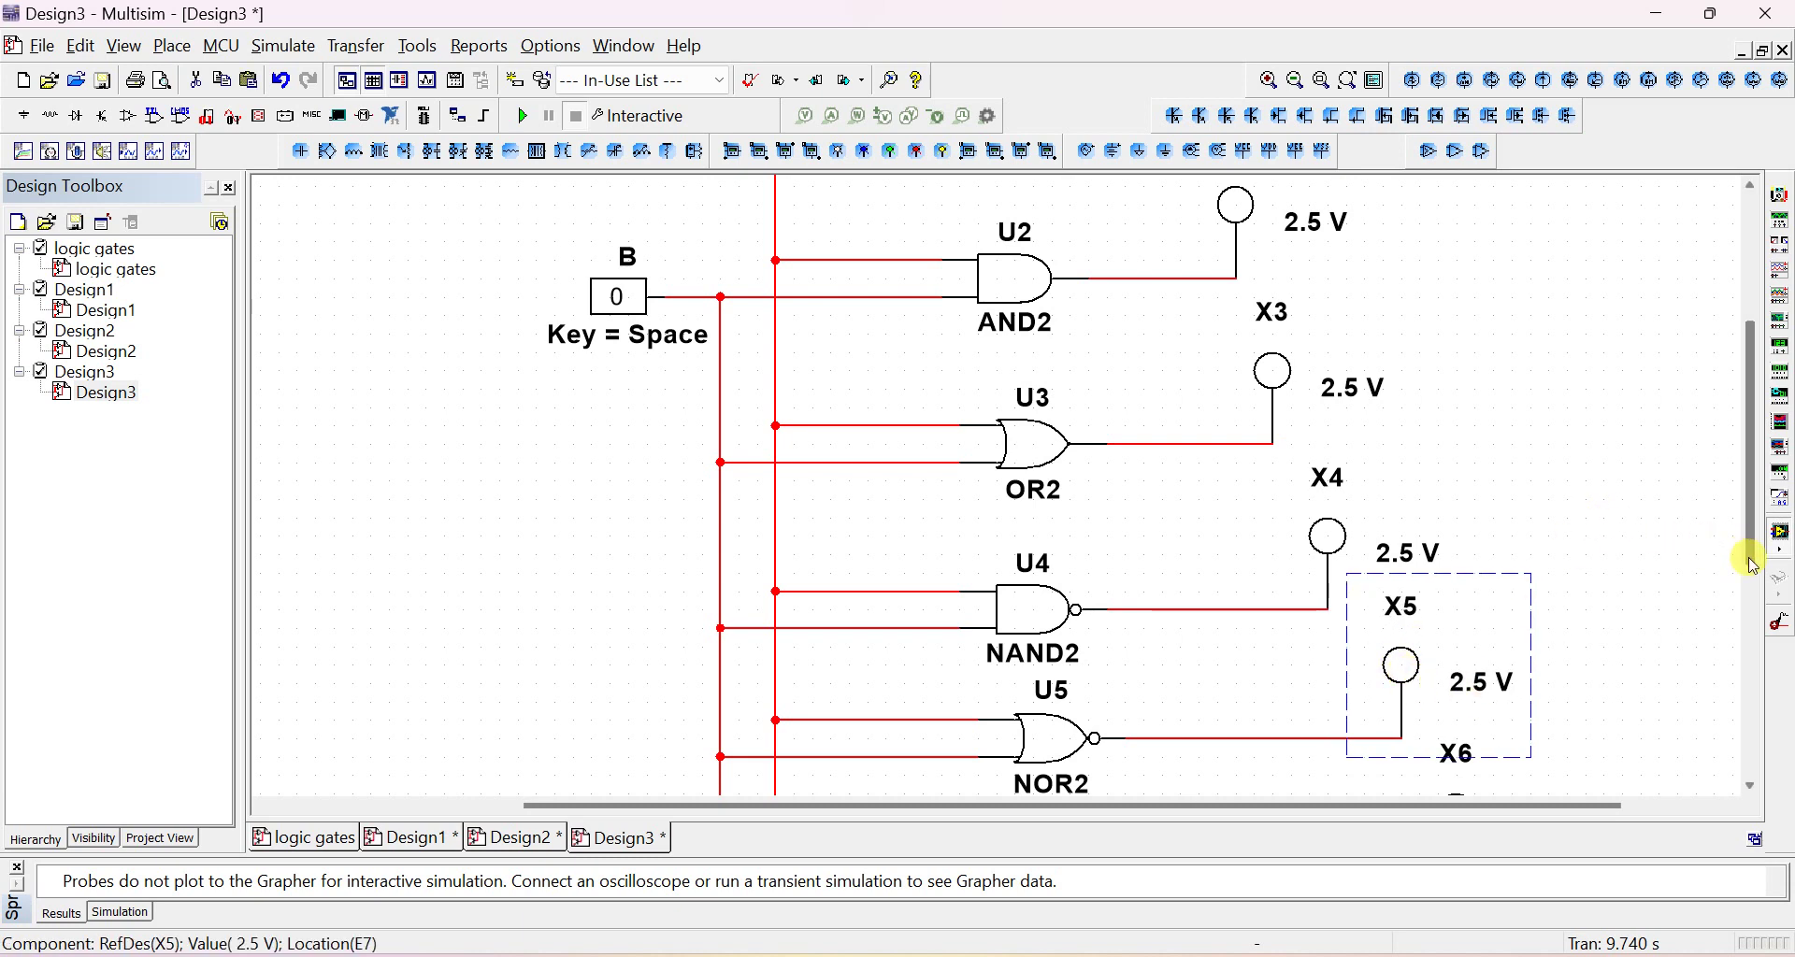
Wire the XOR gate's output to probe X6 and the XNOR gate's output to probe X7
drag(1753, 561, 1674, 673)
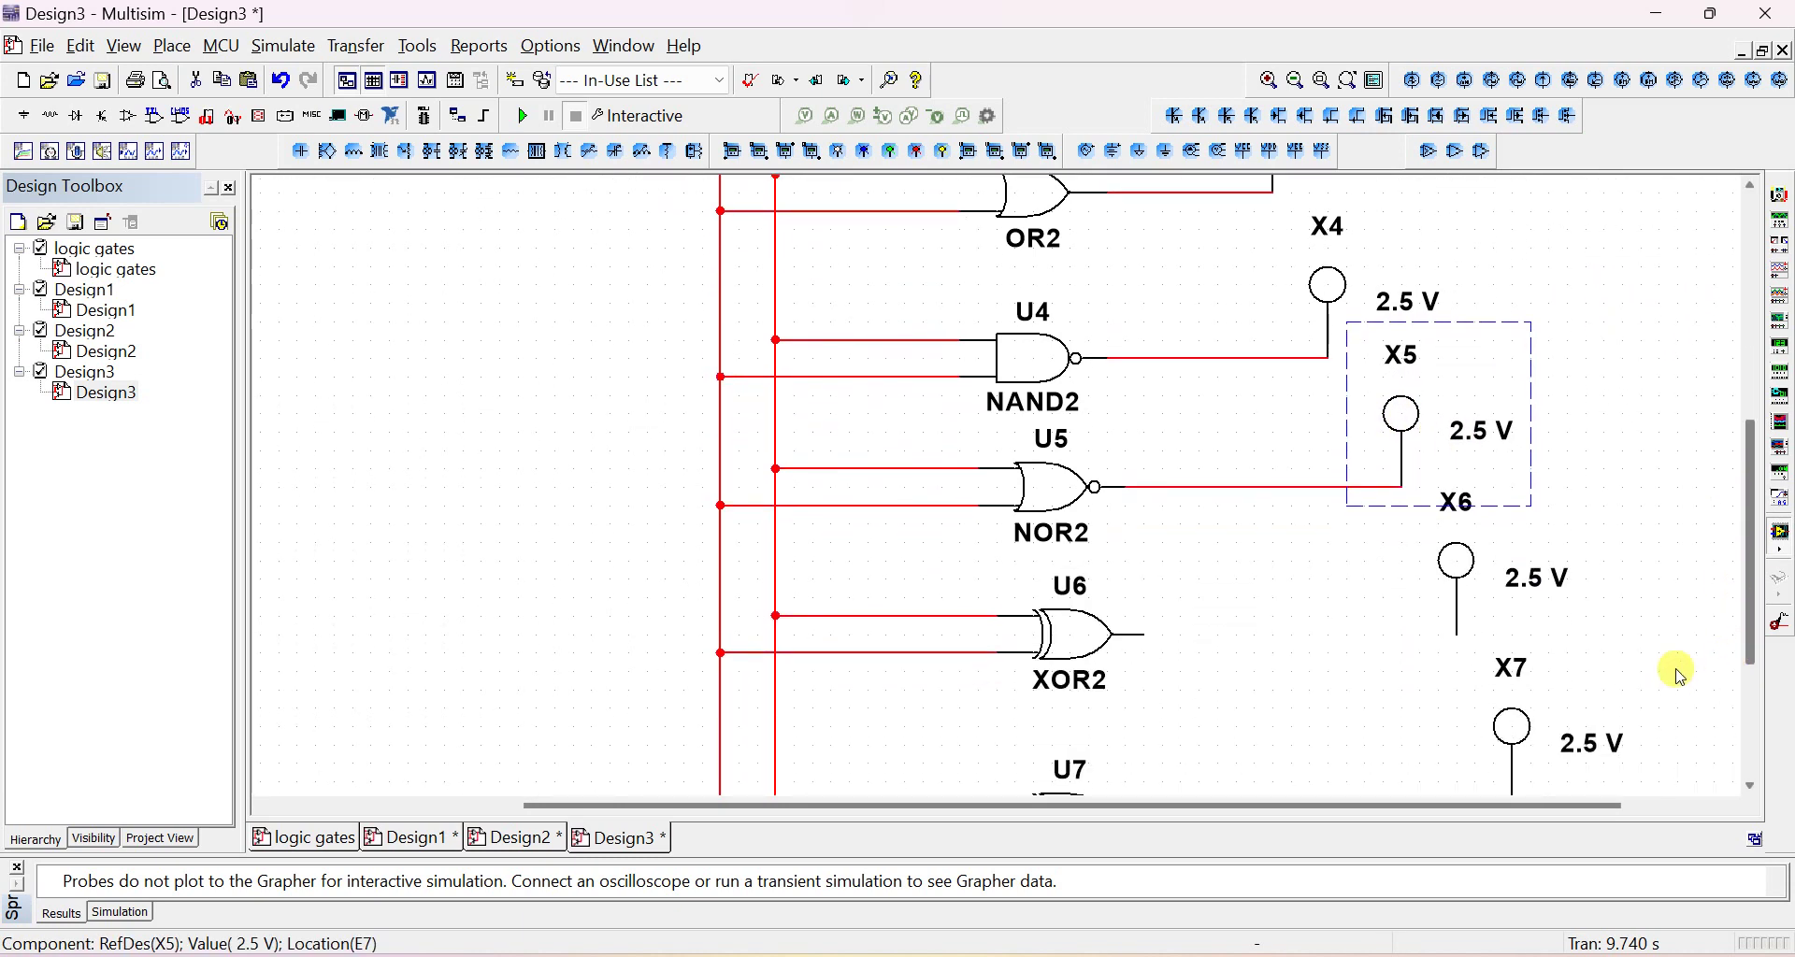
click(1144, 633)
click(1435, 609)
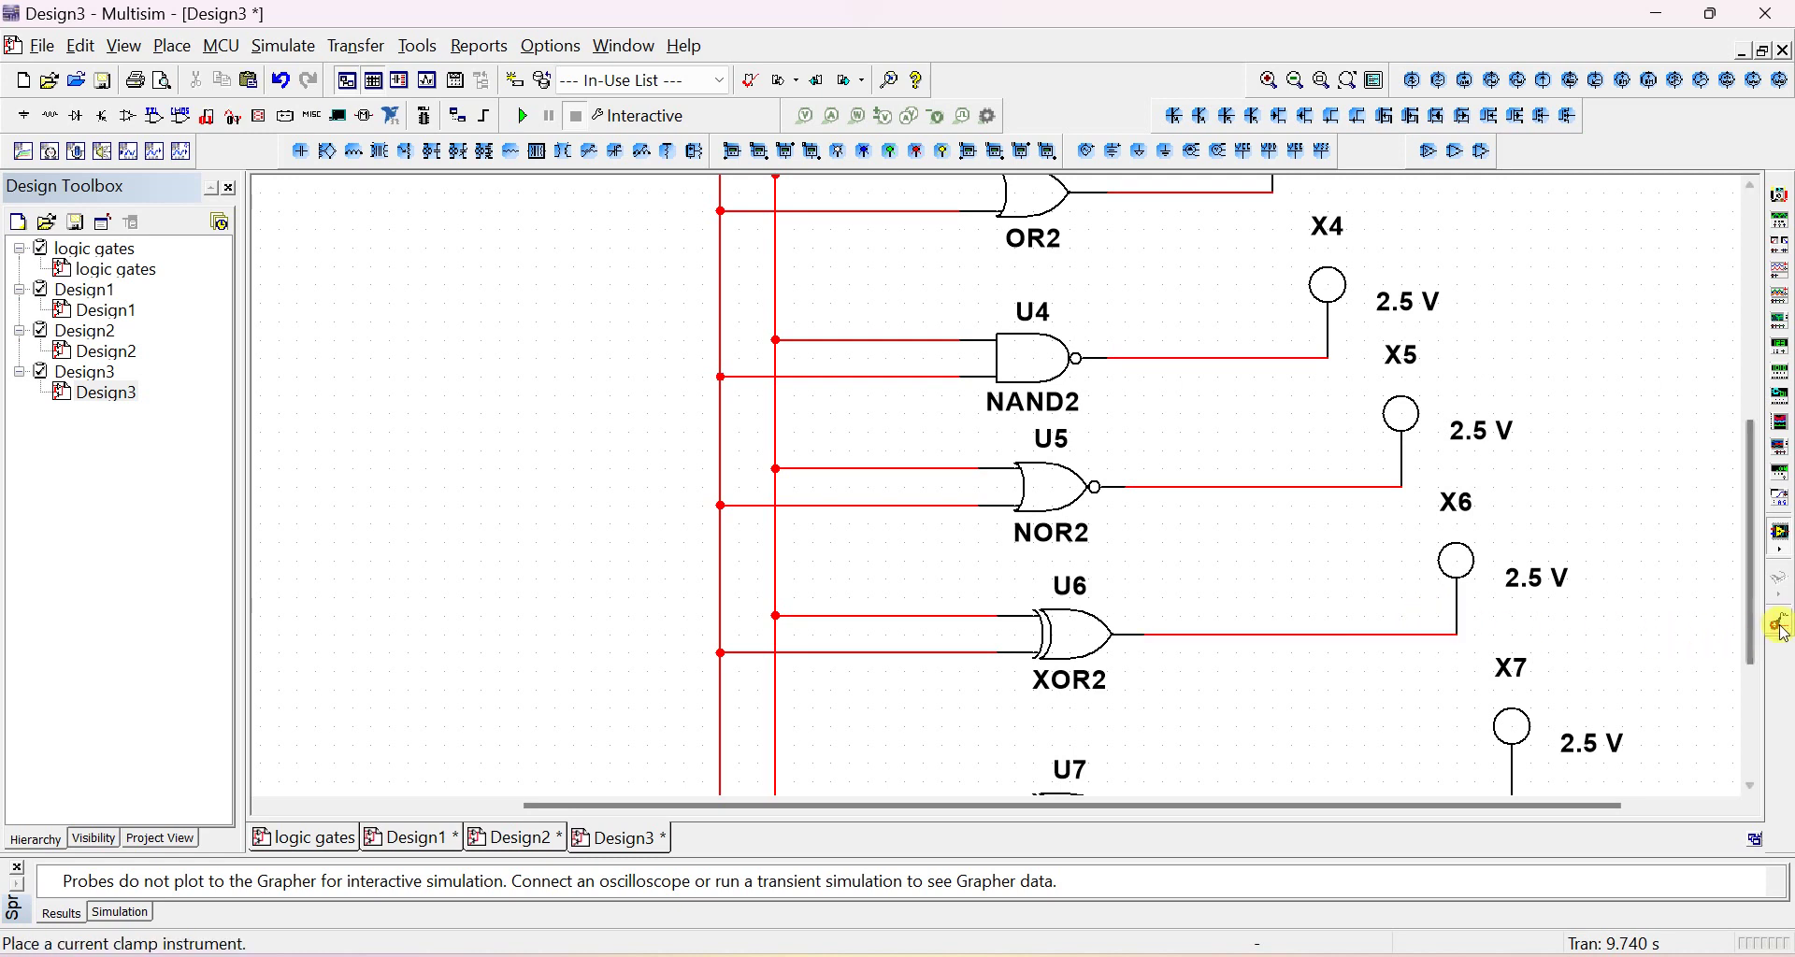
scroll(1747, 643, down, 3)
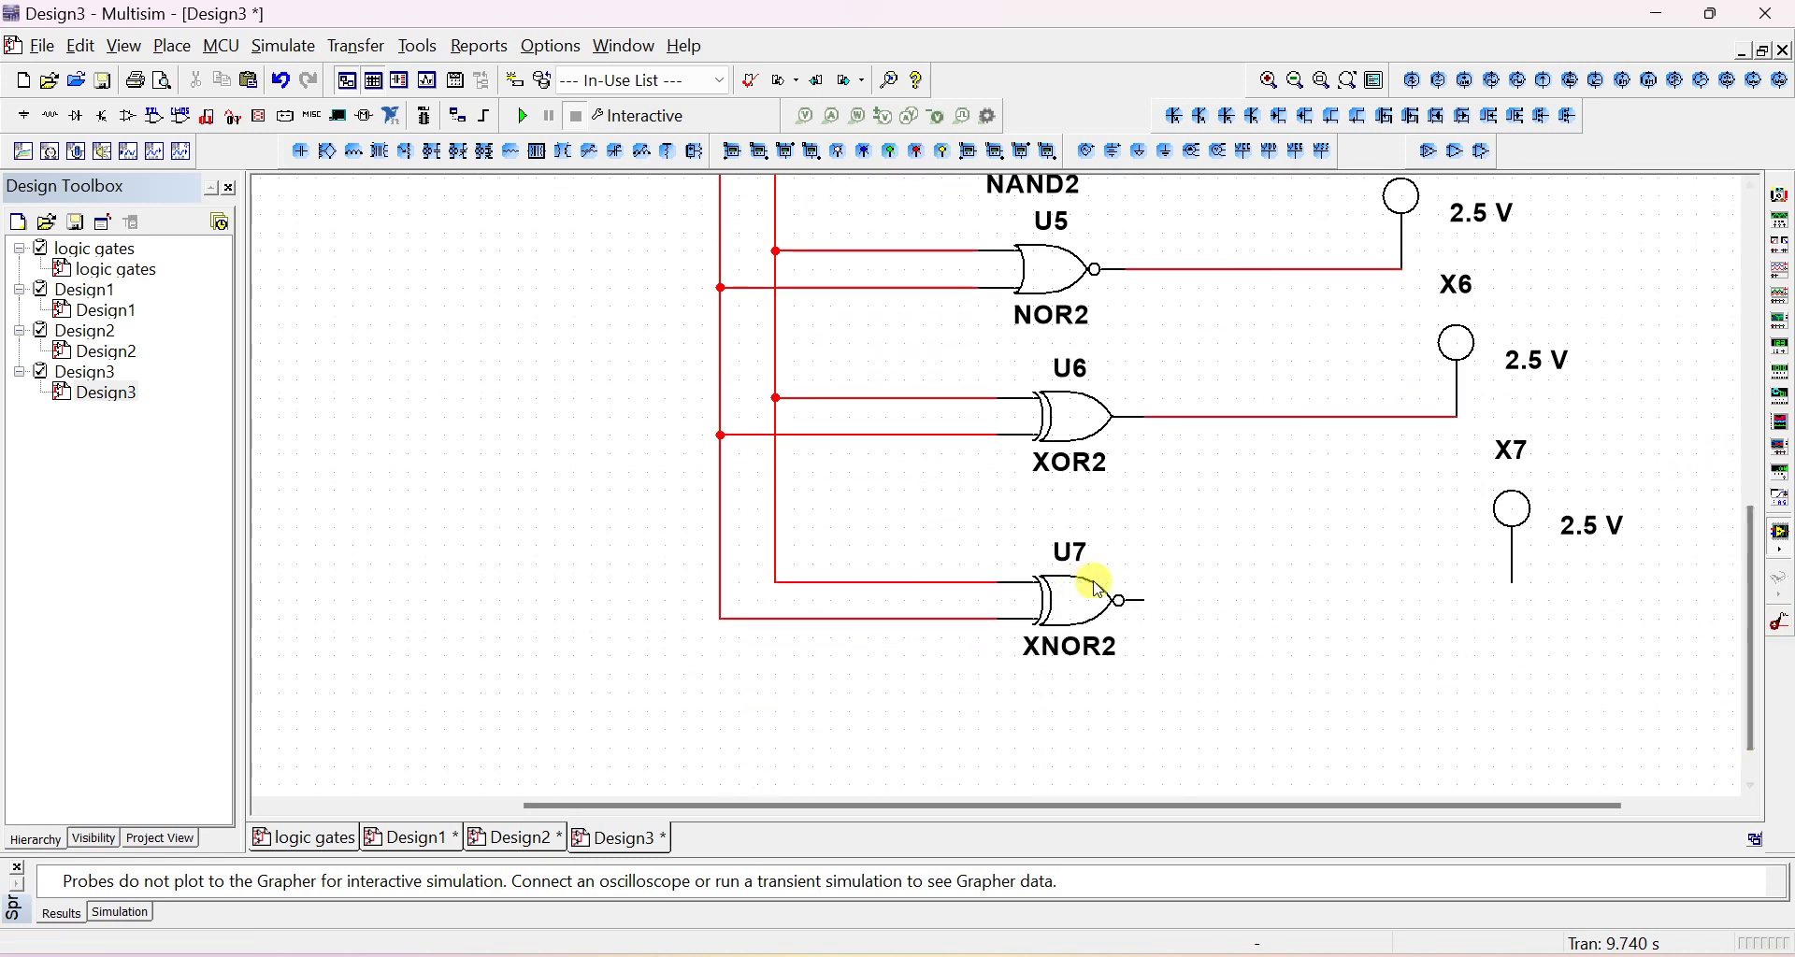
click(1142, 600)
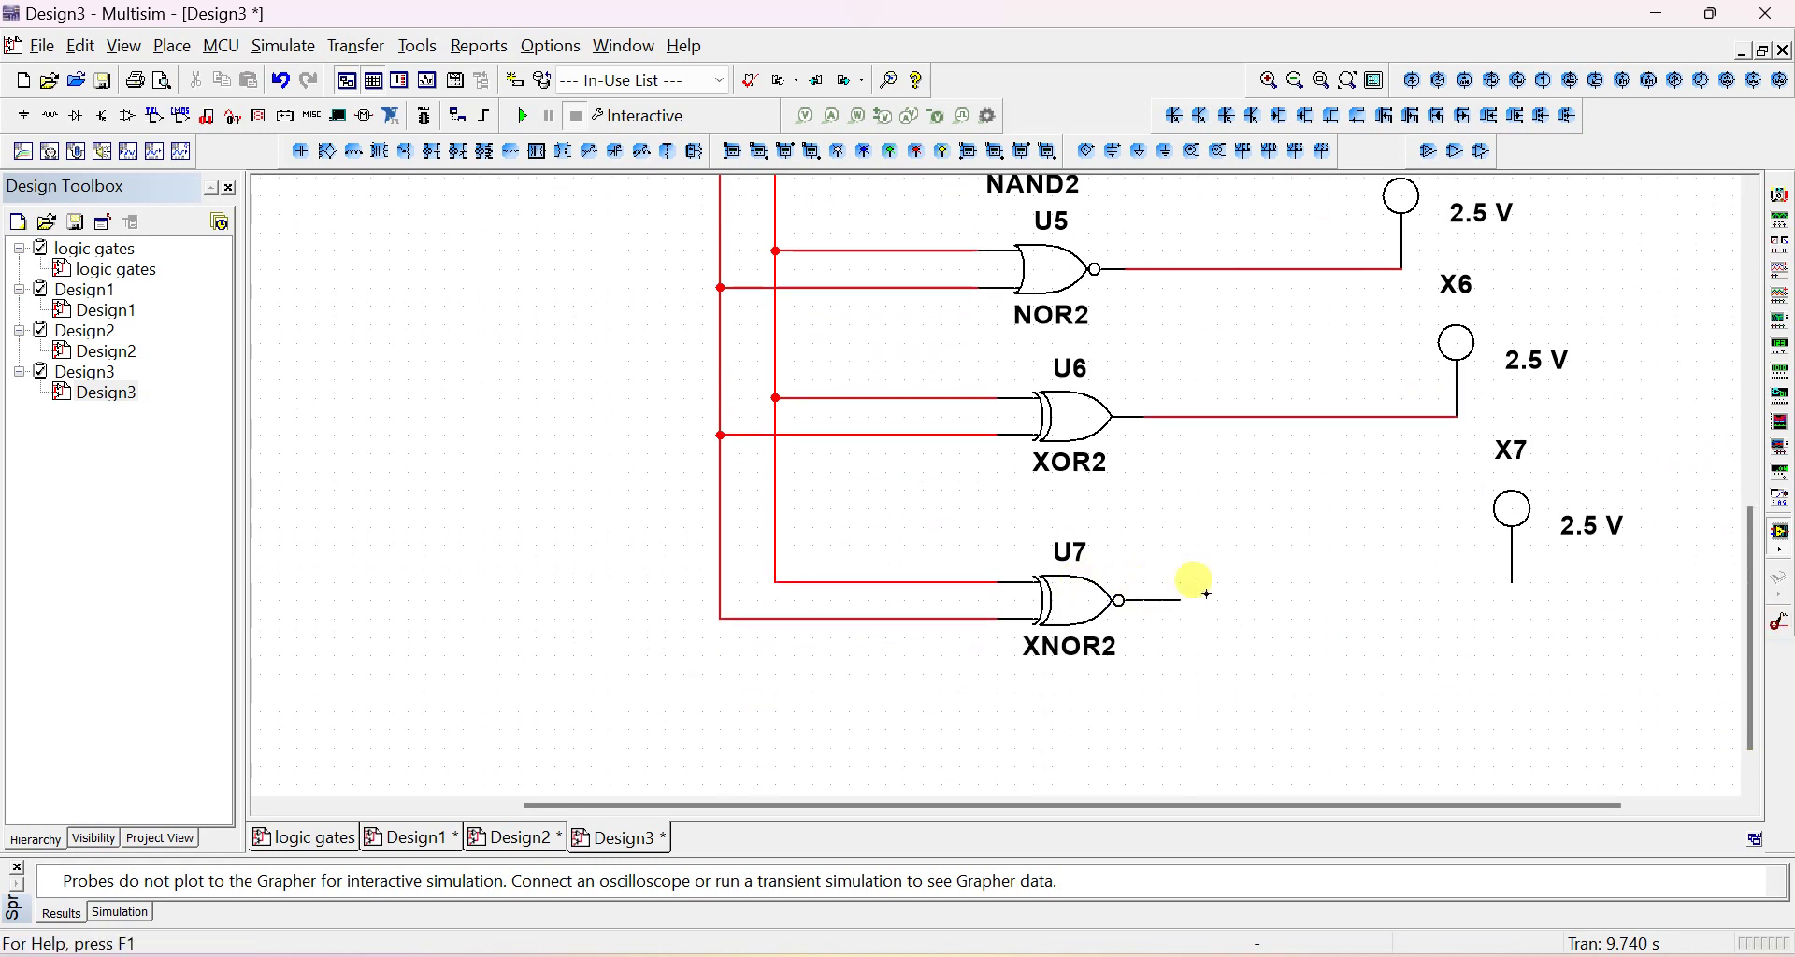
click(1512, 584)
Review the wired schematic from inputs A and B through all seven gates to the output probes
scroll(1411, 589, down, 1)
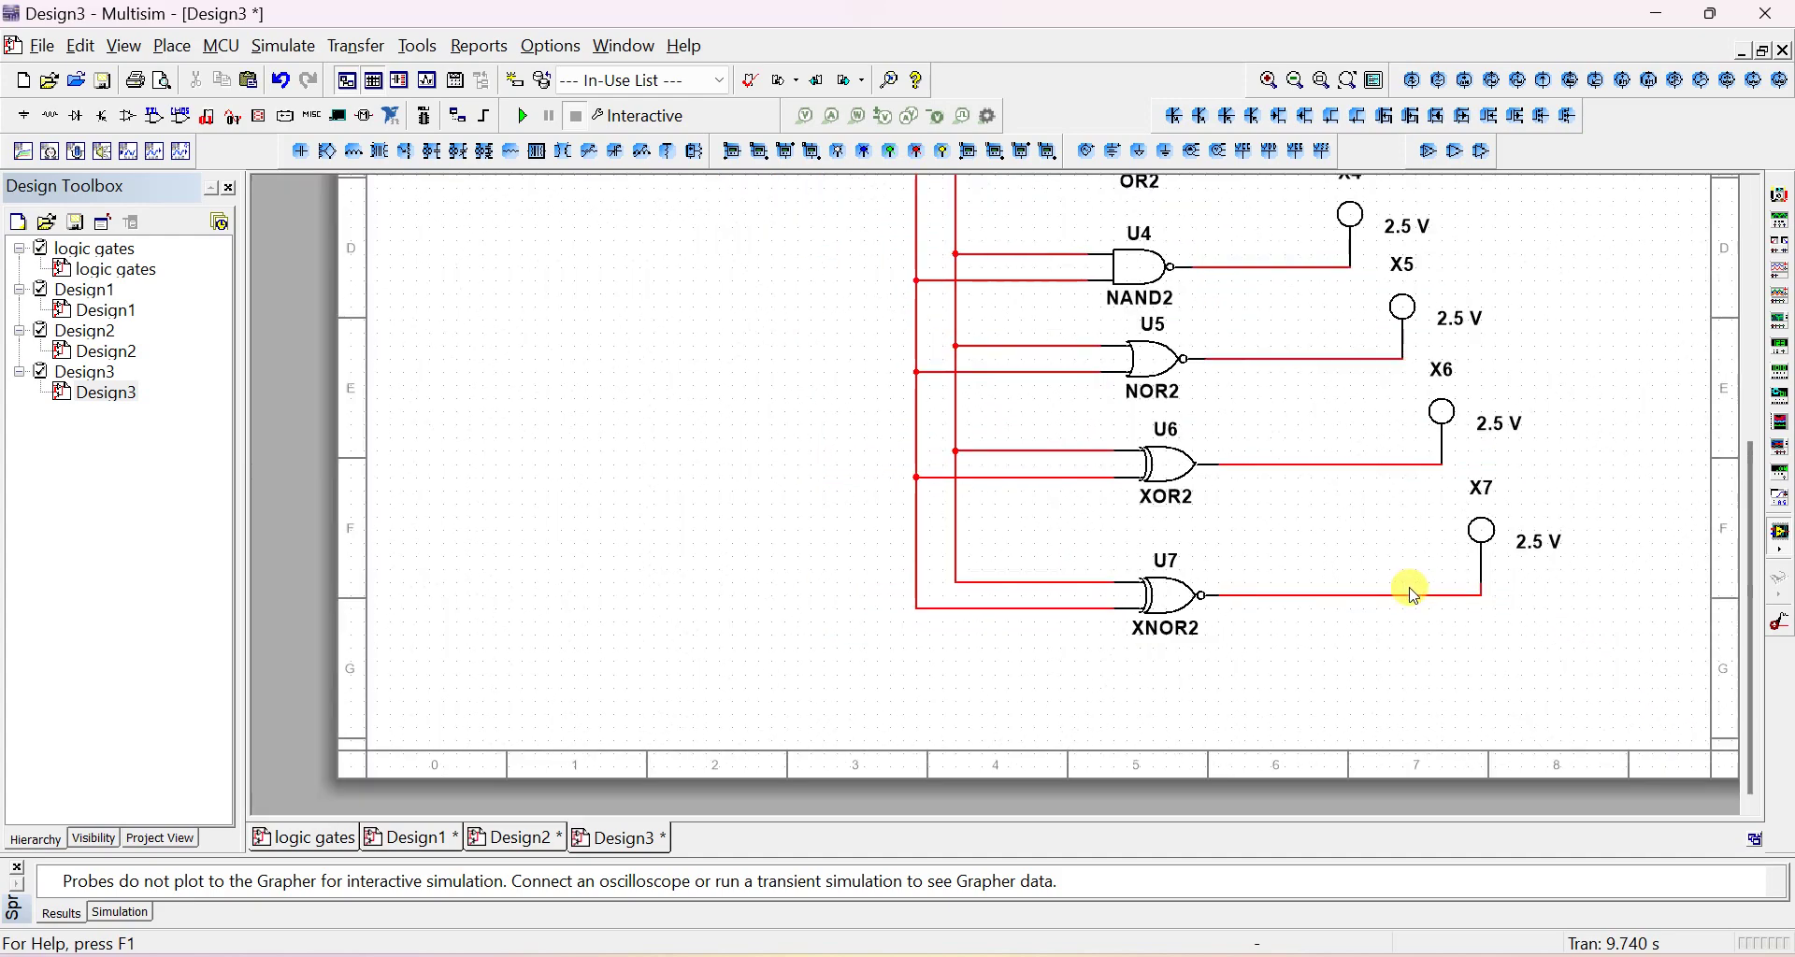
scroll(1415, 595, up, 3)
scroll(1414, 594, down, 4)
scroll(1412, 598, up, 2)
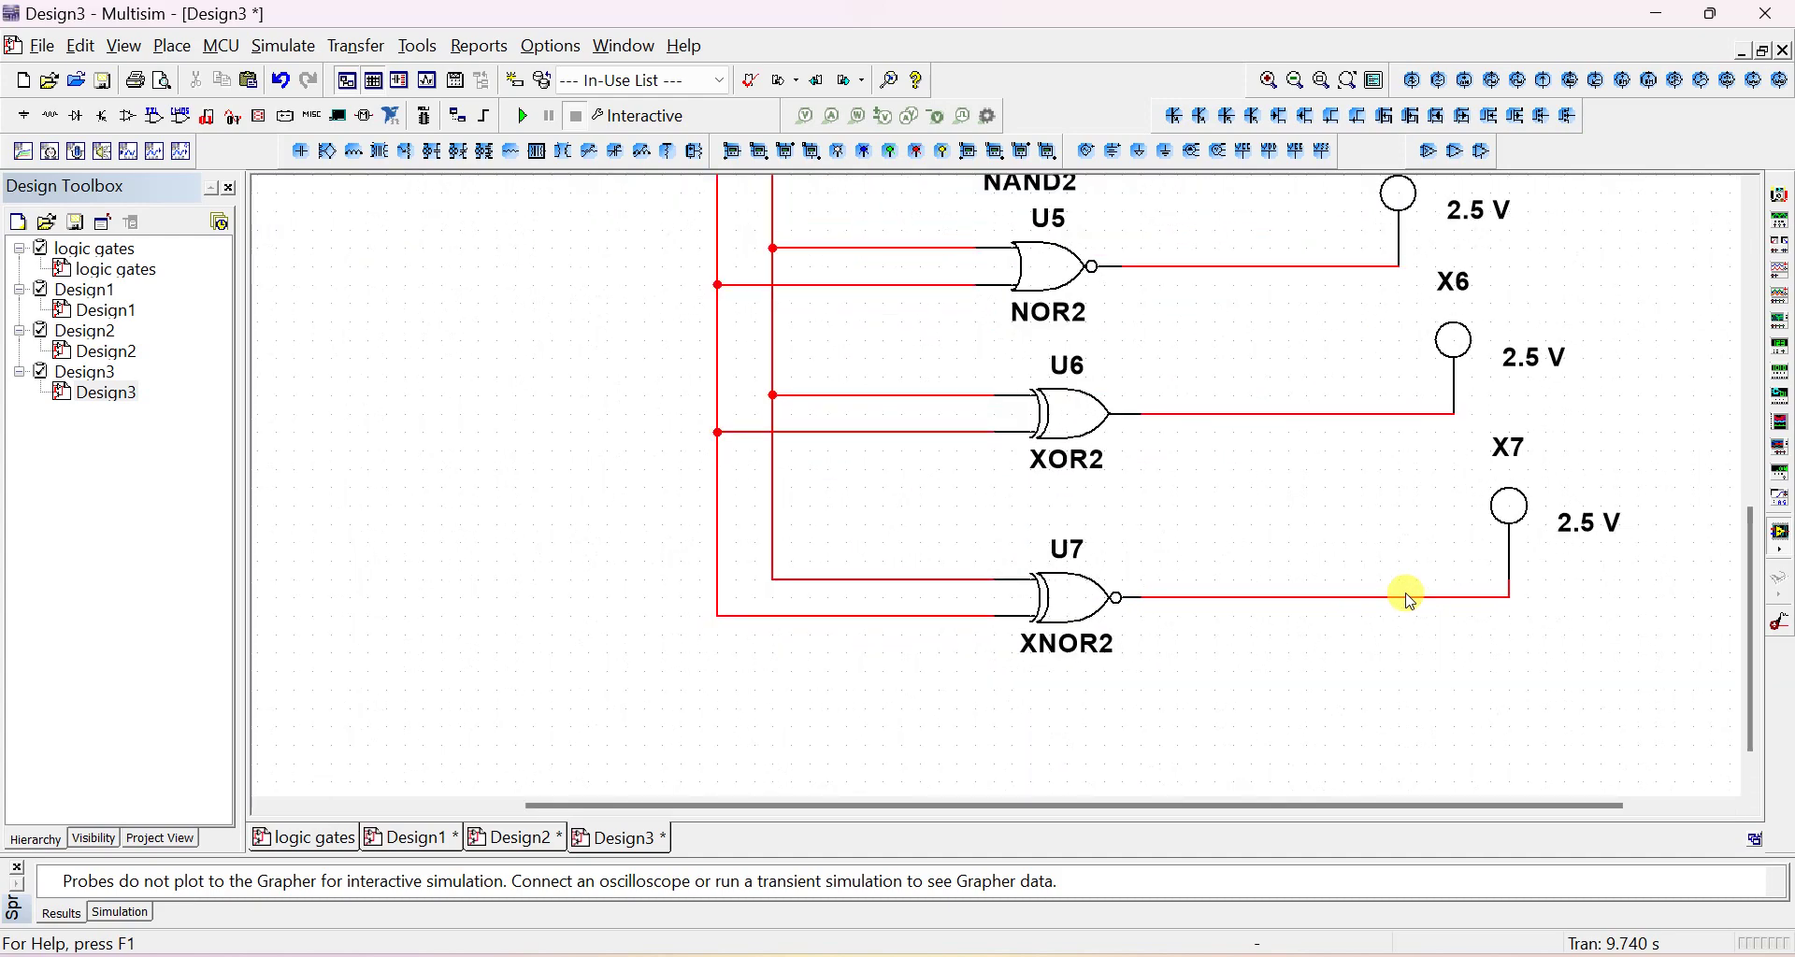
scroll(1410, 598, down, 2)
scroll(1404, 602, up, 1)
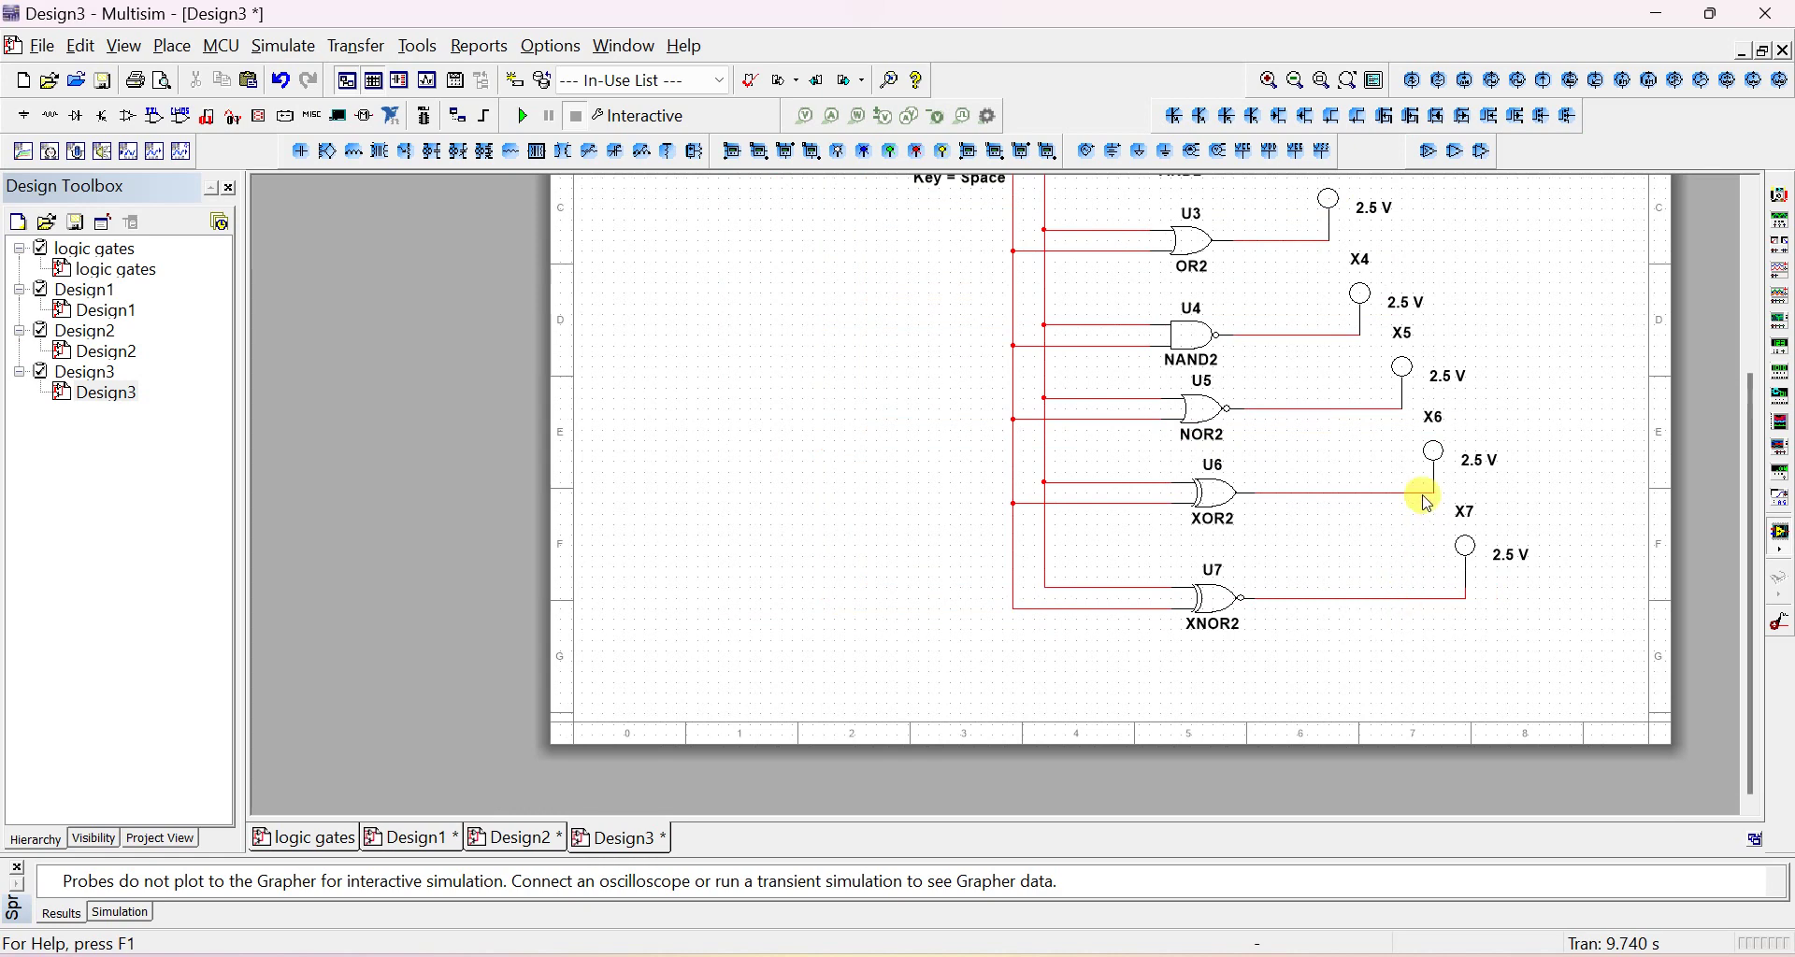
scroll(1434, 412, up, 5)
scroll(1443, 412, down, 3)
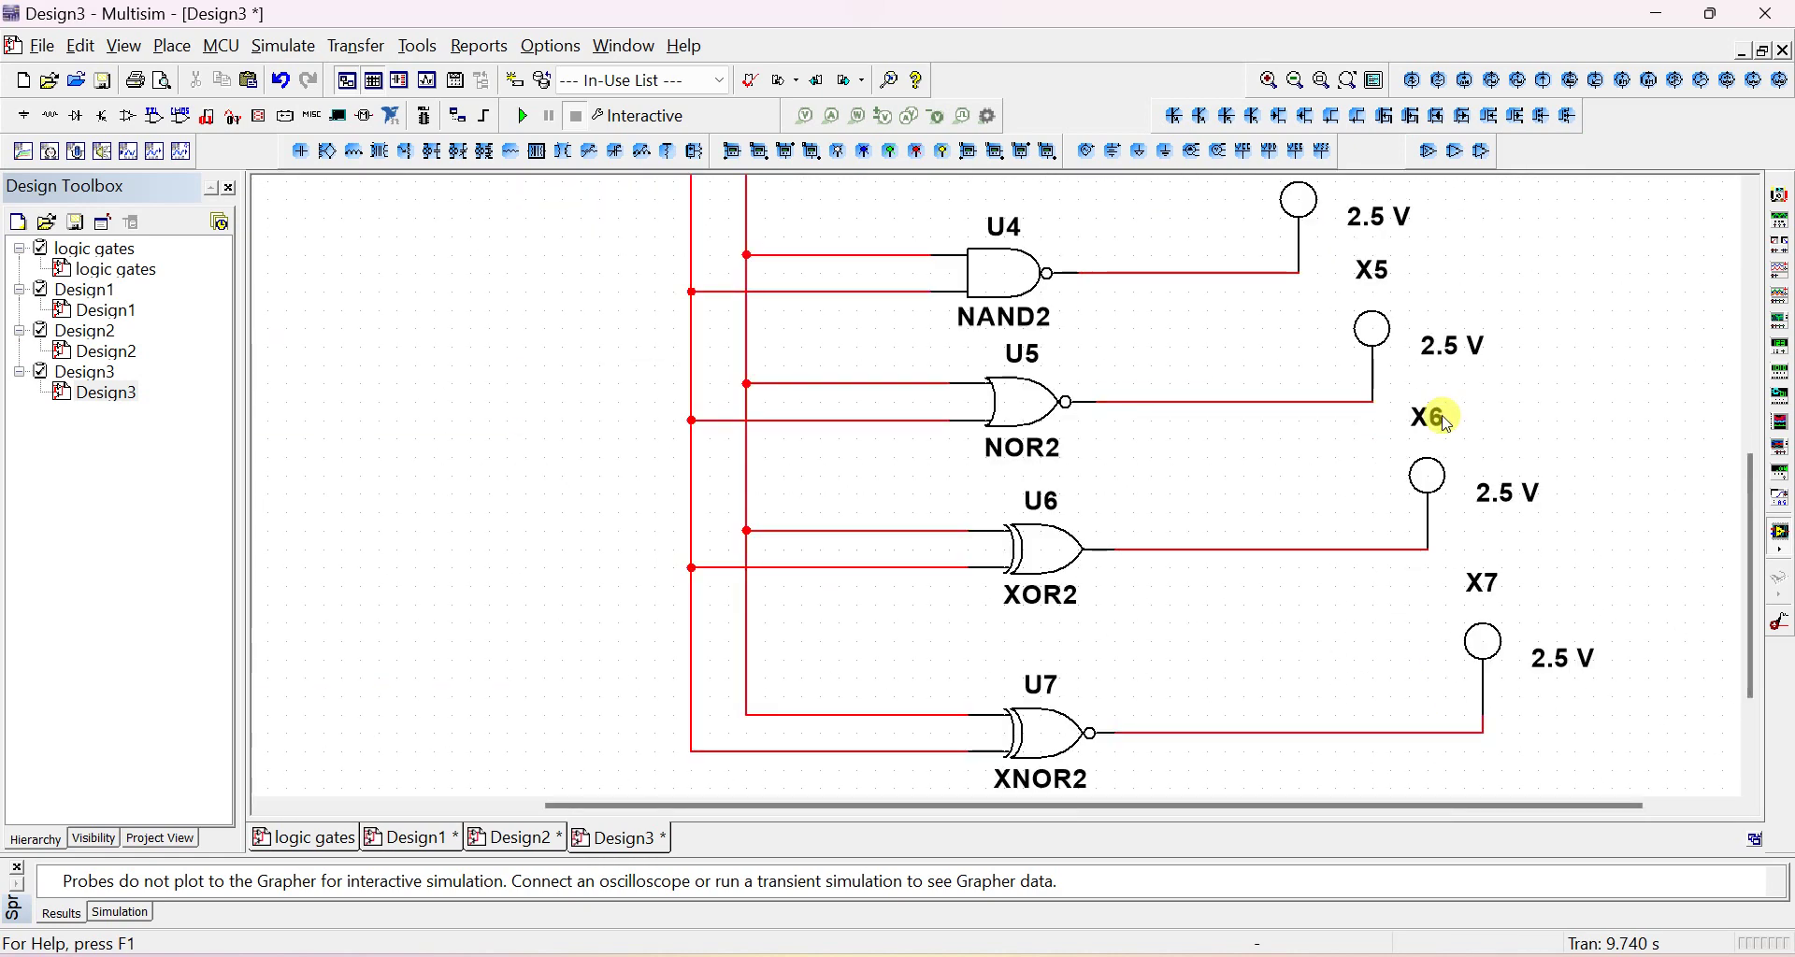
scroll(1447, 426, down, 3)
scroll(1750, 341, up, 1)
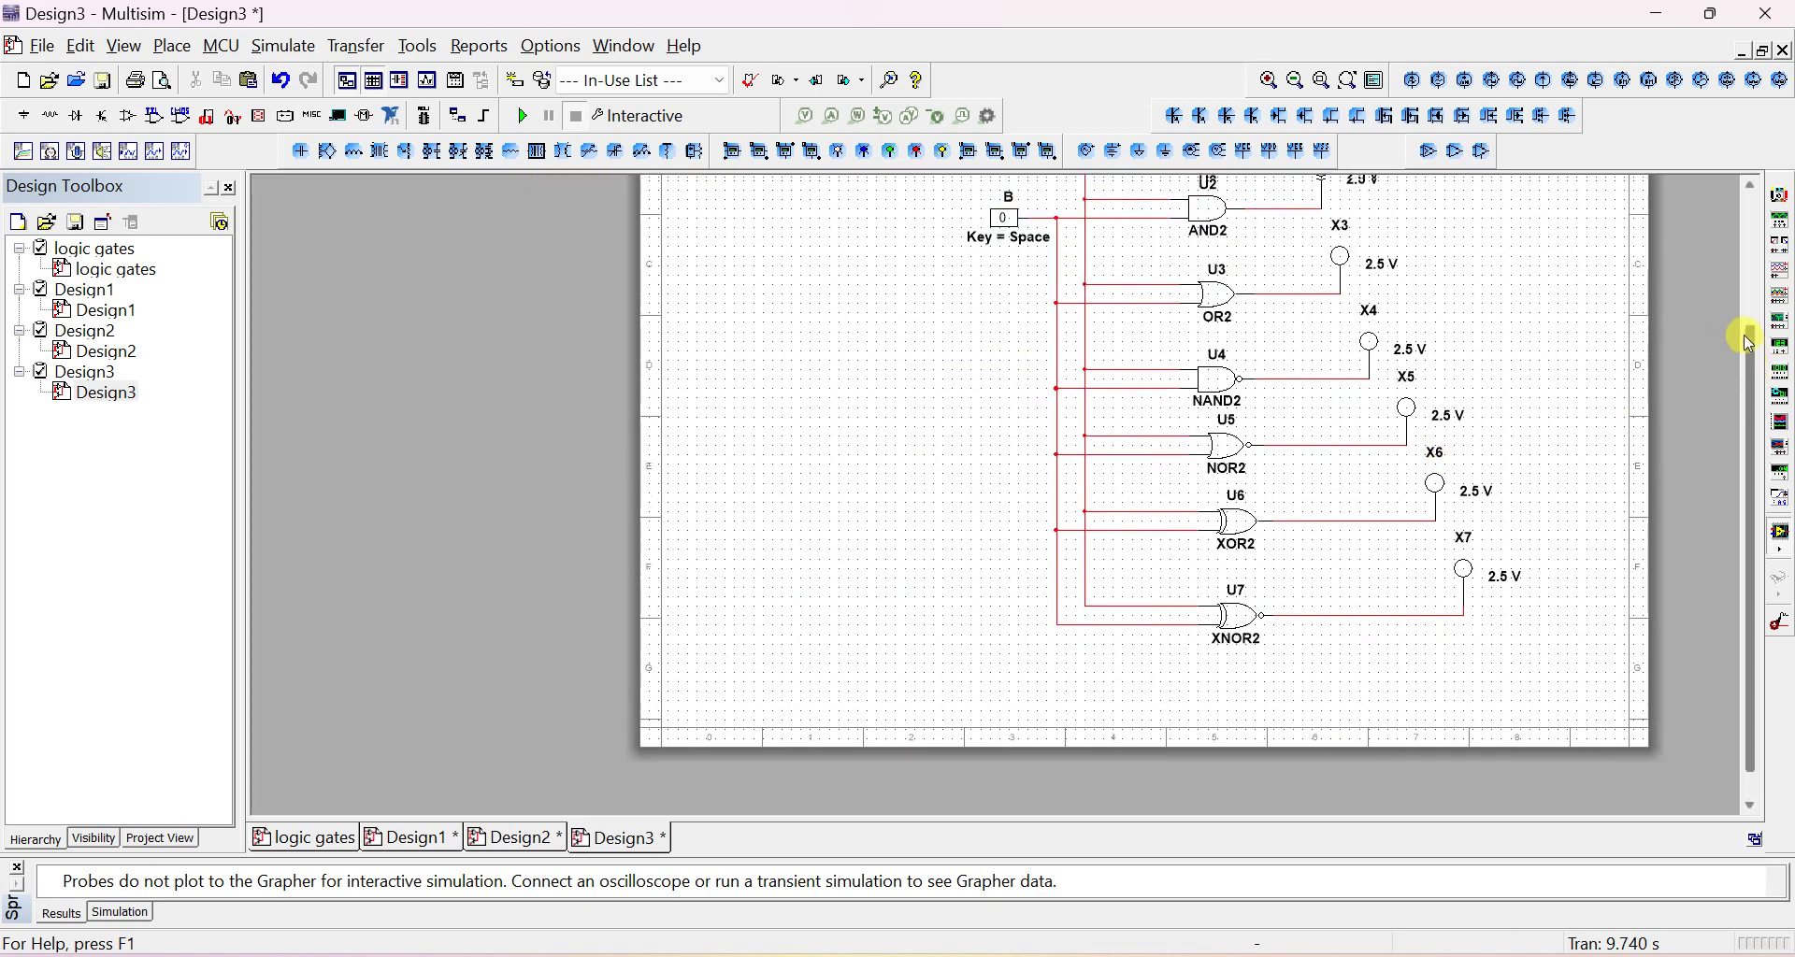
scroll(1750, 341, up, 2)
scroll(1154, 312, up, 2)
scroll(1162, 325, down, 2)
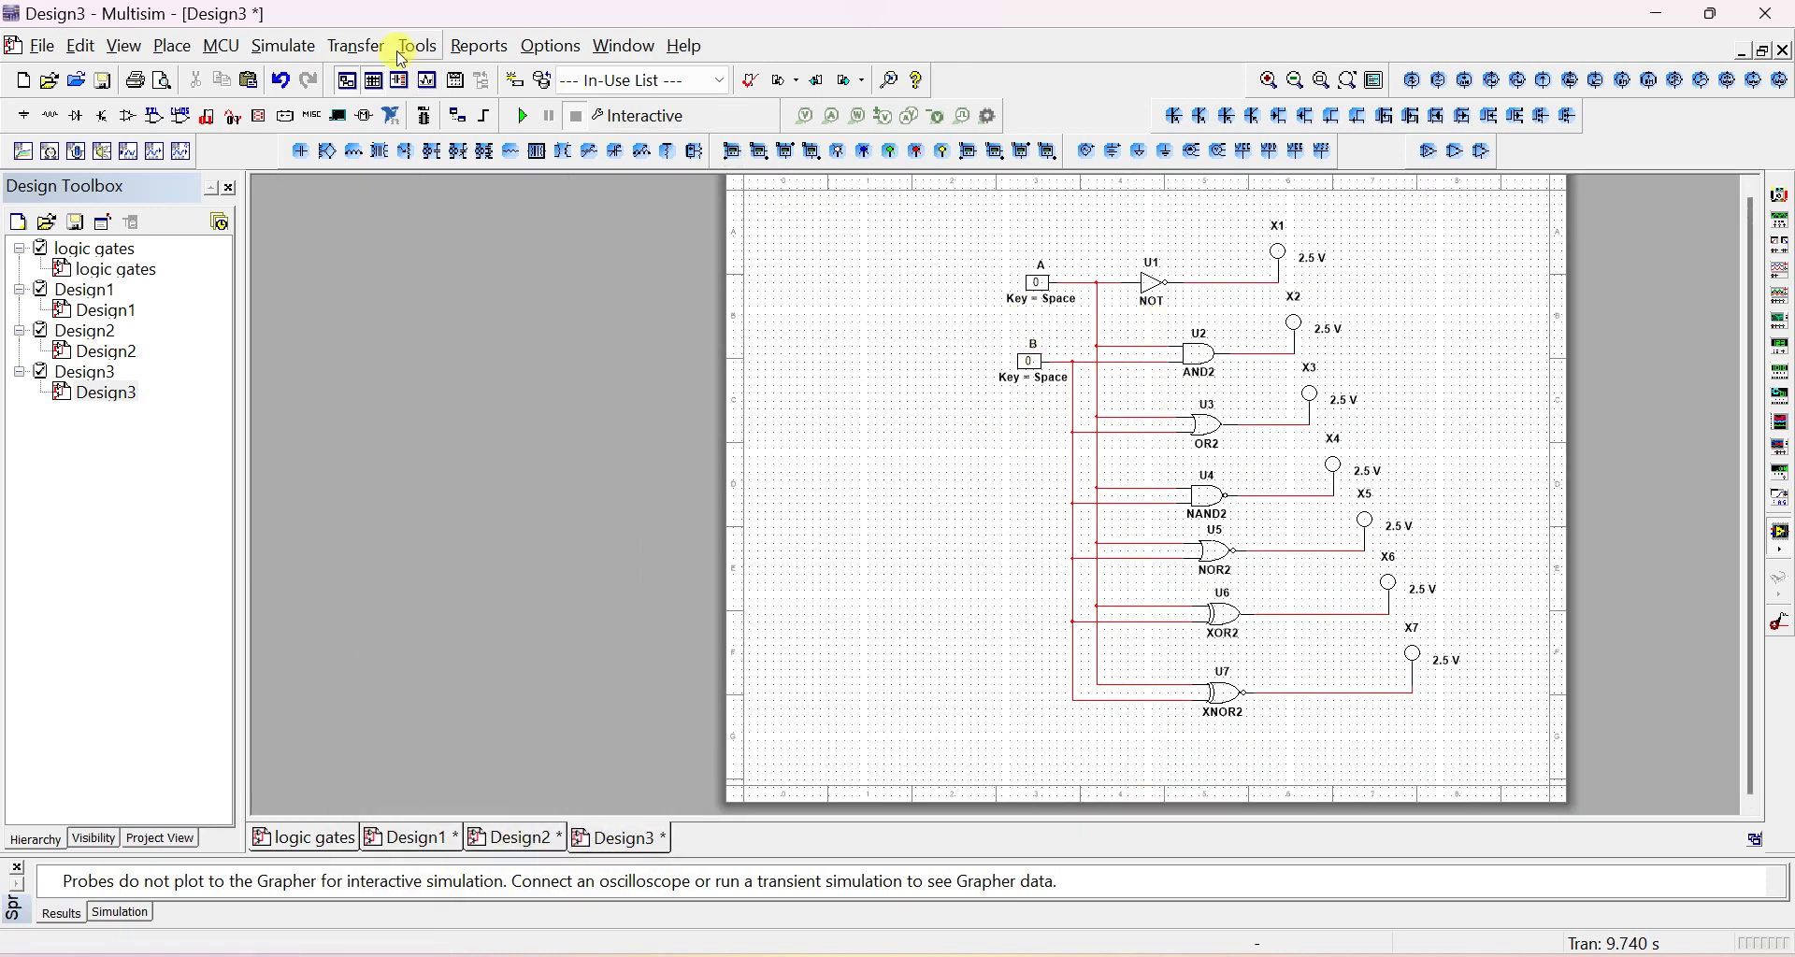
Place the text "Verification of truth table" above the circuit and format it as size 22, blue and bold
click(172, 46)
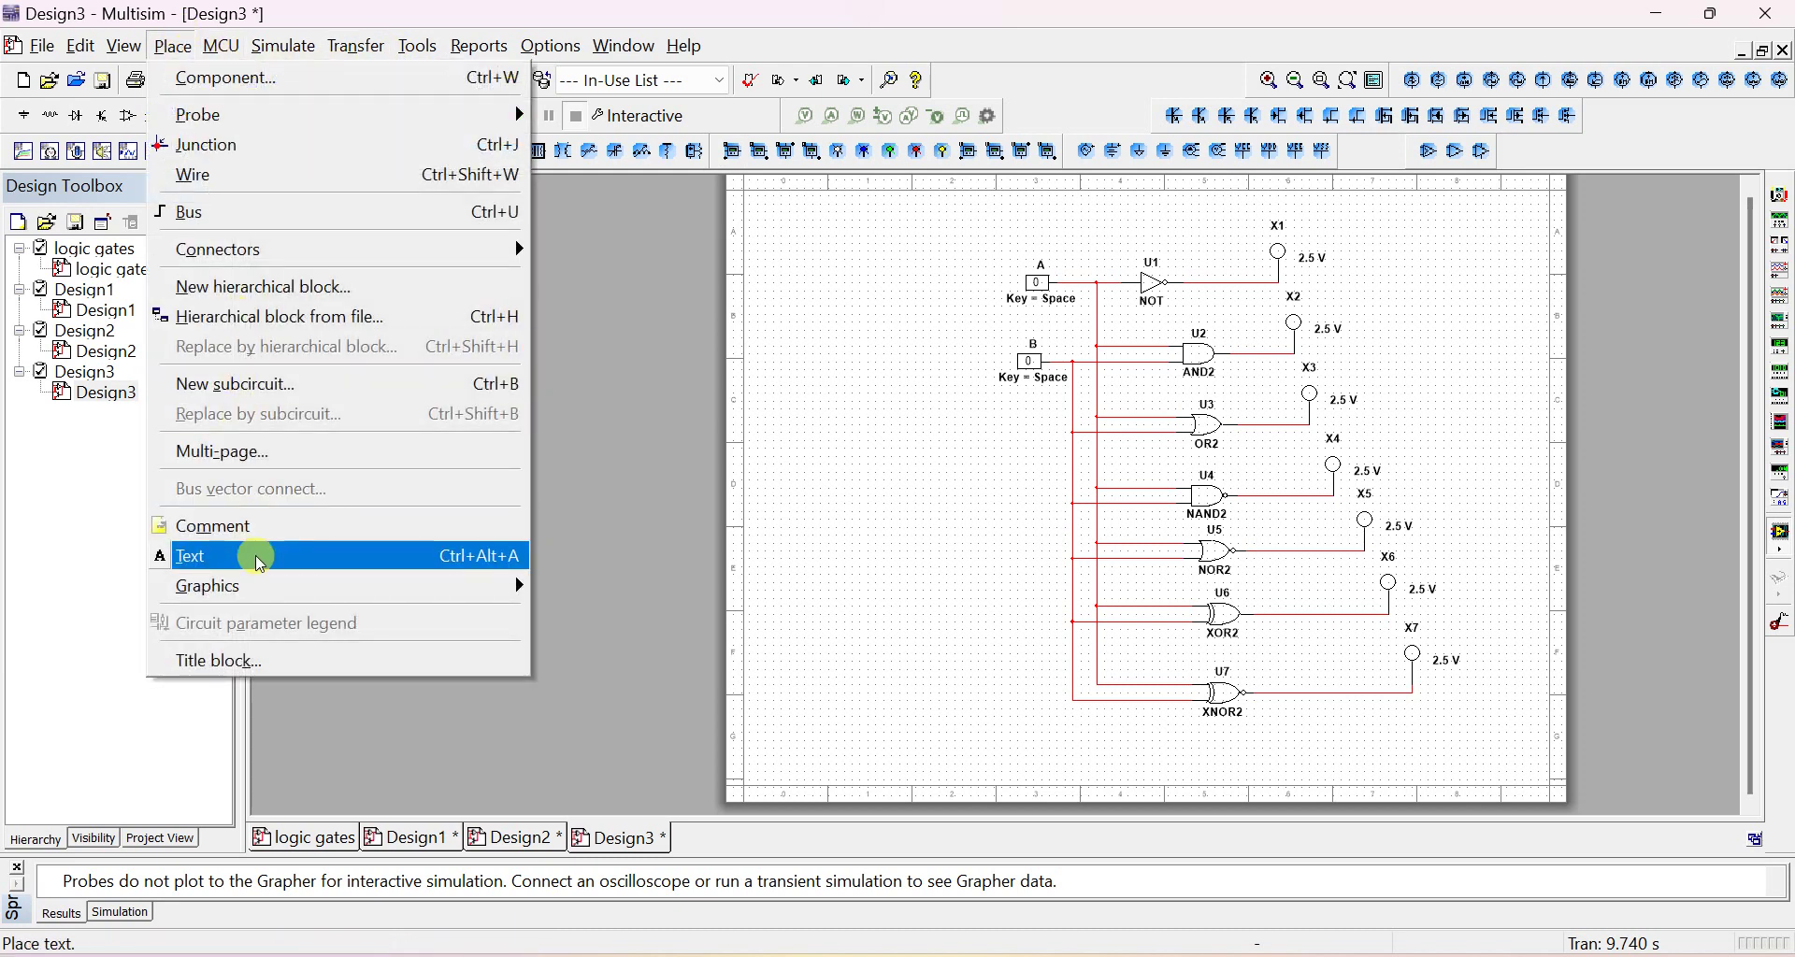
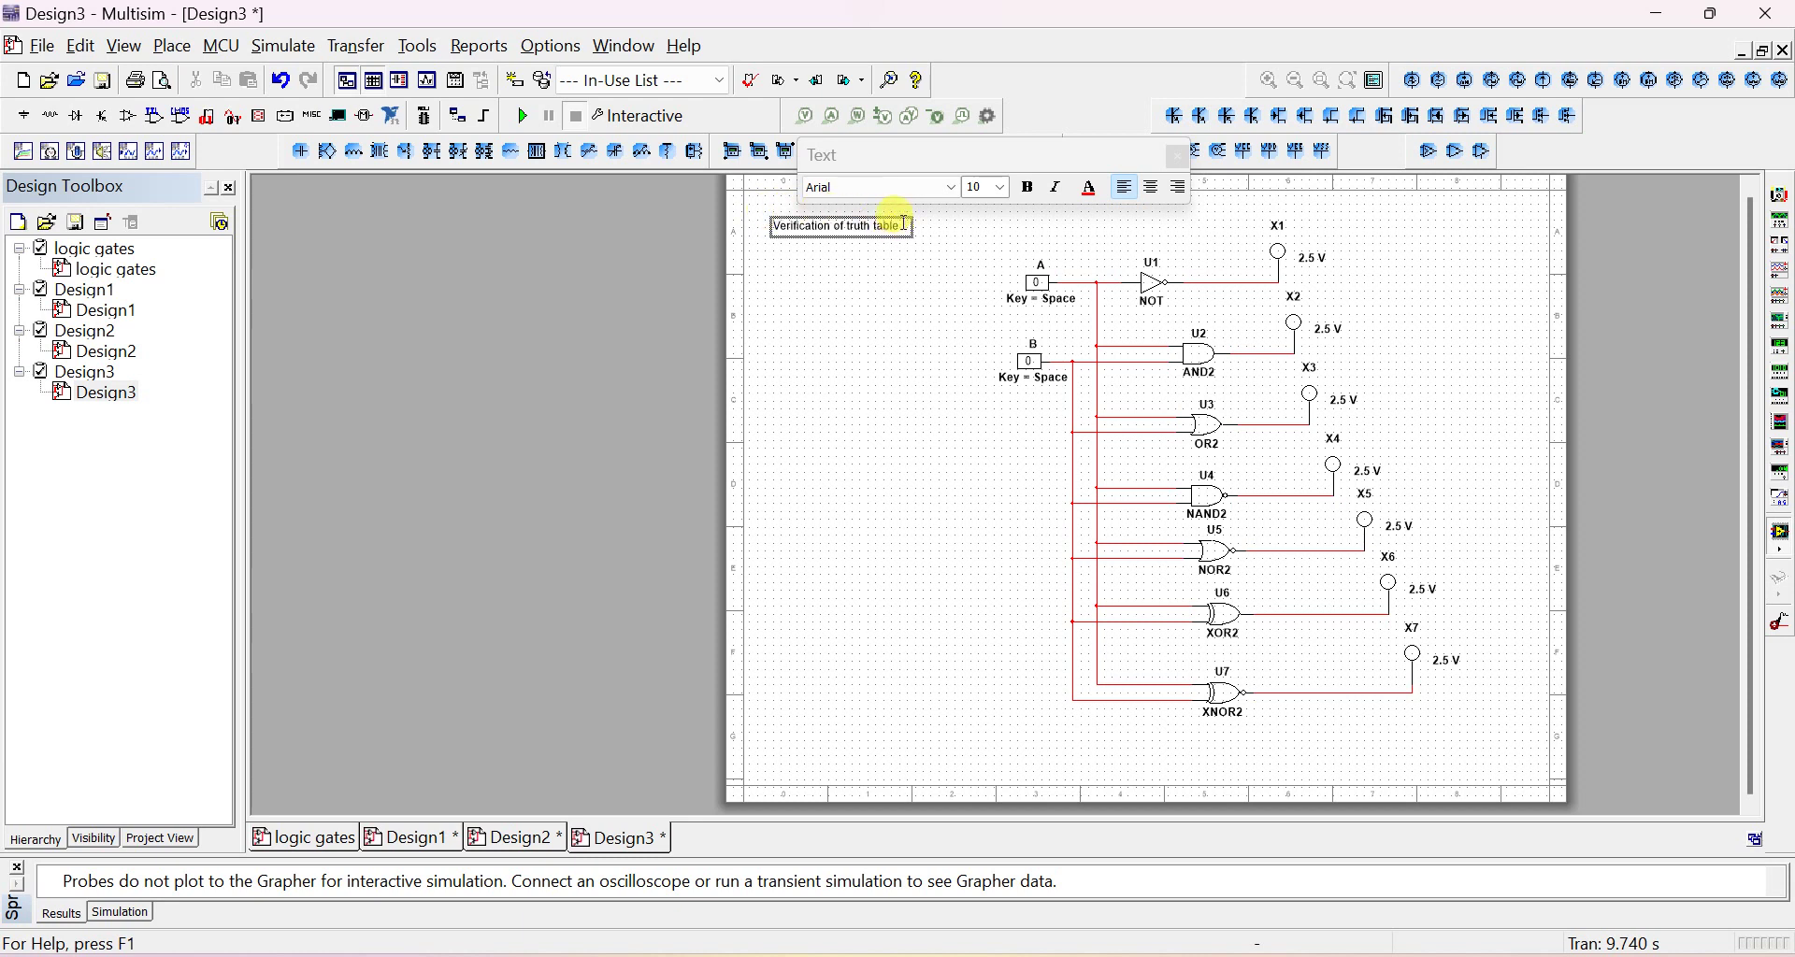
drag(905, 224, 686, 225)
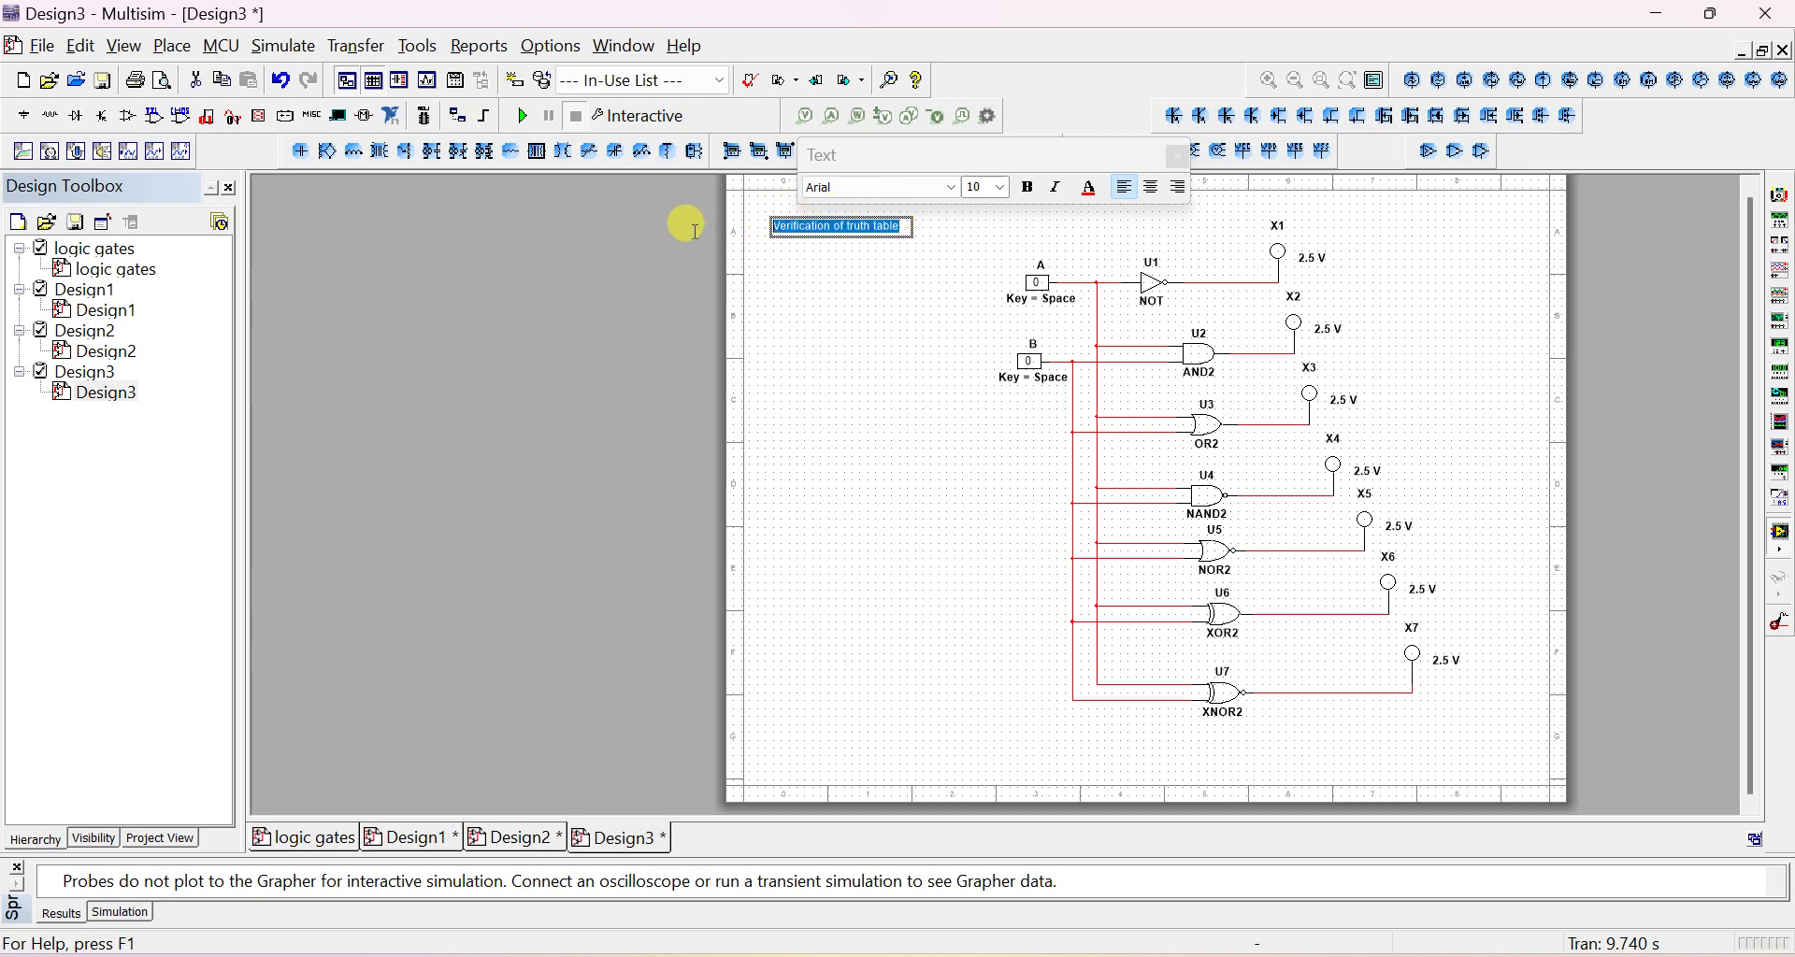
click(999, 190)
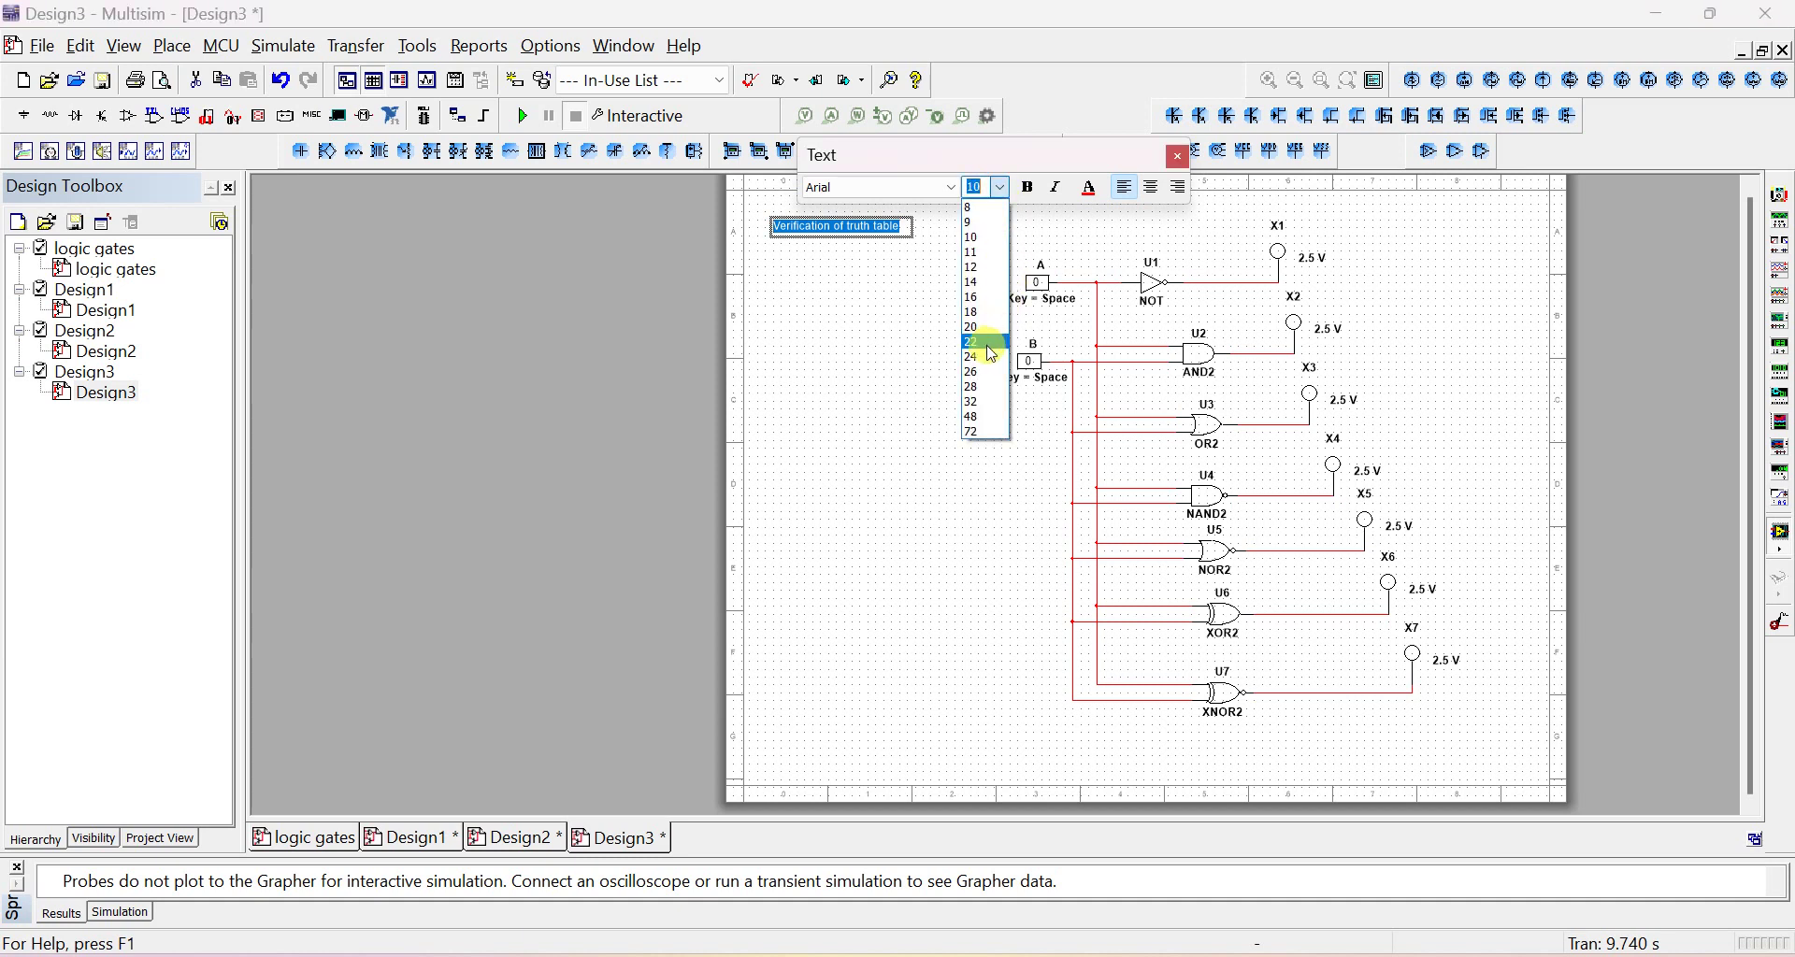
click(980, 344)
click(1092, 192)
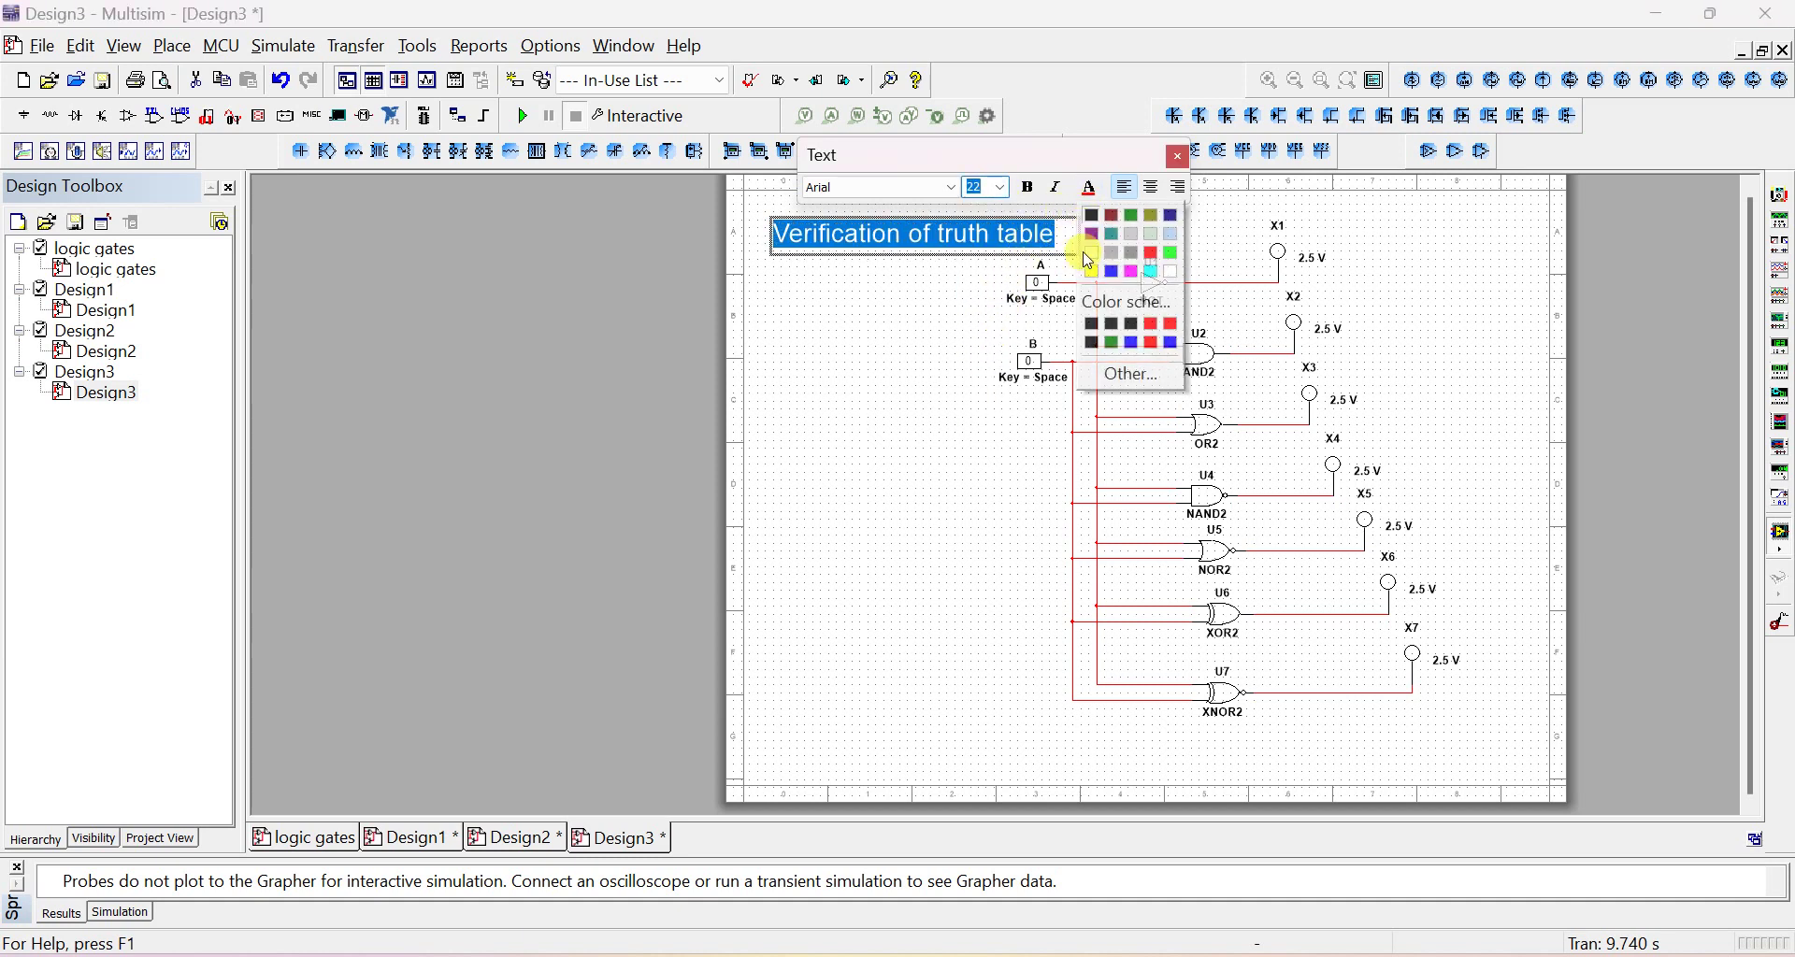
click(1132, 351)
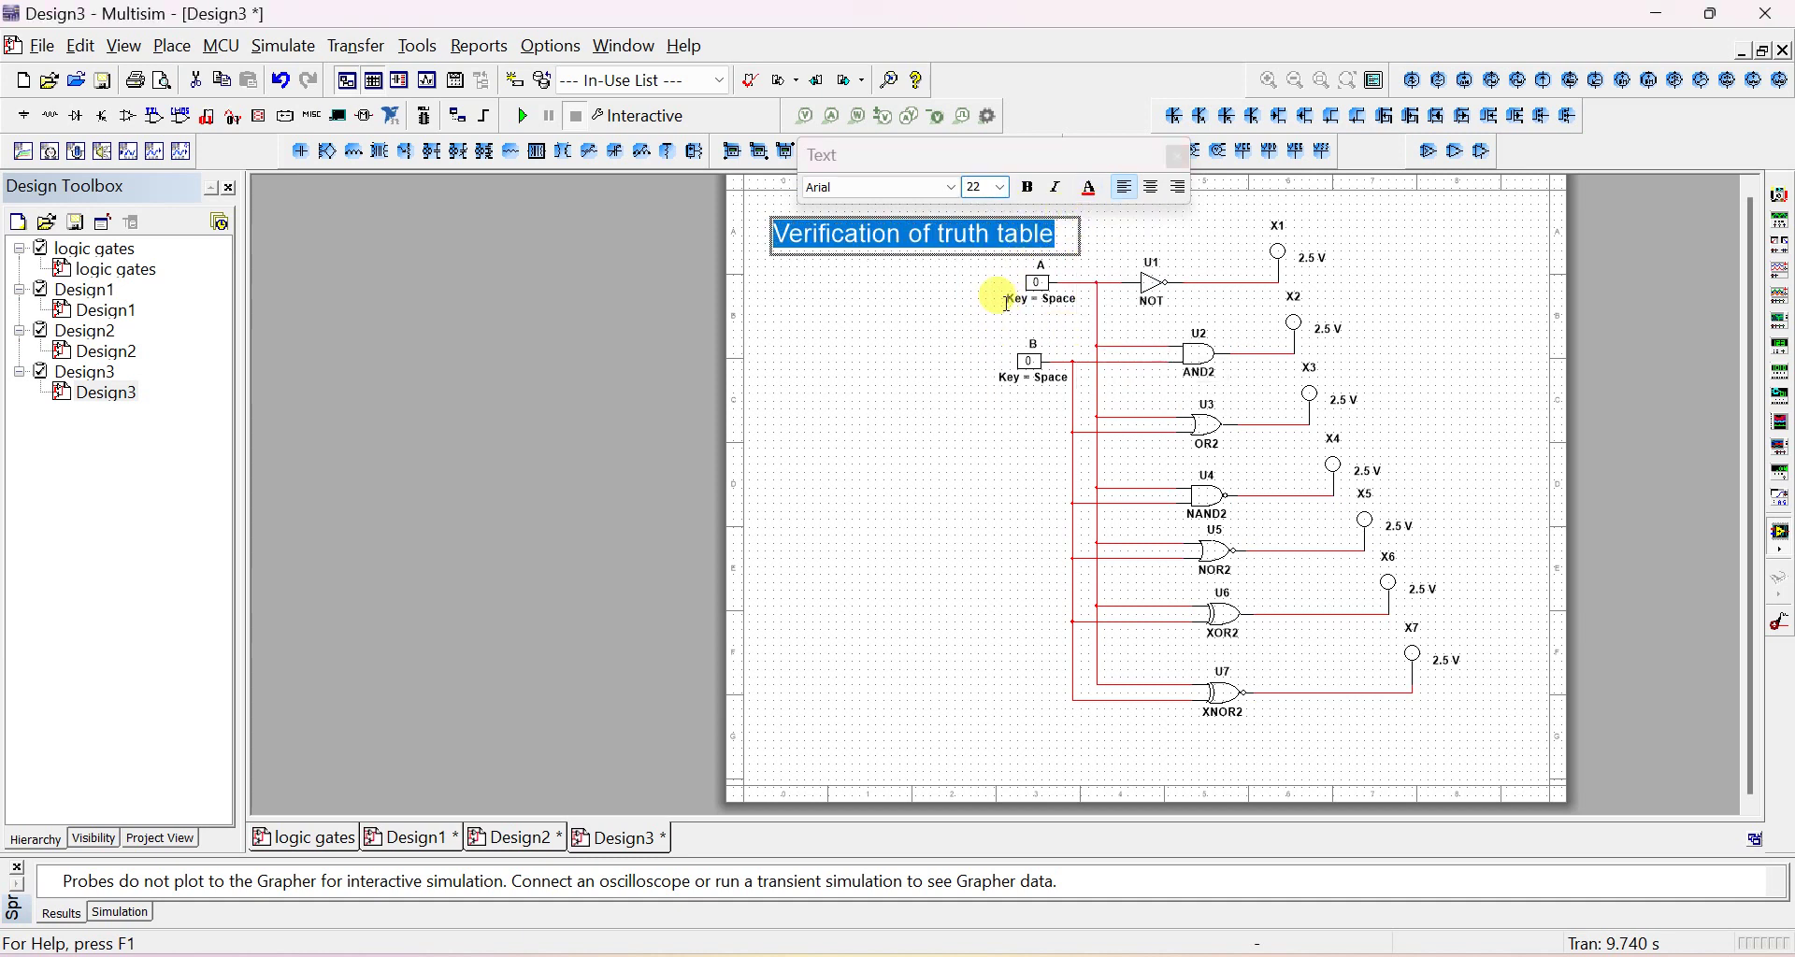
click(1030, 190)
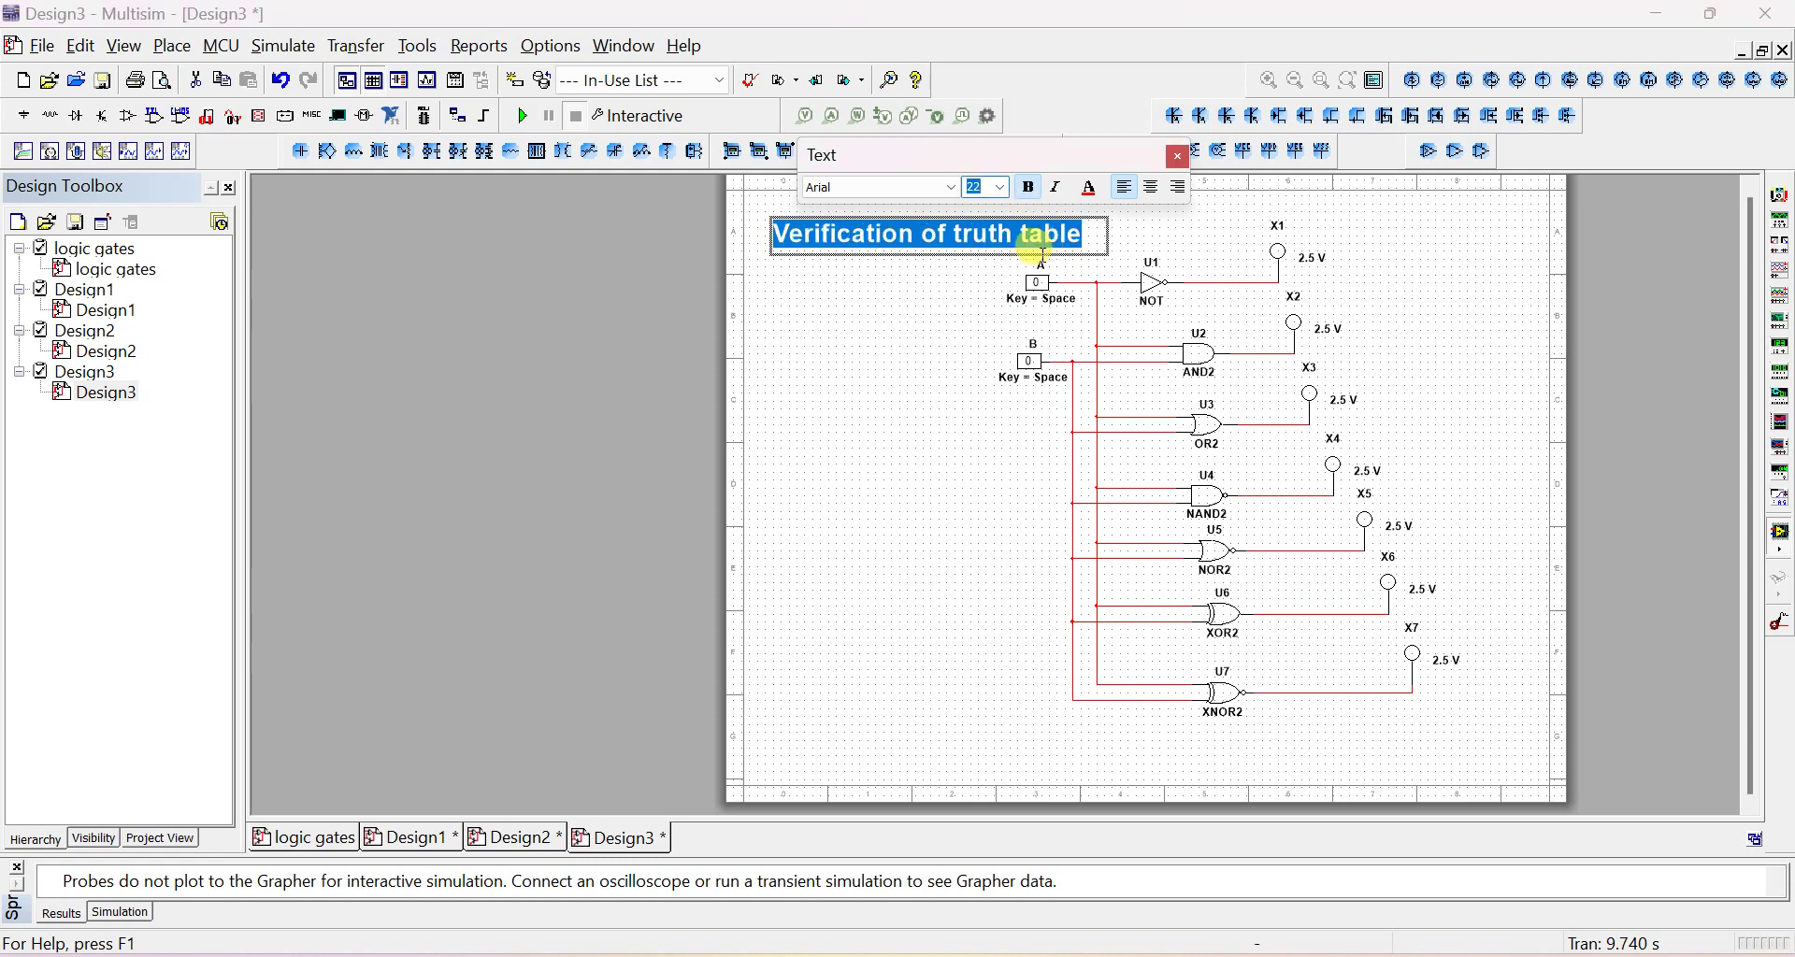
Extend the title to "Verification of truth tables of all the logic gates" and move it up to the sheet's upper edge
click(1085, 229)
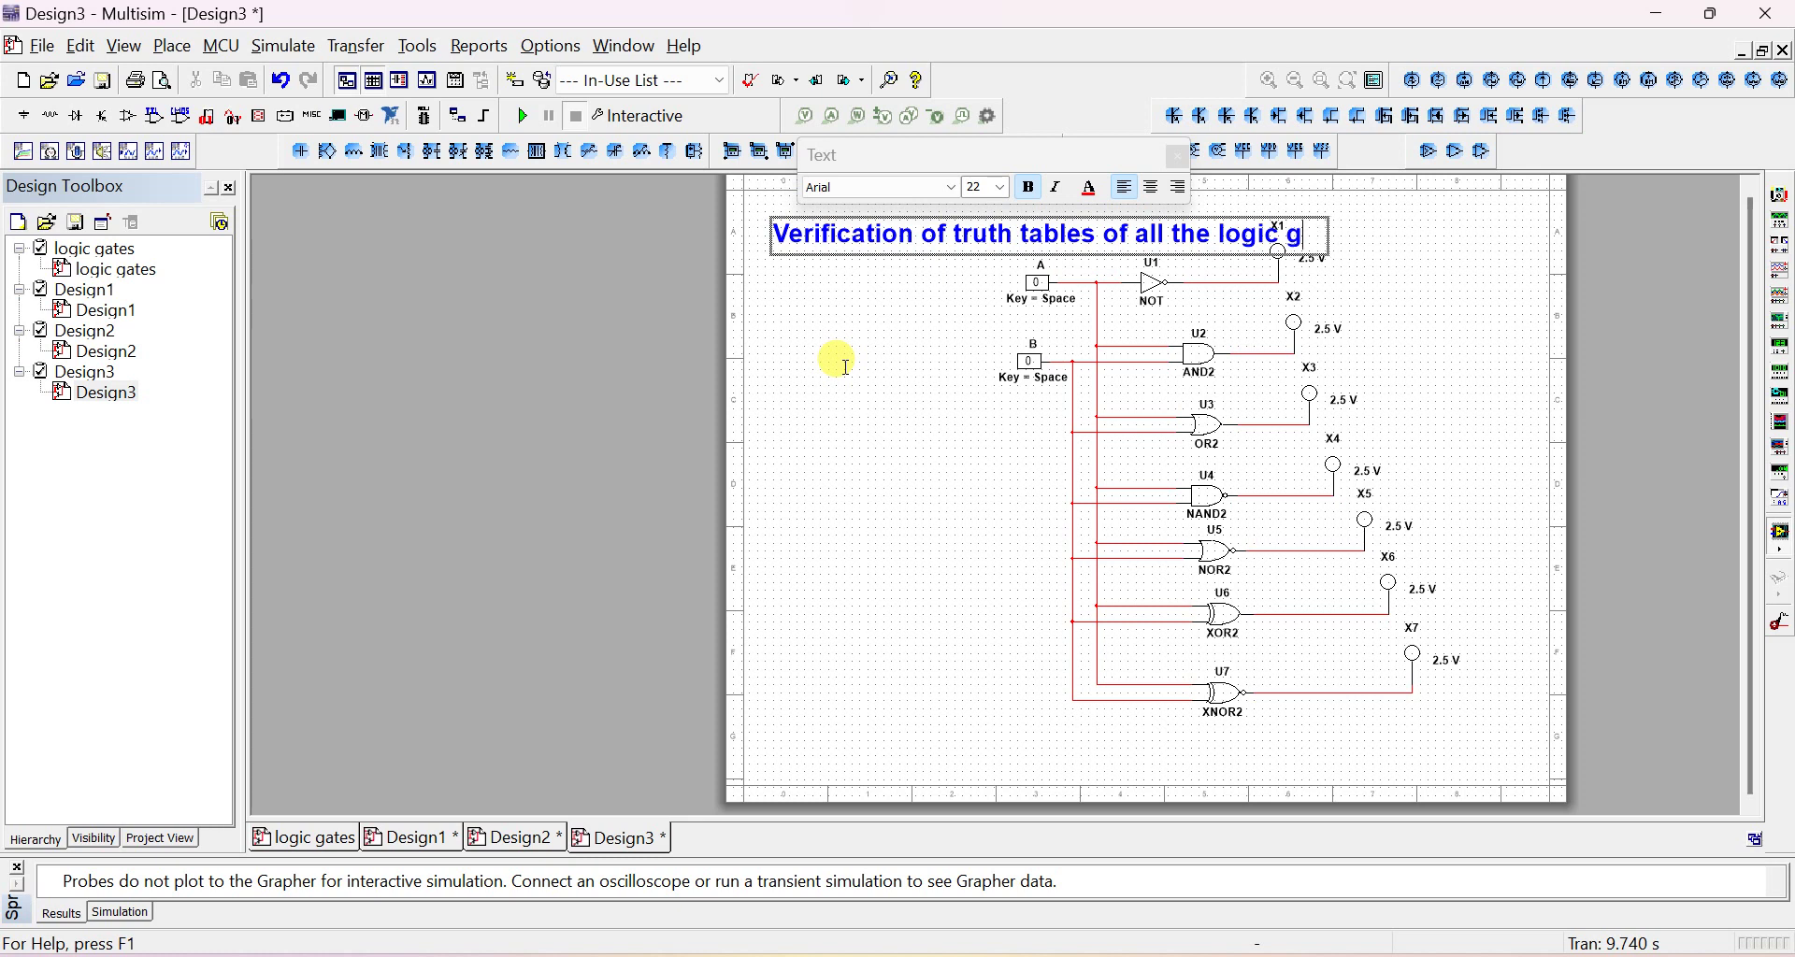
click(823, 445)
click(912, 248)
drag(924, 237, 925, 212)
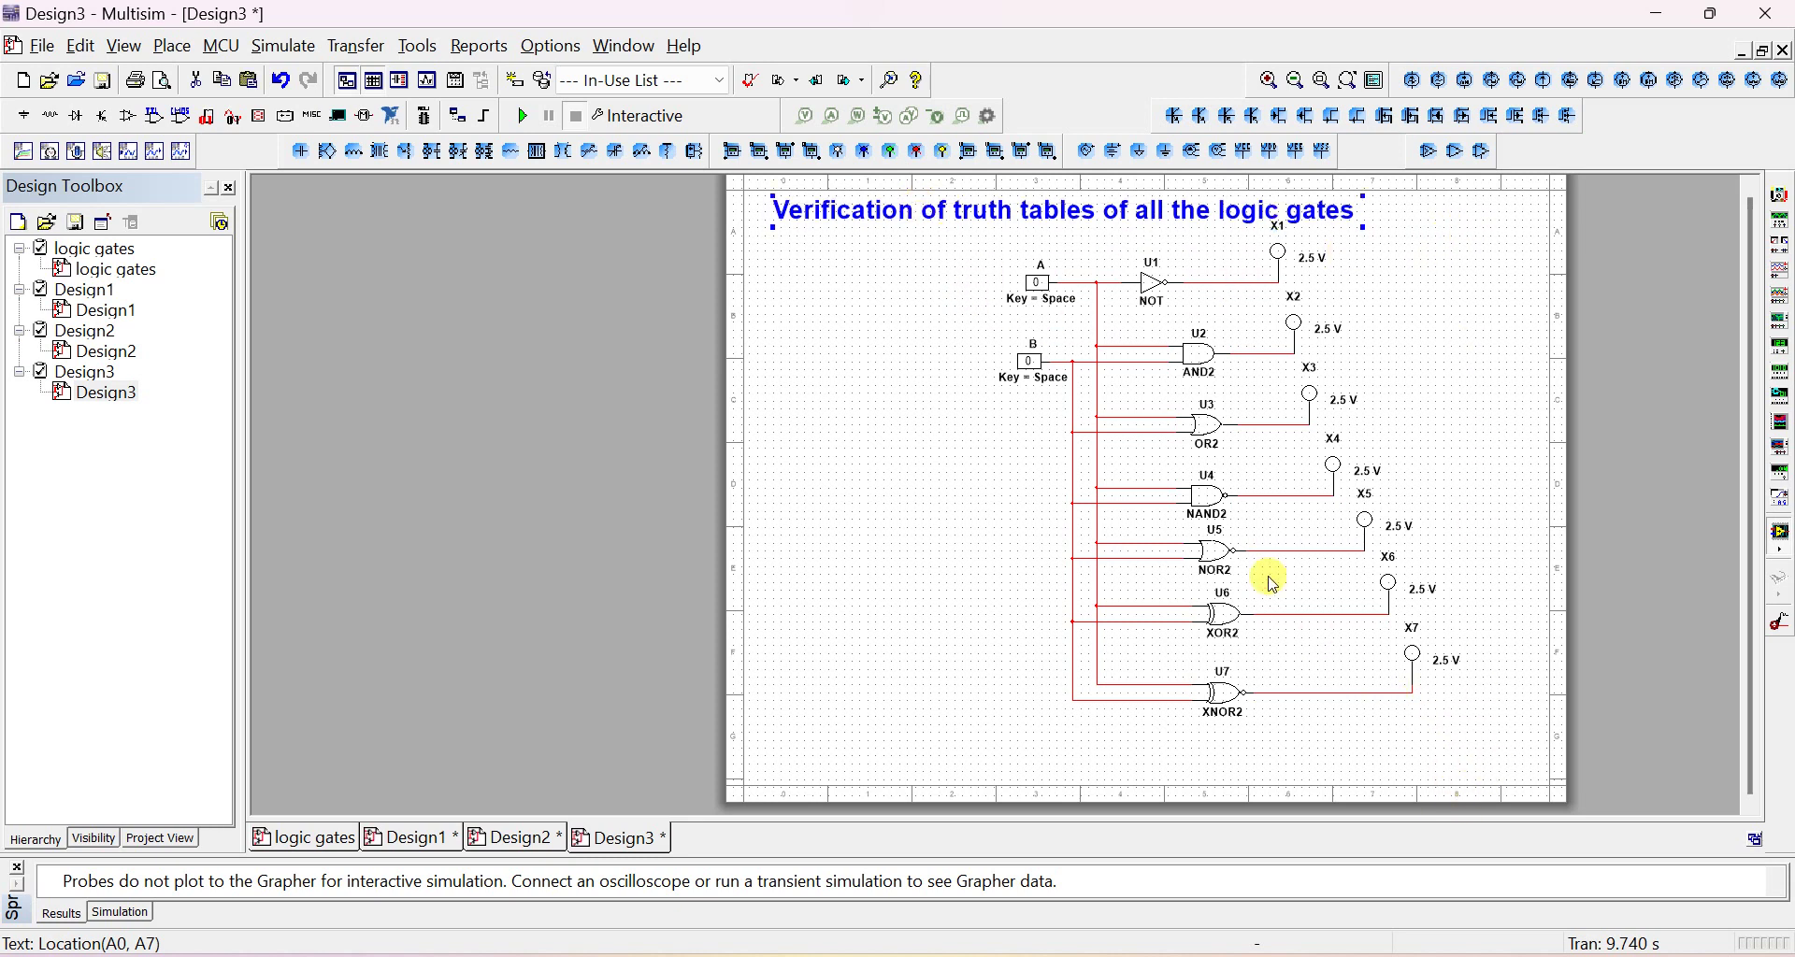
click(896, 487)
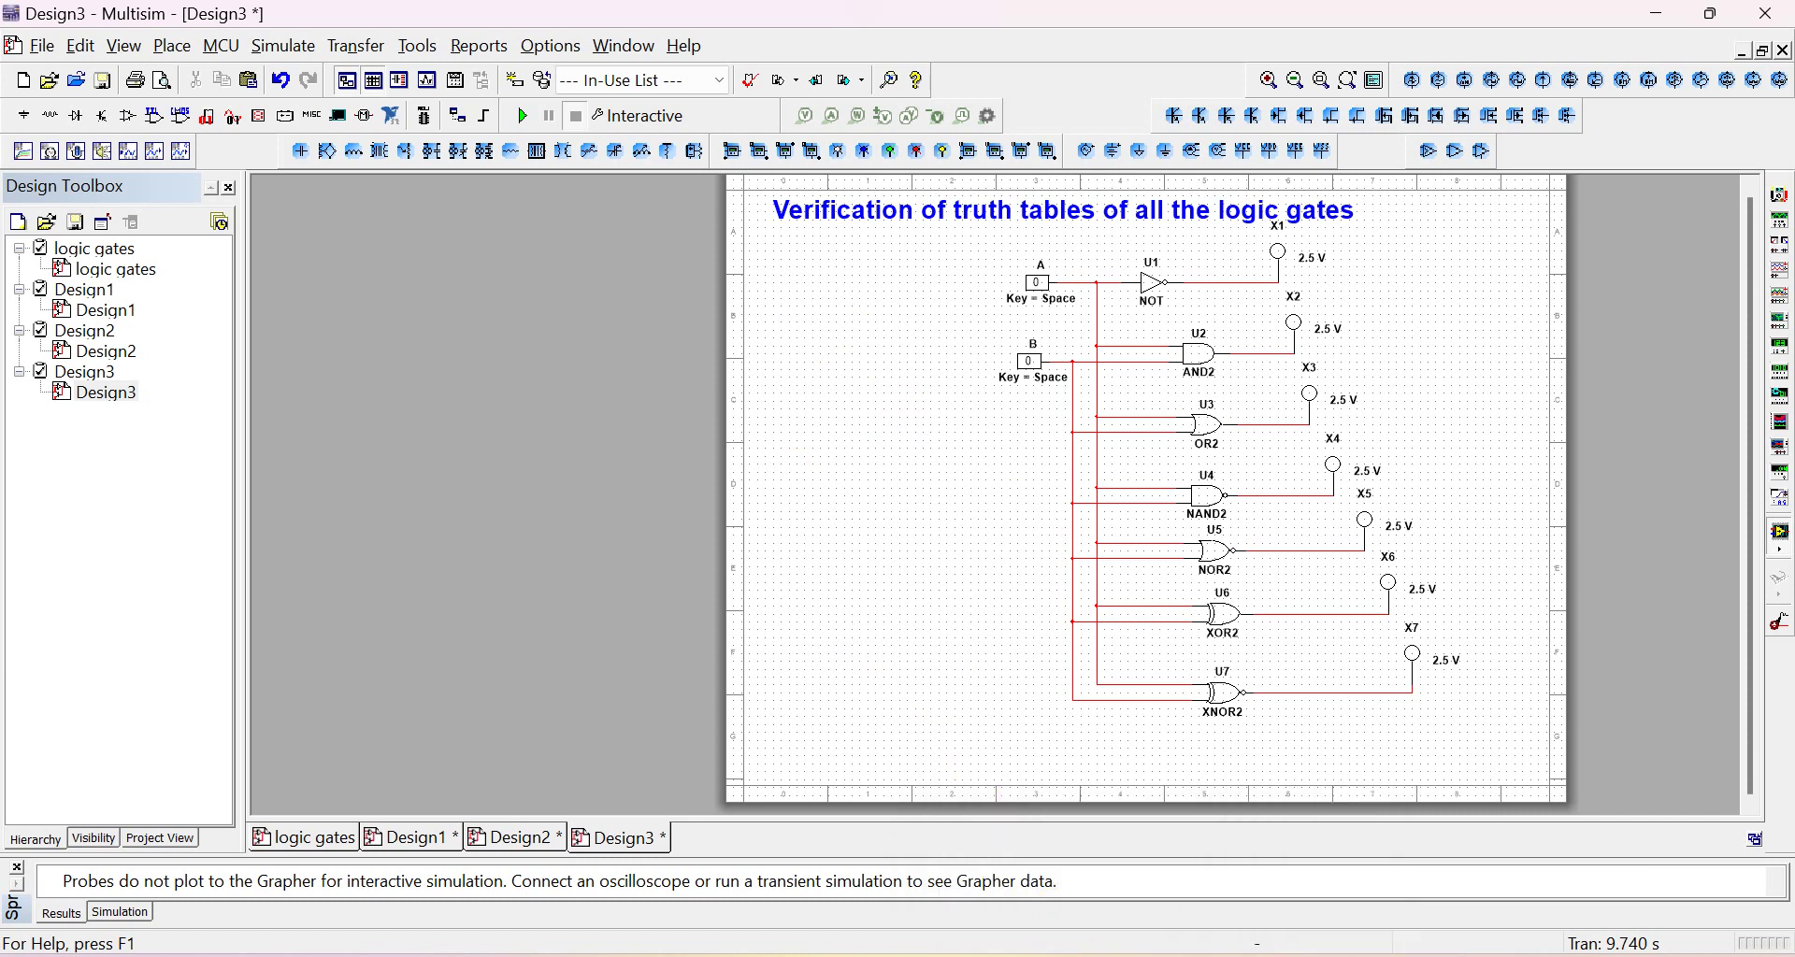
Look up the logic gate truth tables in gates.pdf in Nitro Pro and in the picture on the Design2 sheet
key(alt+Tab)
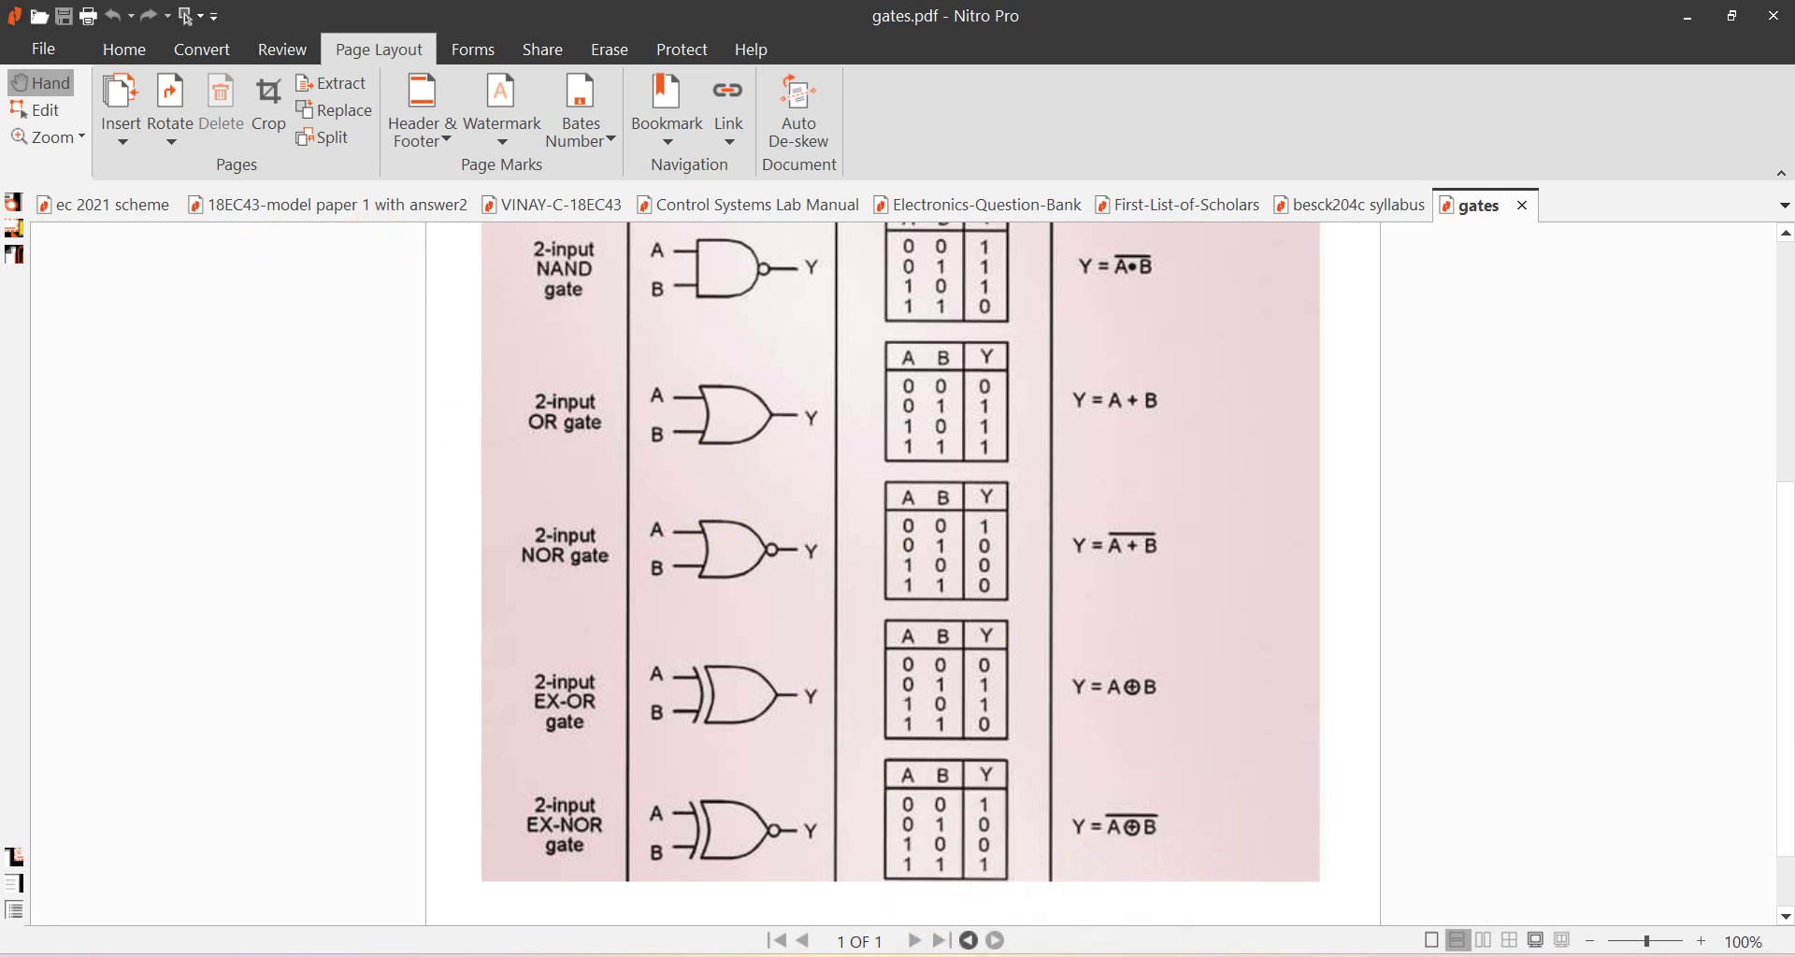
click(1031, 877)
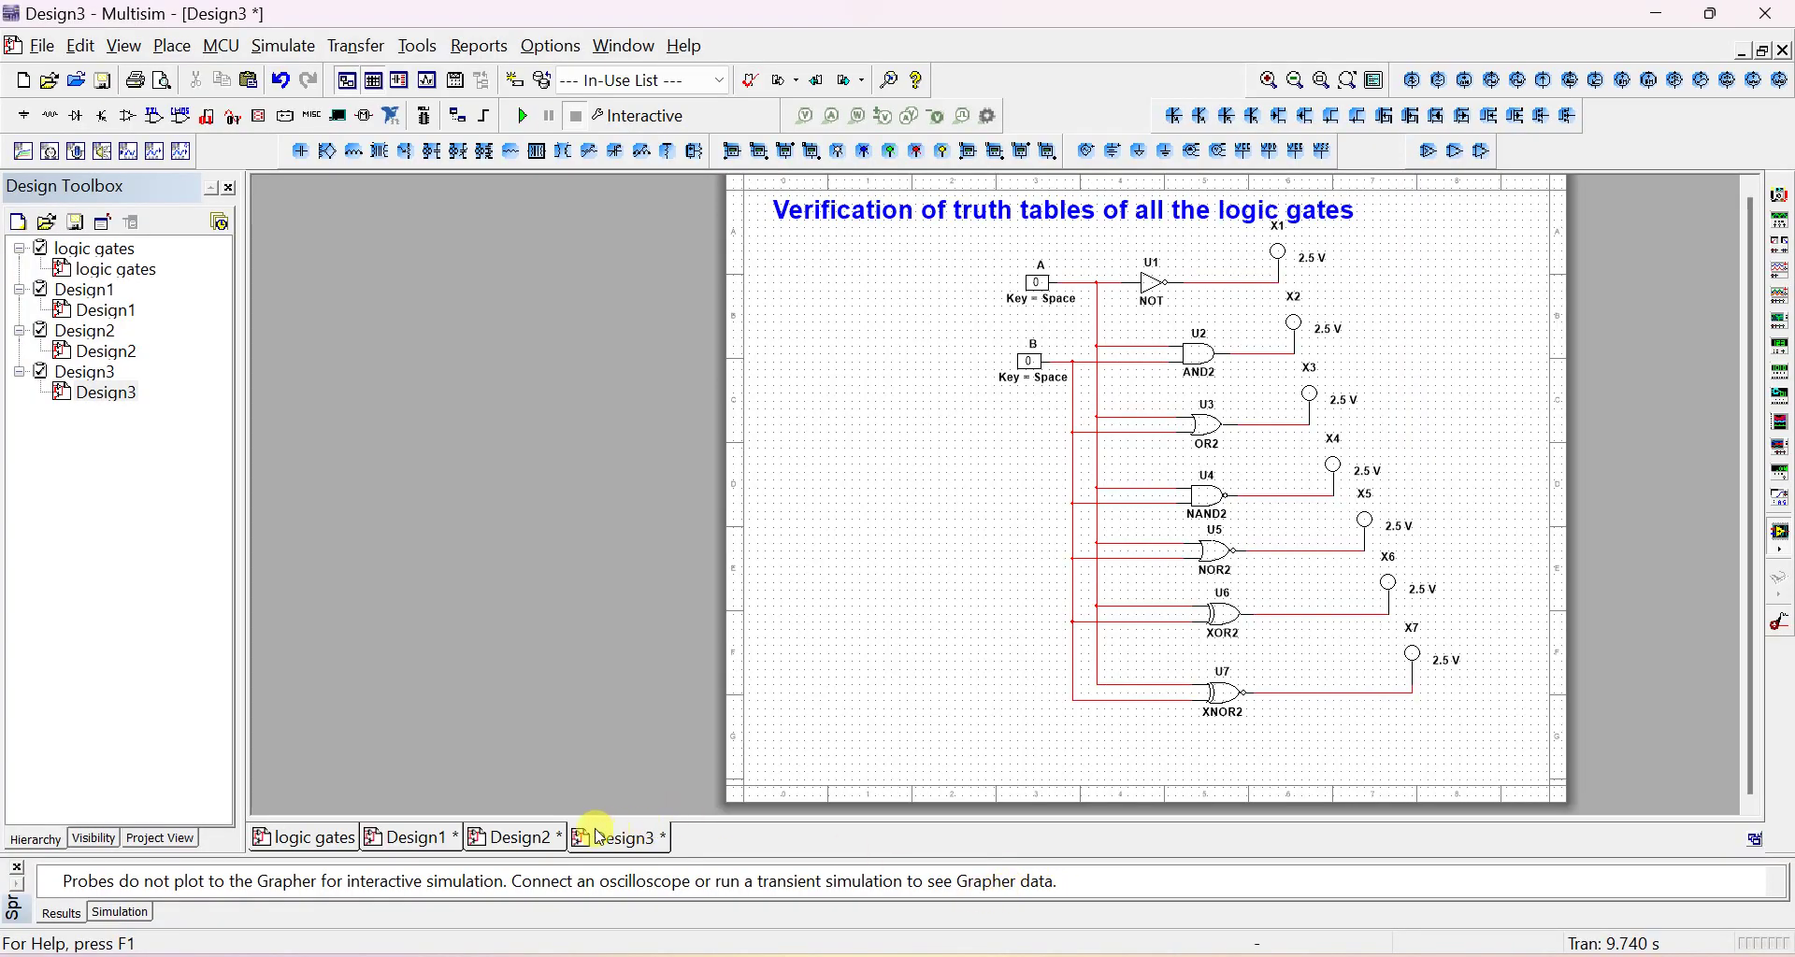
click(517, 841)
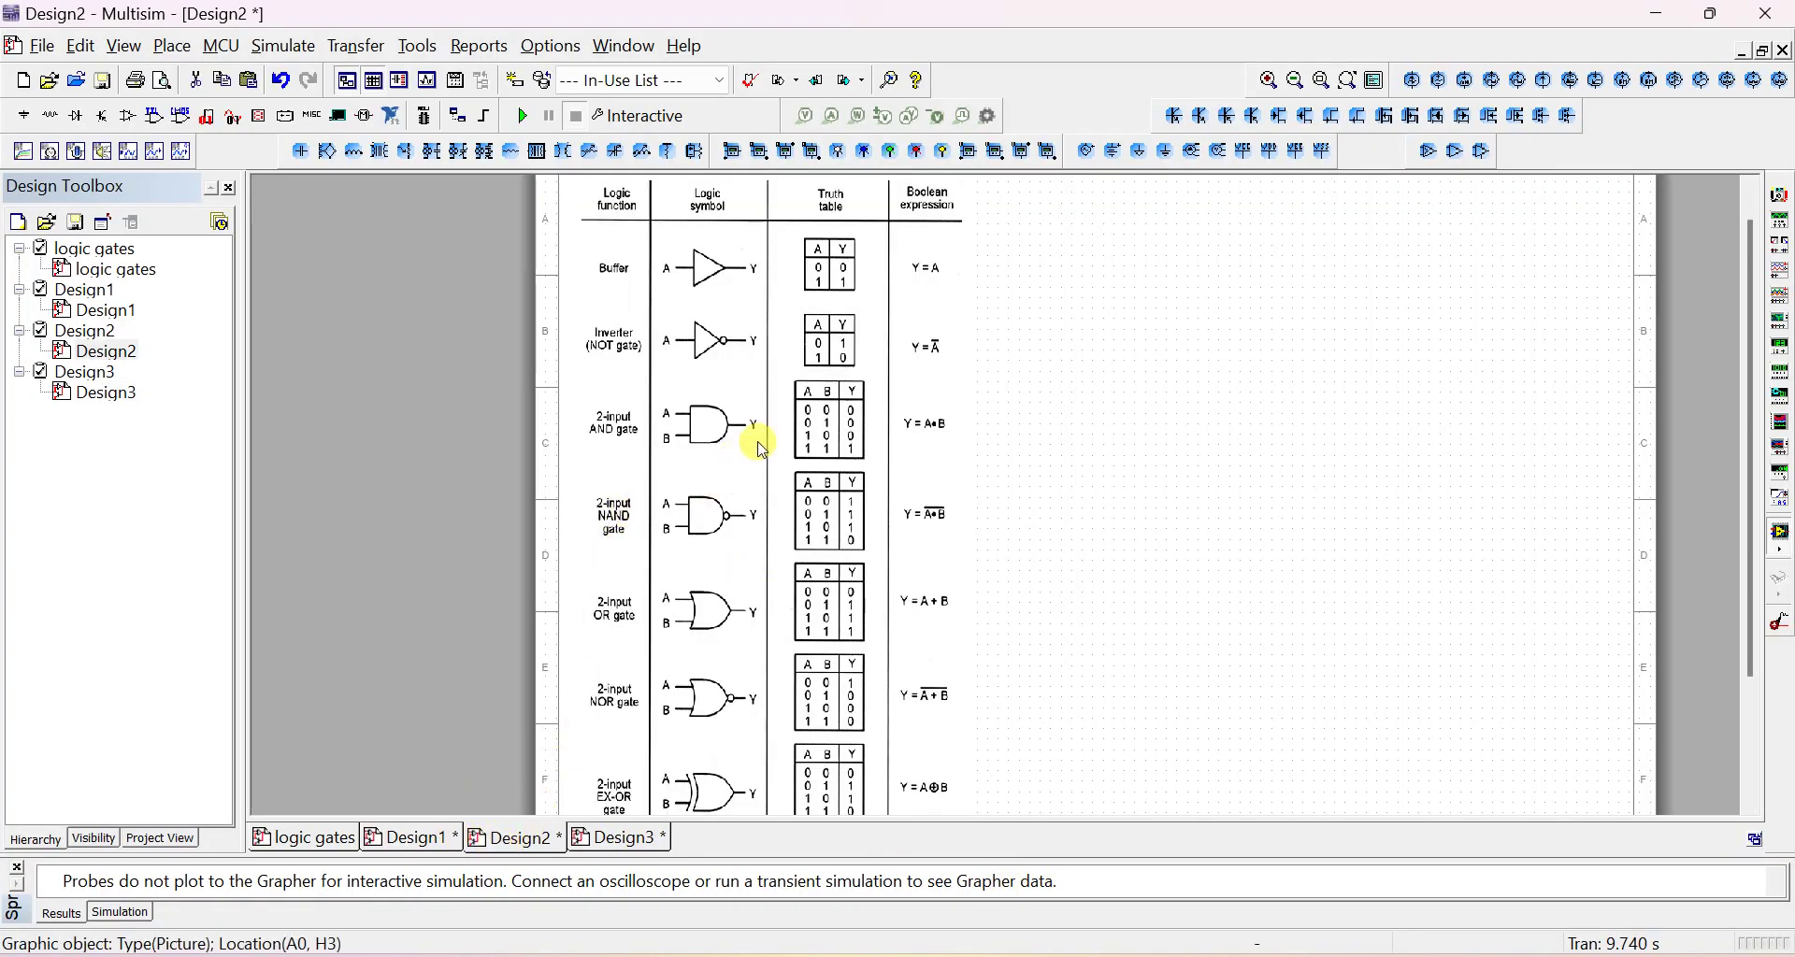
scroll(1196, 327, down, 1)
scroll(1197, 329, up, 3)
scroll(839, 322, down, 2)
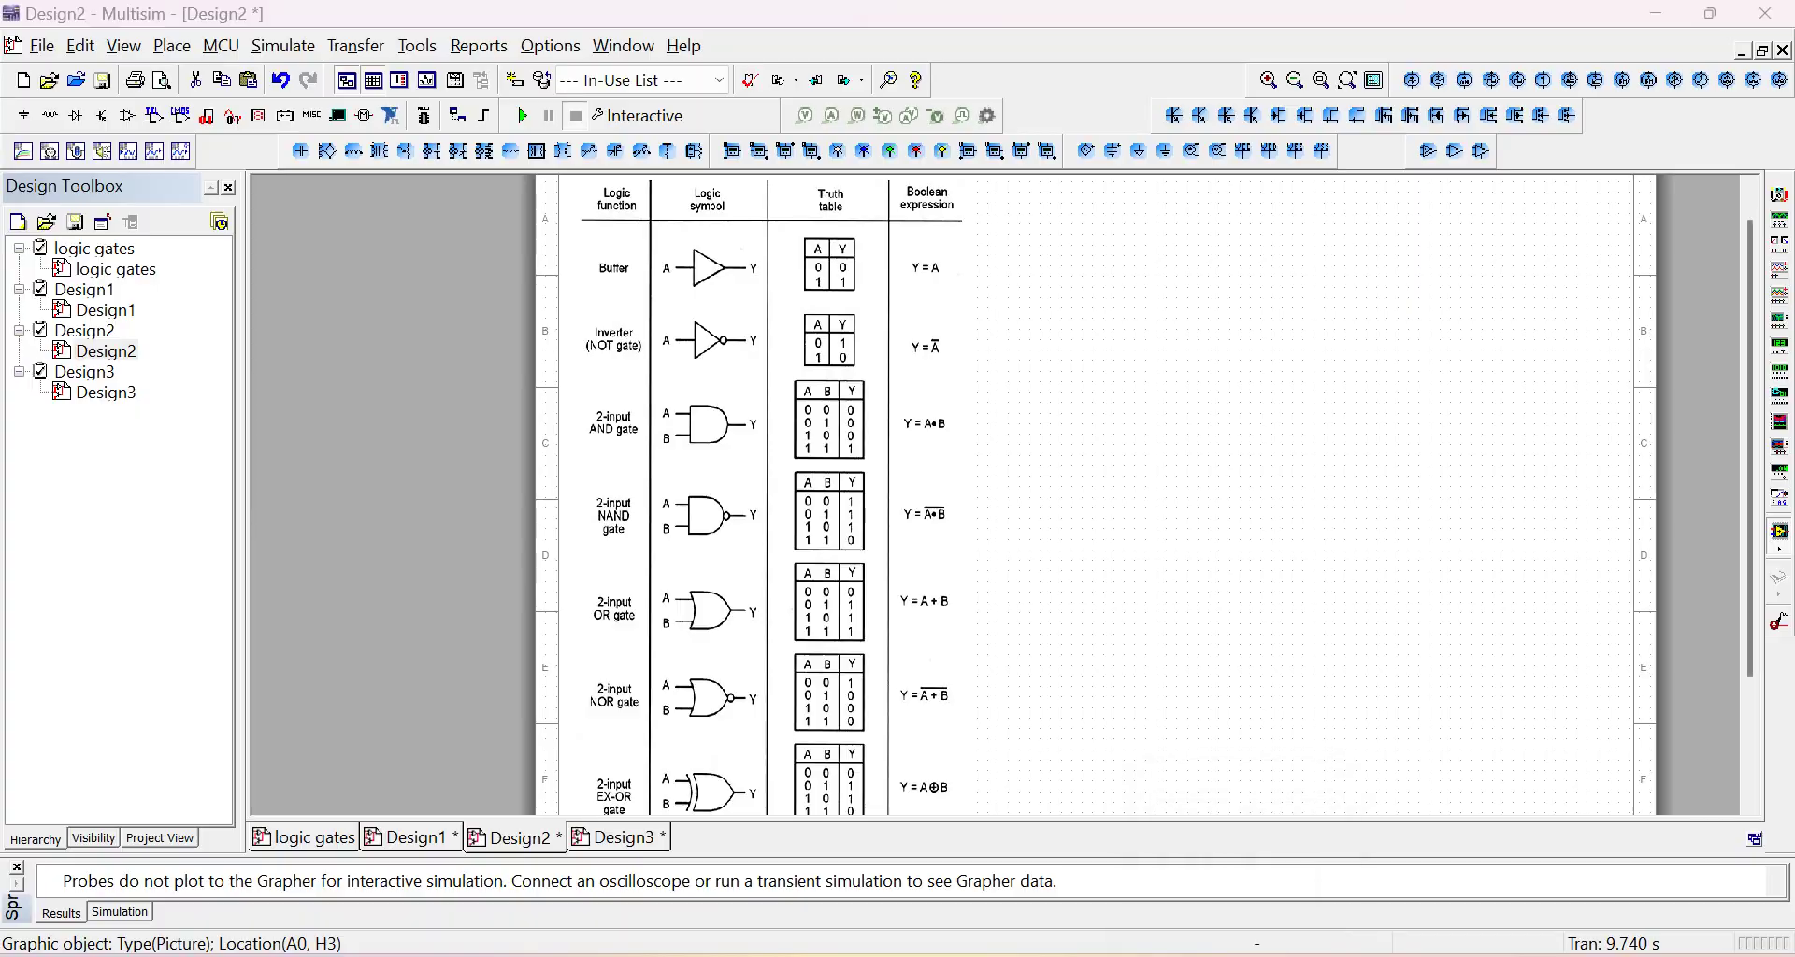
key(alt+Tab)
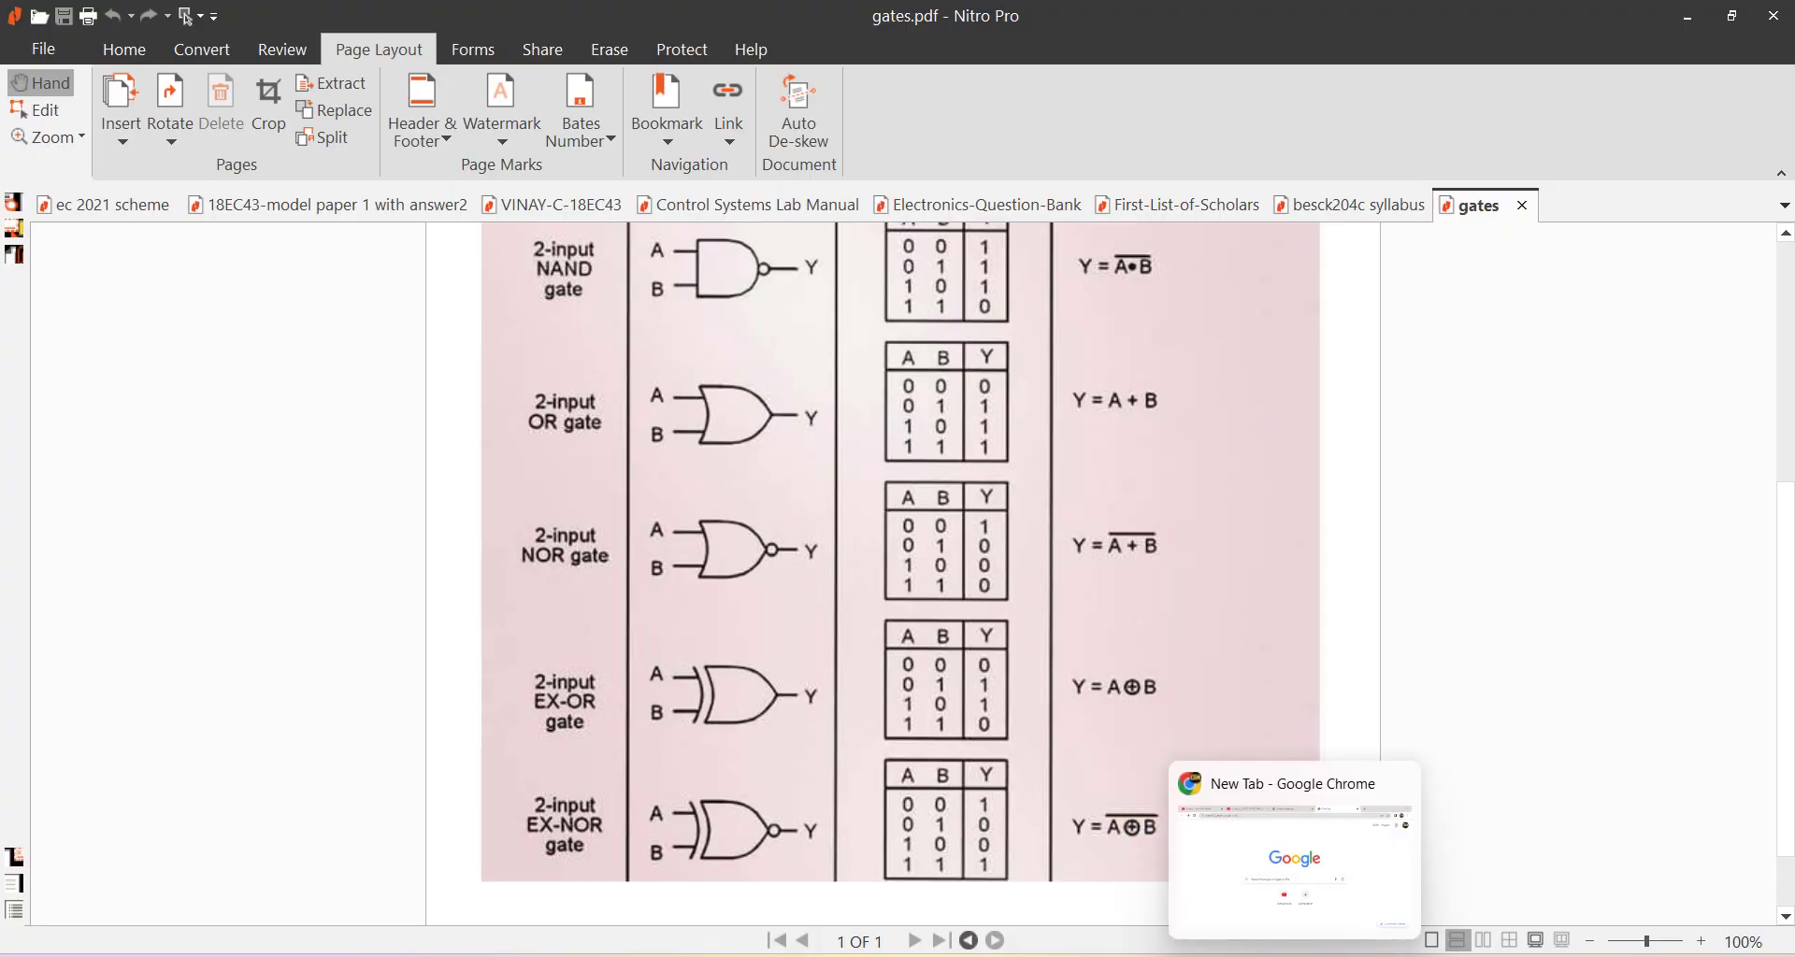
key(alt+Tab)
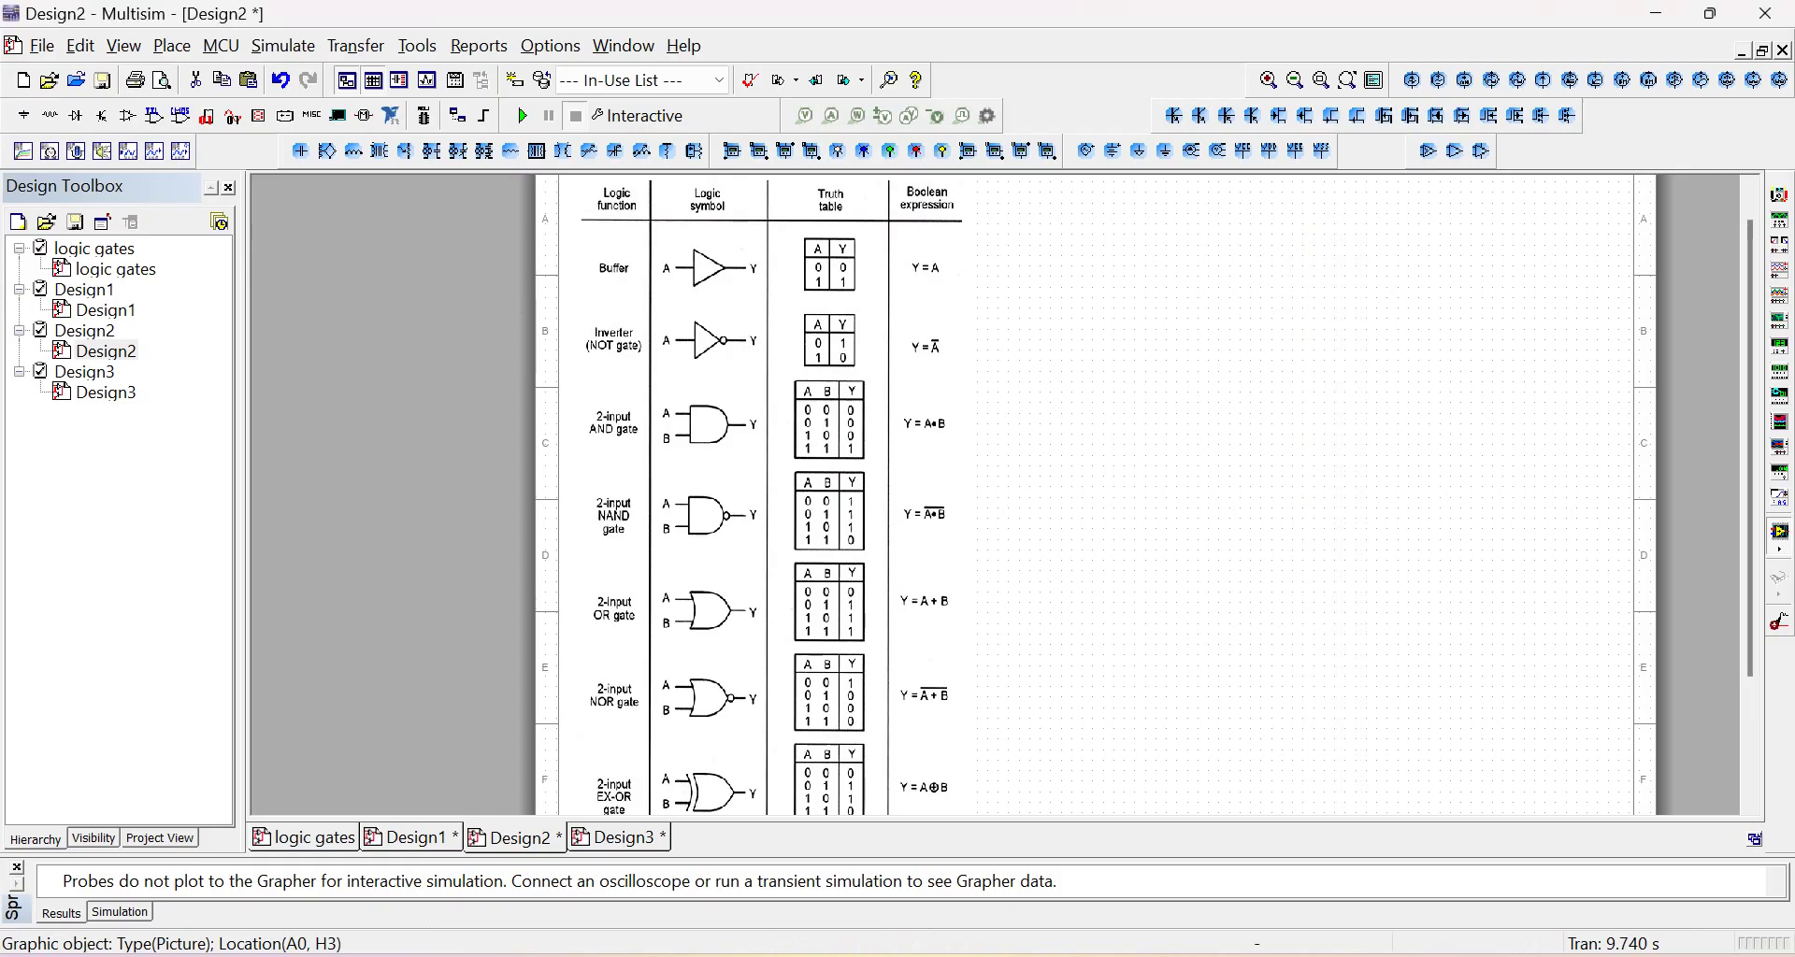
Paste the truth table picture from Design2 into Design3 and place it to the left of the gate circuit
click(607, 842)
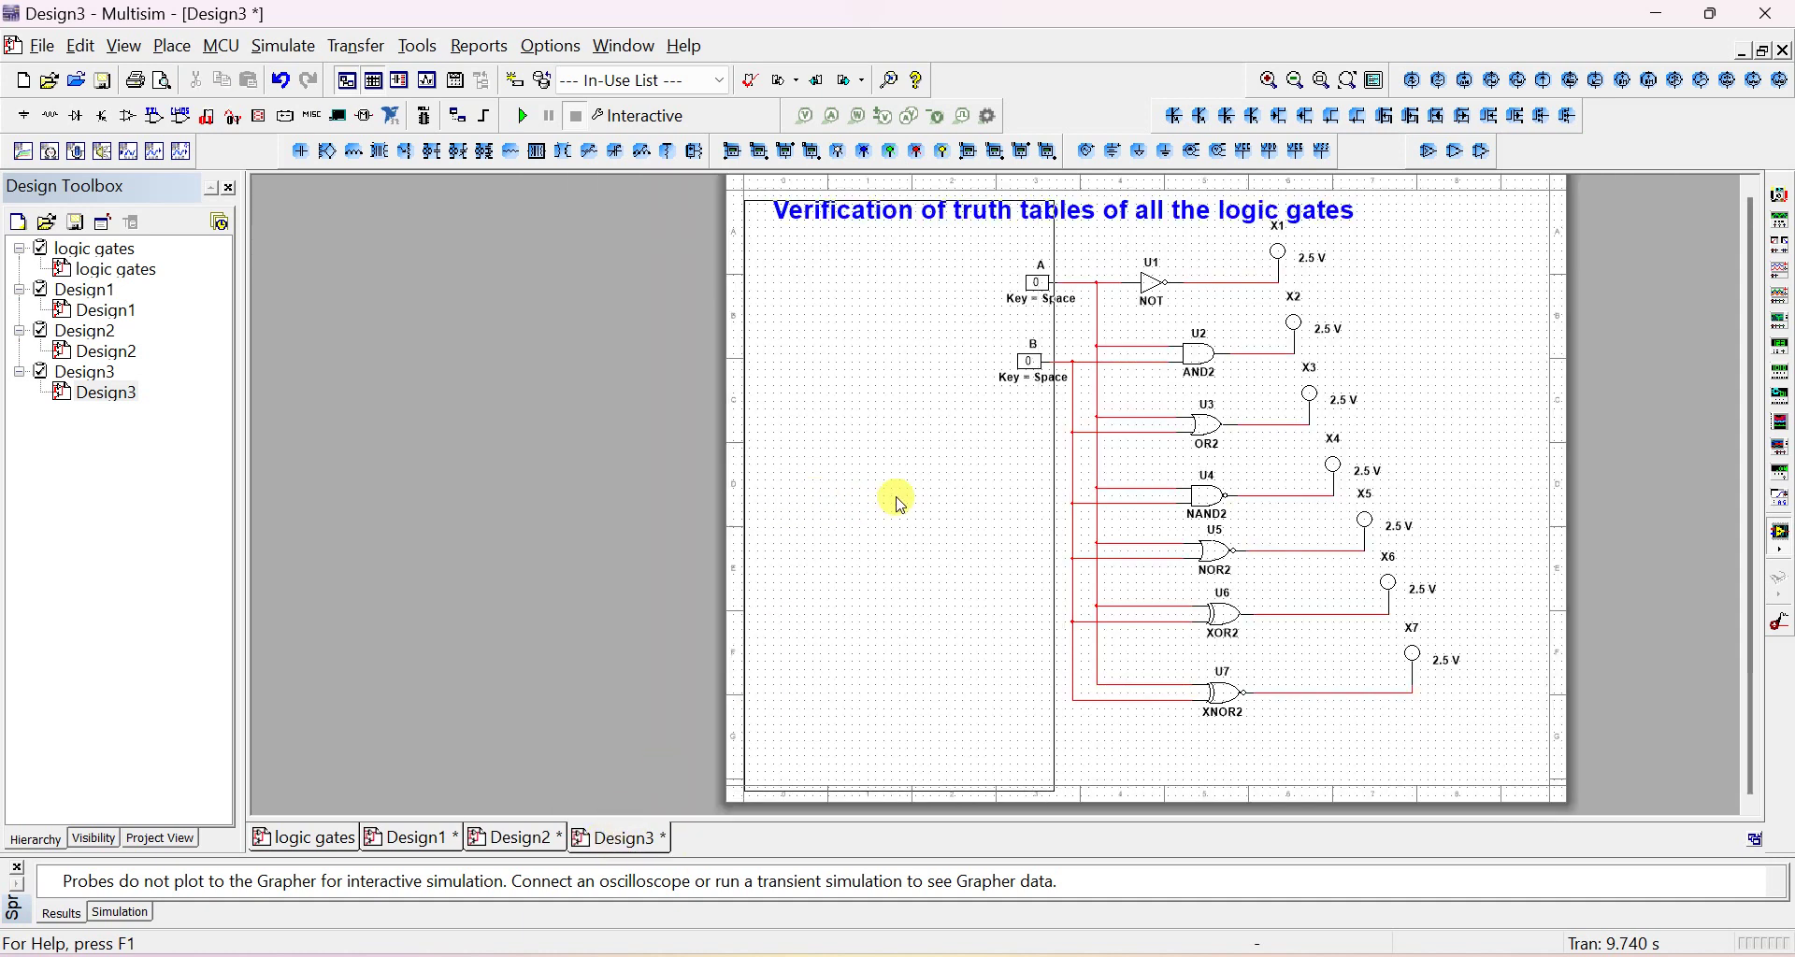
key(ctrl+v)
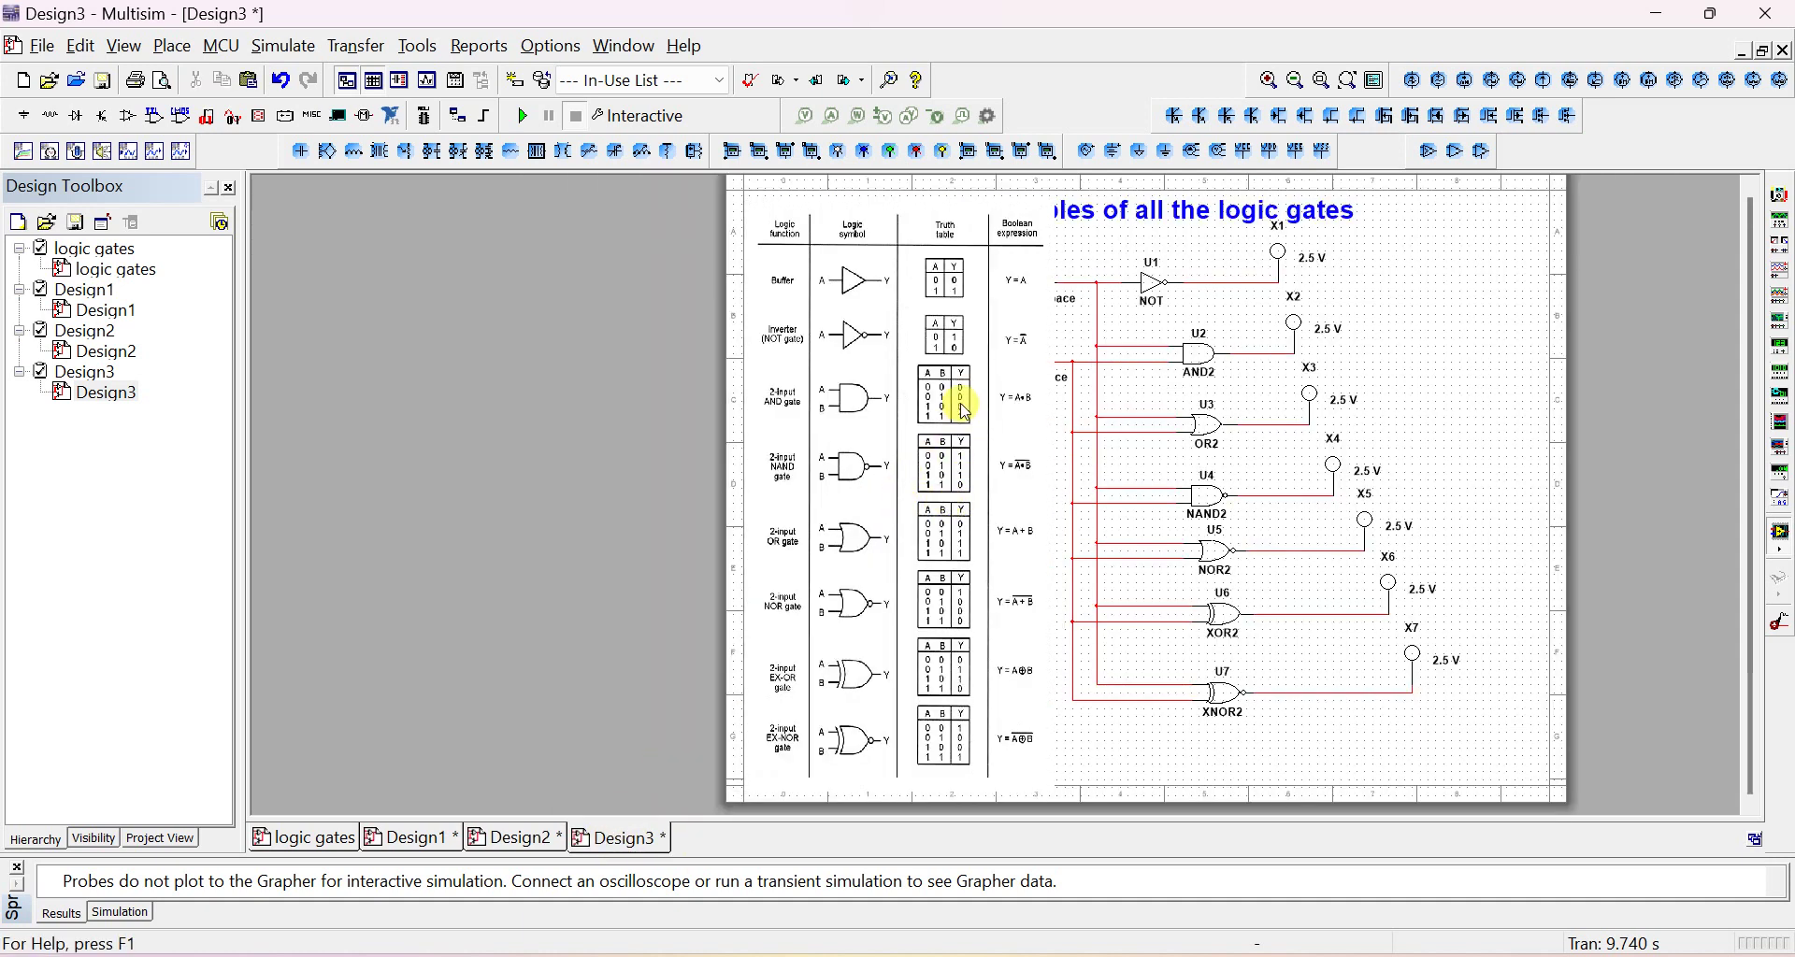
click(865, 492)
drag(865, 492, 856, 500)
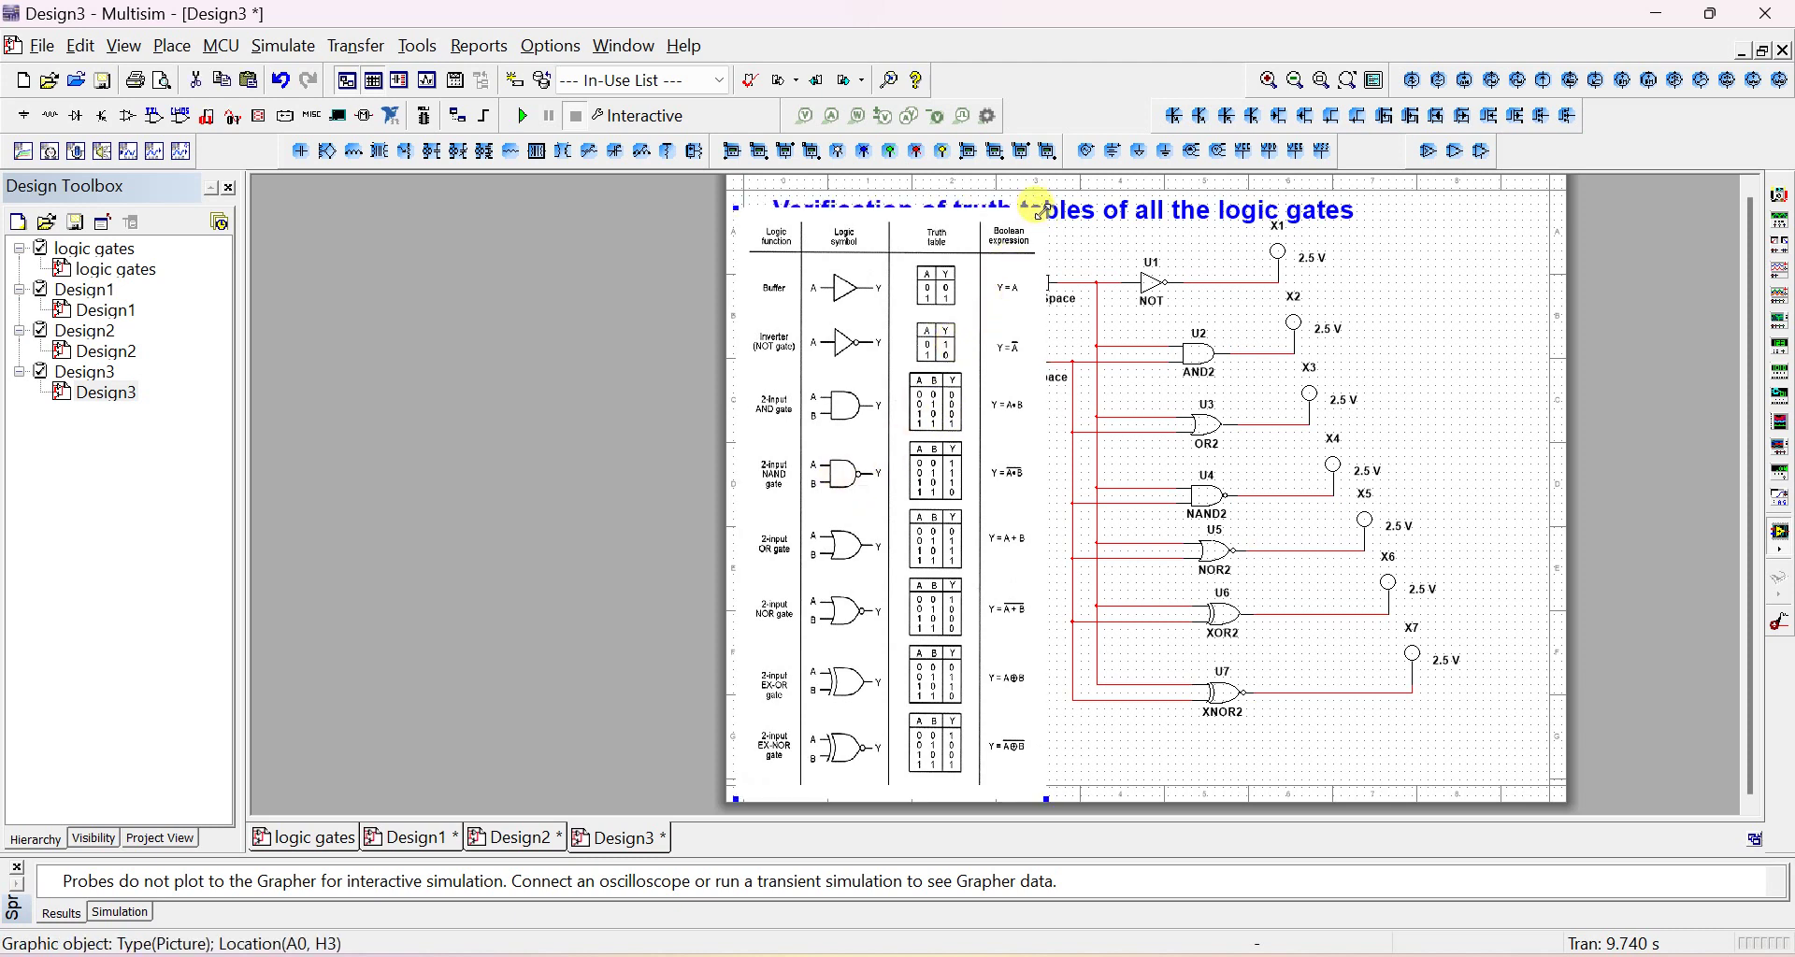
Shrink the truth table picture until it clears the title and inputs A and B, and position it just below the title
drag(1039, 206, 996, 290)
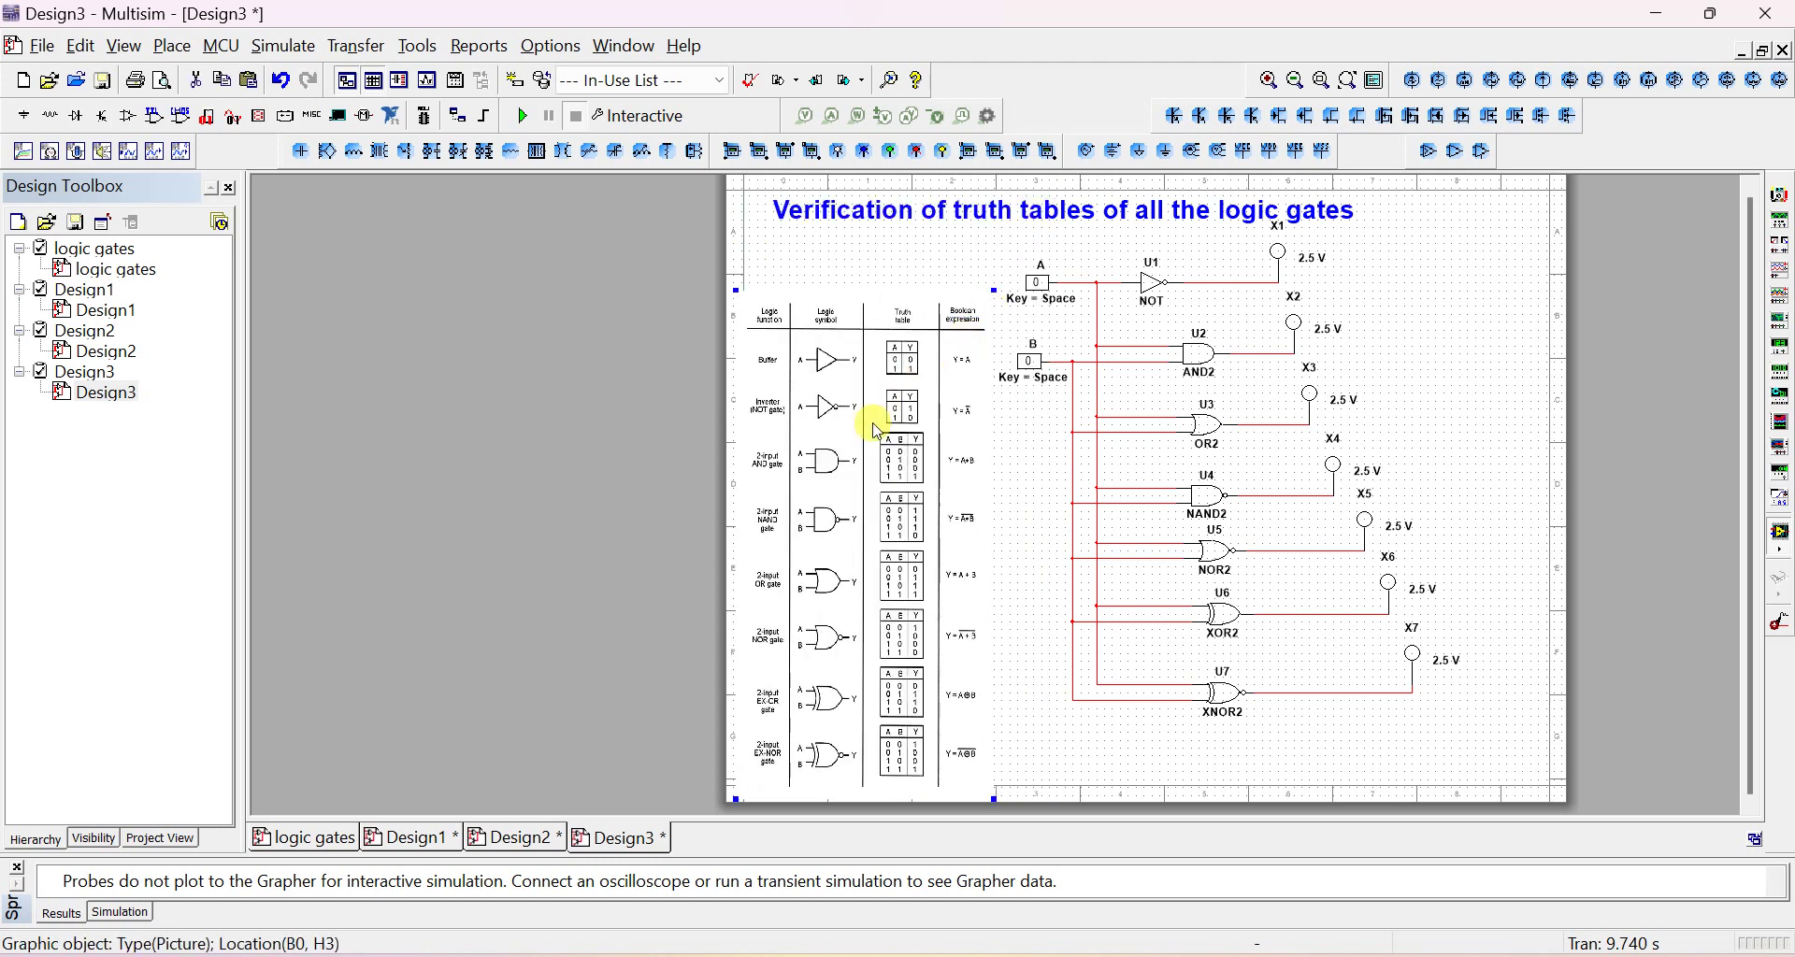
mouse_move(893, 409)
mouse_down()
mouse_move(895, 386)
mouse_move(866, 411)
mouse_up()
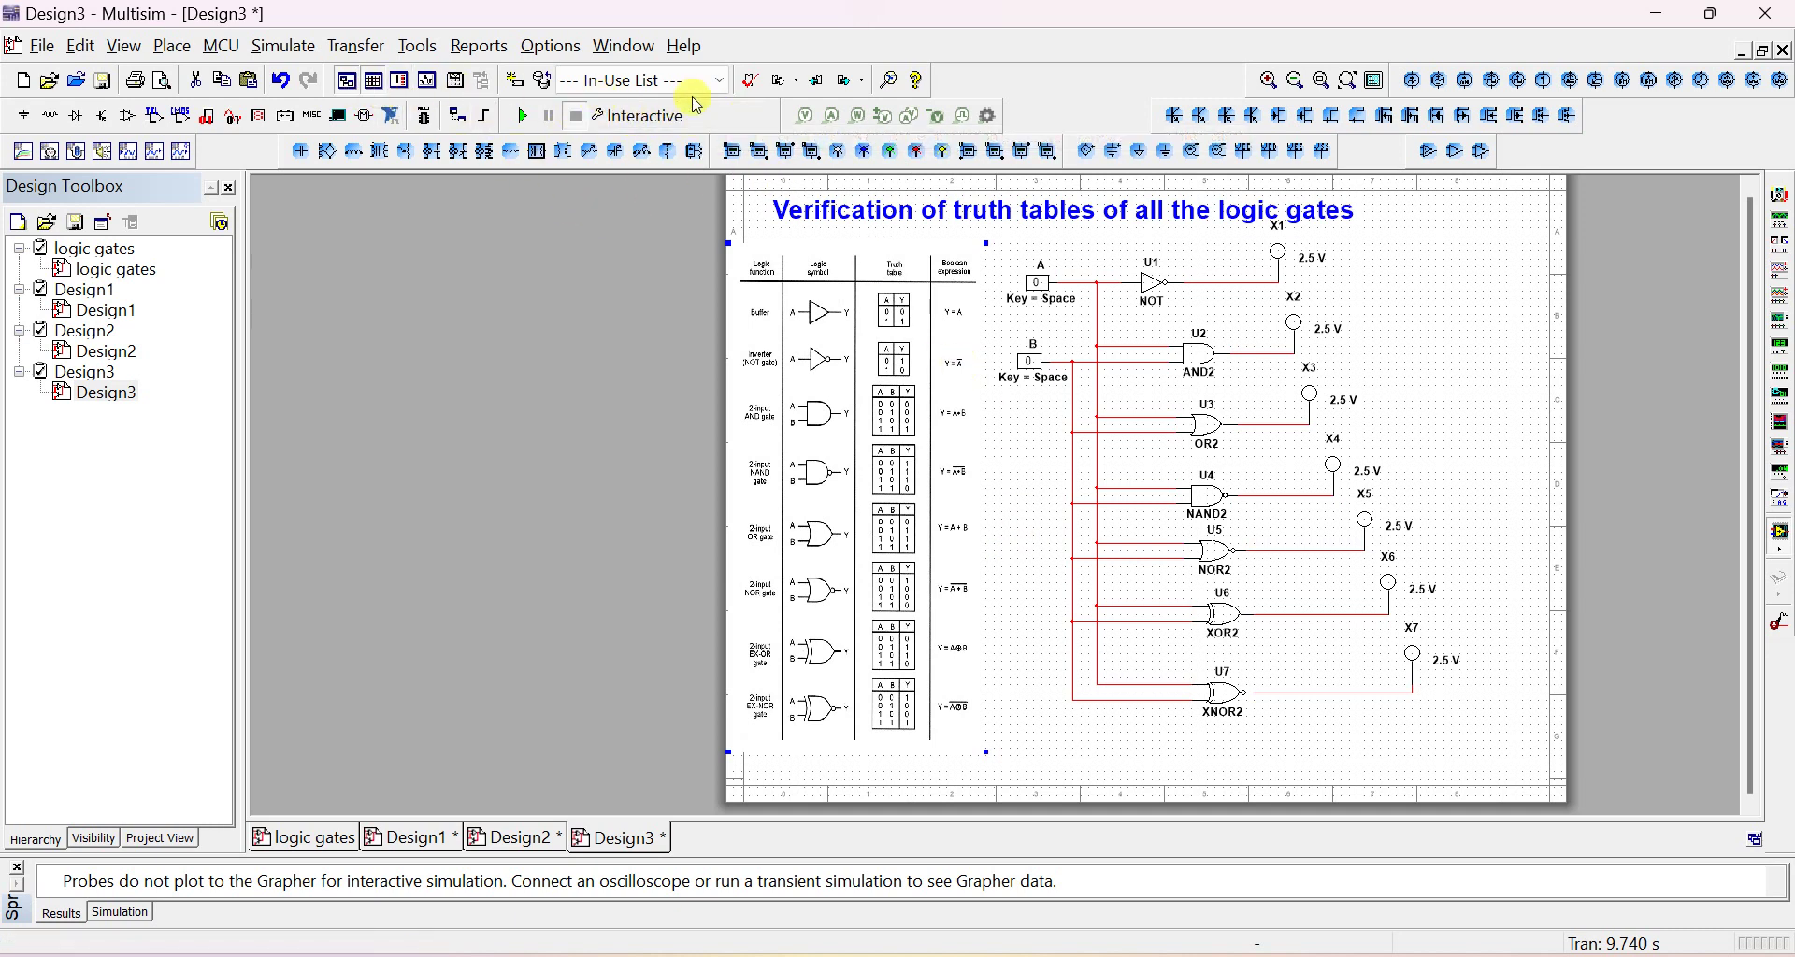
Run an Interactive Simulation of the circuit with the default analysis parameters
click(297, 47)
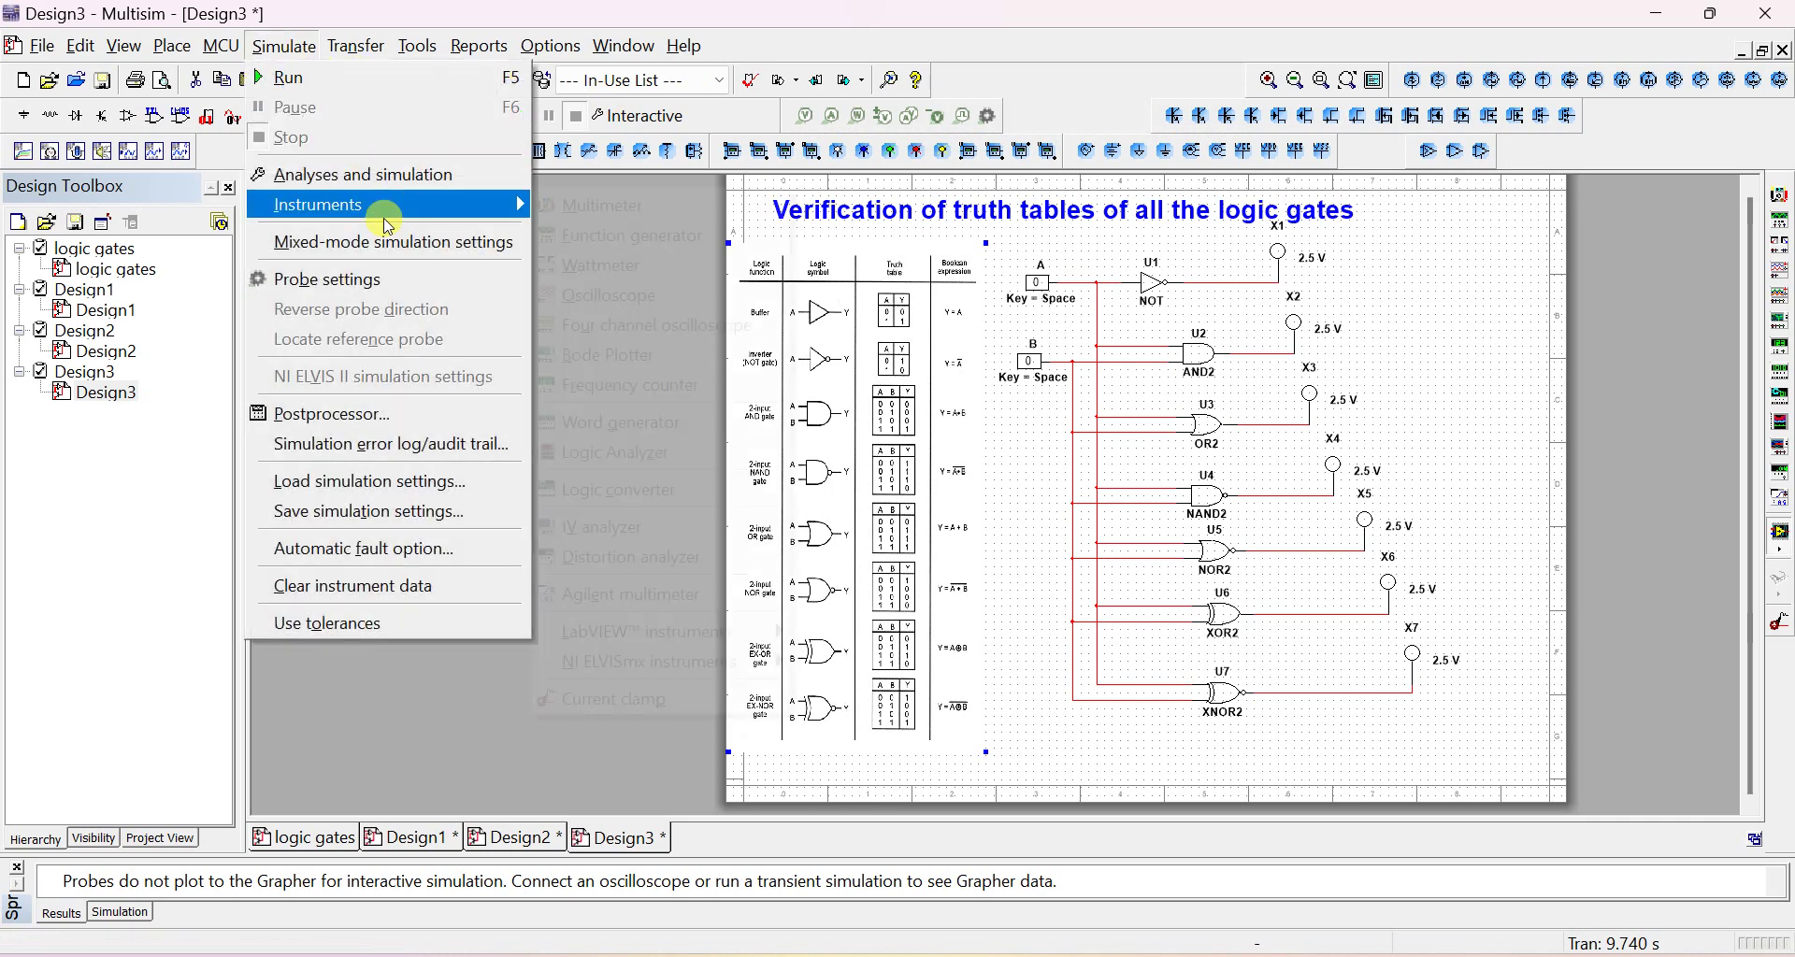
click(429, 177)
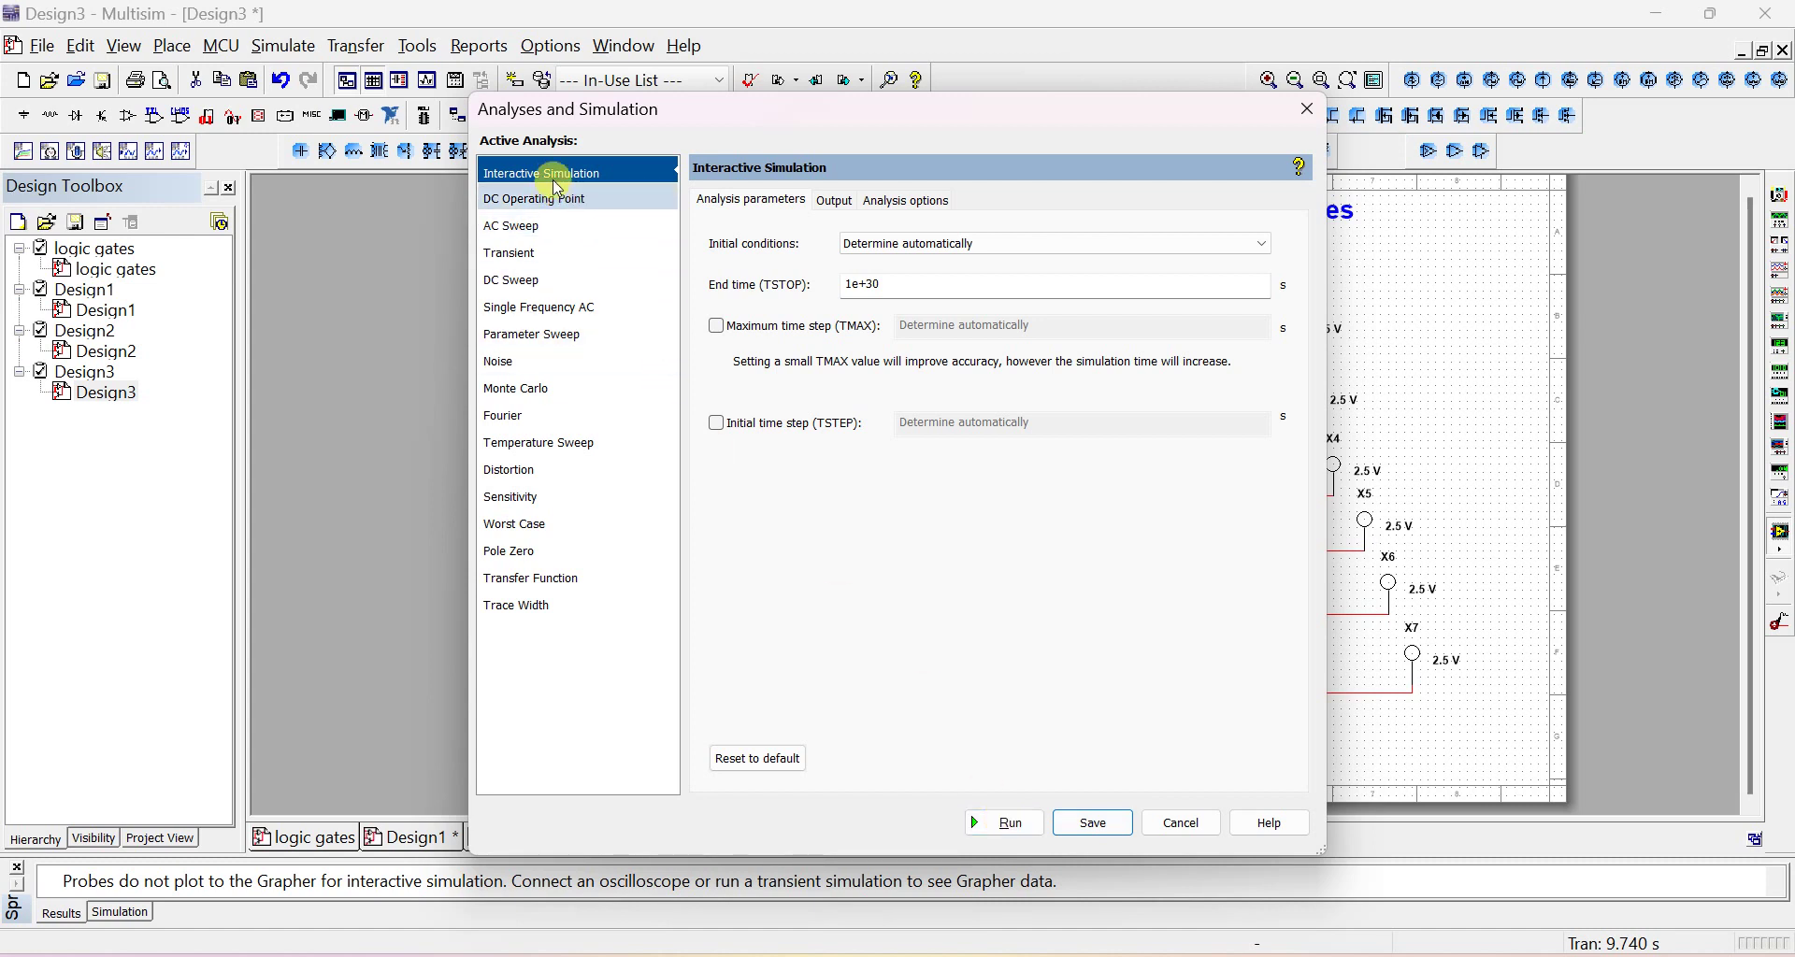
click(1001, 824)
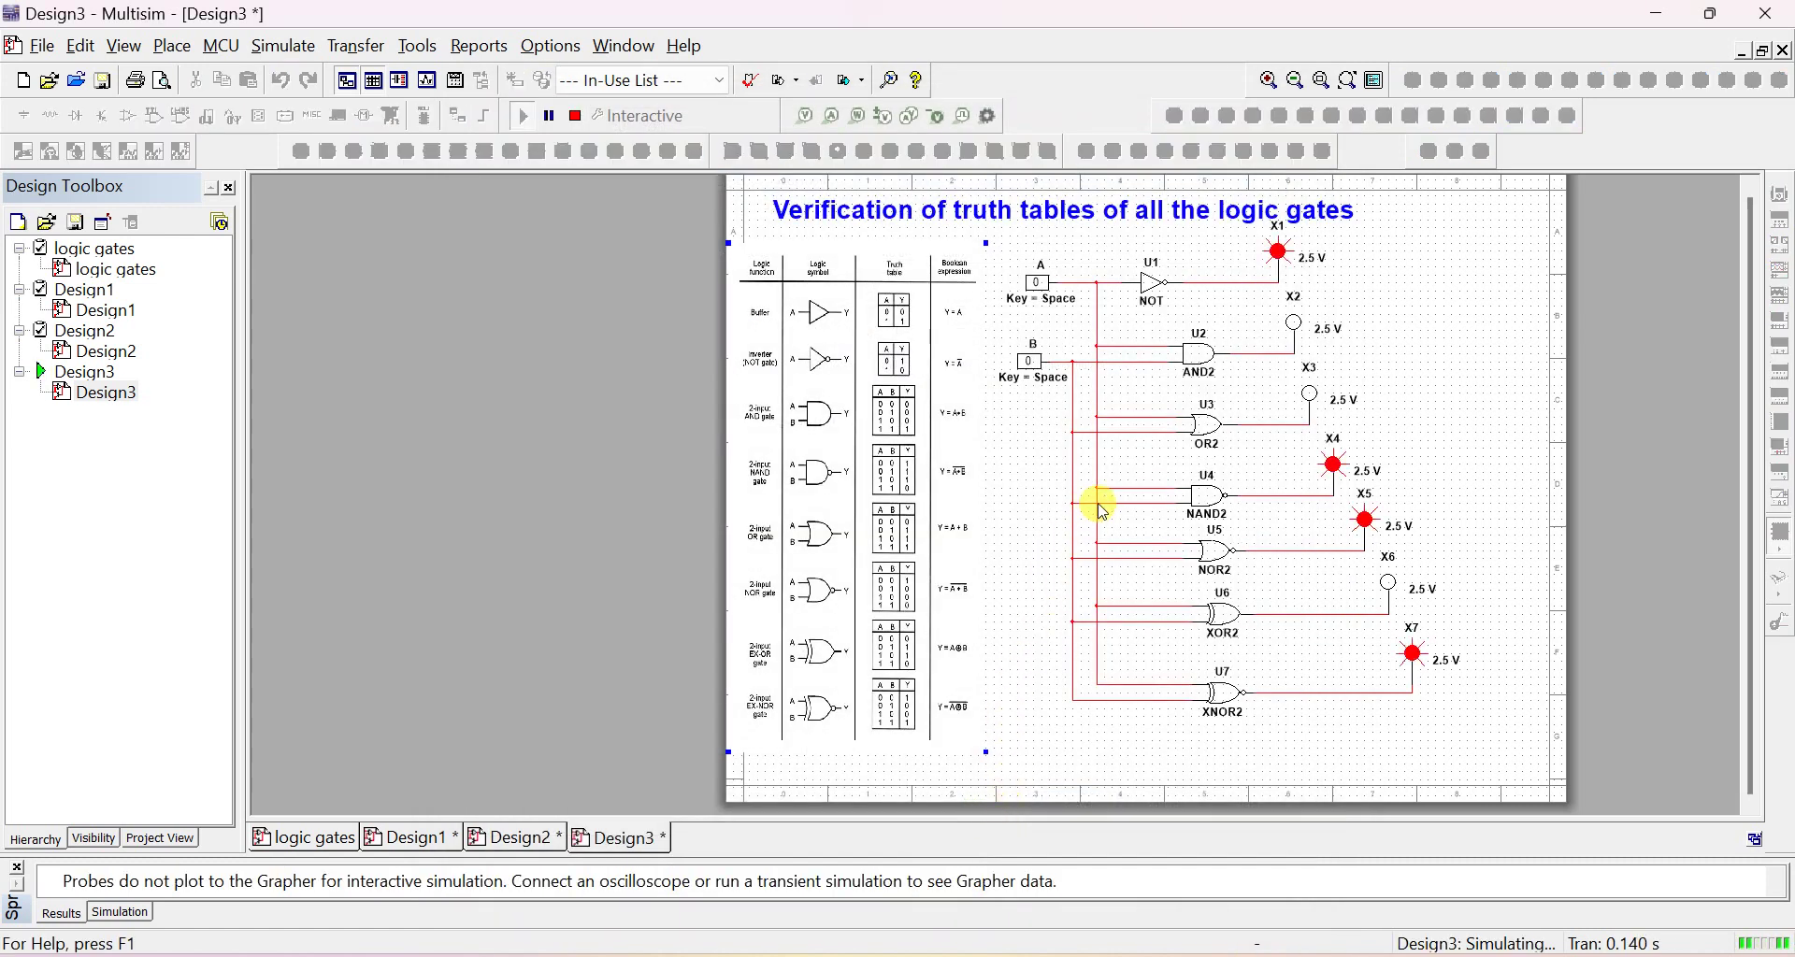
Toggle input A between 0 and 1 several times to check the NOT gate's probe X1, leaving A at 1
scroll(1500, 577, up, 2)
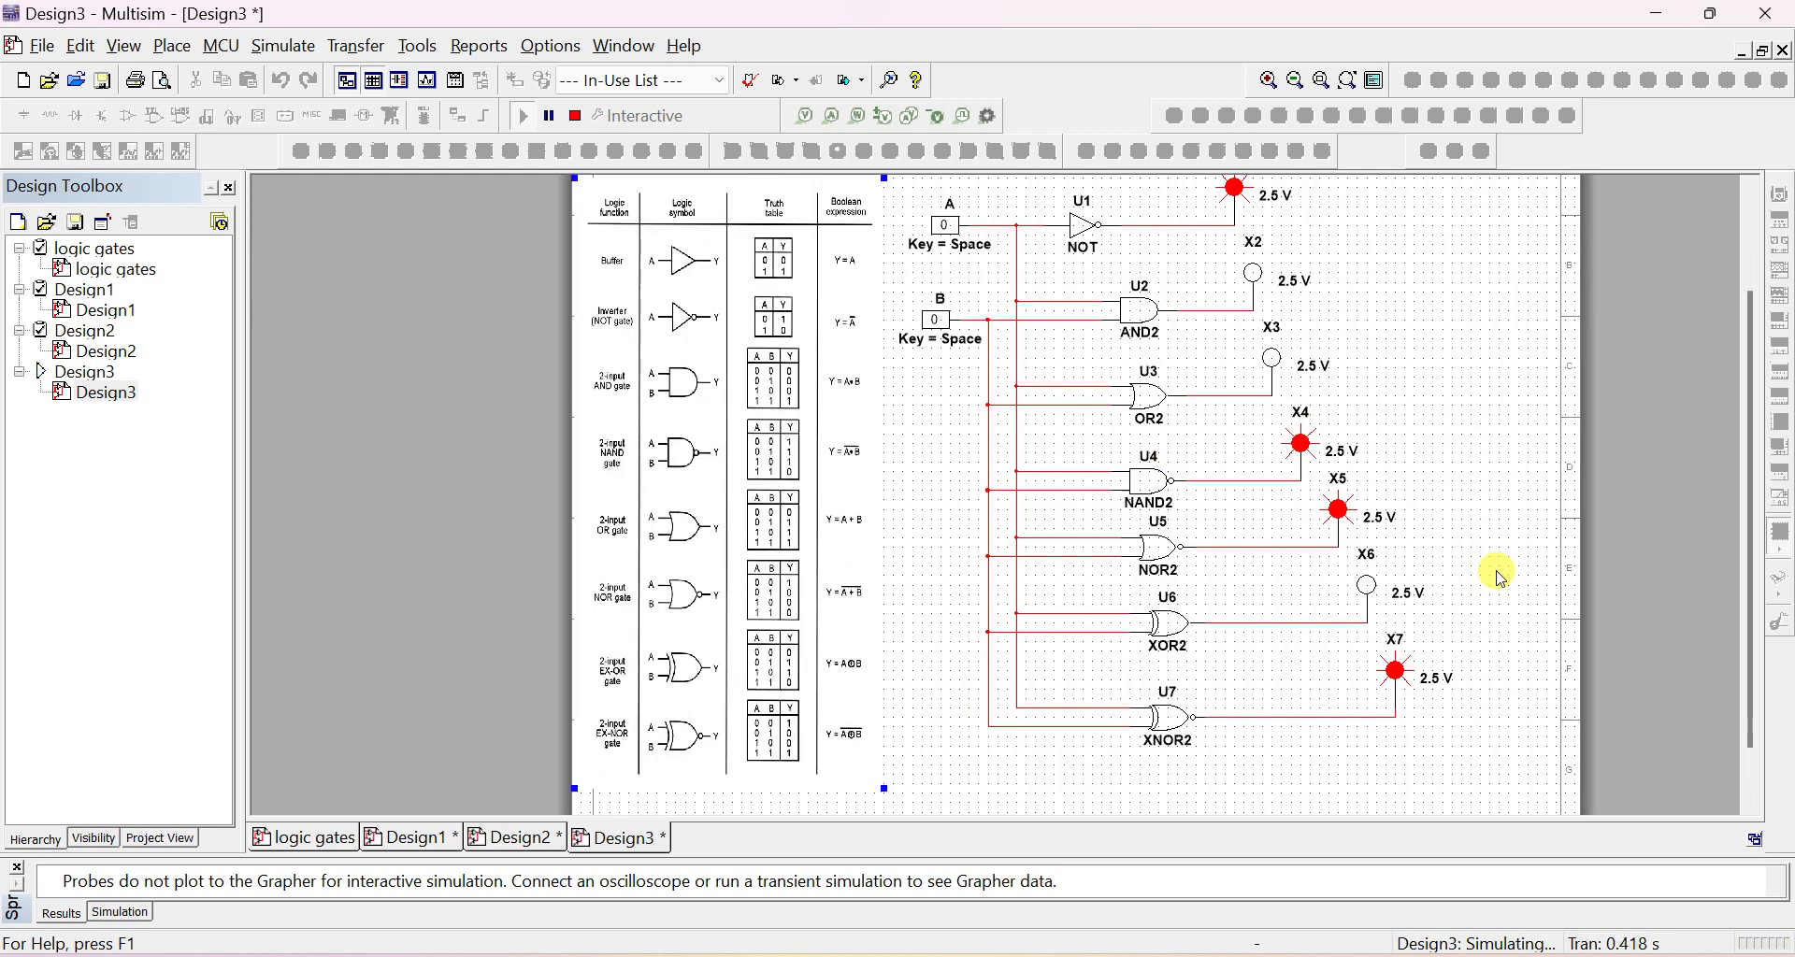
scroll(1567, 497, down, 1)
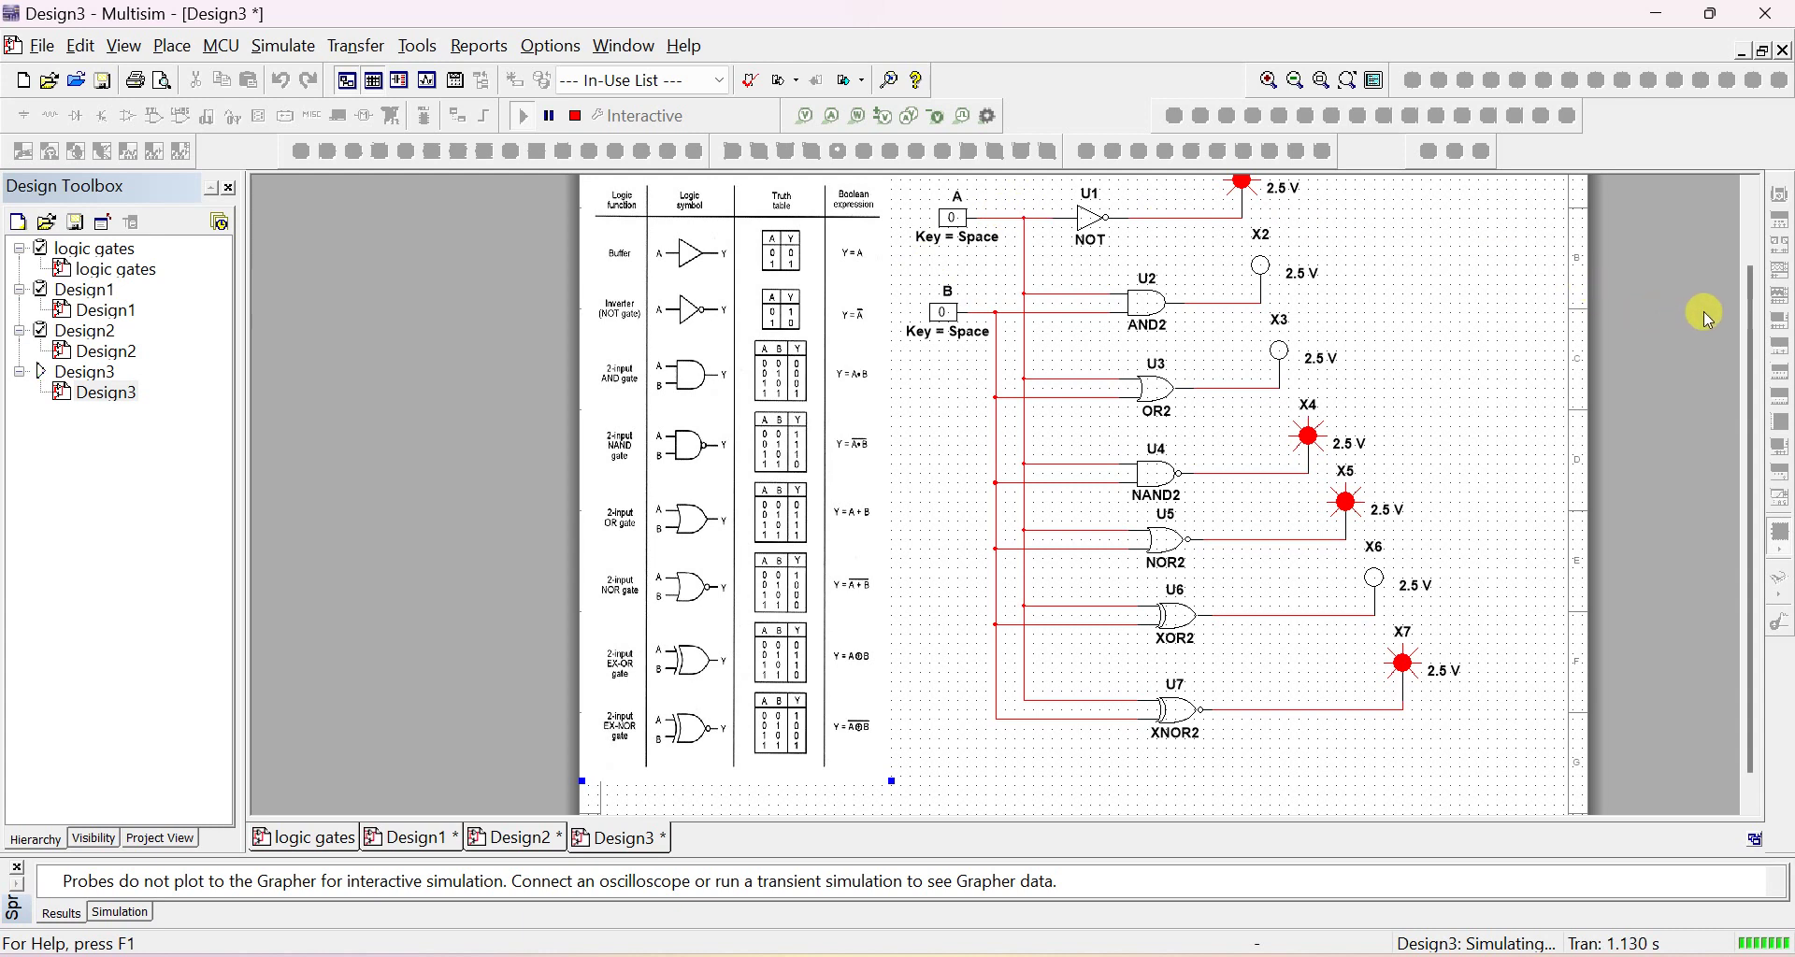
drag(1751, 293, 1470, 240)
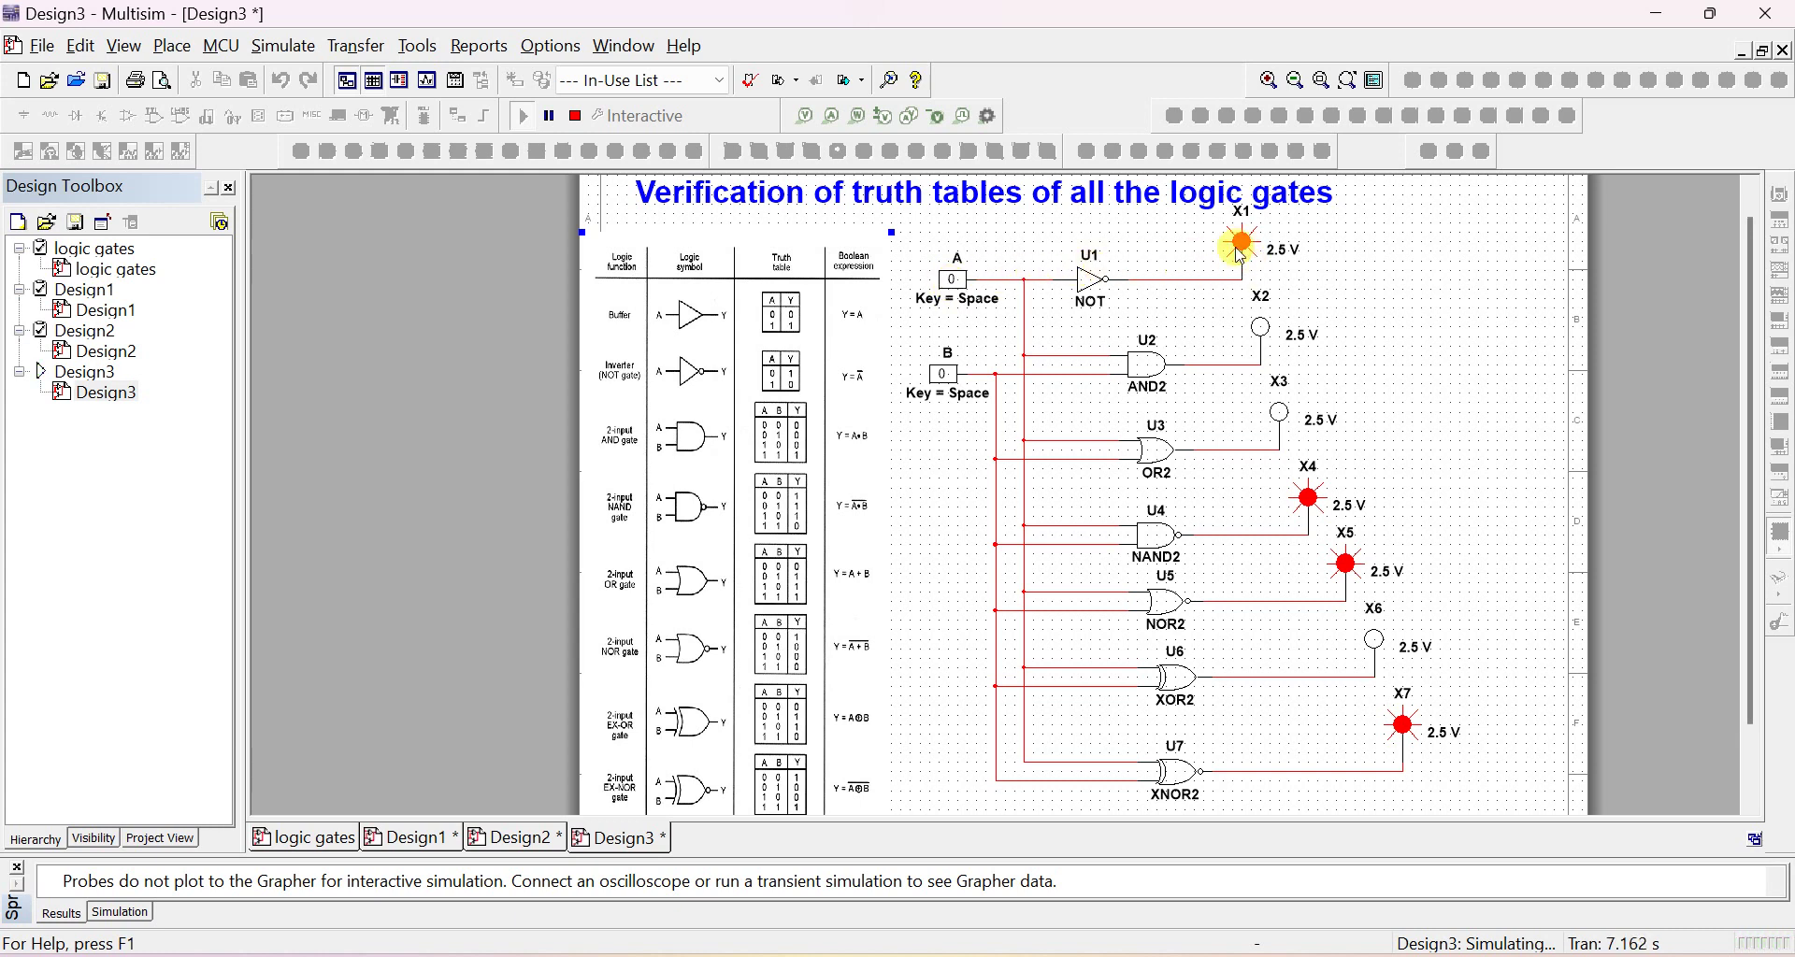
click(954, 282)
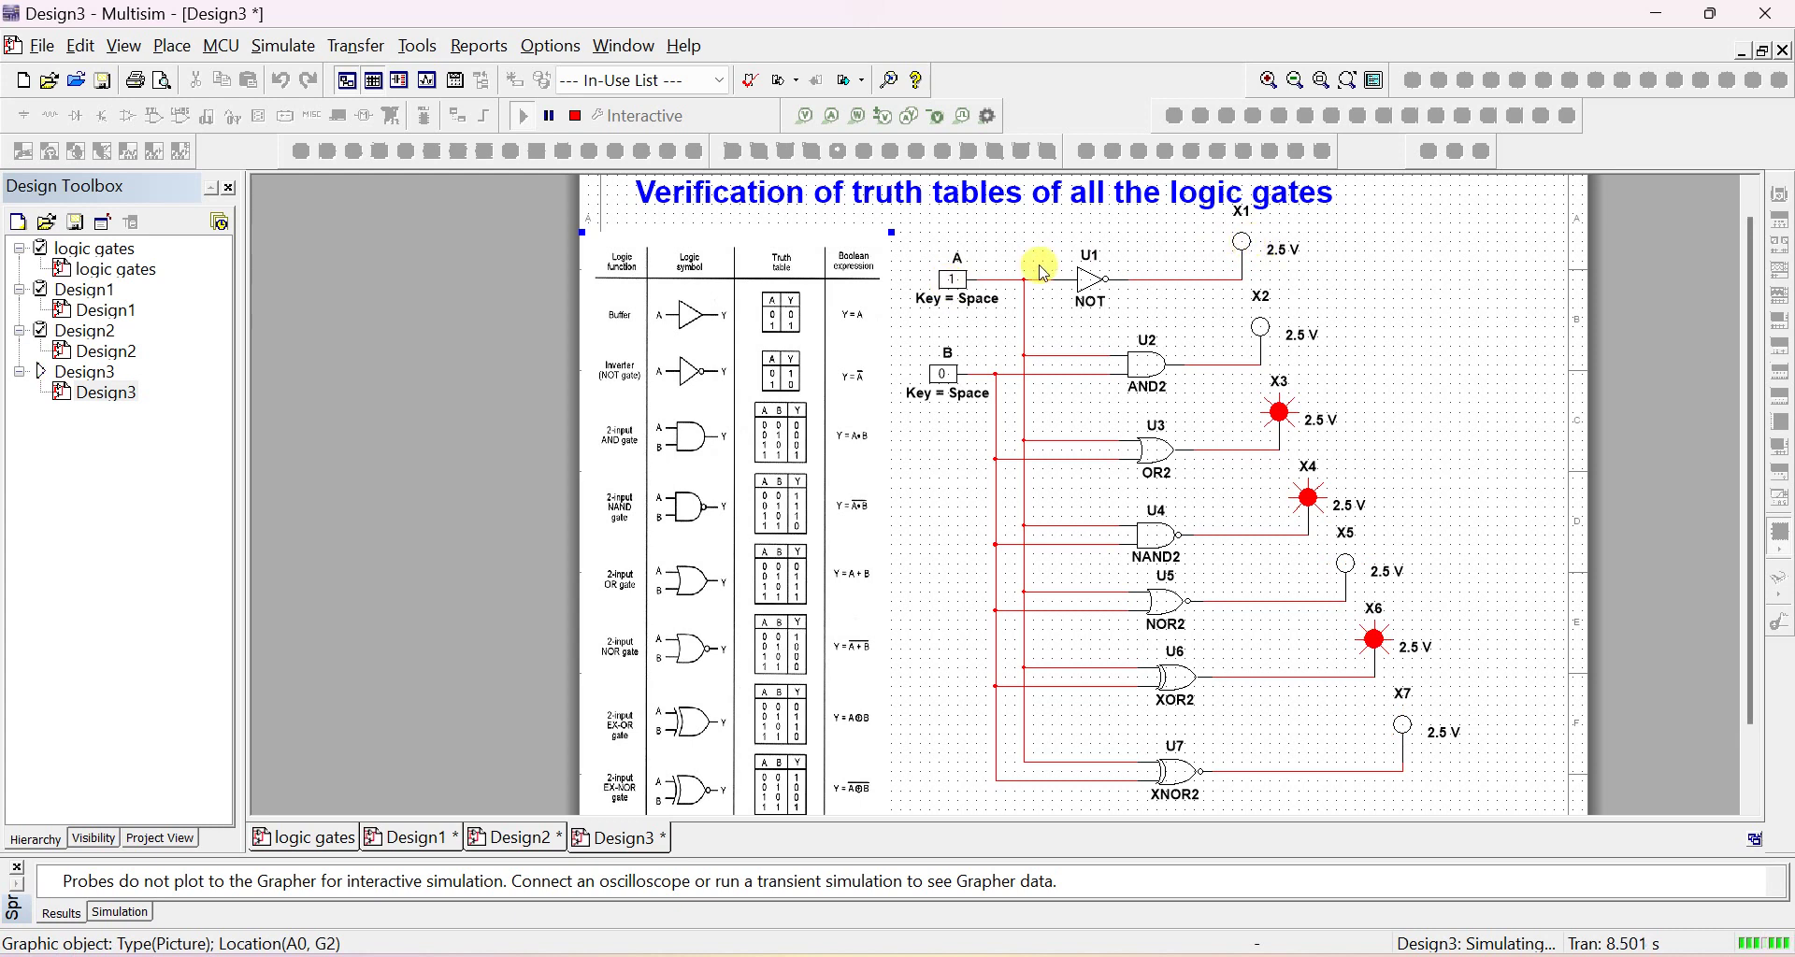
click(955, 285)
click(954, 282)
click(954, 283)
click(953, 282)
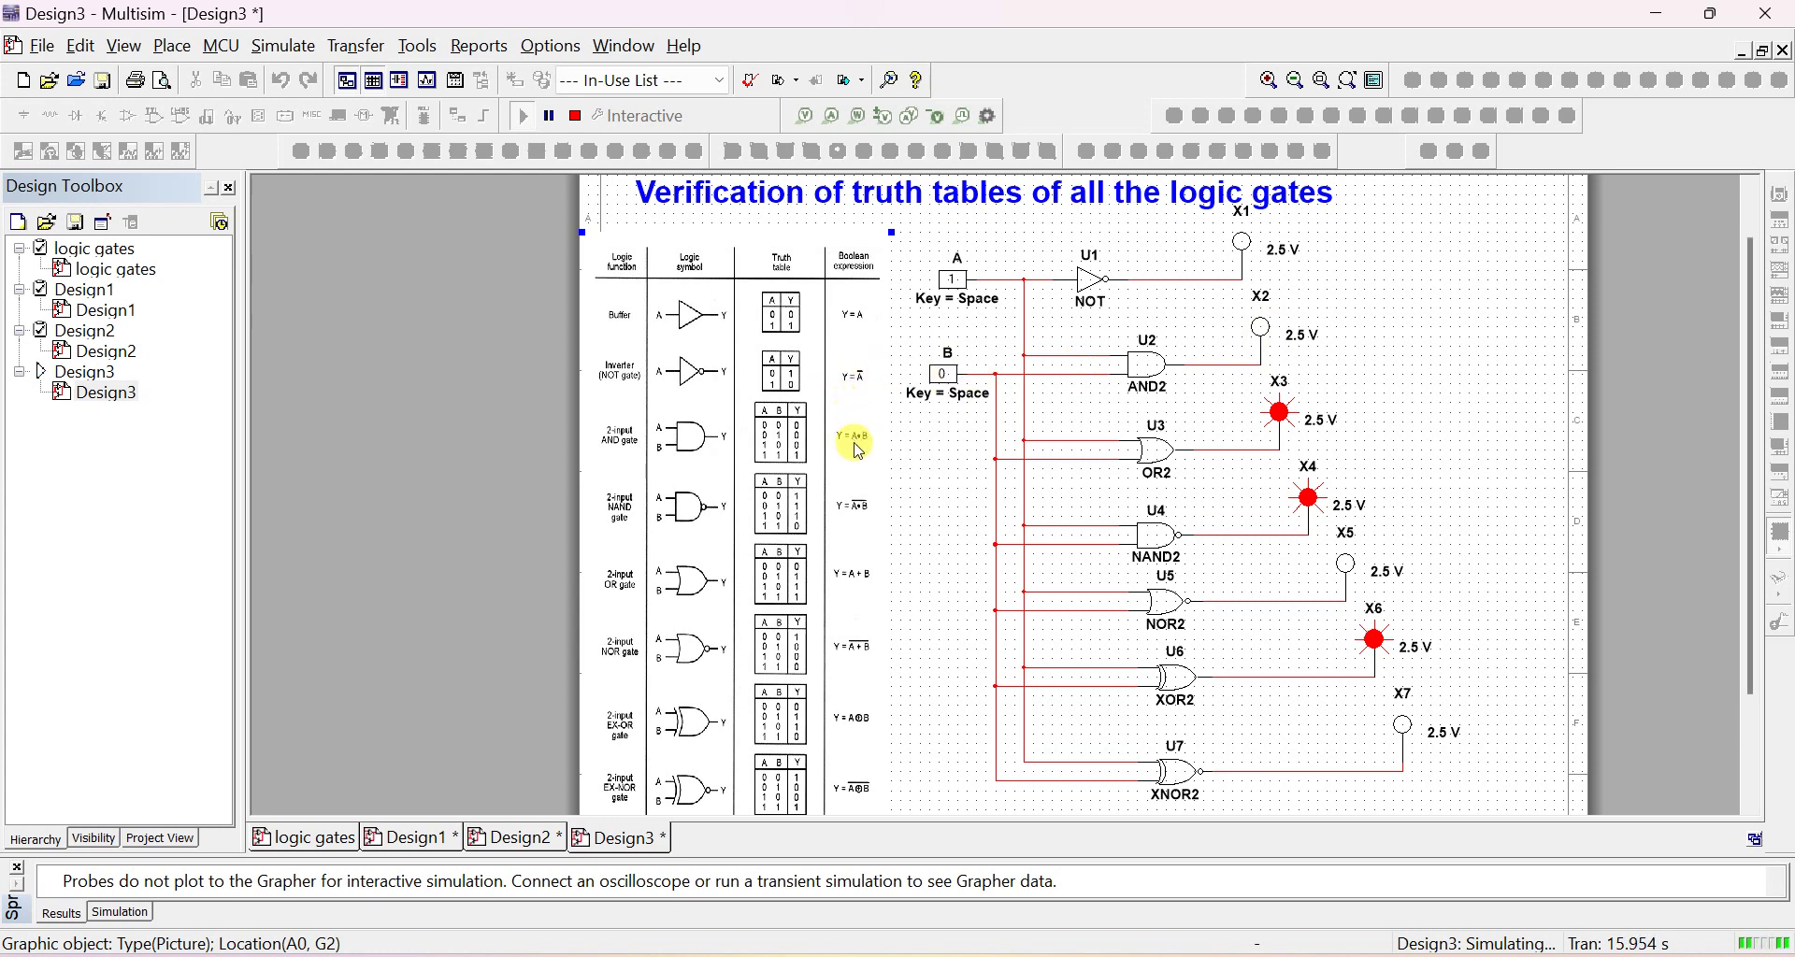
Switch inputs A and B through the combinations 00, 10, 01 and 11 to check the AND gate's probe X2 against its truth table
scroll(854, 449, up, 2)
scroll(862, 448, up, 1)
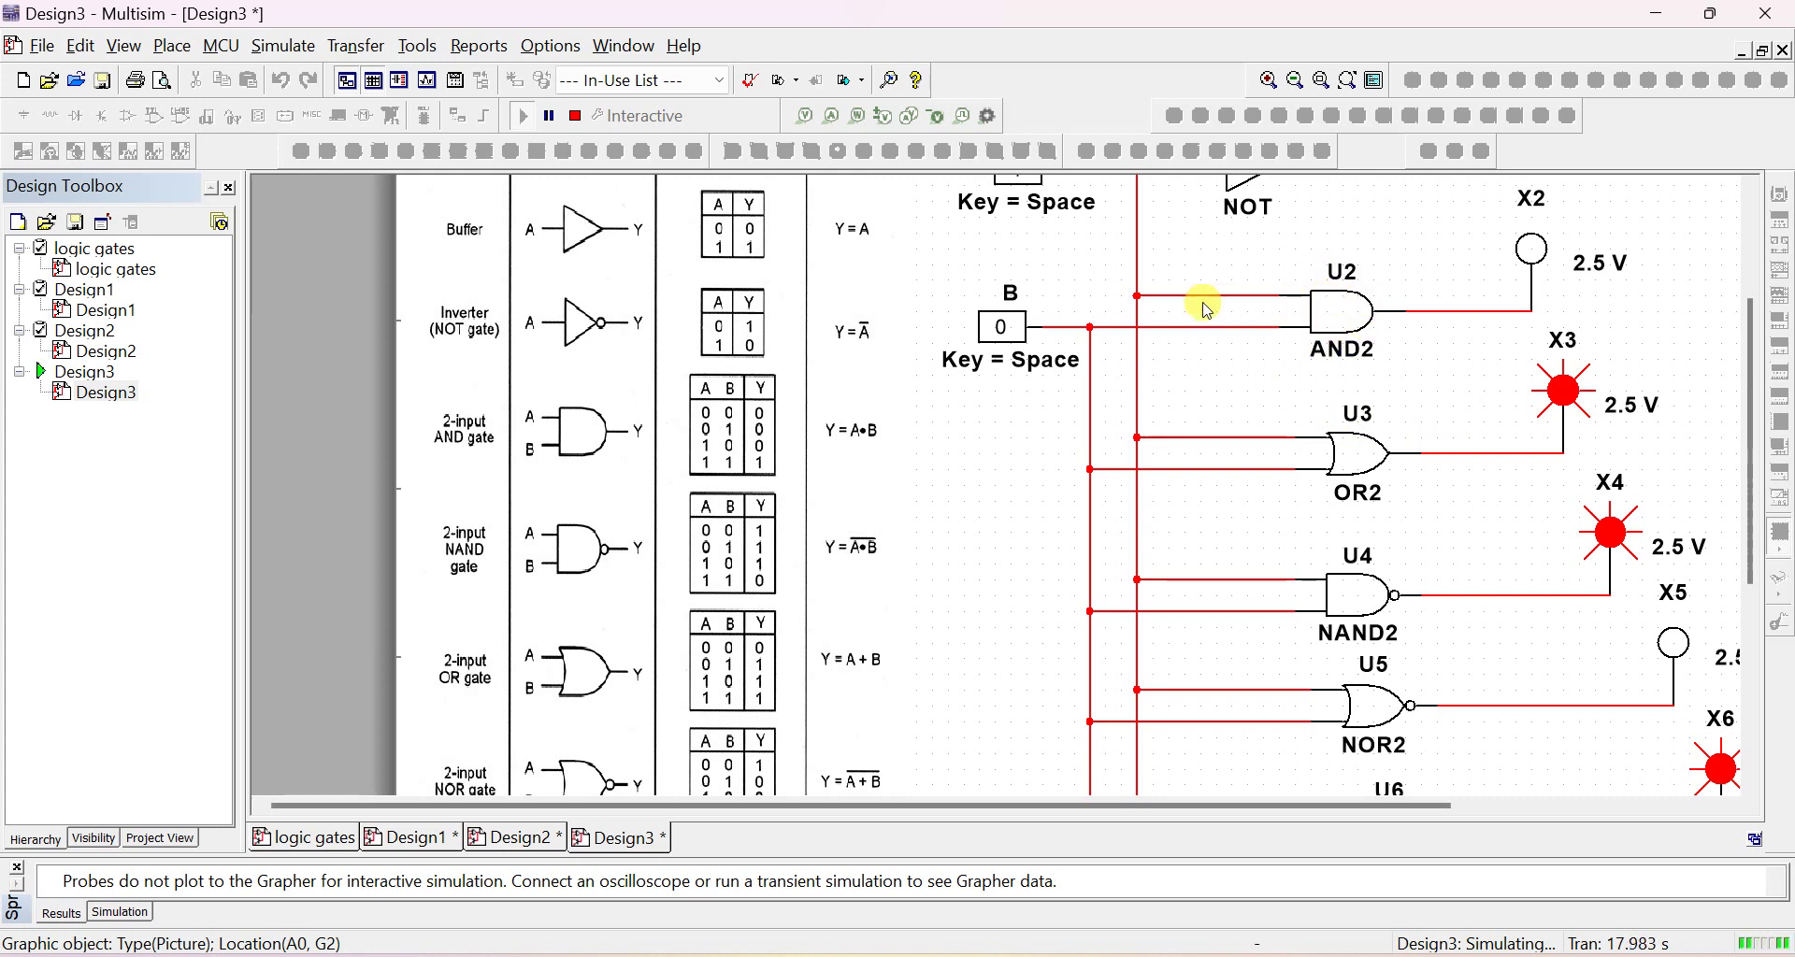
drag(1747, 296, 1746, 281)
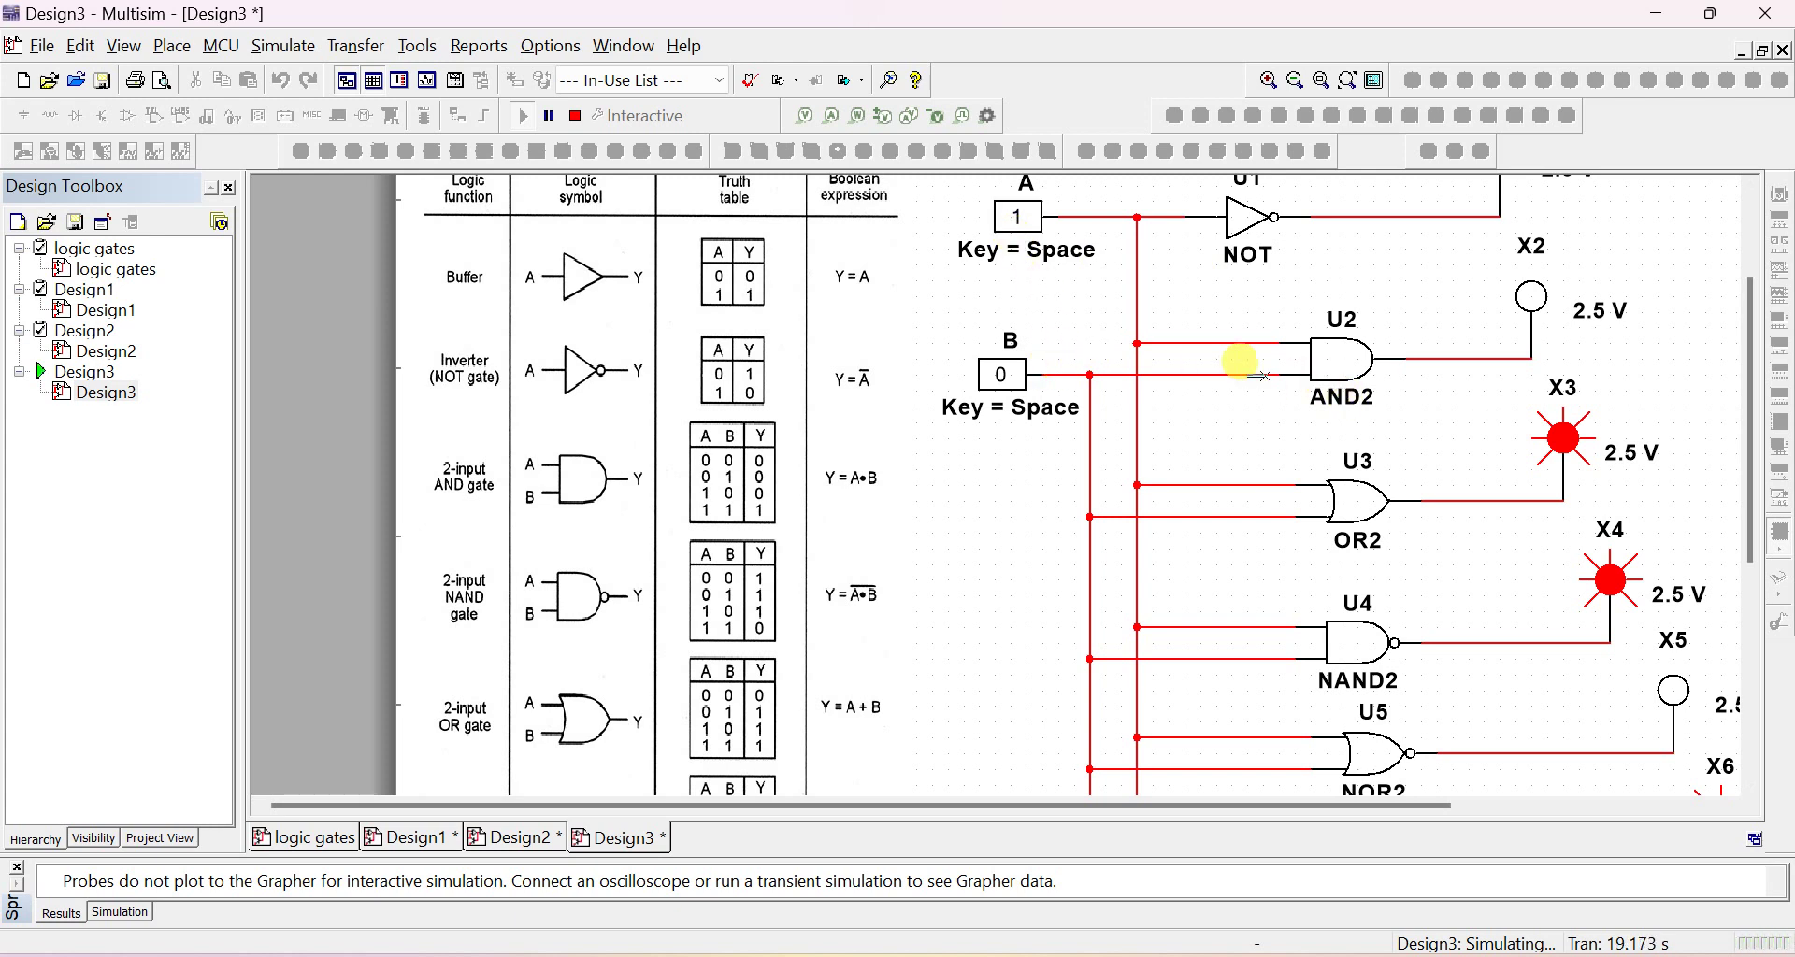
click(1018, 218)
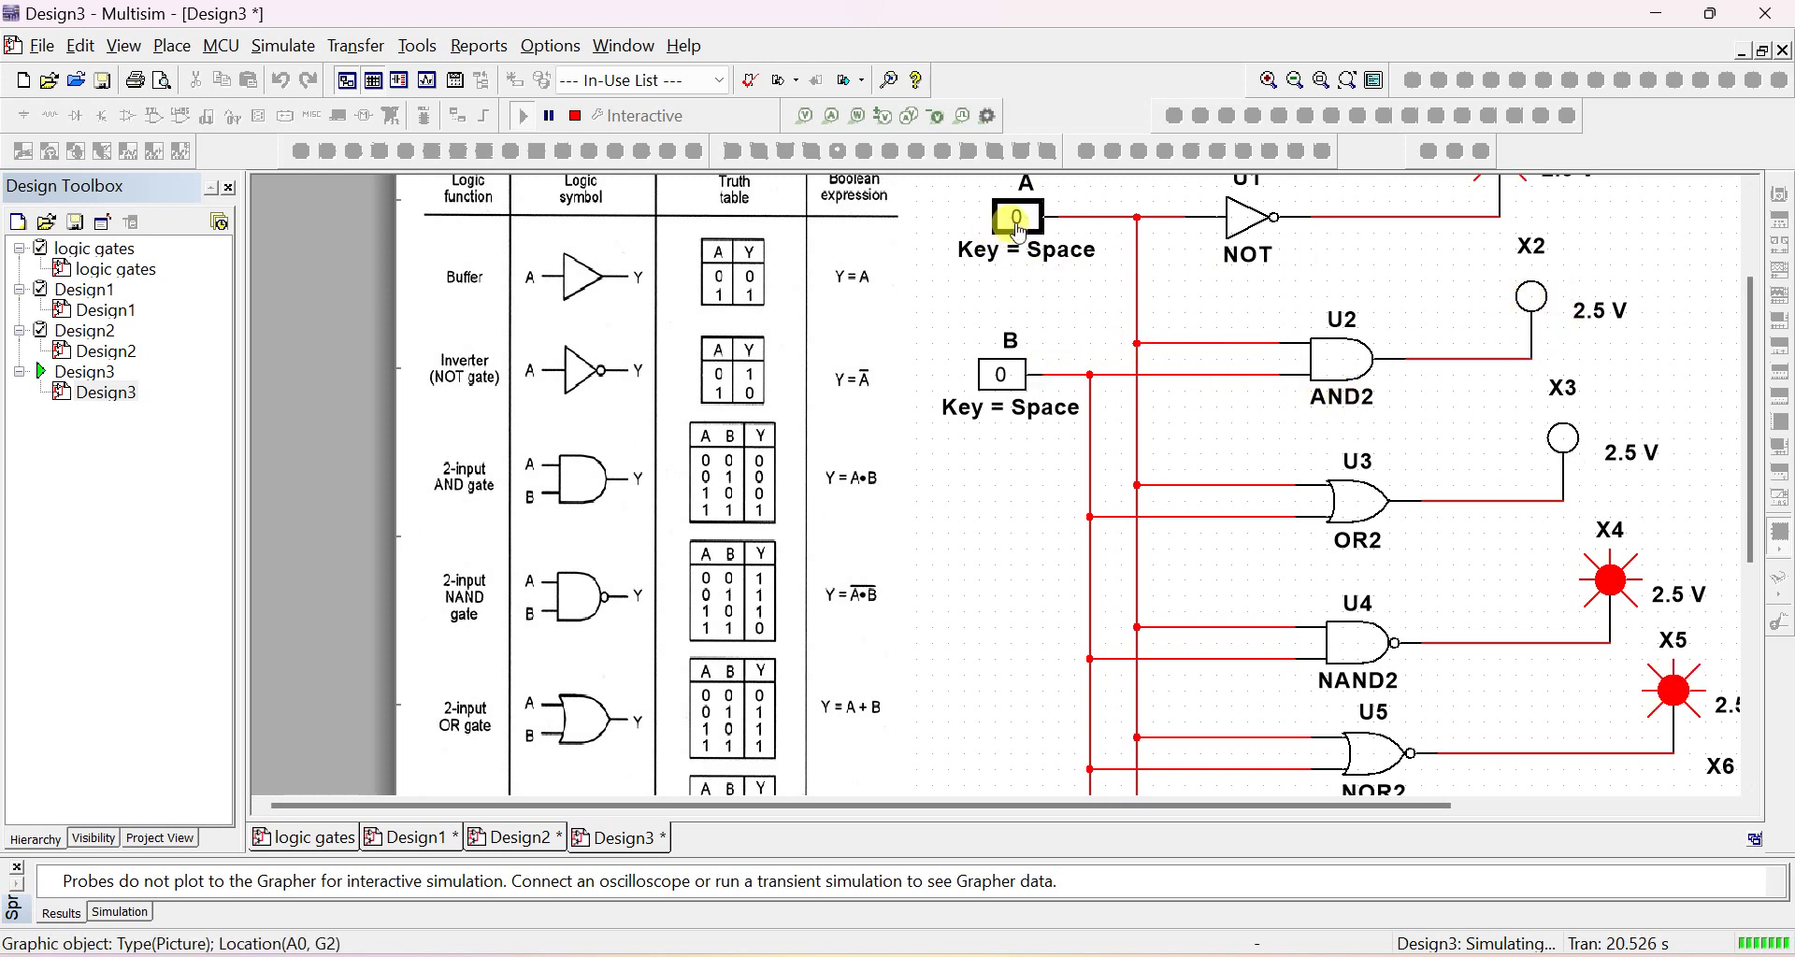
click(1018, 221)
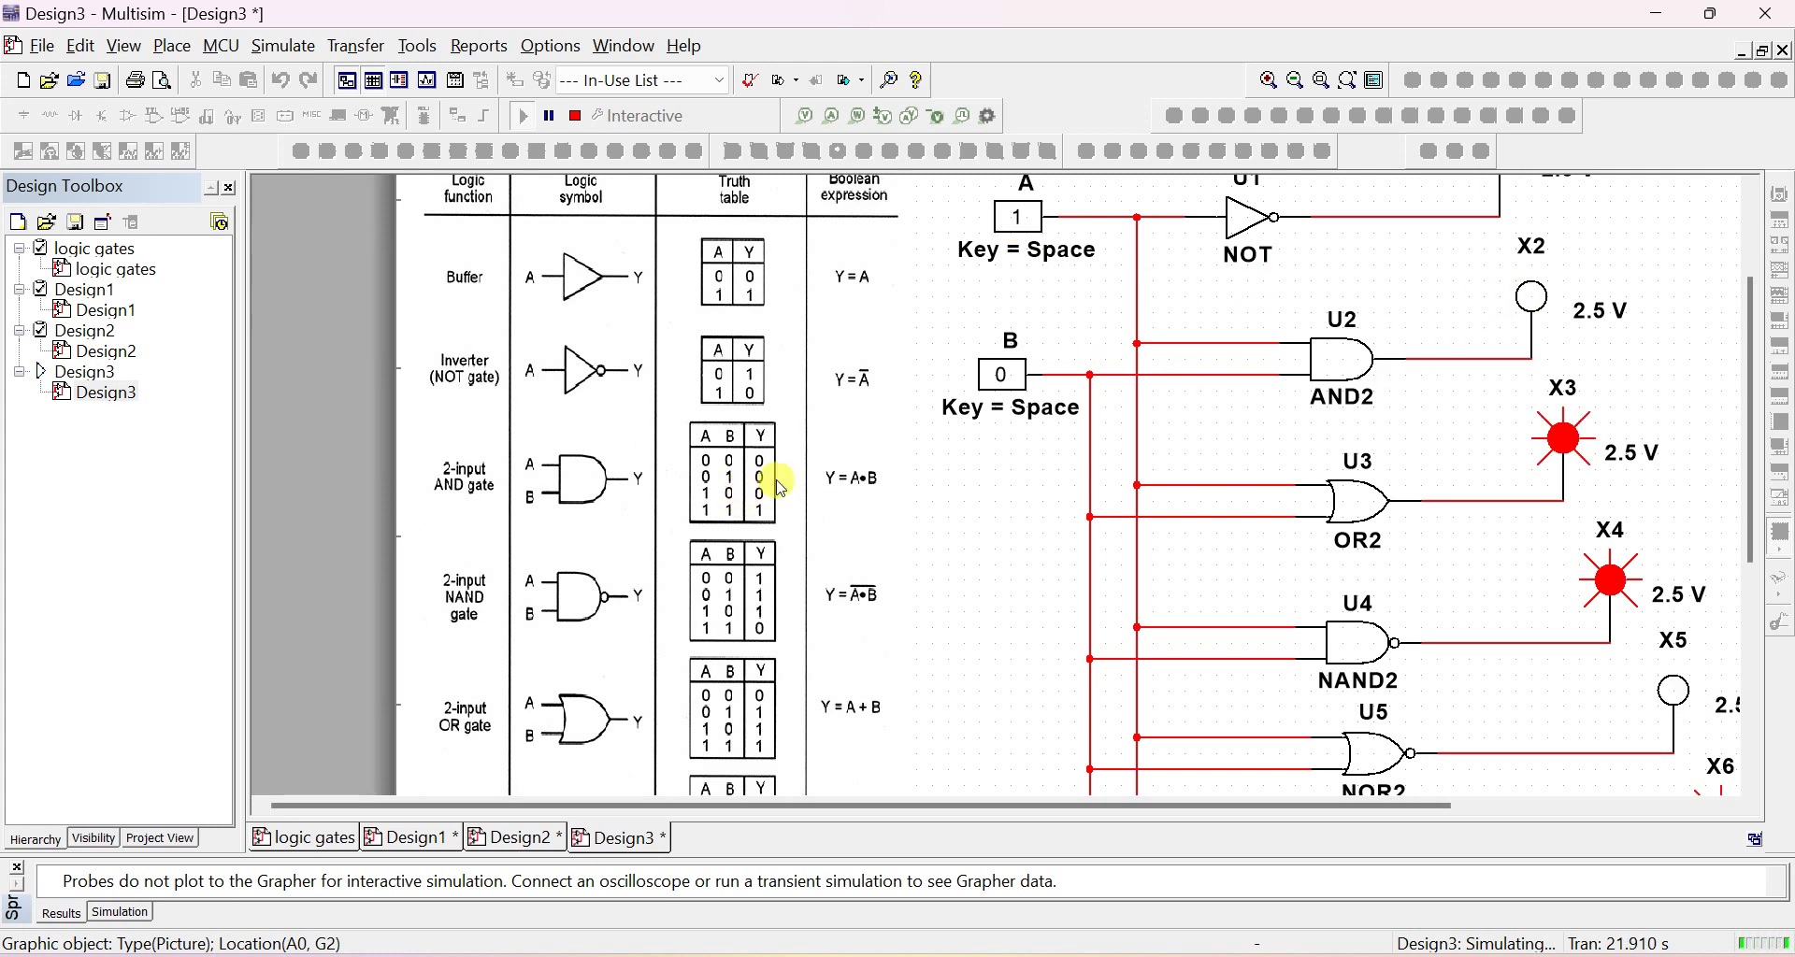
click(1017, 217)
click(1003, 374)
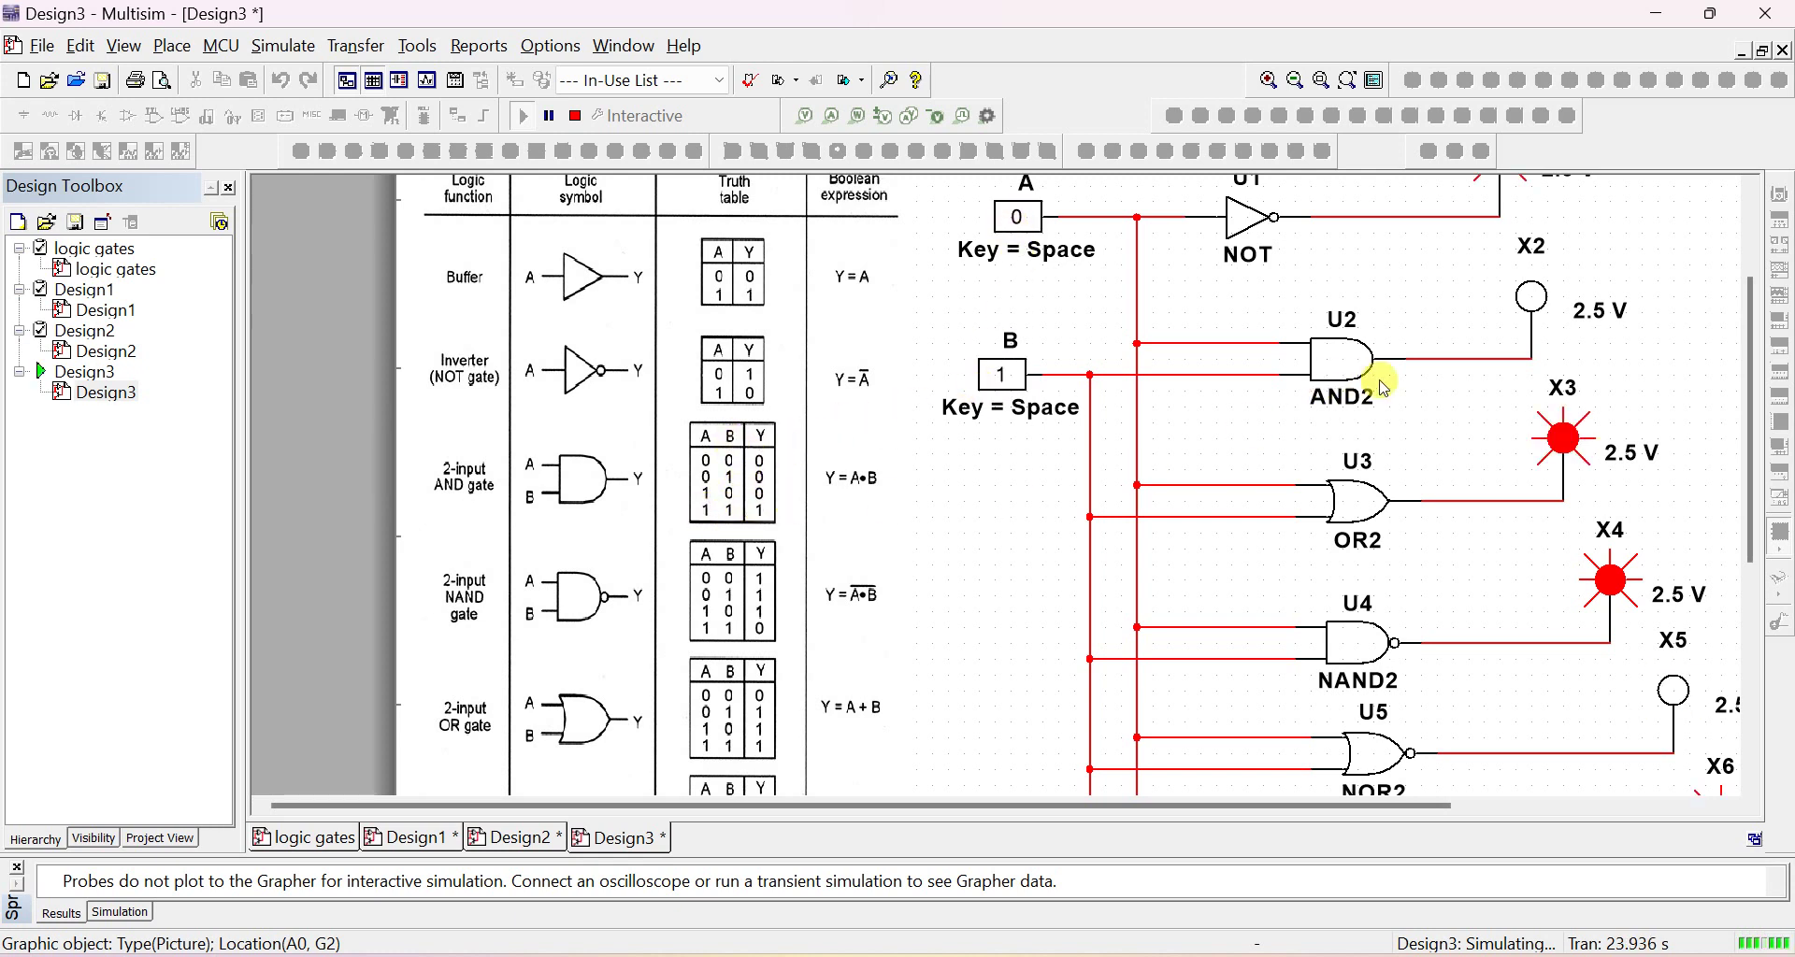
click(1023, 223)
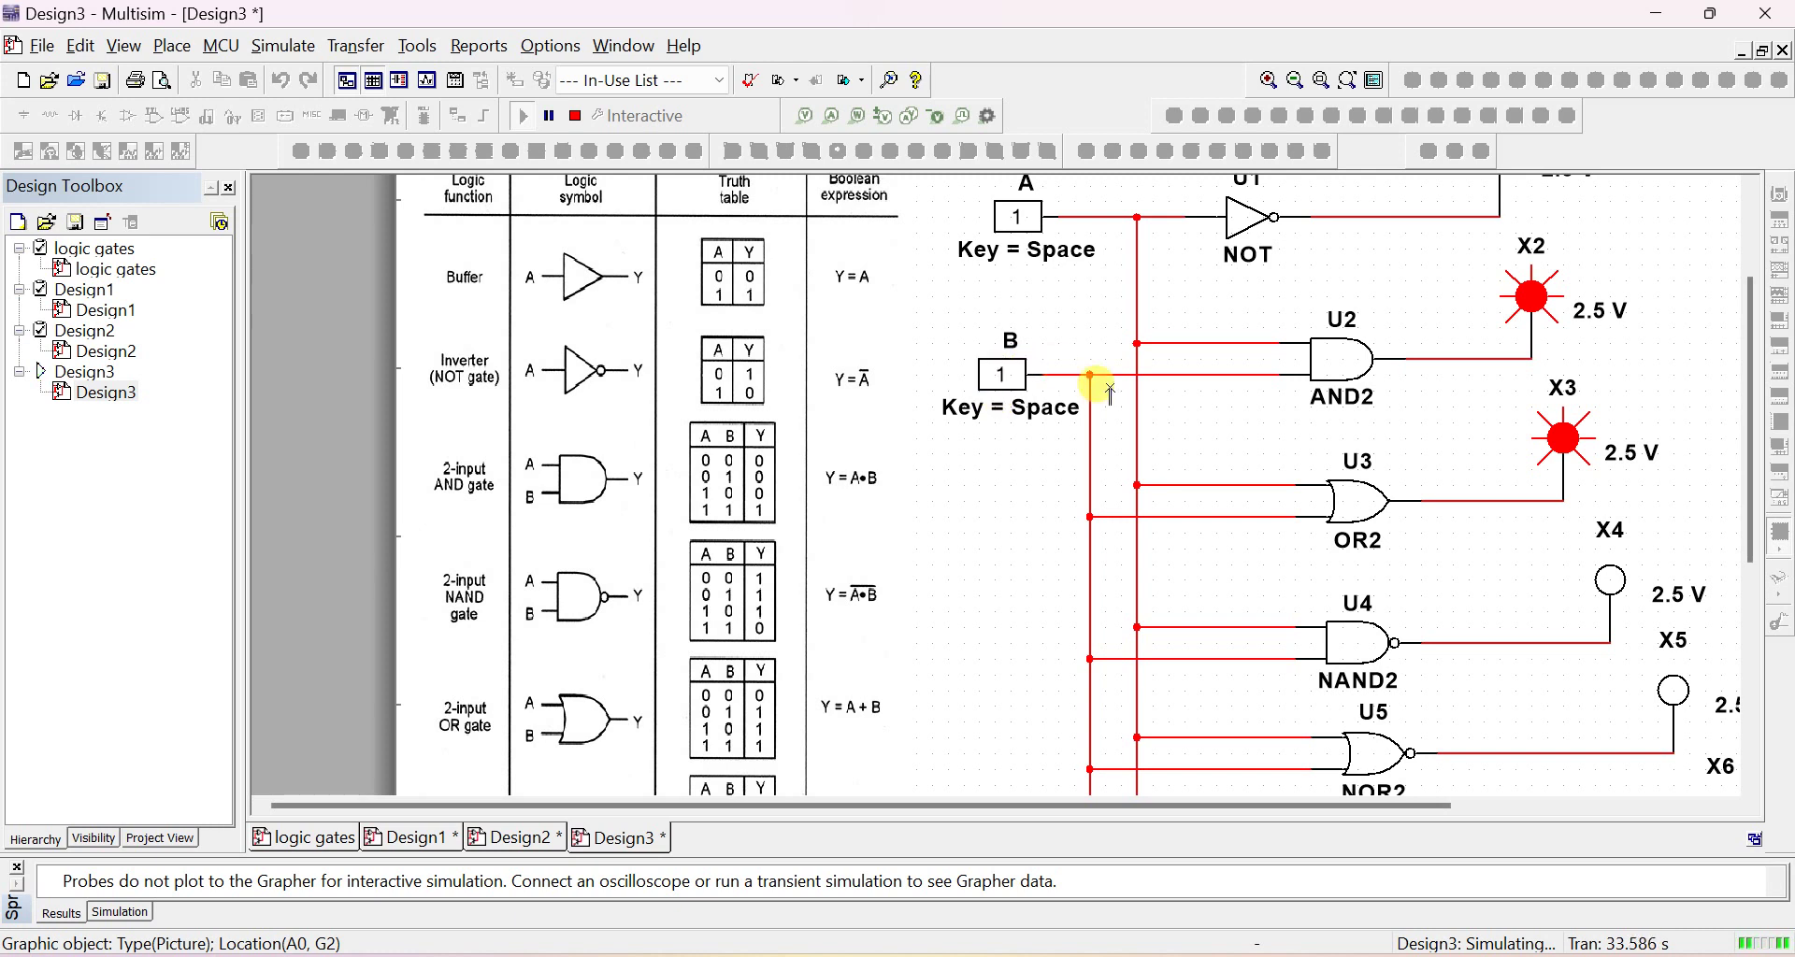
Set inputs A and B to 01, 00, 10 and back to 00 to check the OR gate's probe X3
click(1020, 219)
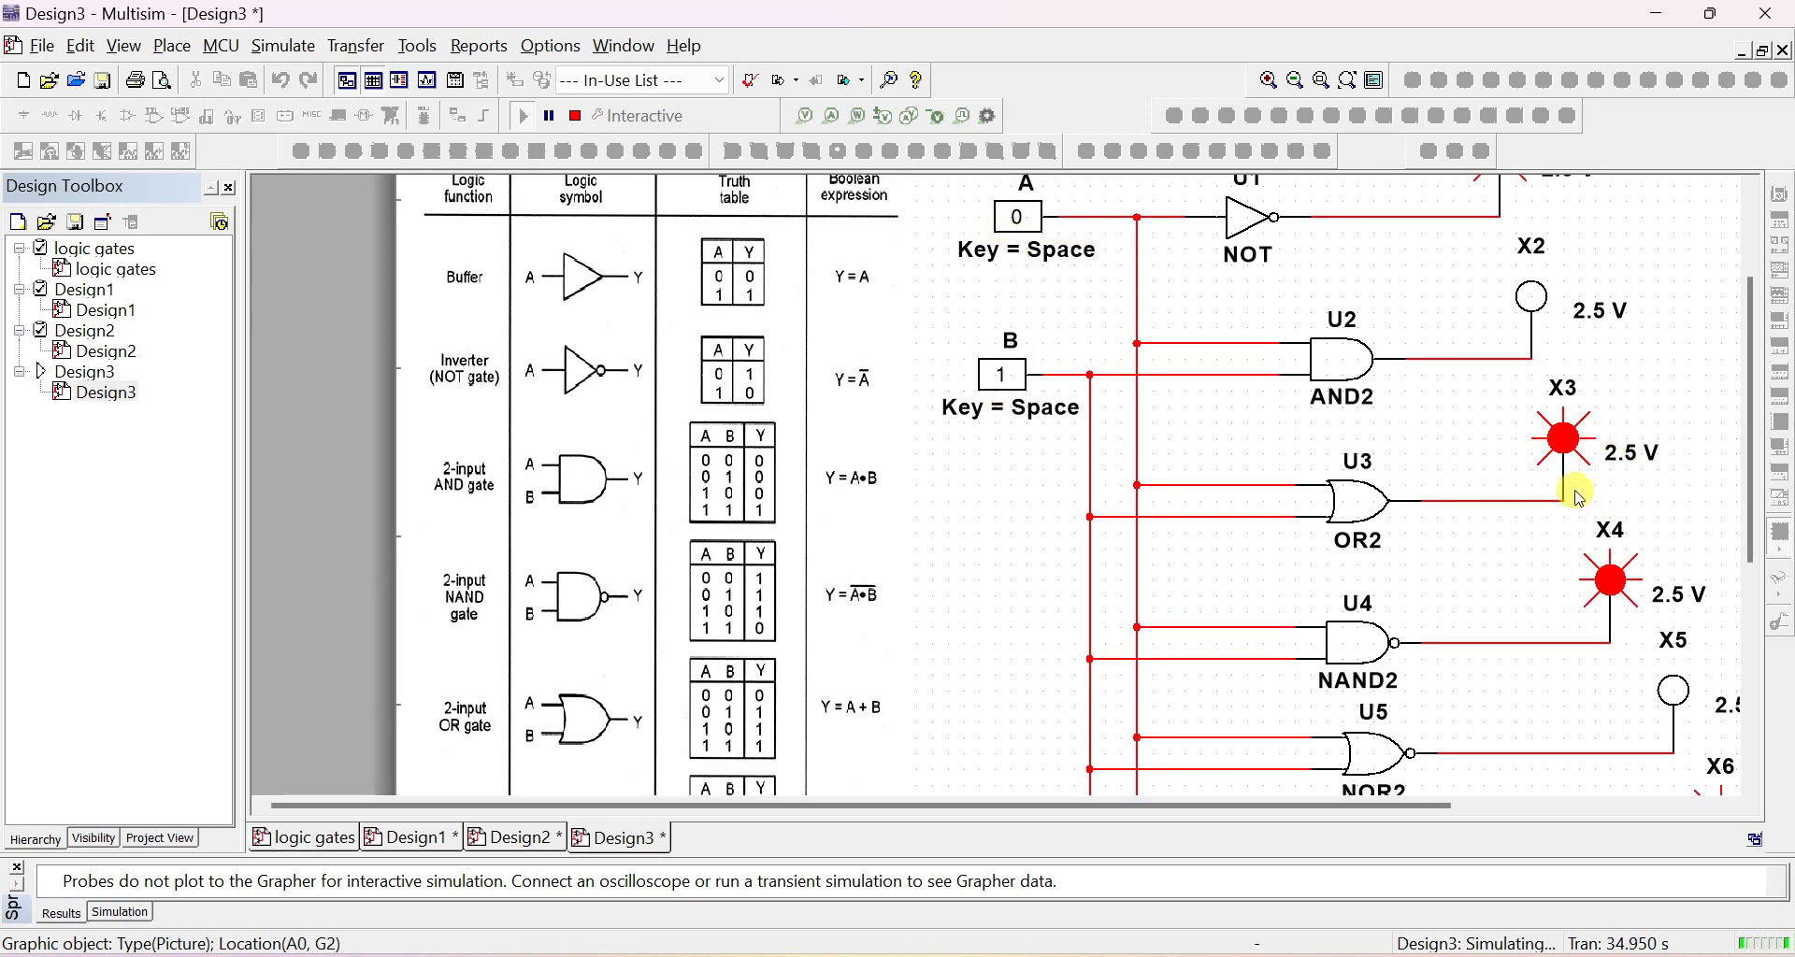
click(1000, 376)
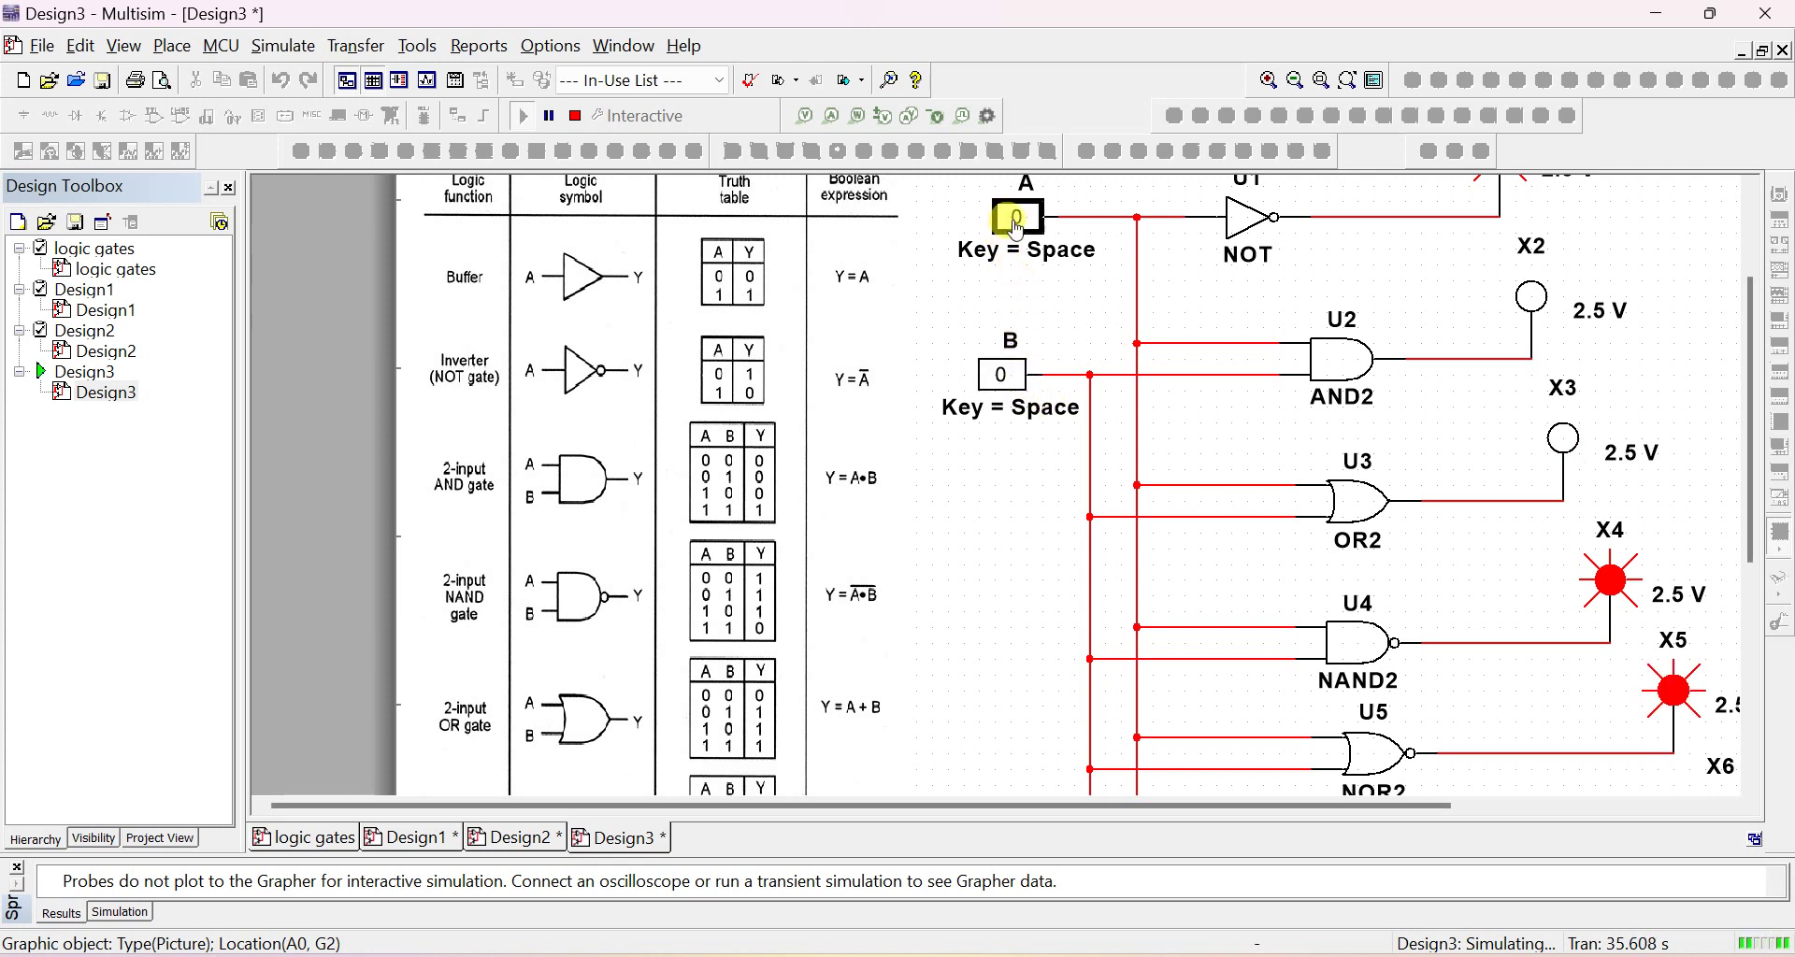
click(1018, 219)
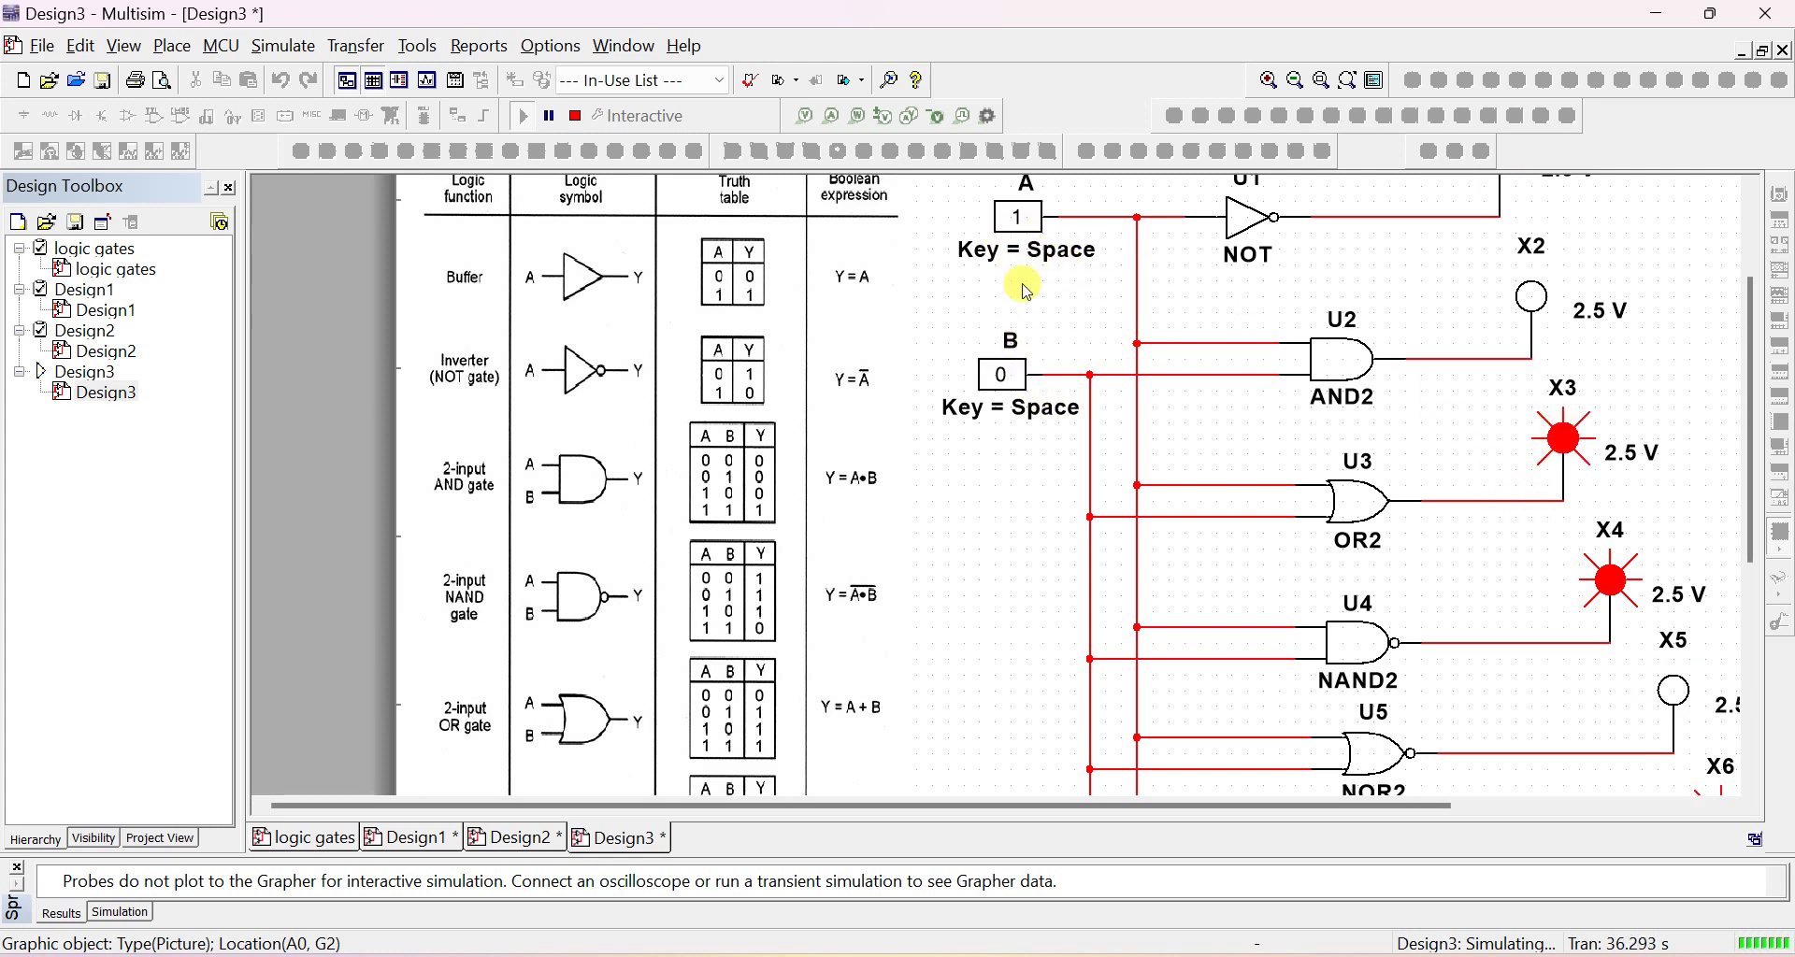
click(1019, 221)
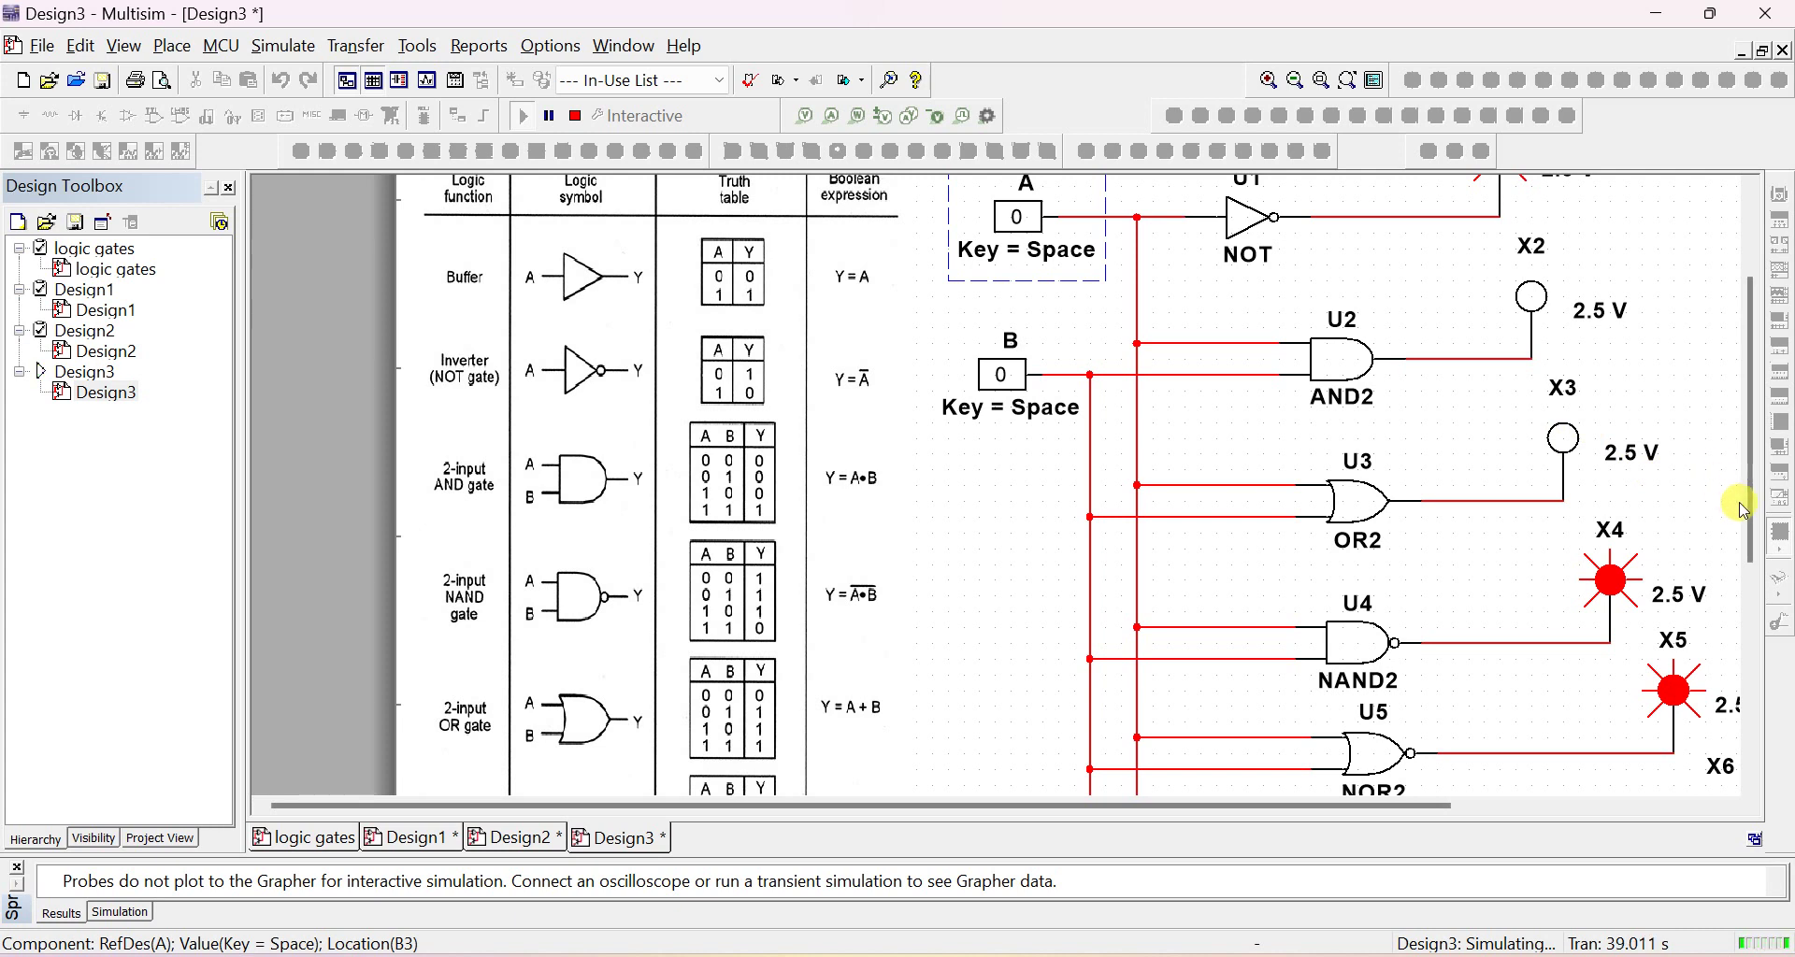
Step inputs A and B through 00, 01, 11 and 10 to check the NAND gate's probe X4, and return both to 0
drag(1746, 512, 1769, 615)
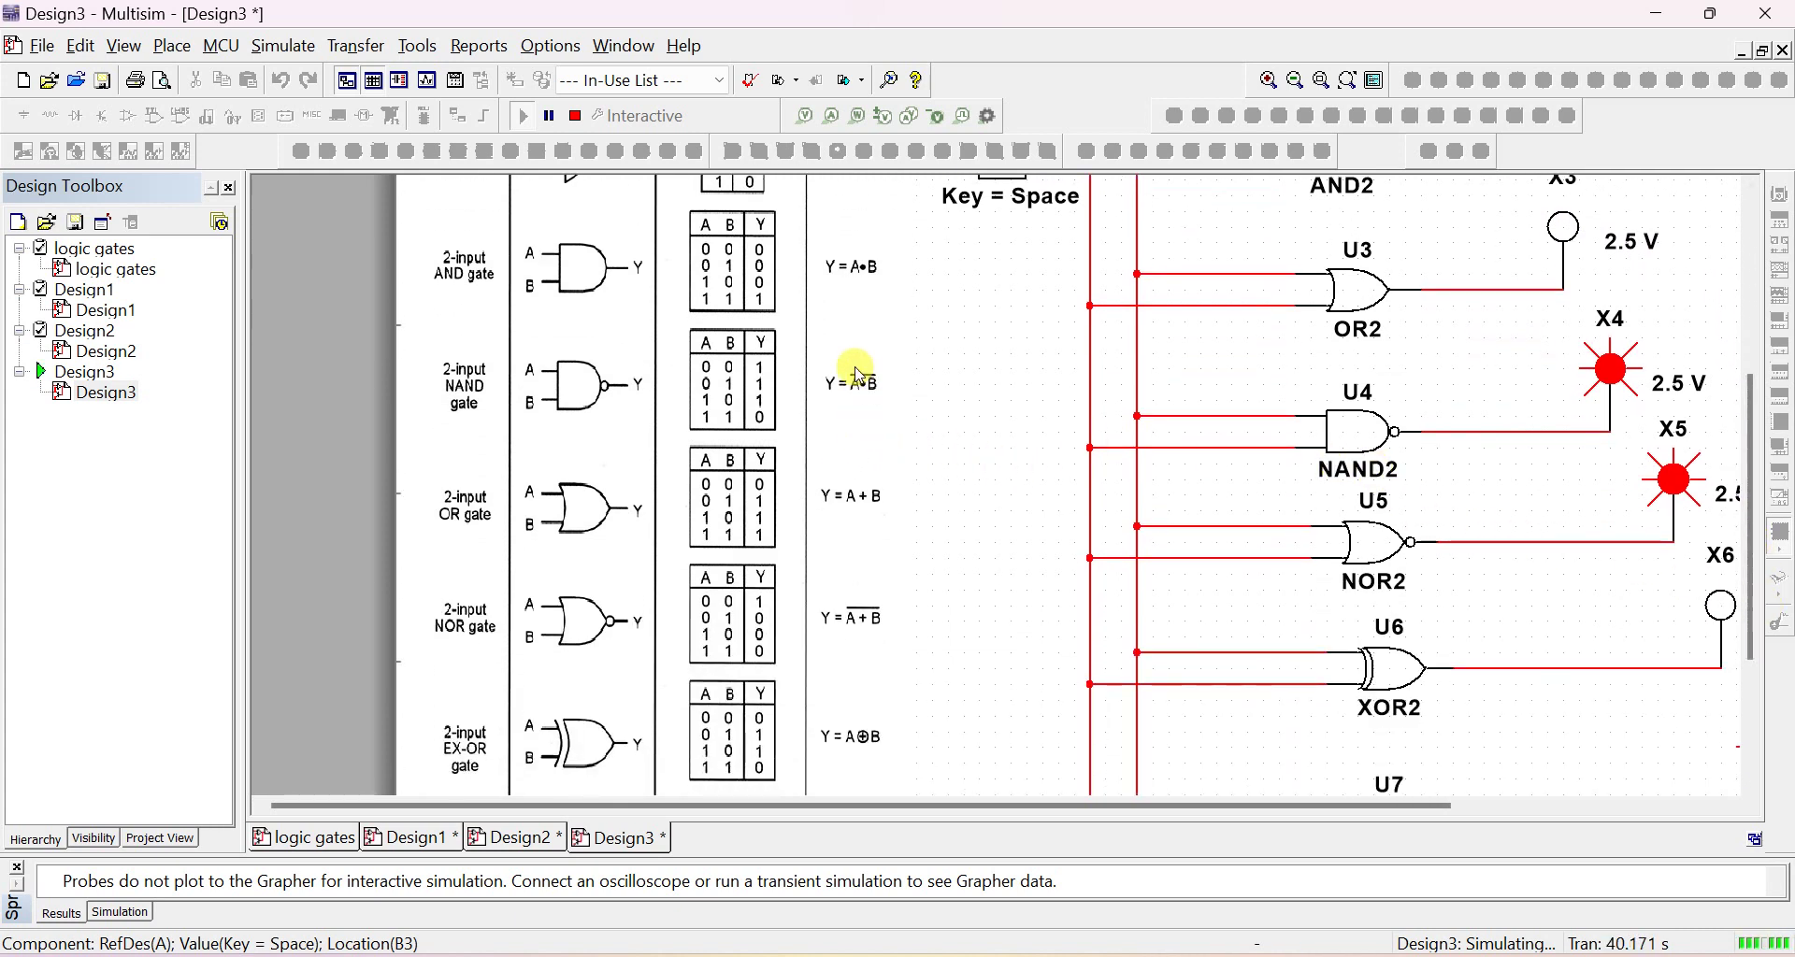
scroll(858, 375, up, 2)
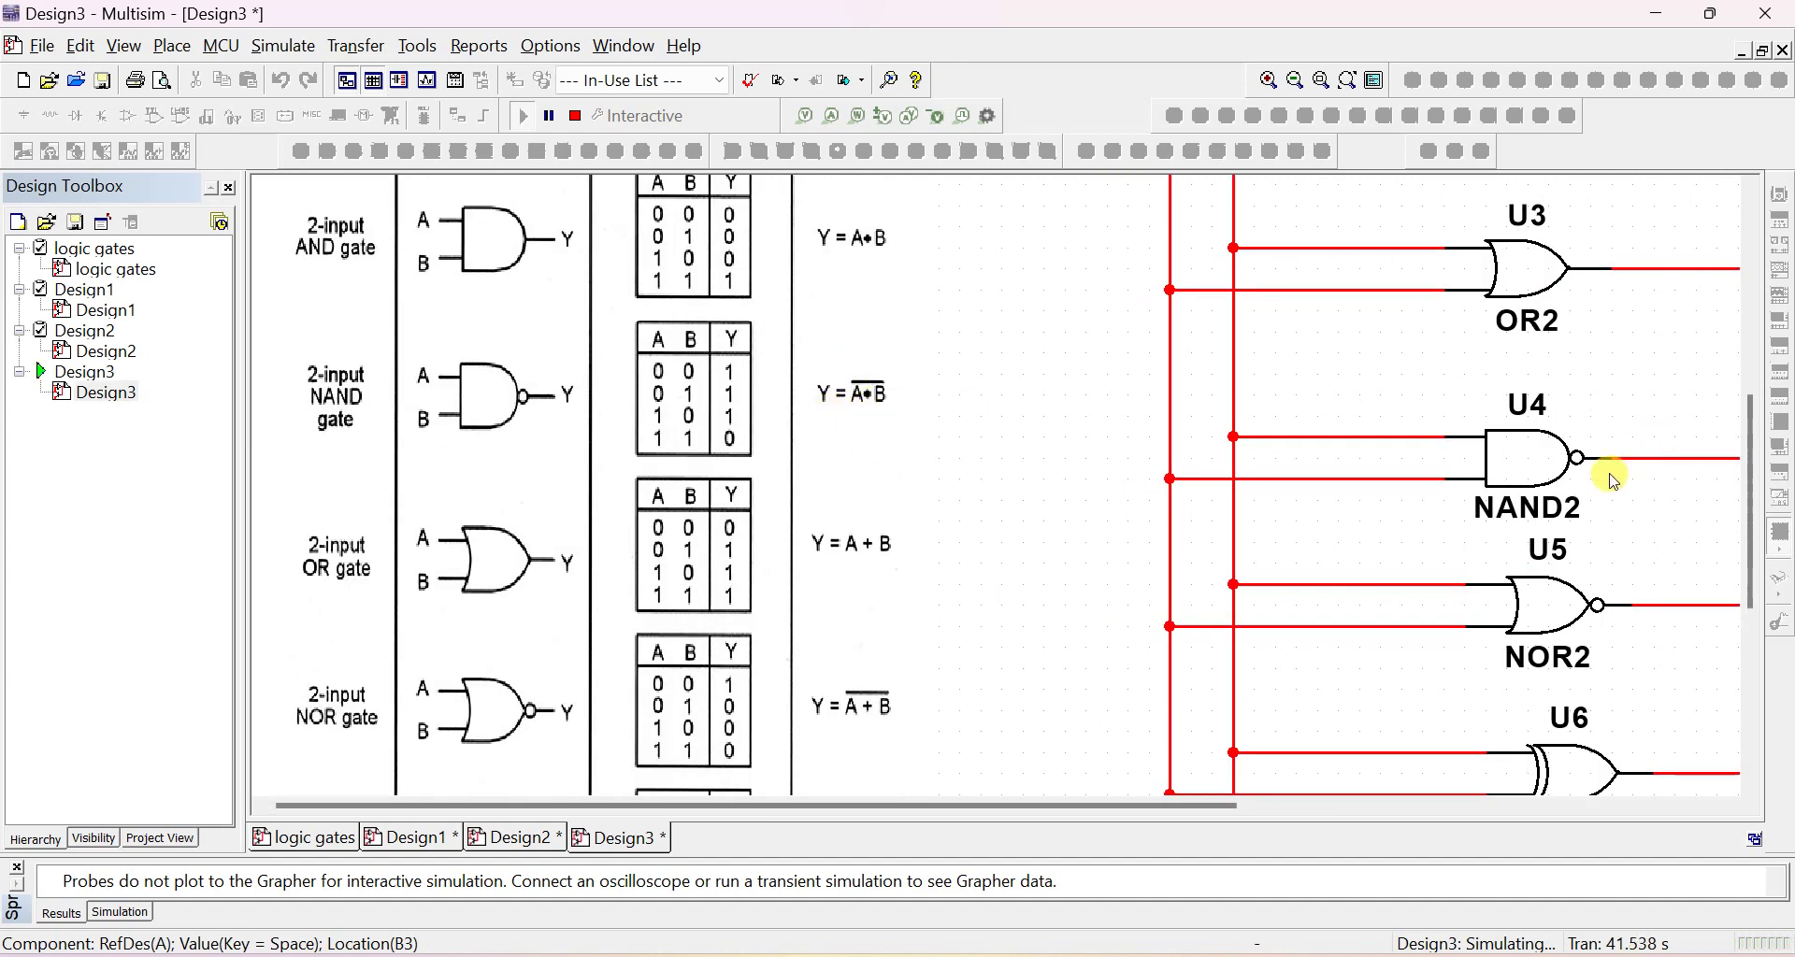
scroll(1563, 464, down, 1)
scroll(1563, 465, down, 1)
drag(1747, 356, 1750, 307)
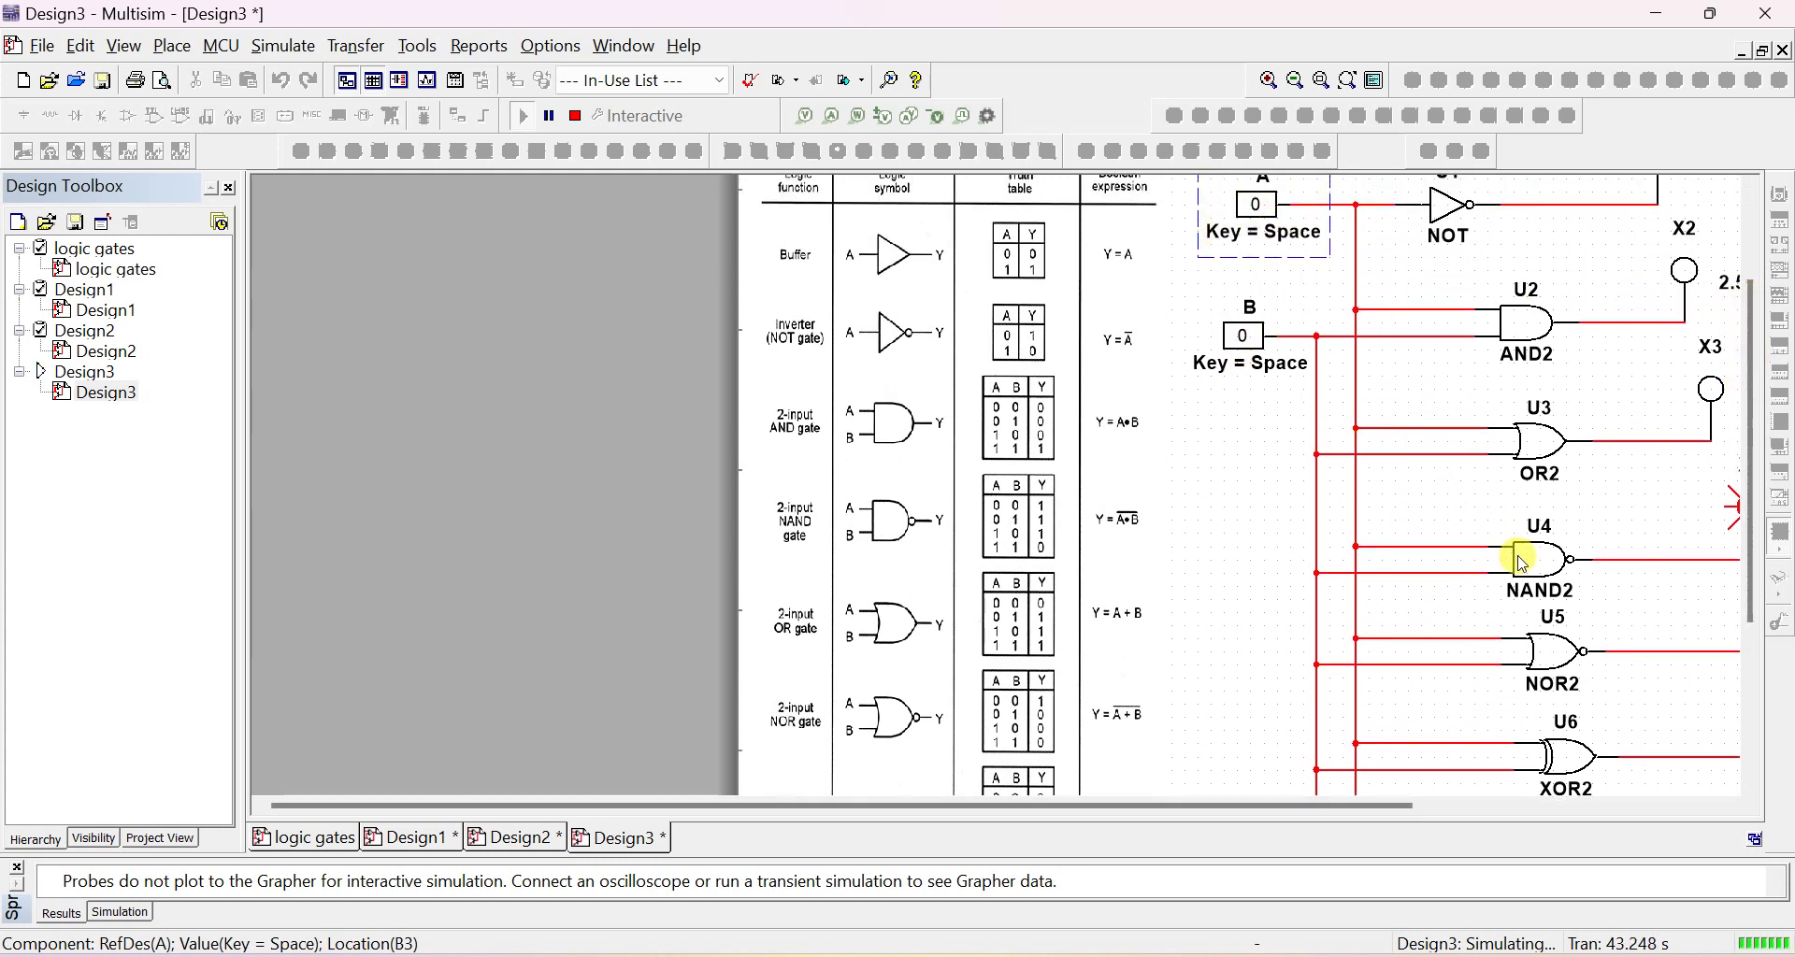
drag(1394, 805, 1451, 806)
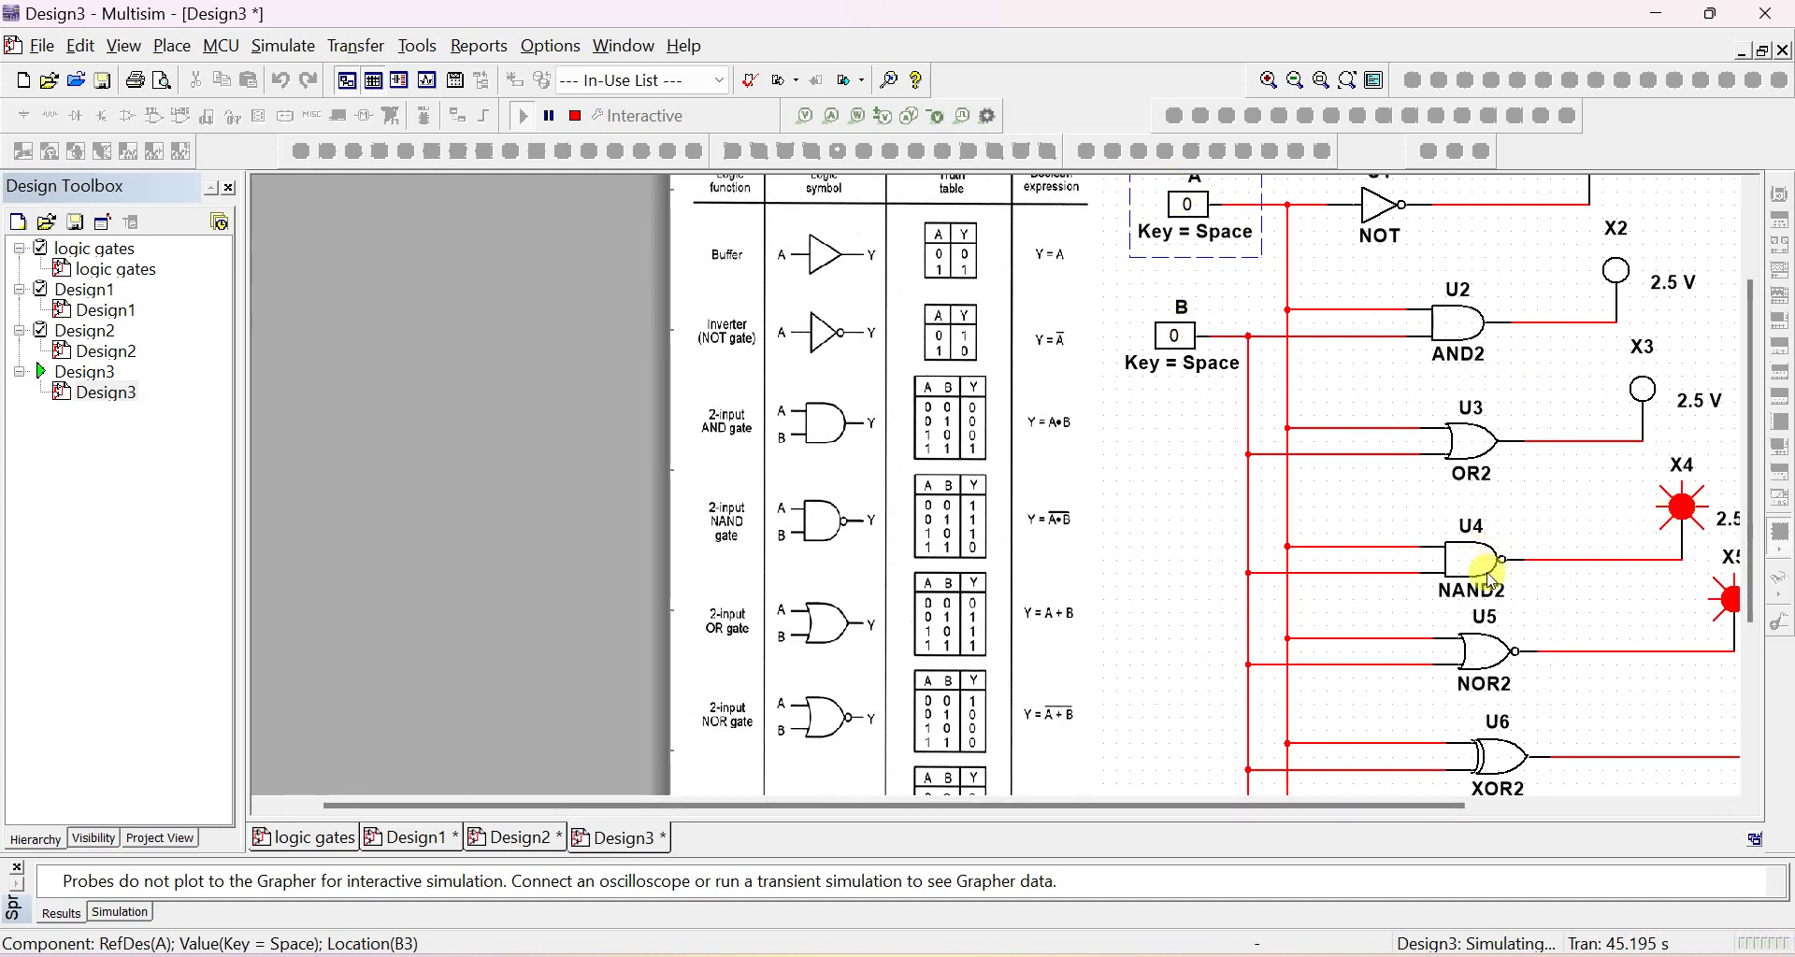
click(1178, 334)
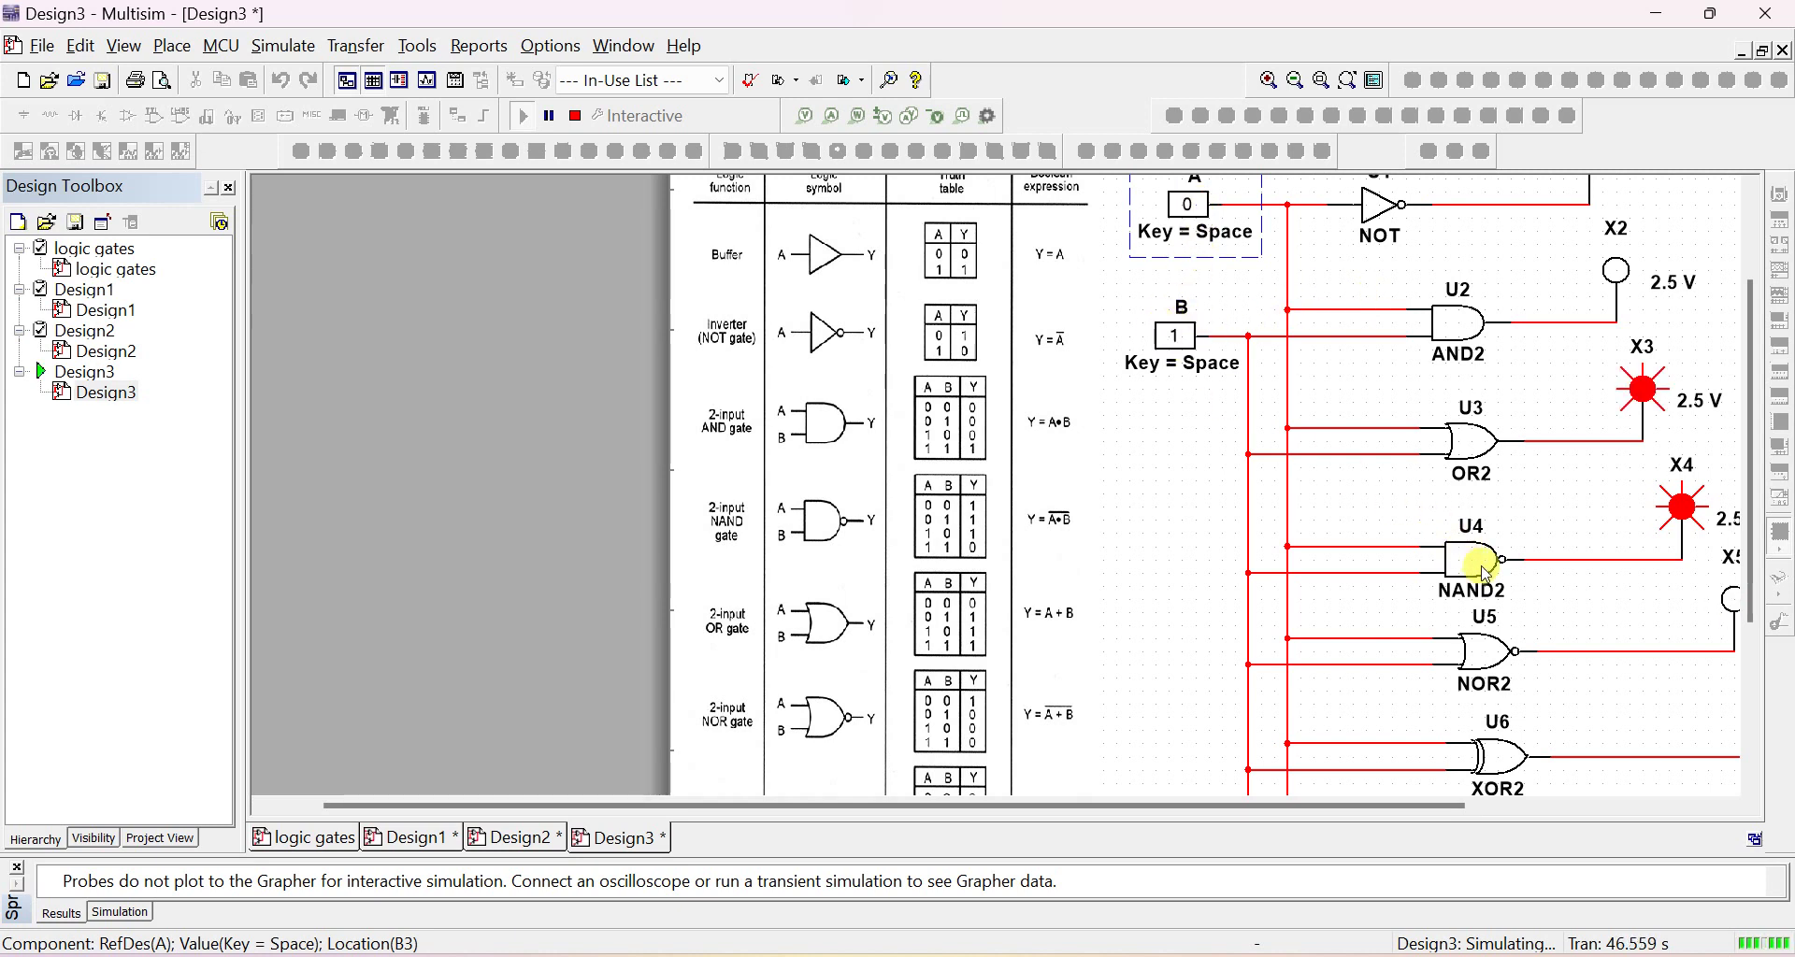
click(1186, 210)
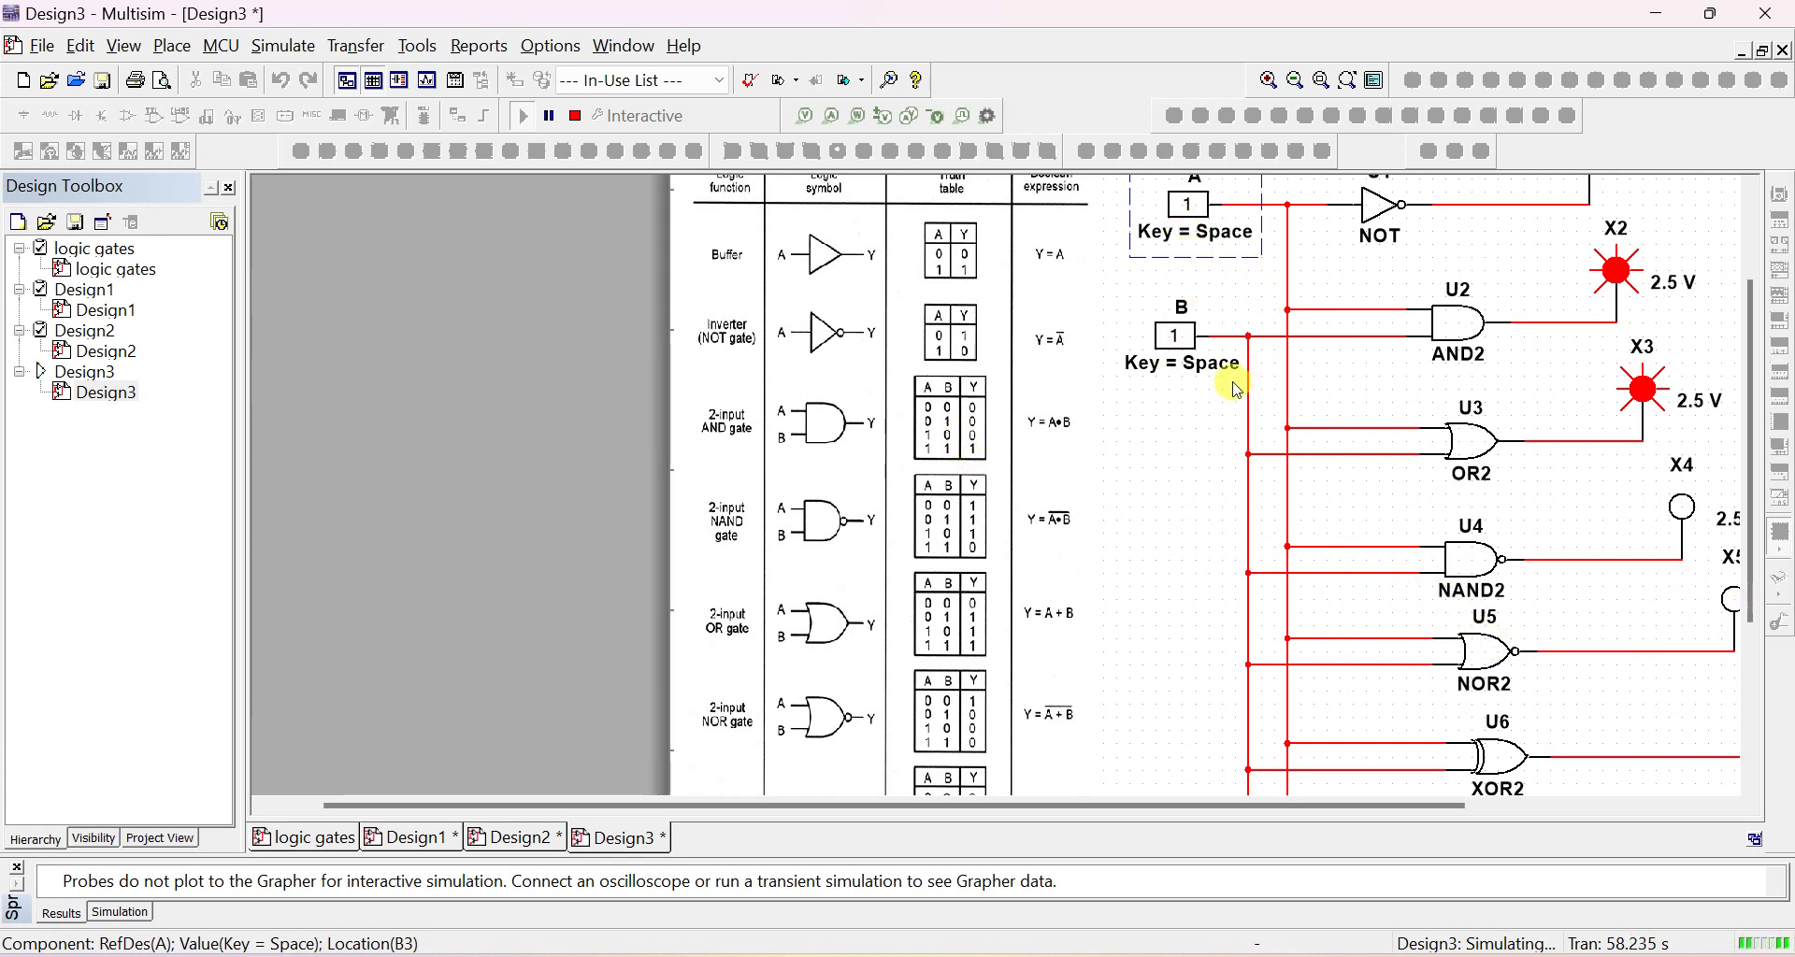
click(1176, 335)
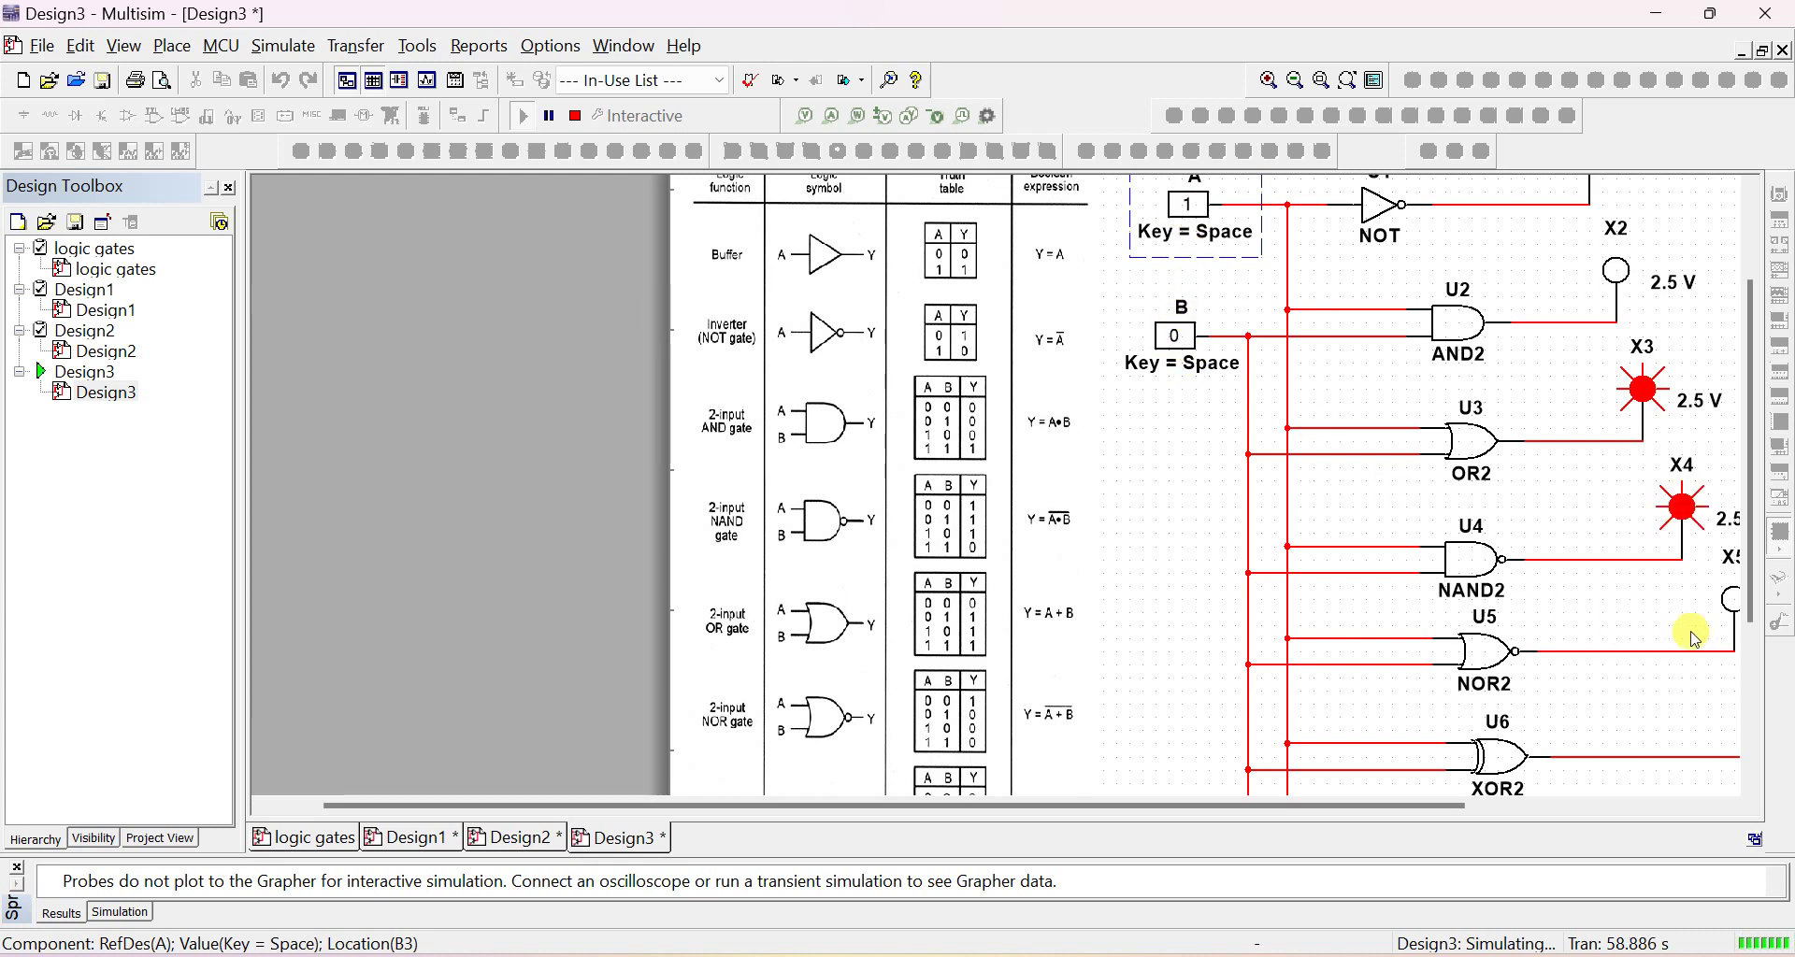
click(1190, 208)
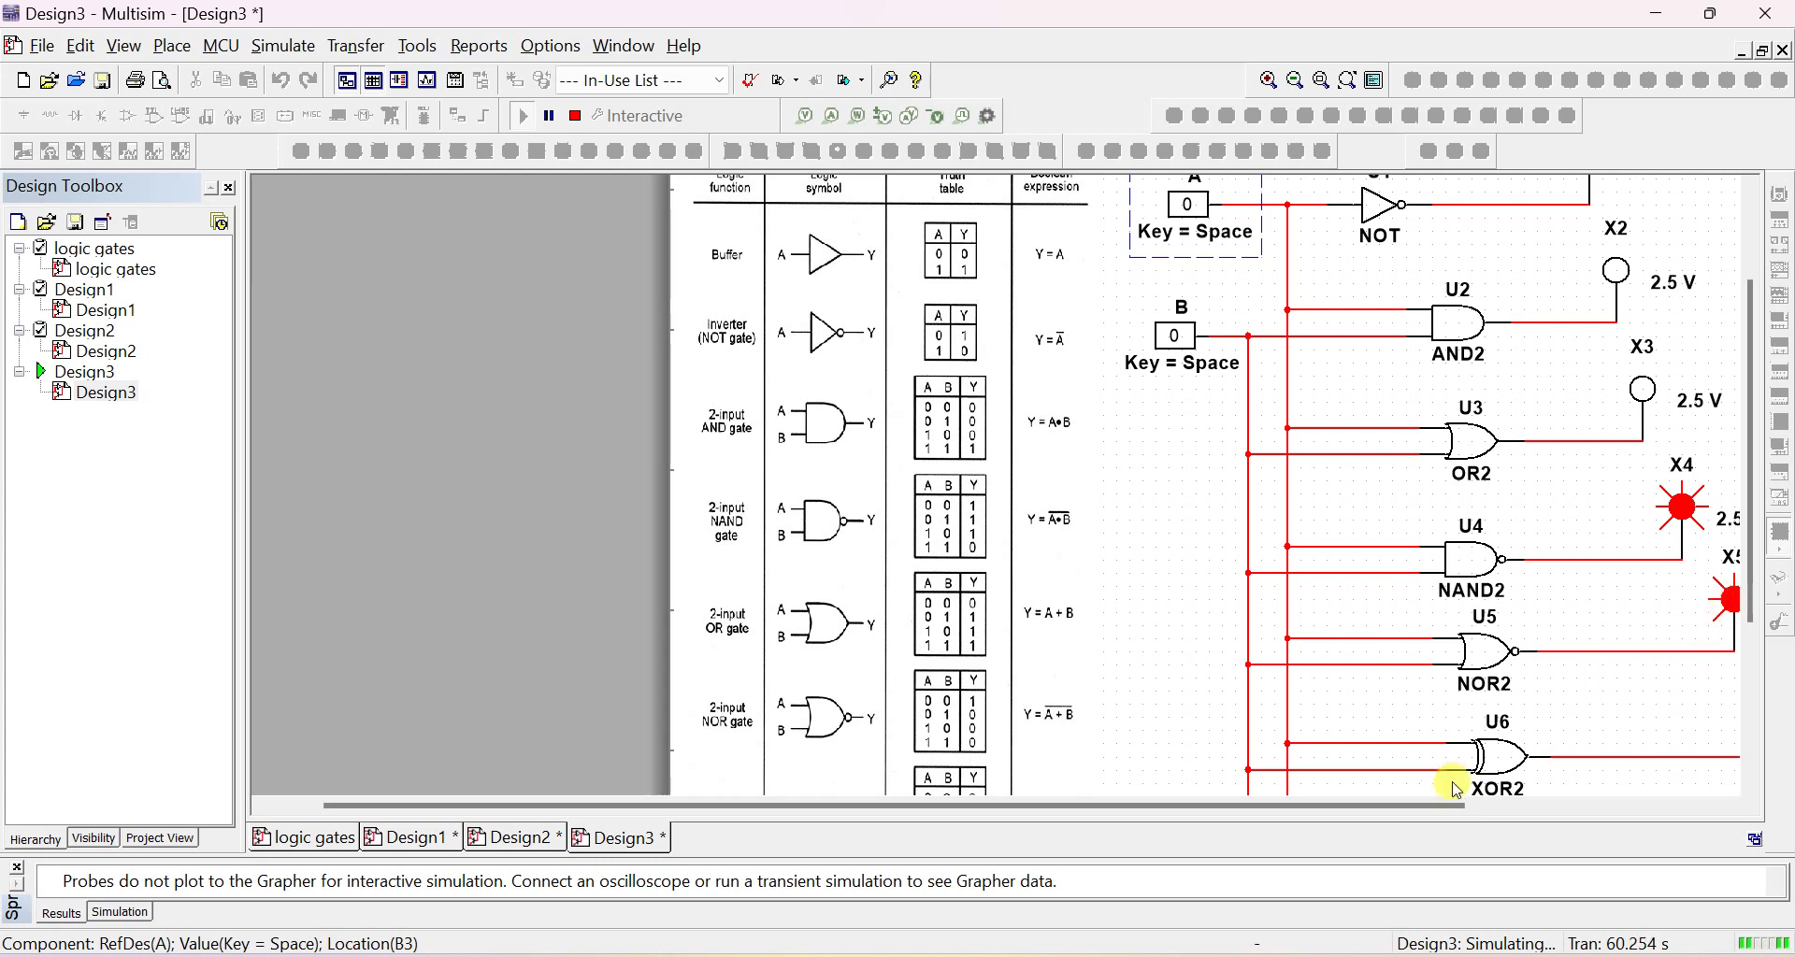
Examine the NOR and XOR gates with their probes and truth tables while inputs A and B are both 0
drag(1422, 806, 1538, 805)
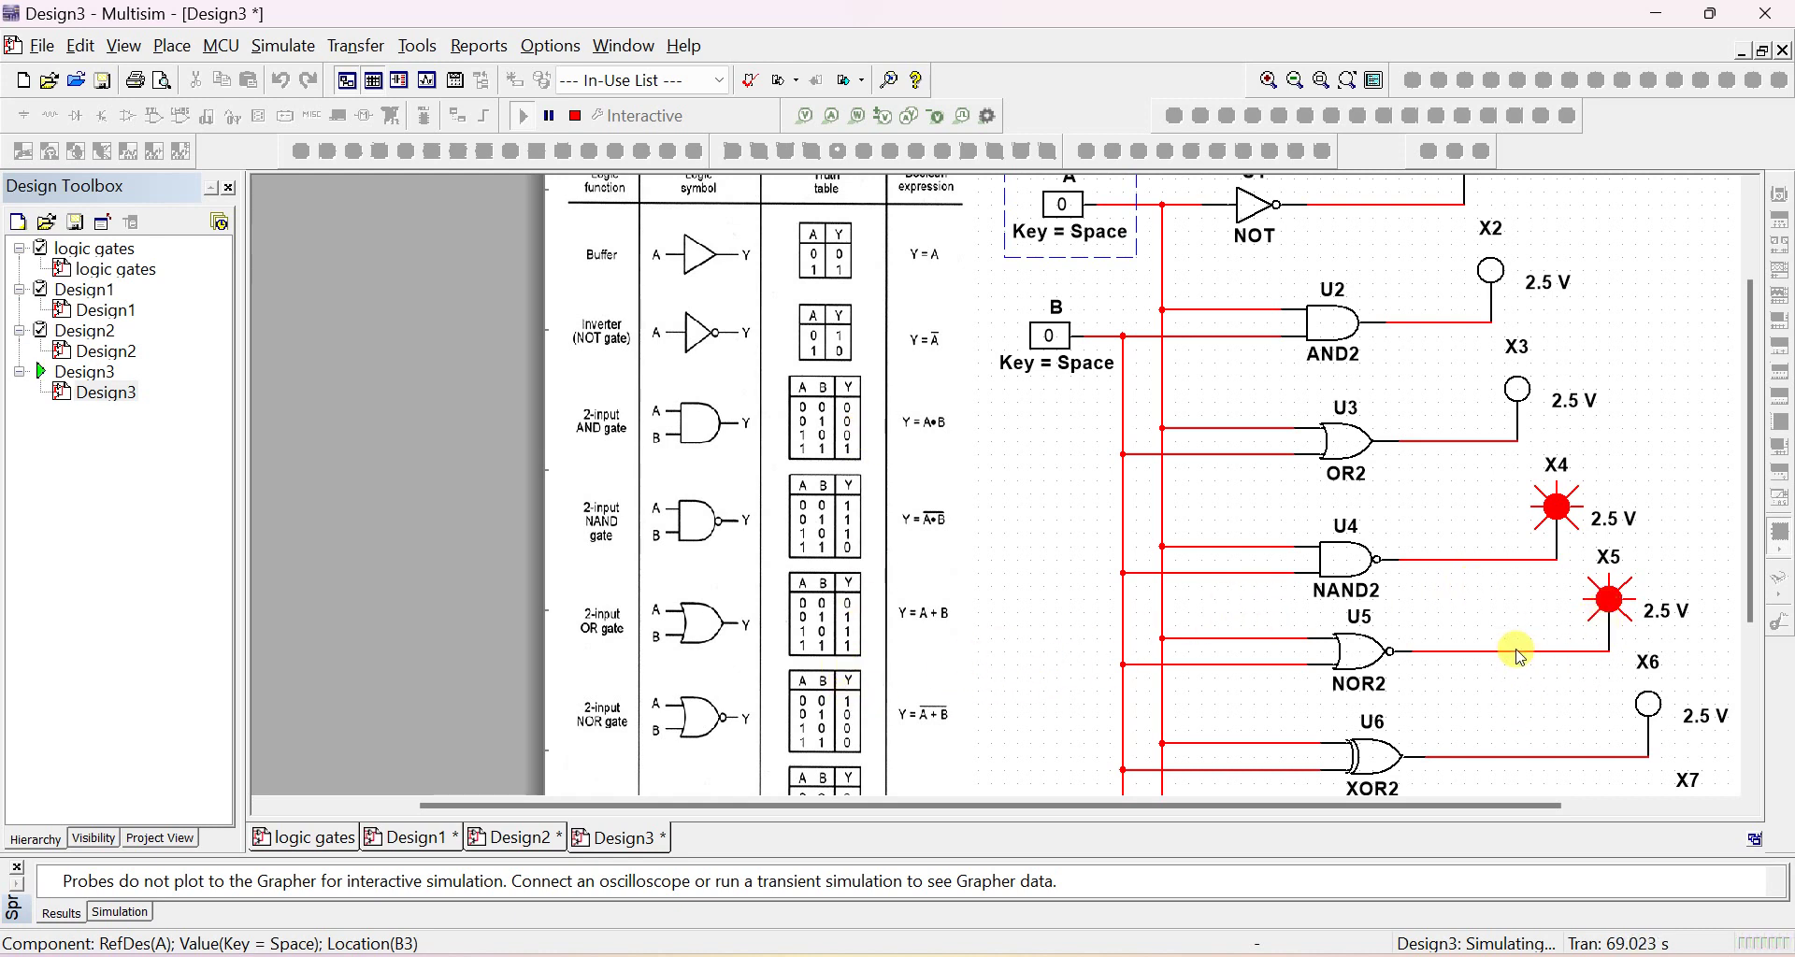
drag(1756, 609, 1746, 572)
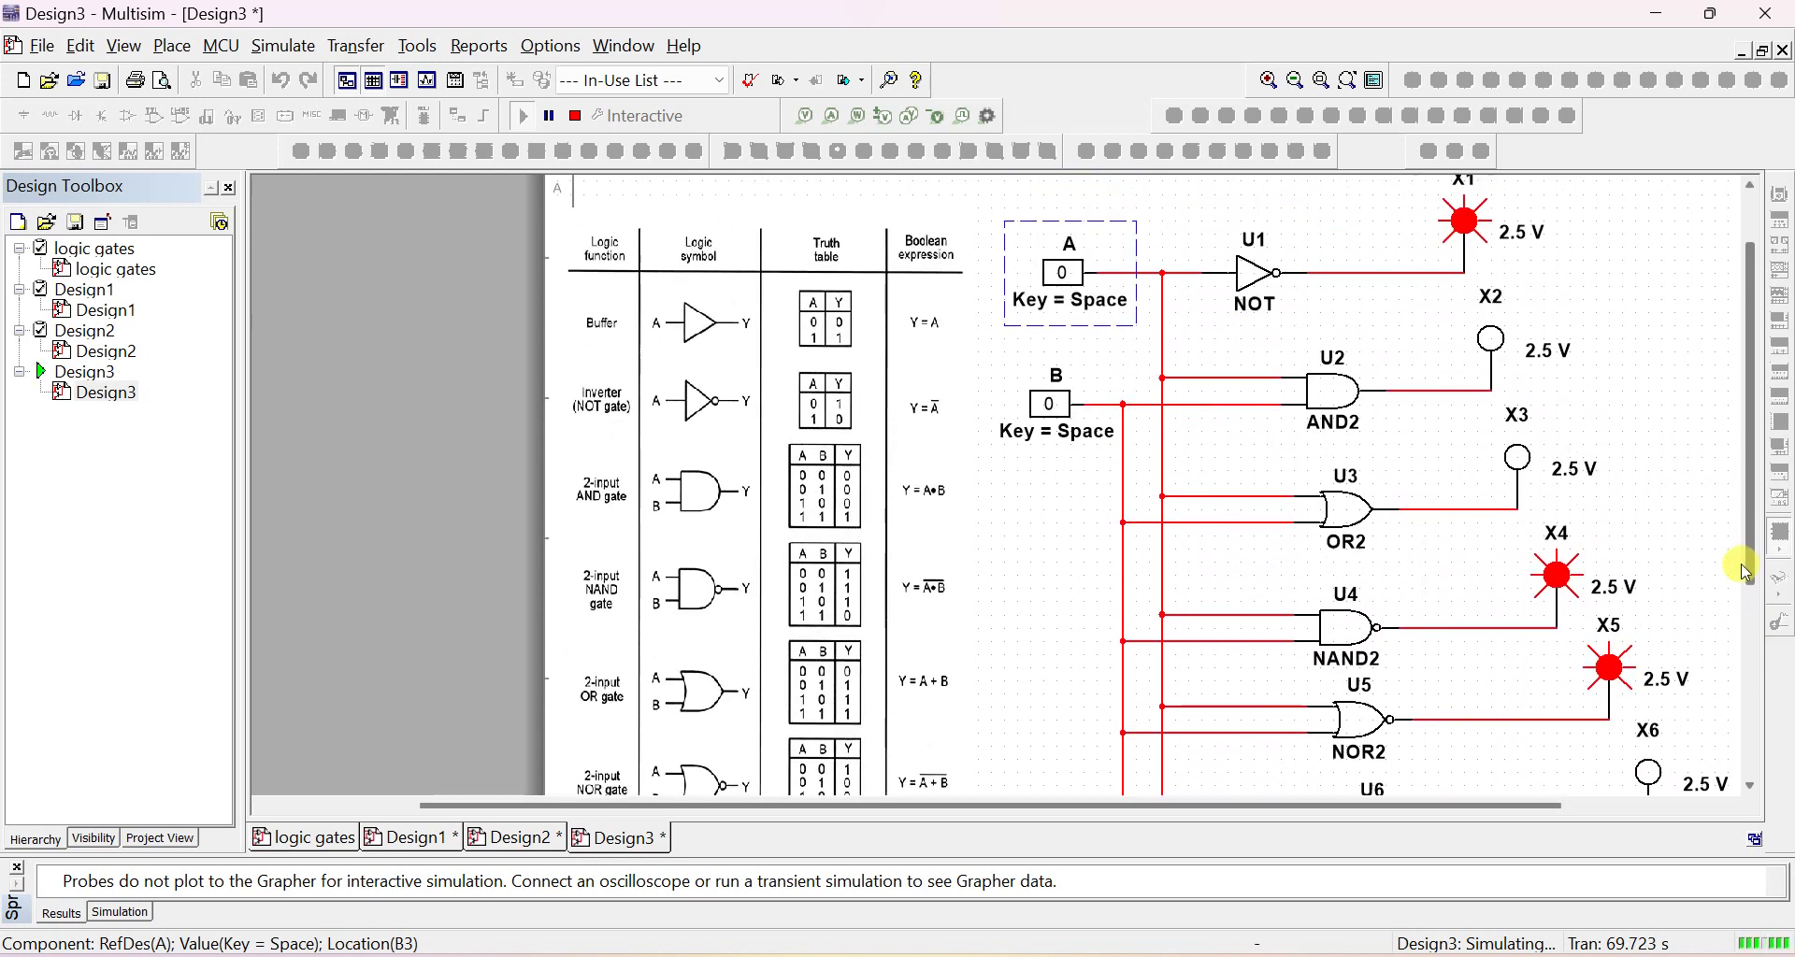
scroll(886, 725, down, 1)
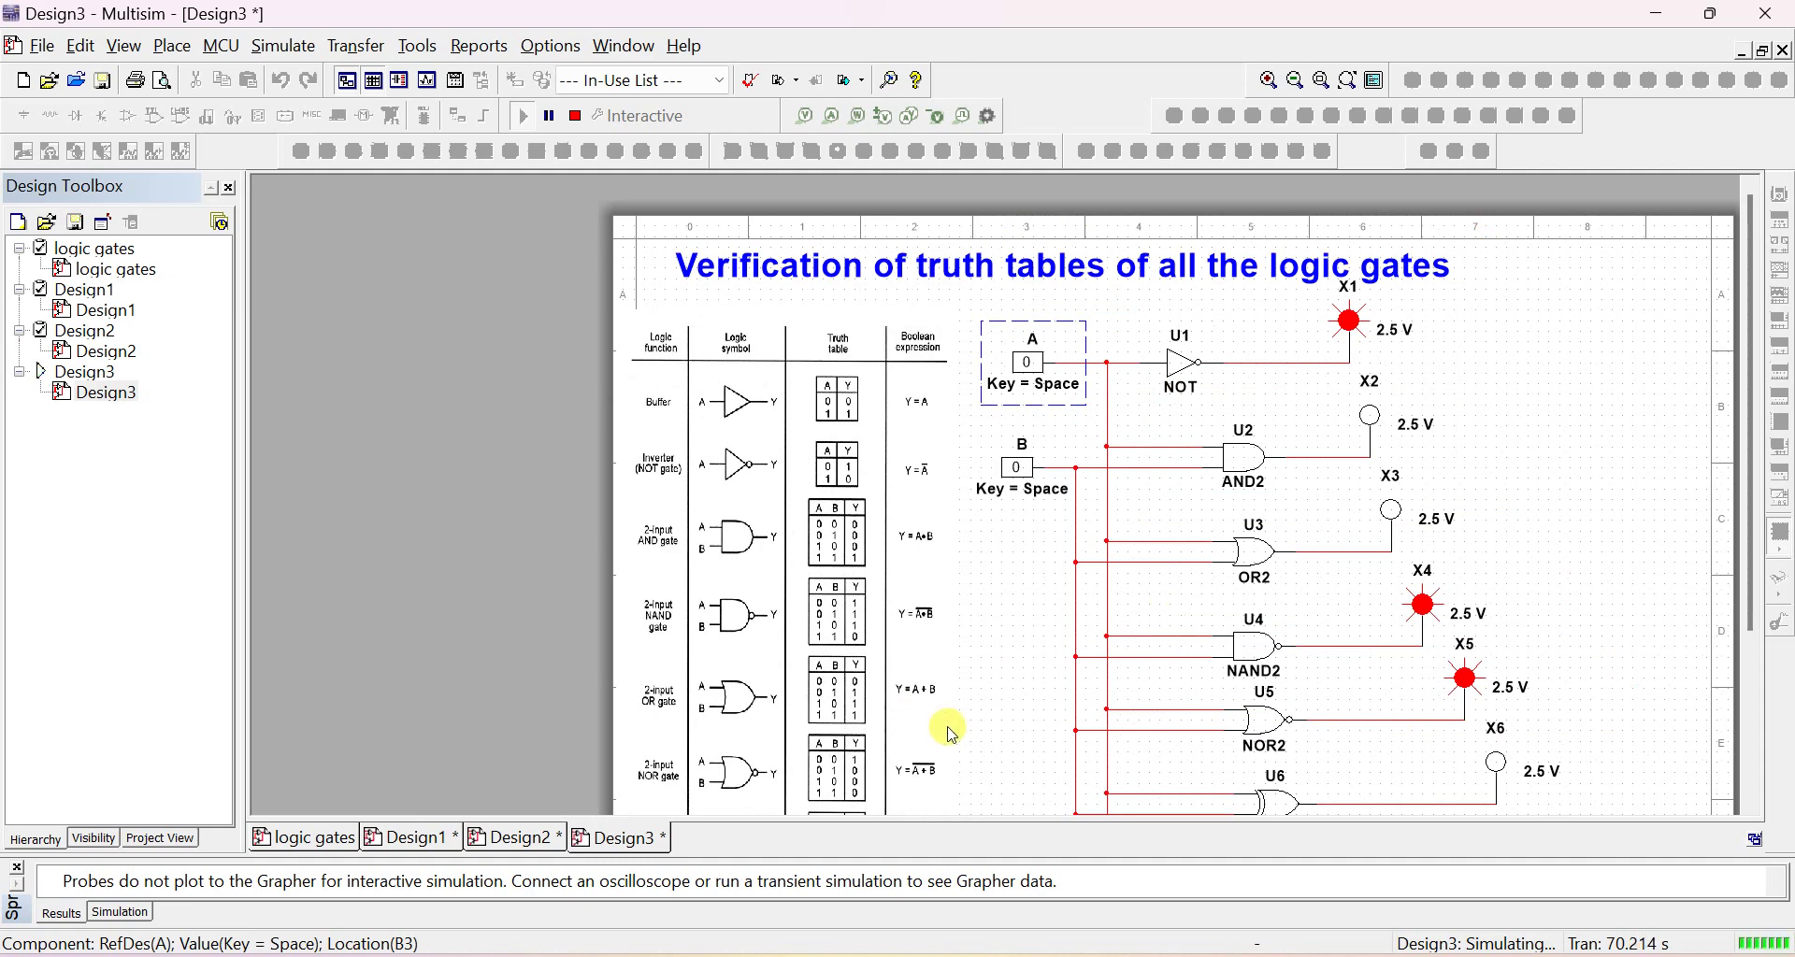
drag(1747, 589, 1755, 726)
scroll(815, 589, up, 2)
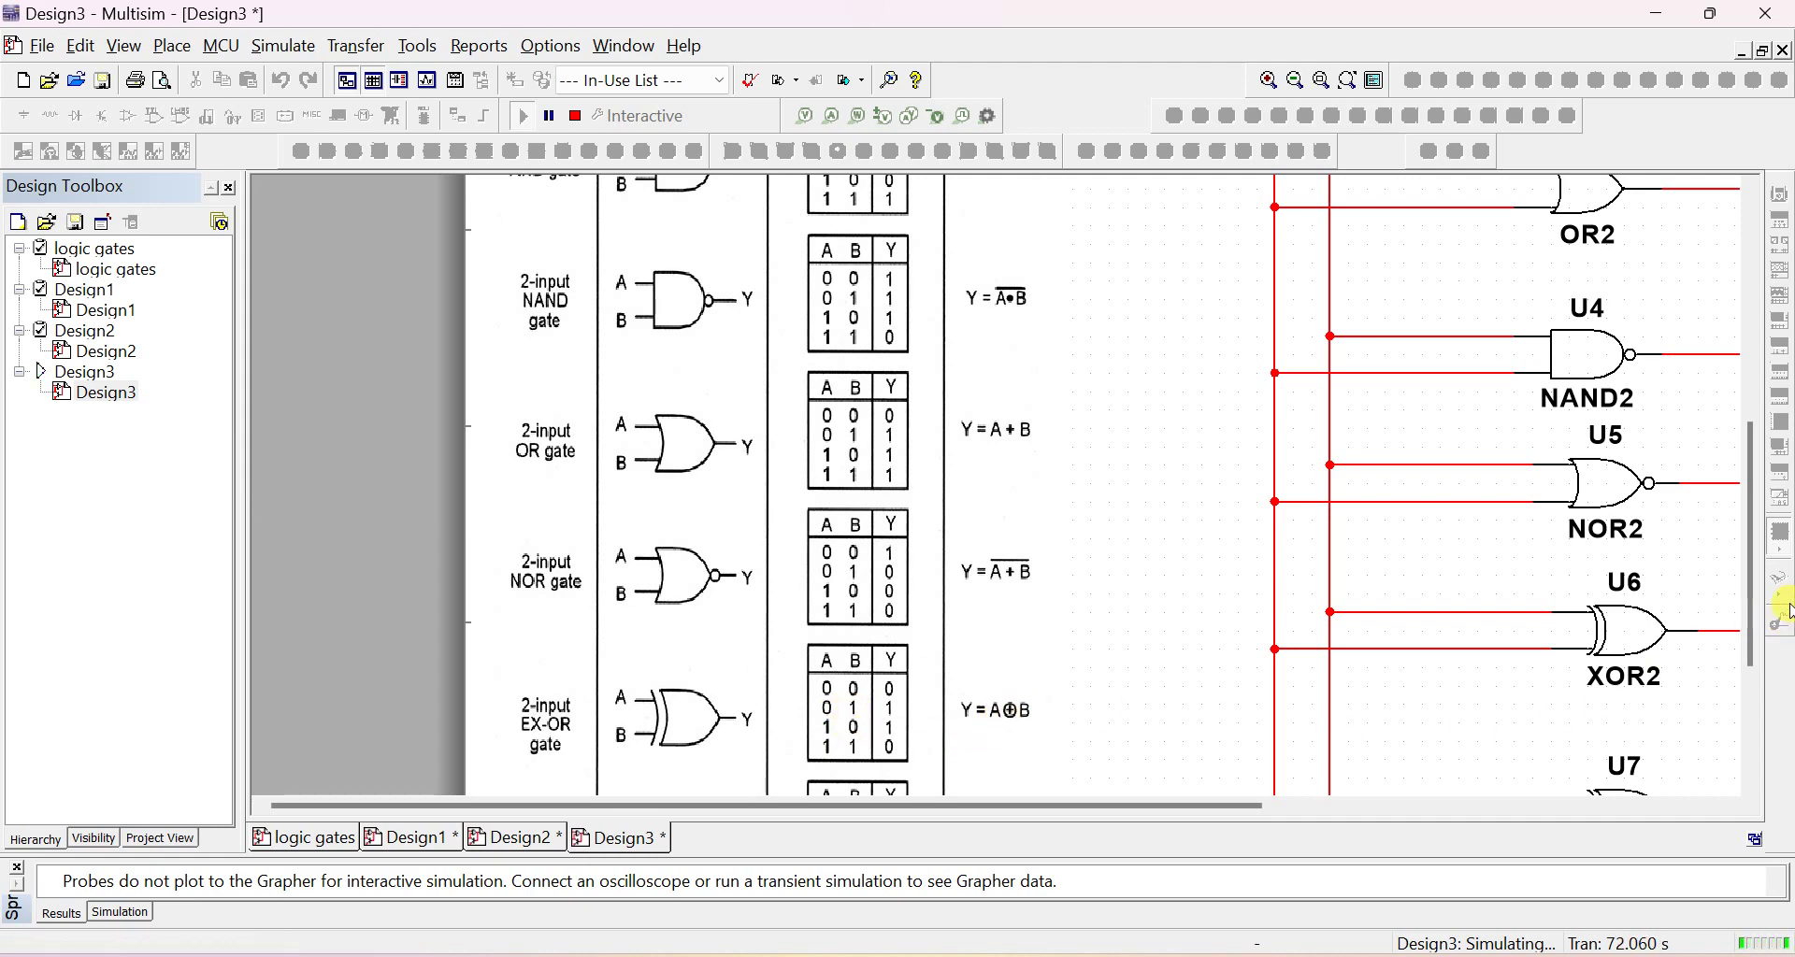
scroll(1672, 592, up, 3)
scroll(1672, 591, down, 4)
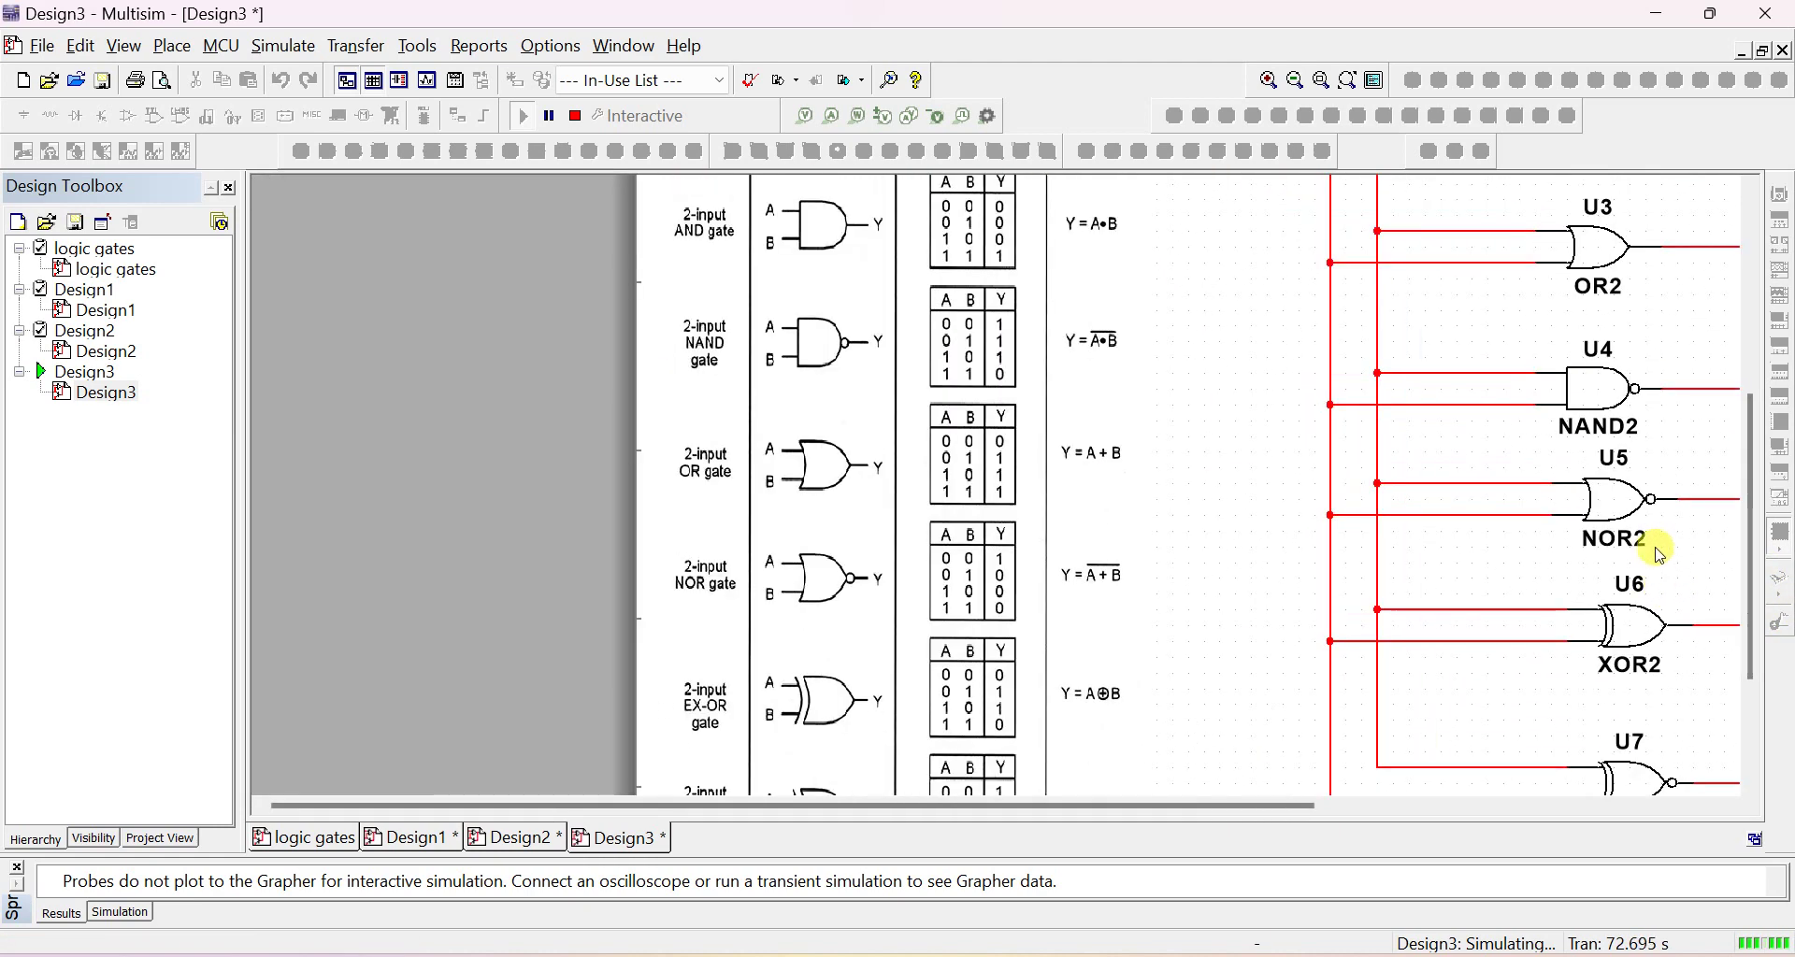
drag(1350, 804, 1533, 814)
drag(1748, 489, 1751, 351)
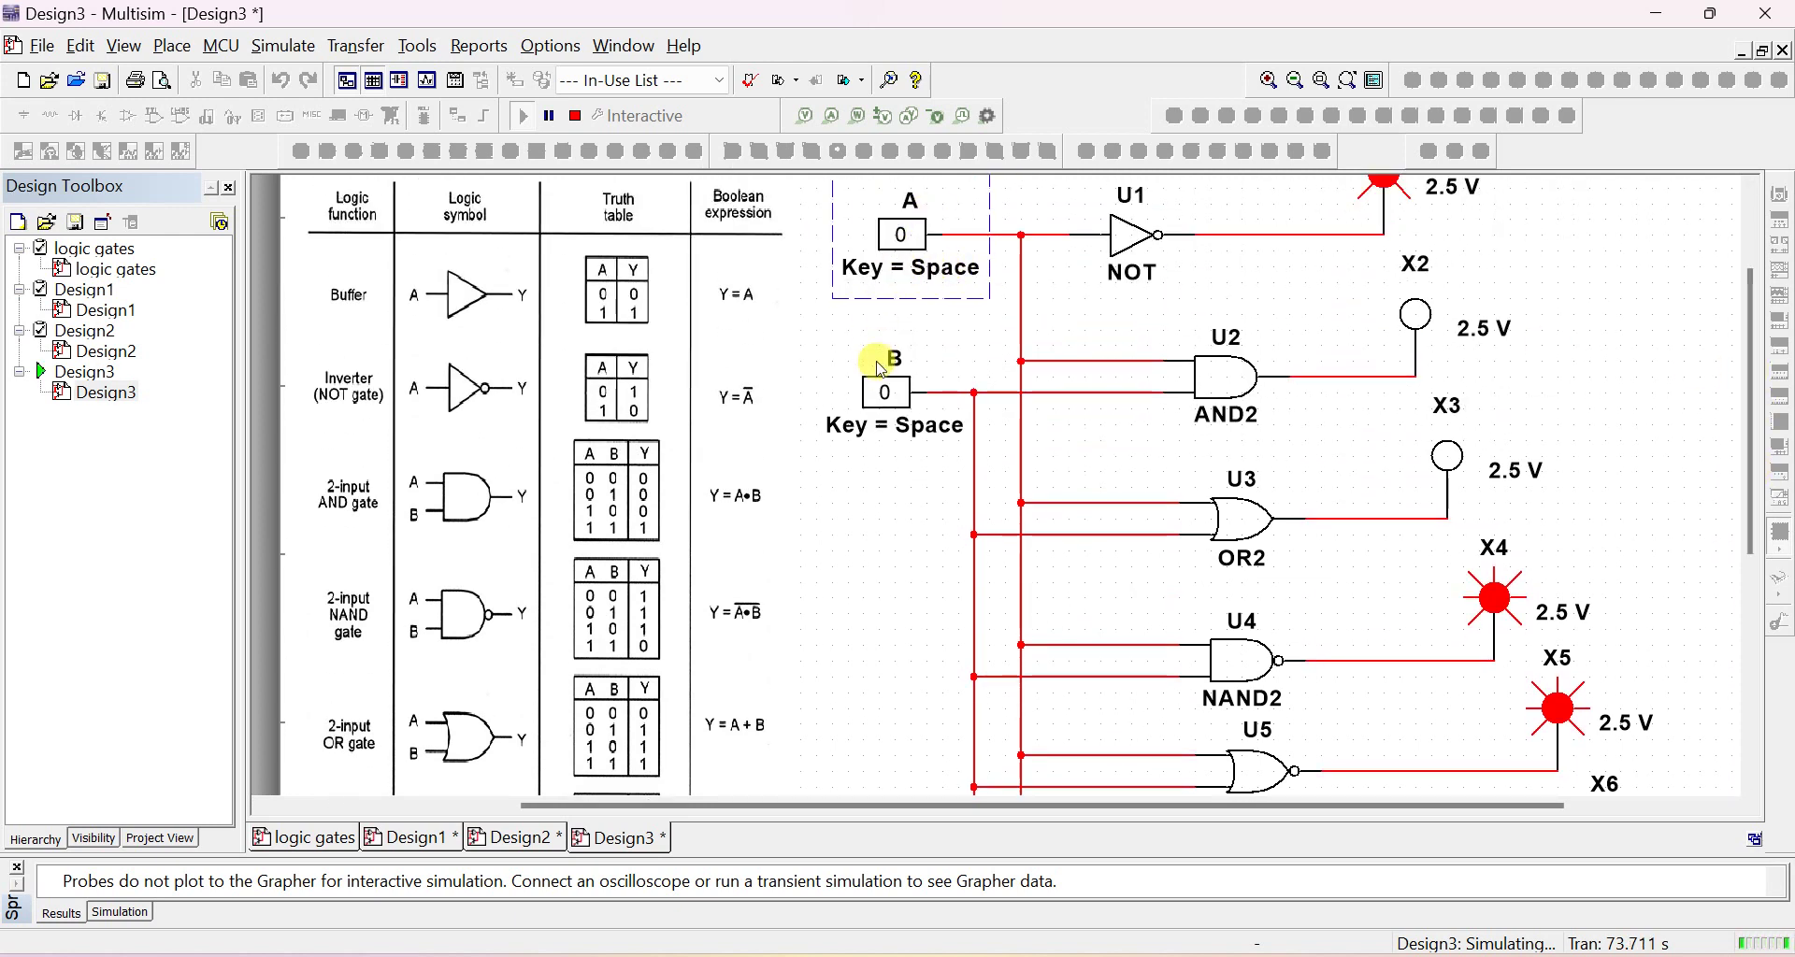
drag(1757, 551, 1752, 694)
drag(1751, 512, 1737, 284)
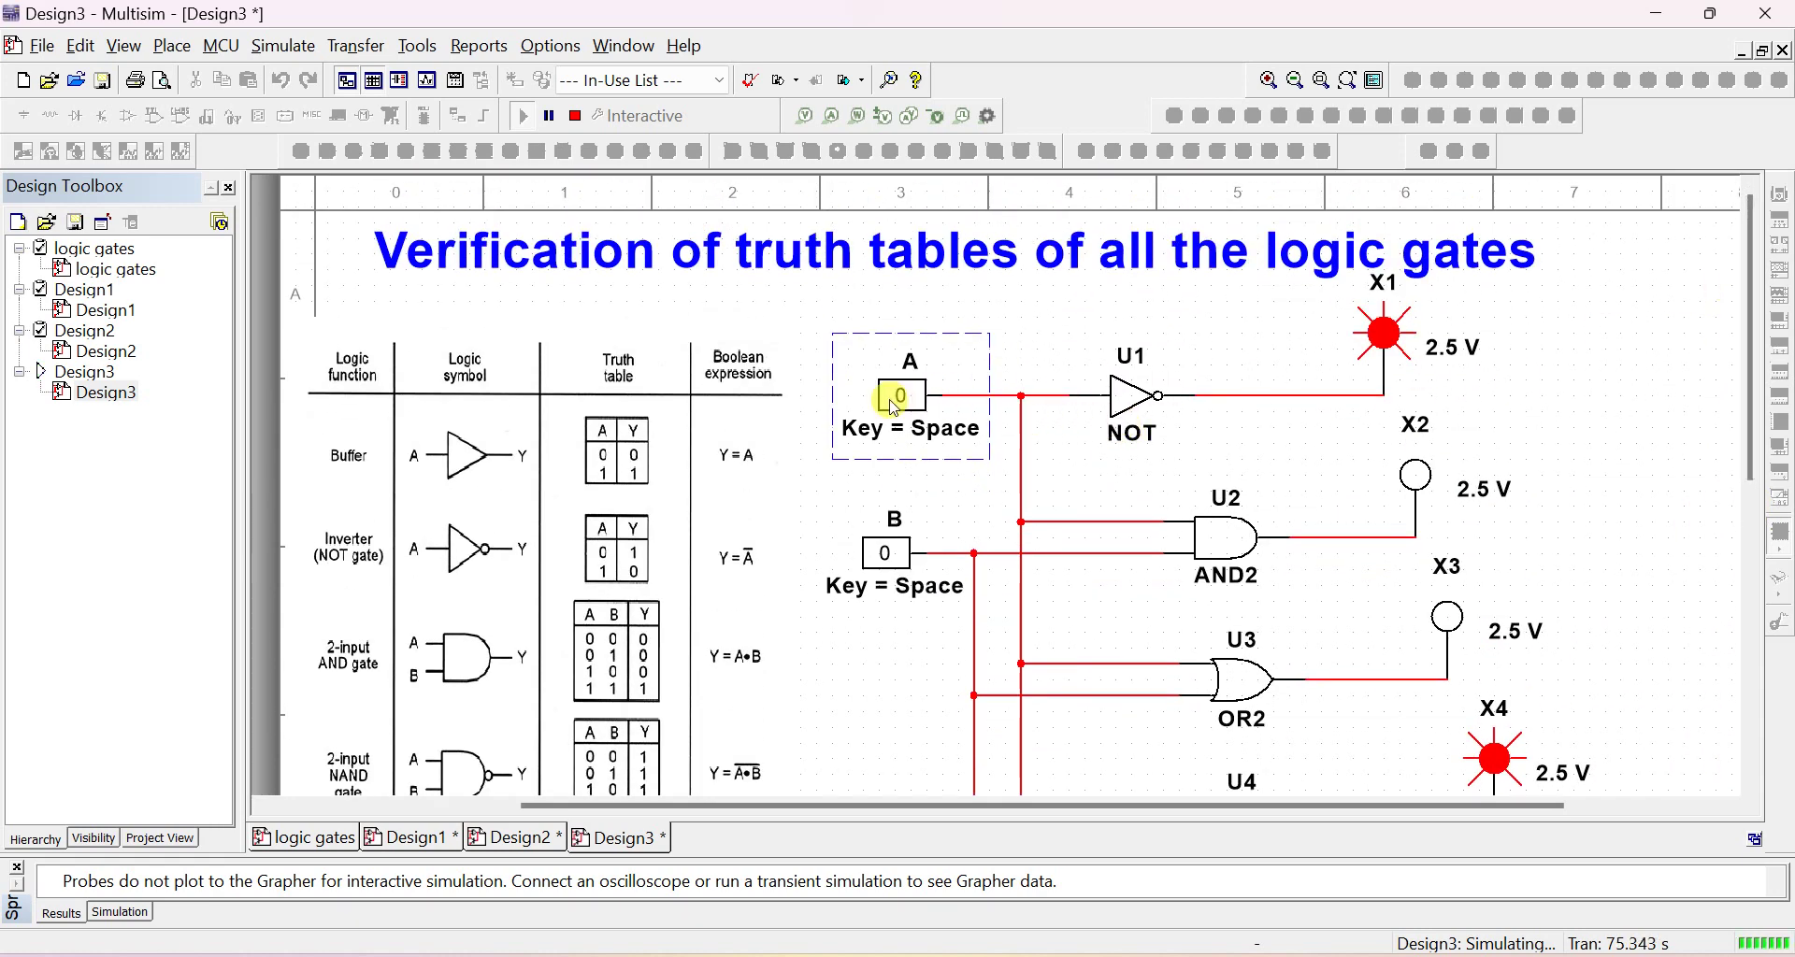
Set input A to 1 with B at 0 to check the XOR gate's probe X6 against its truth table
click(943, 402)
drag(1761, 467, 1750, 712)
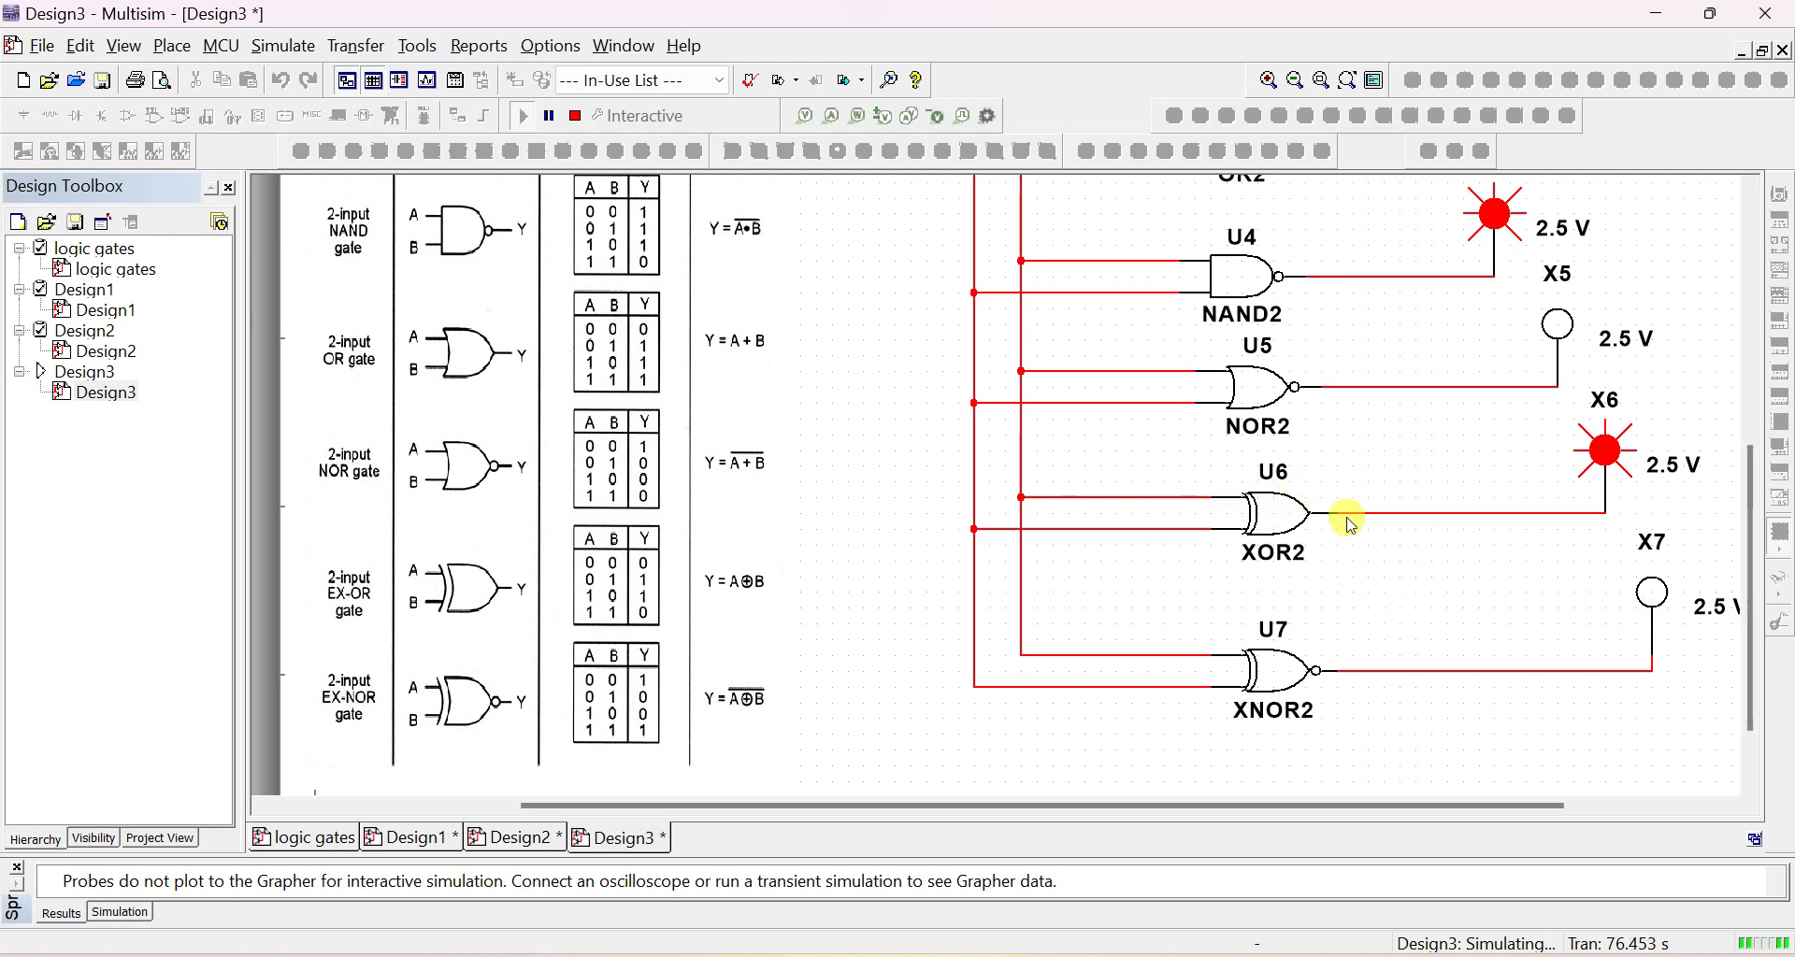
drag(1752, 484, 1714, 310)
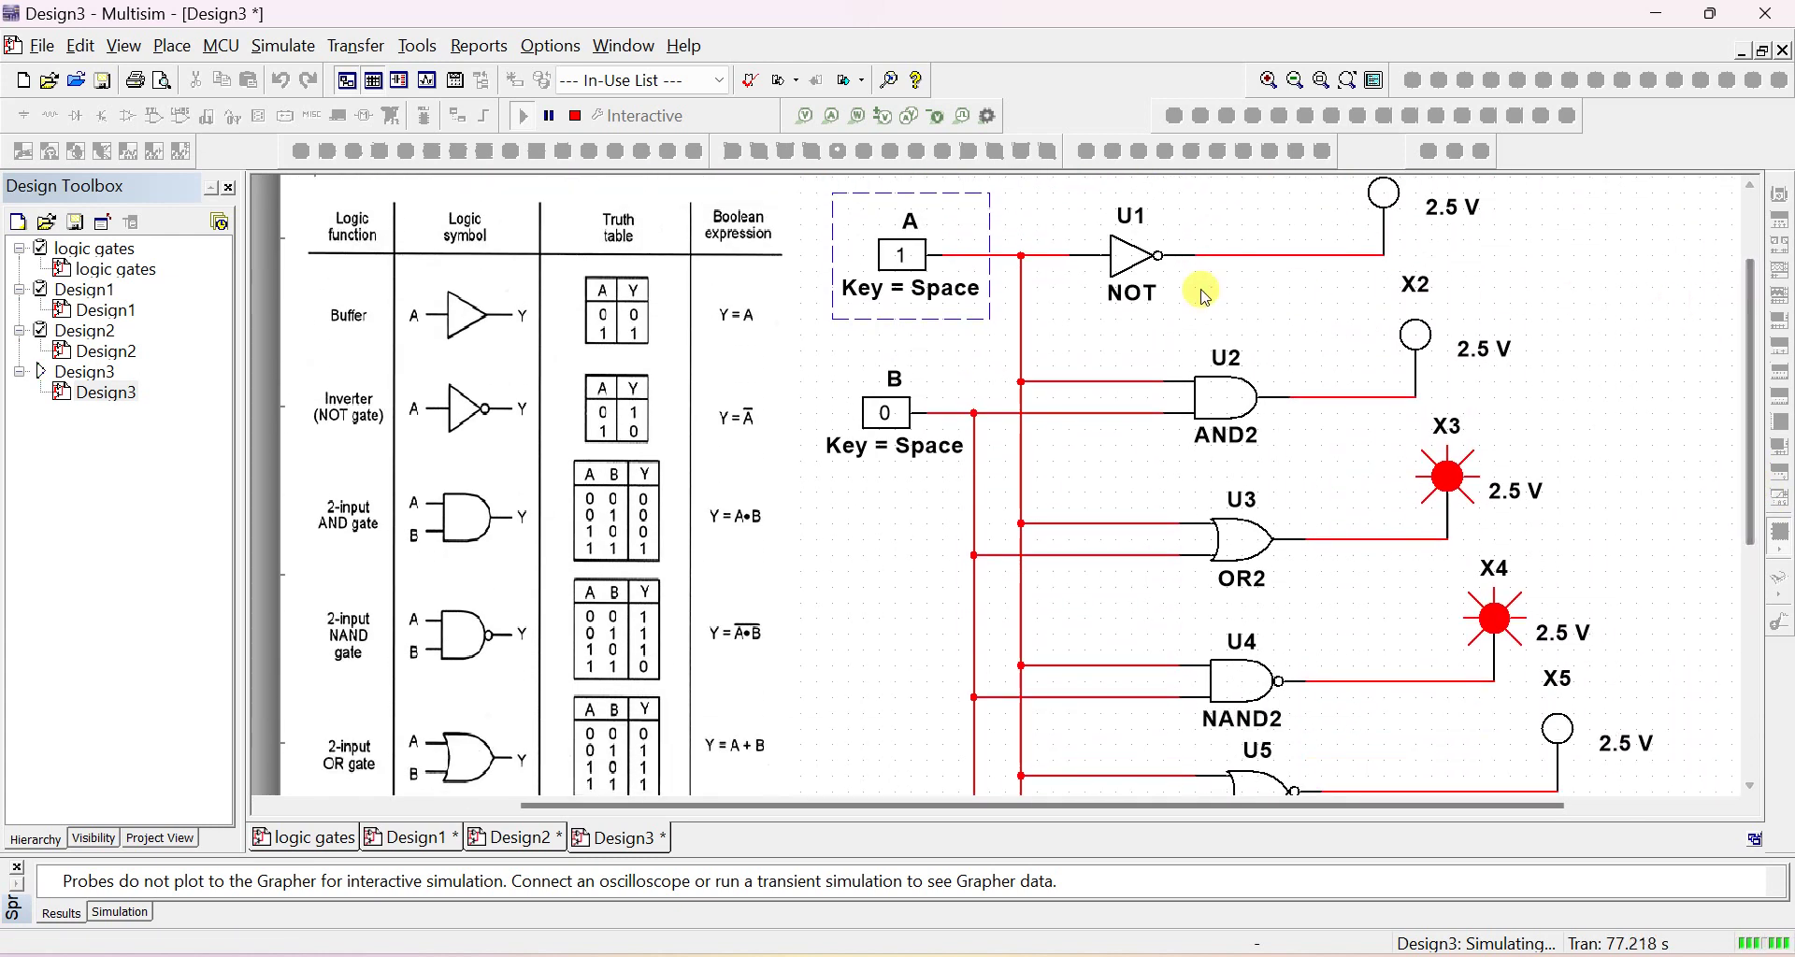
Set inputs A and B to 00 and 01 to check the XNOR gate's probe X7 against its truth table
click(914, 269)
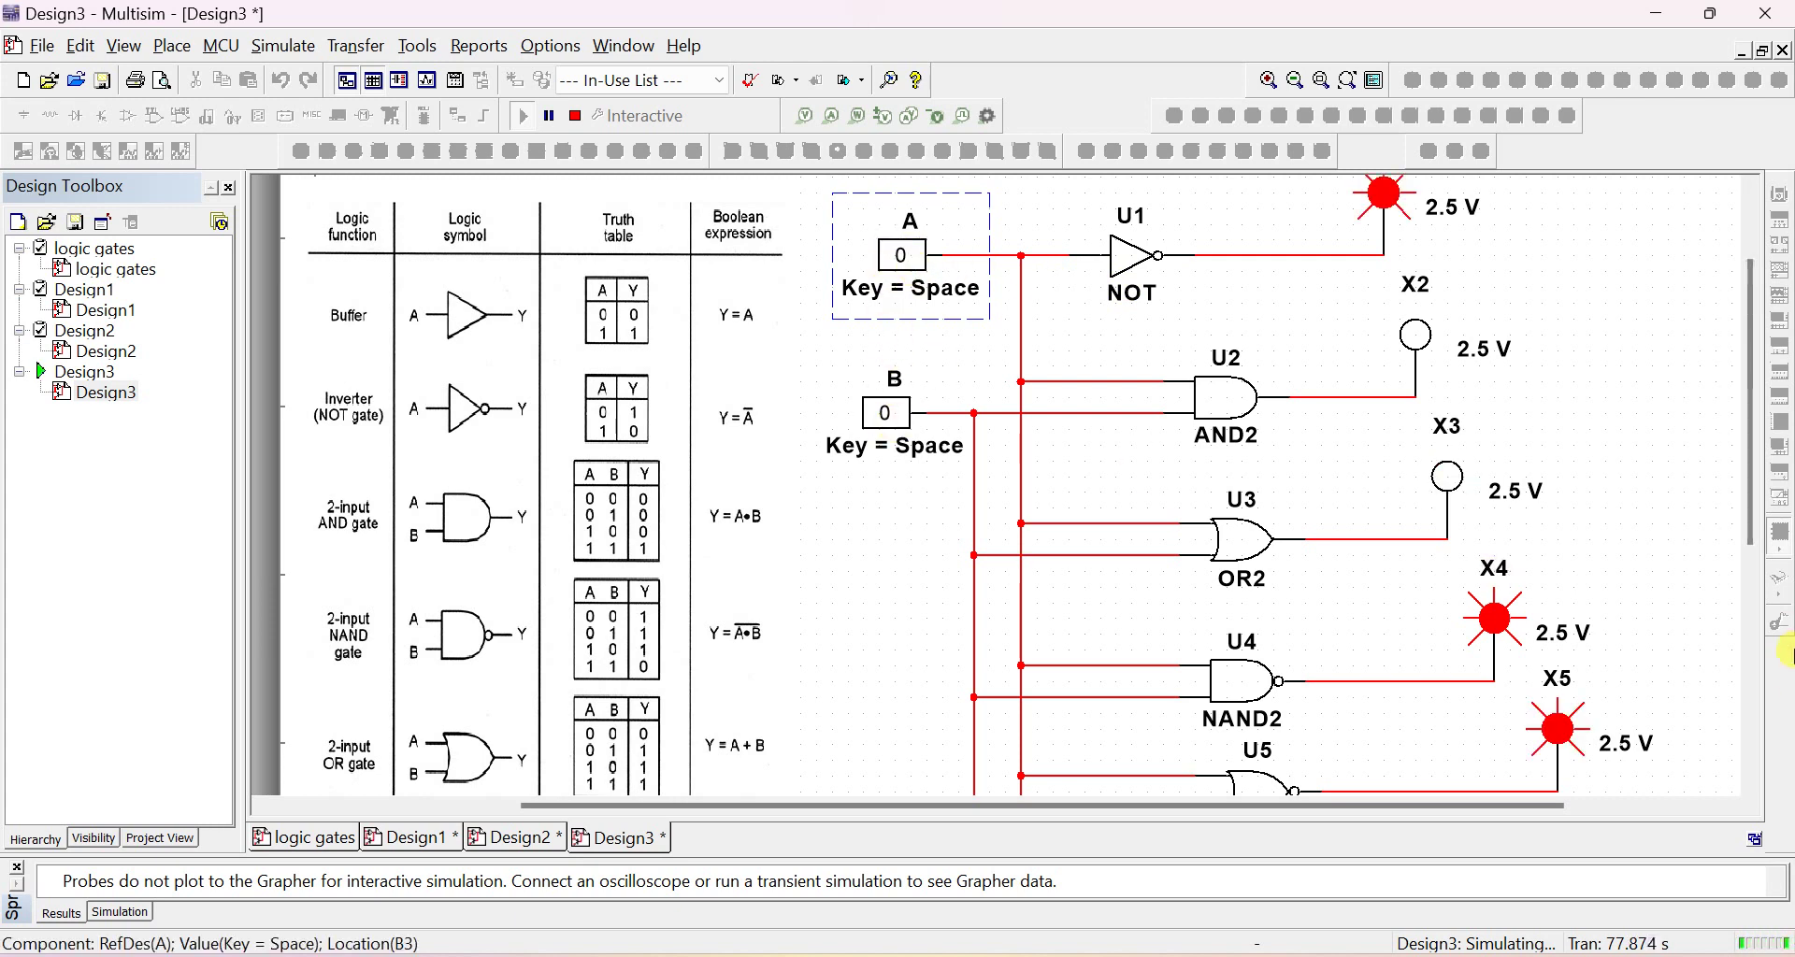
drag(1743, 527, 1751, 733)
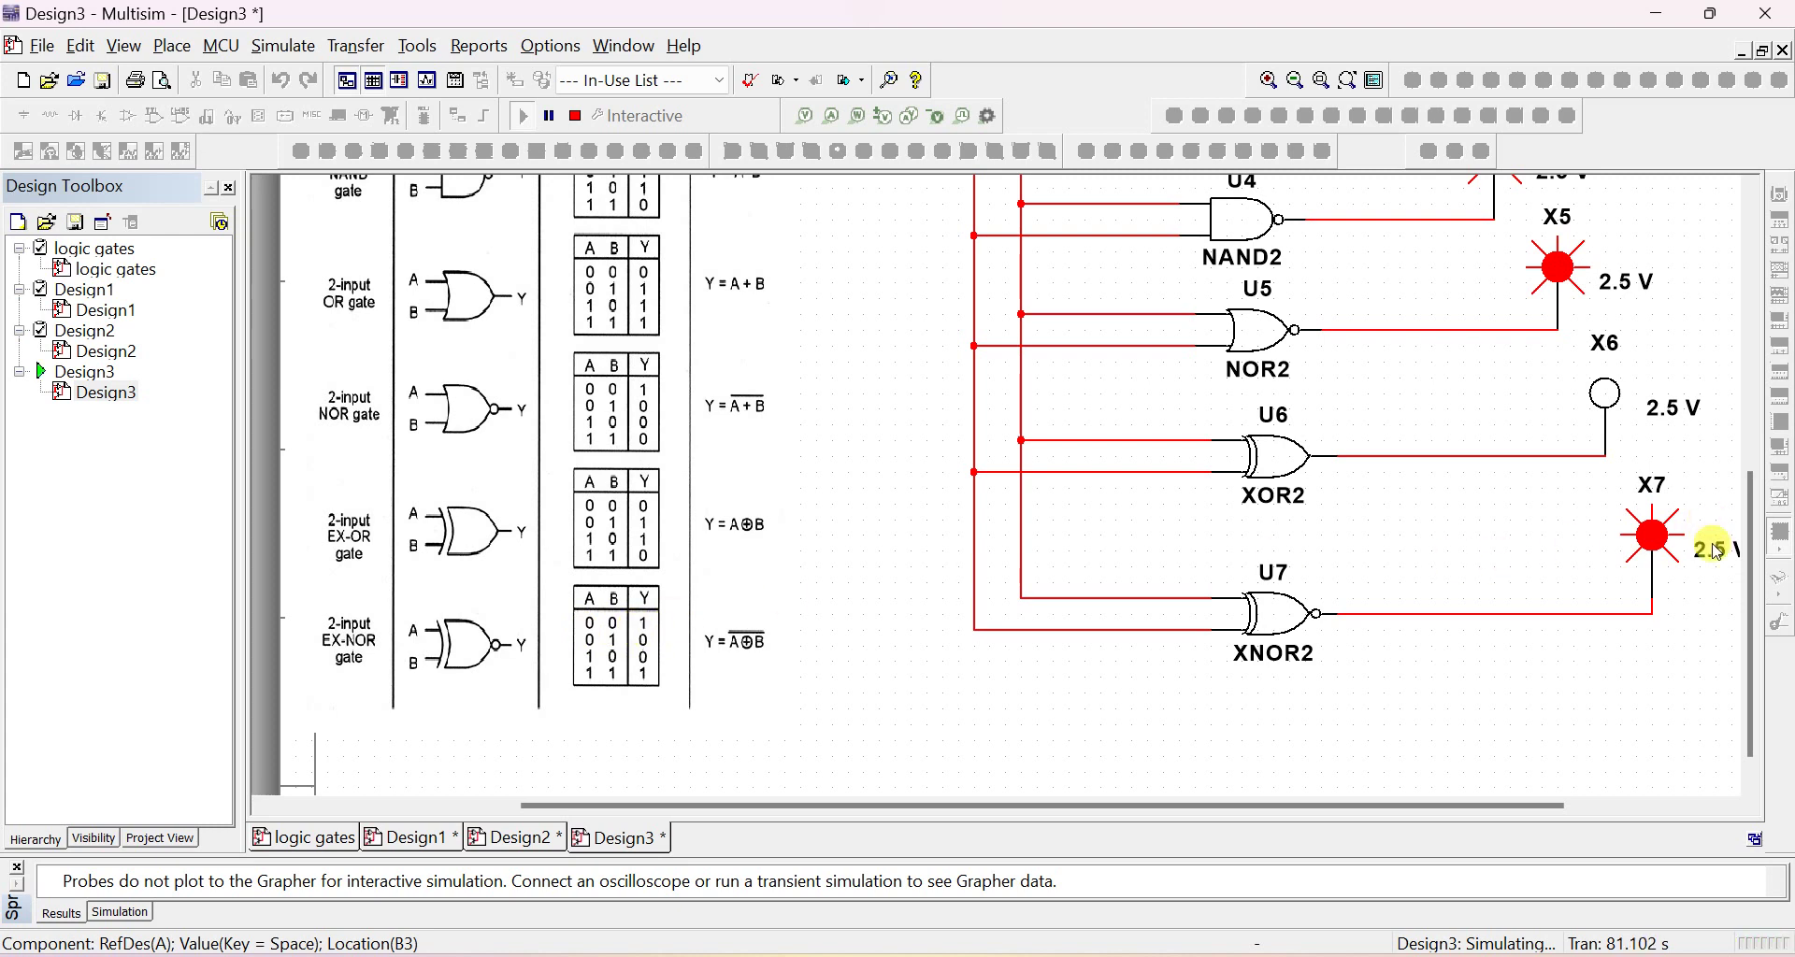
drag(1744, 538, 1751, 262)
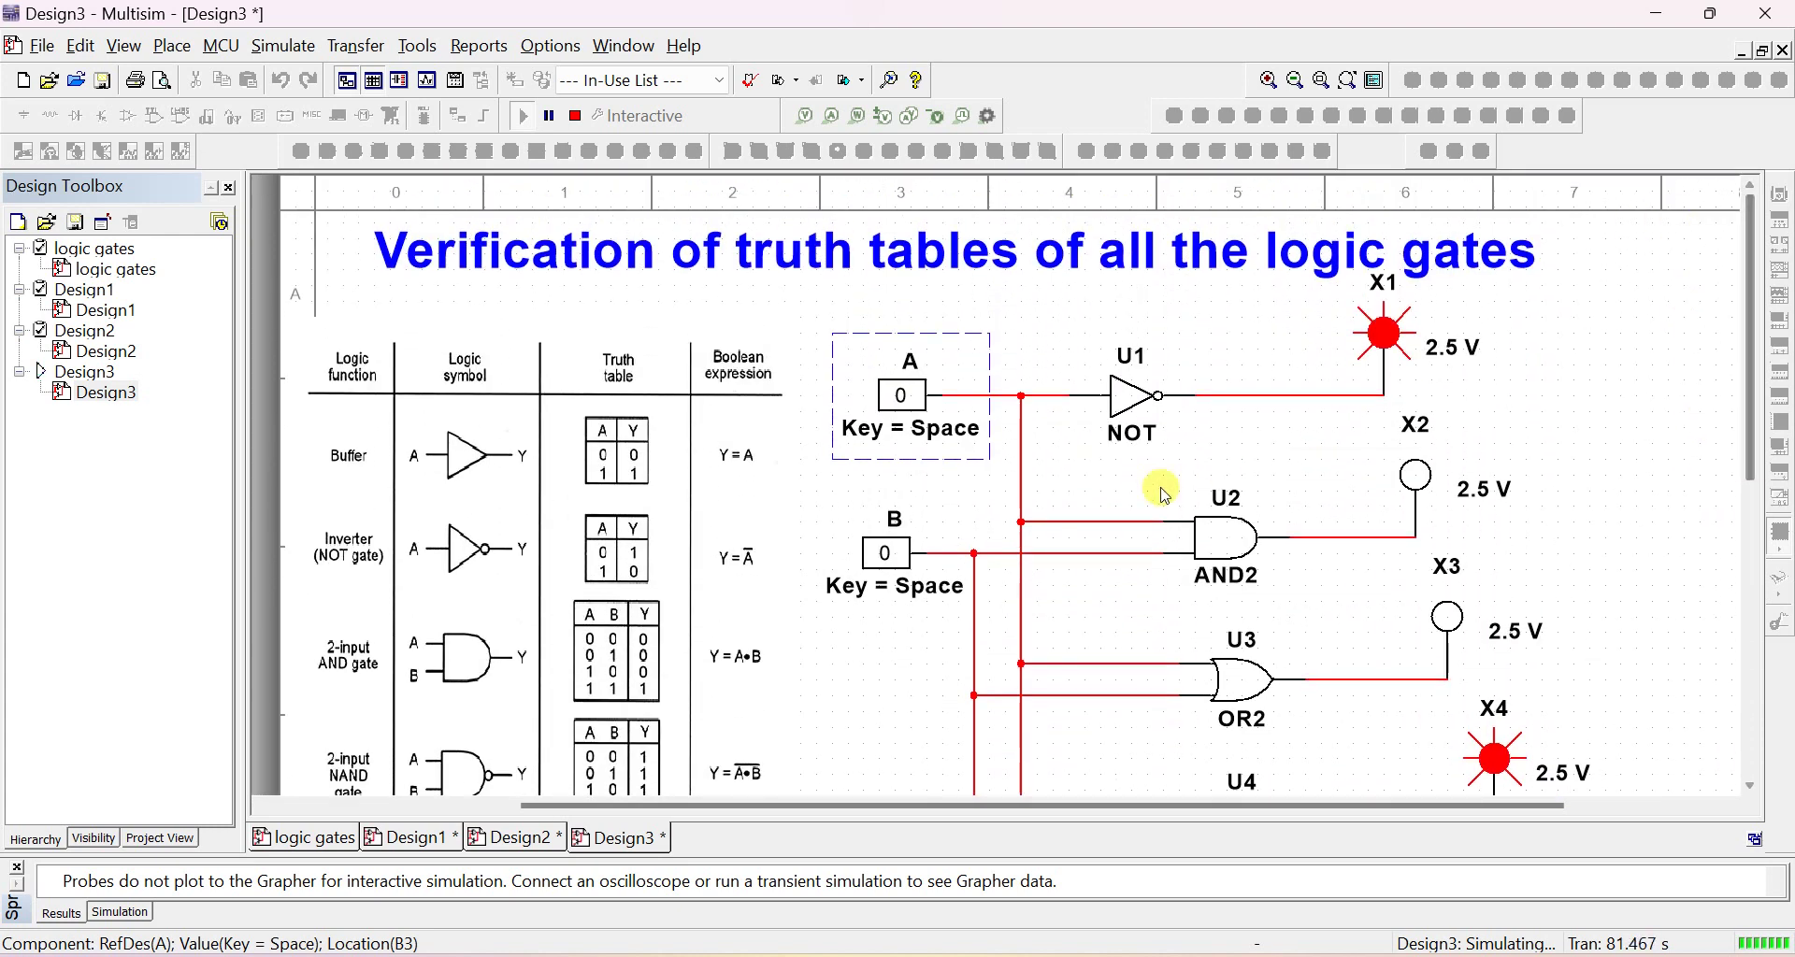
click(889, 566)
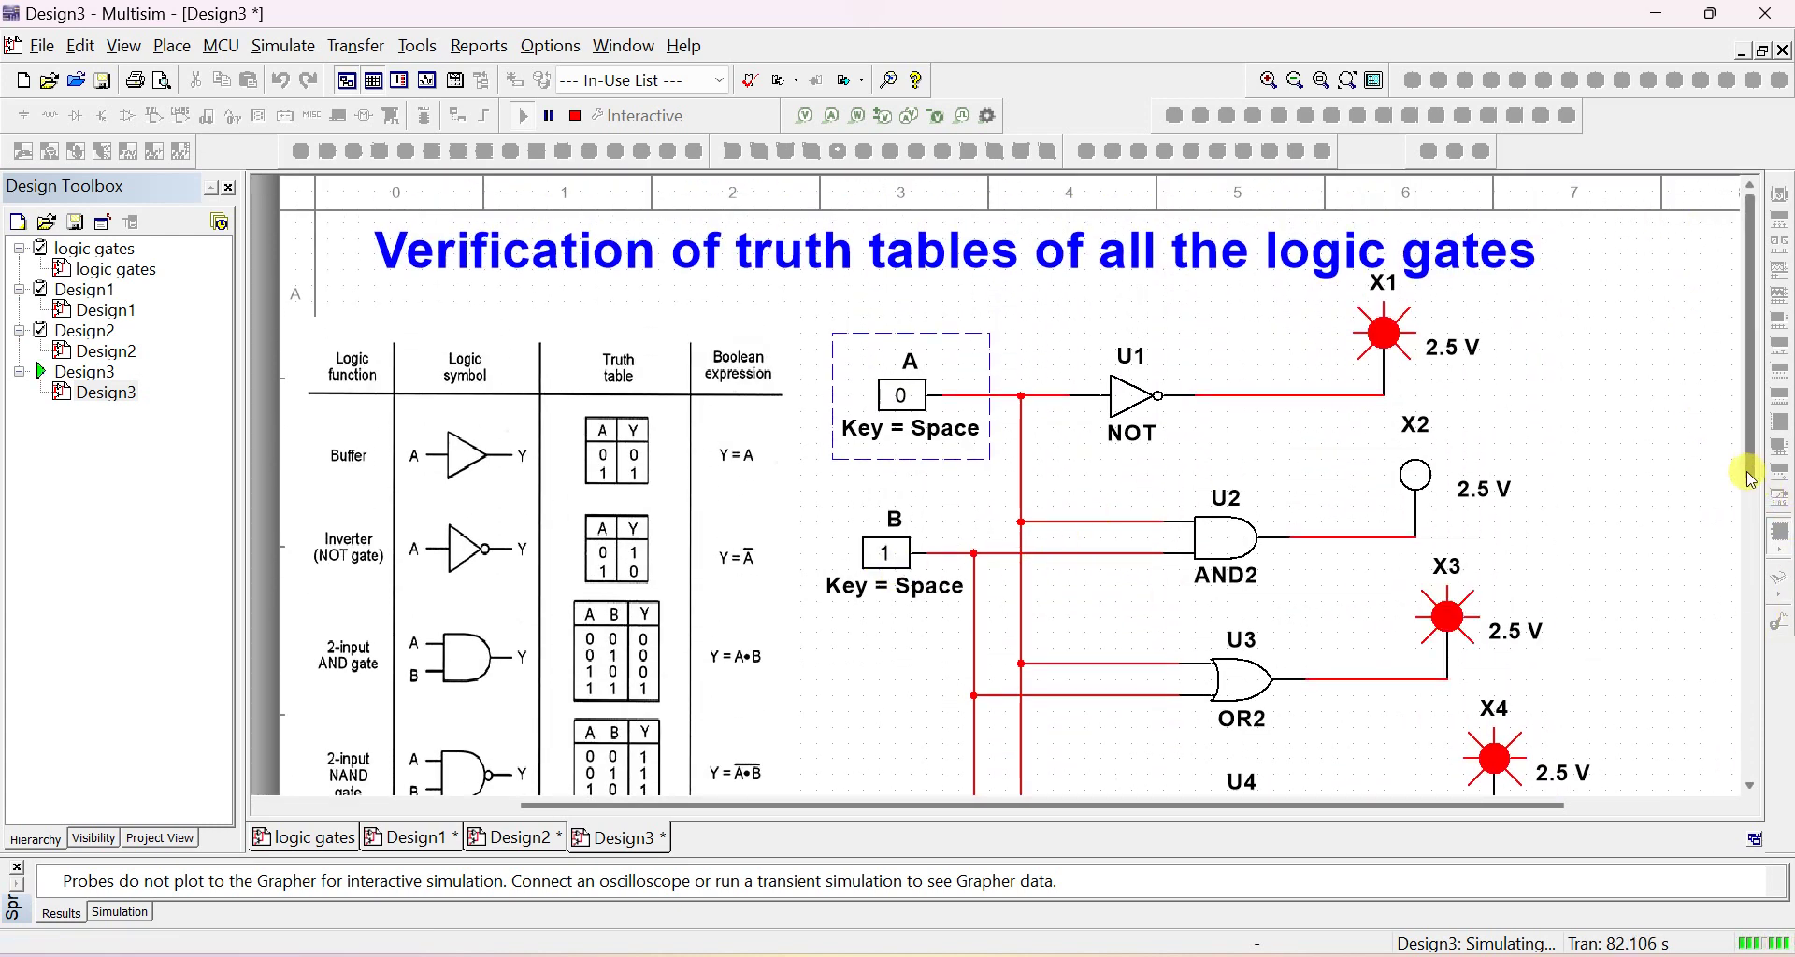
drag(1747, 467, 1723, 809)
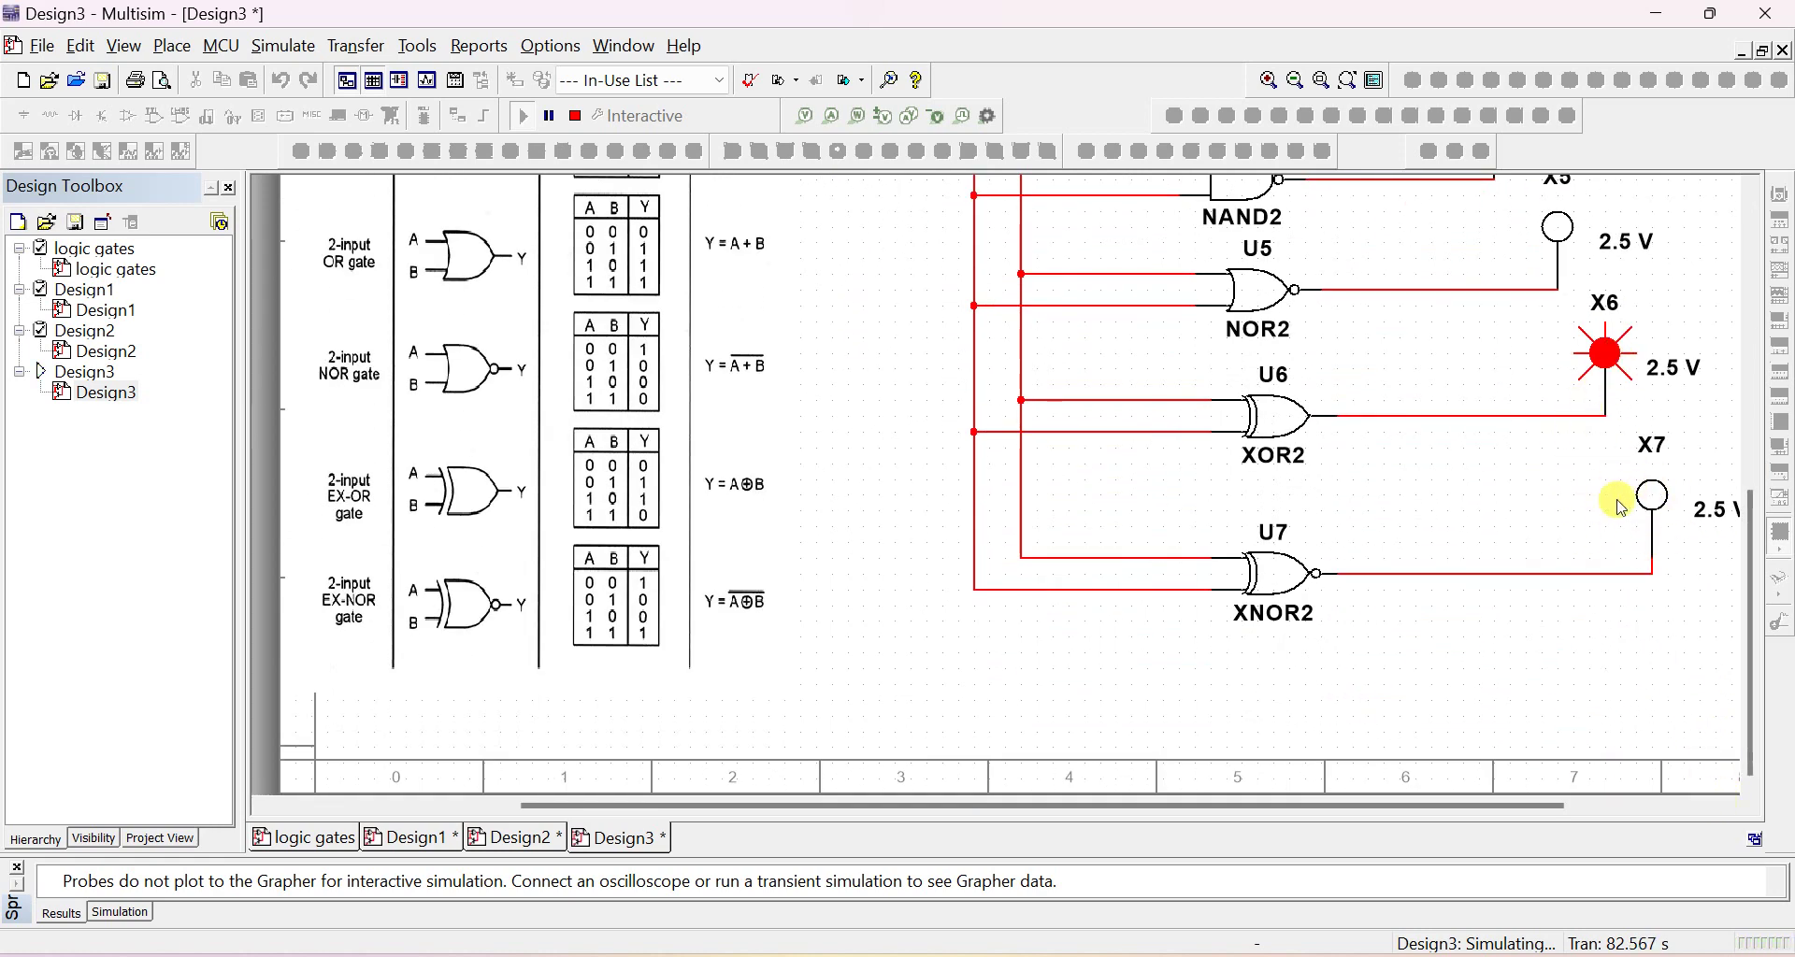
scroll(1342, 585, up, 1)
scroll(1343, 586, down, 3)
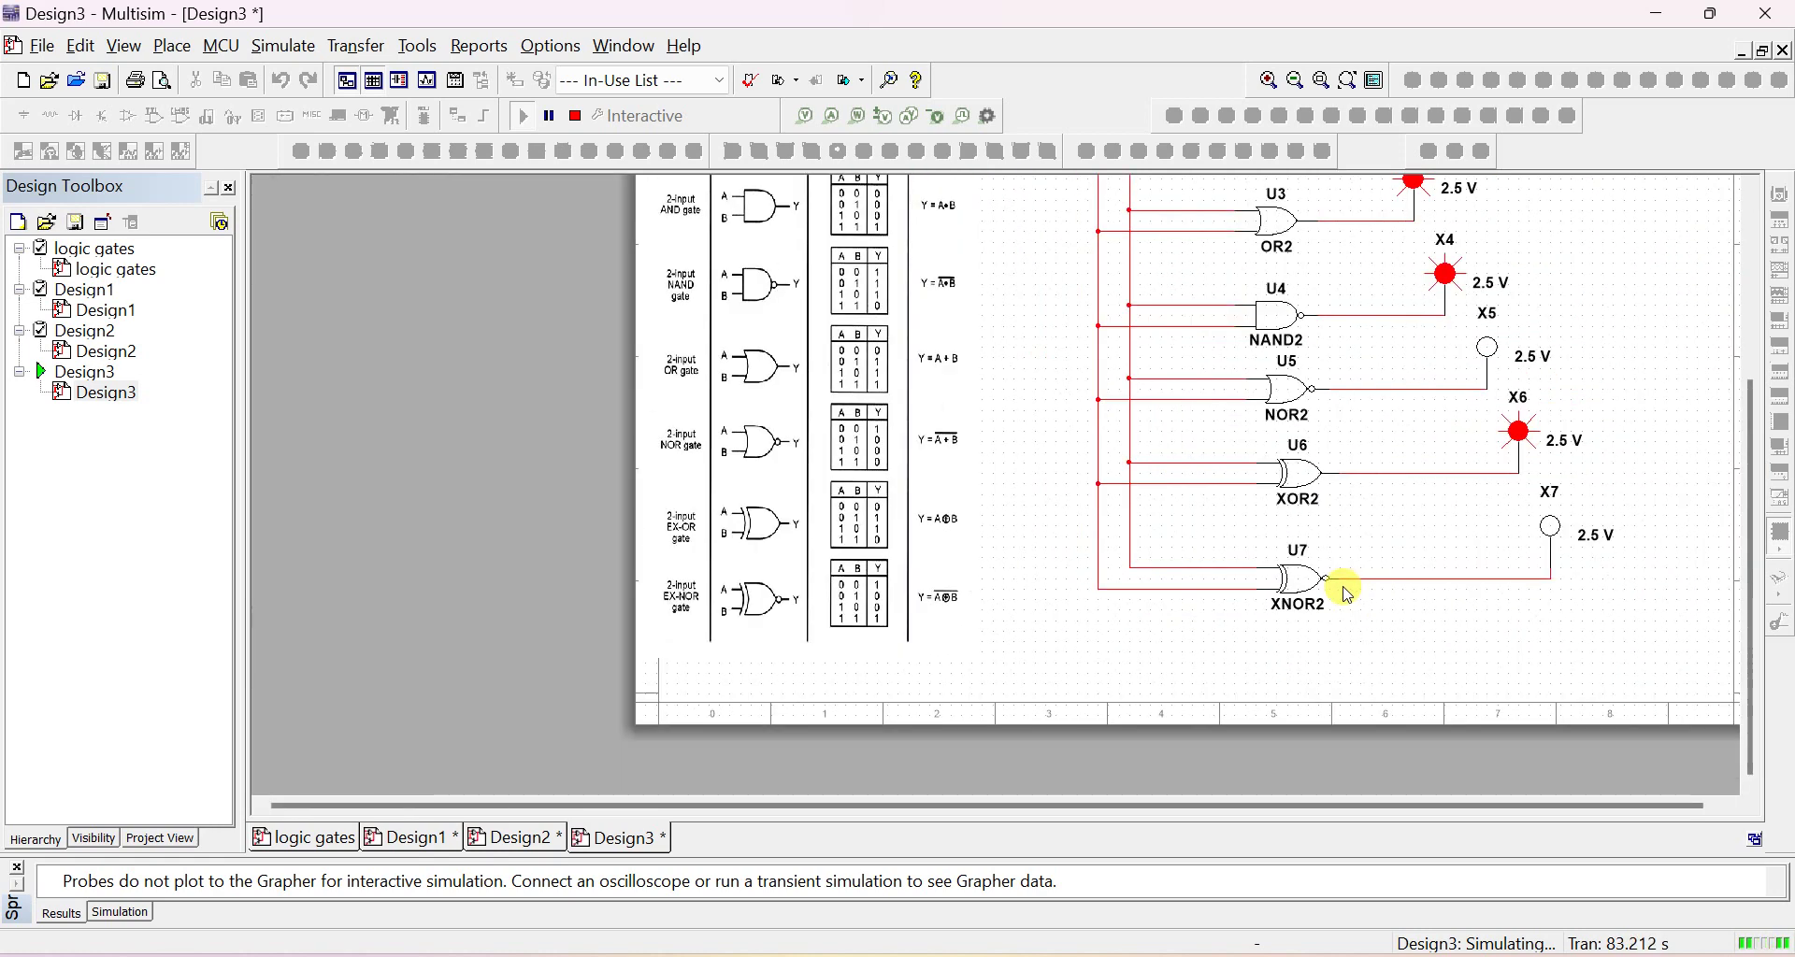
Place a text label with the author's full name on the sheet below the XNOR gate
drag(1754, 393, 1734, 221)
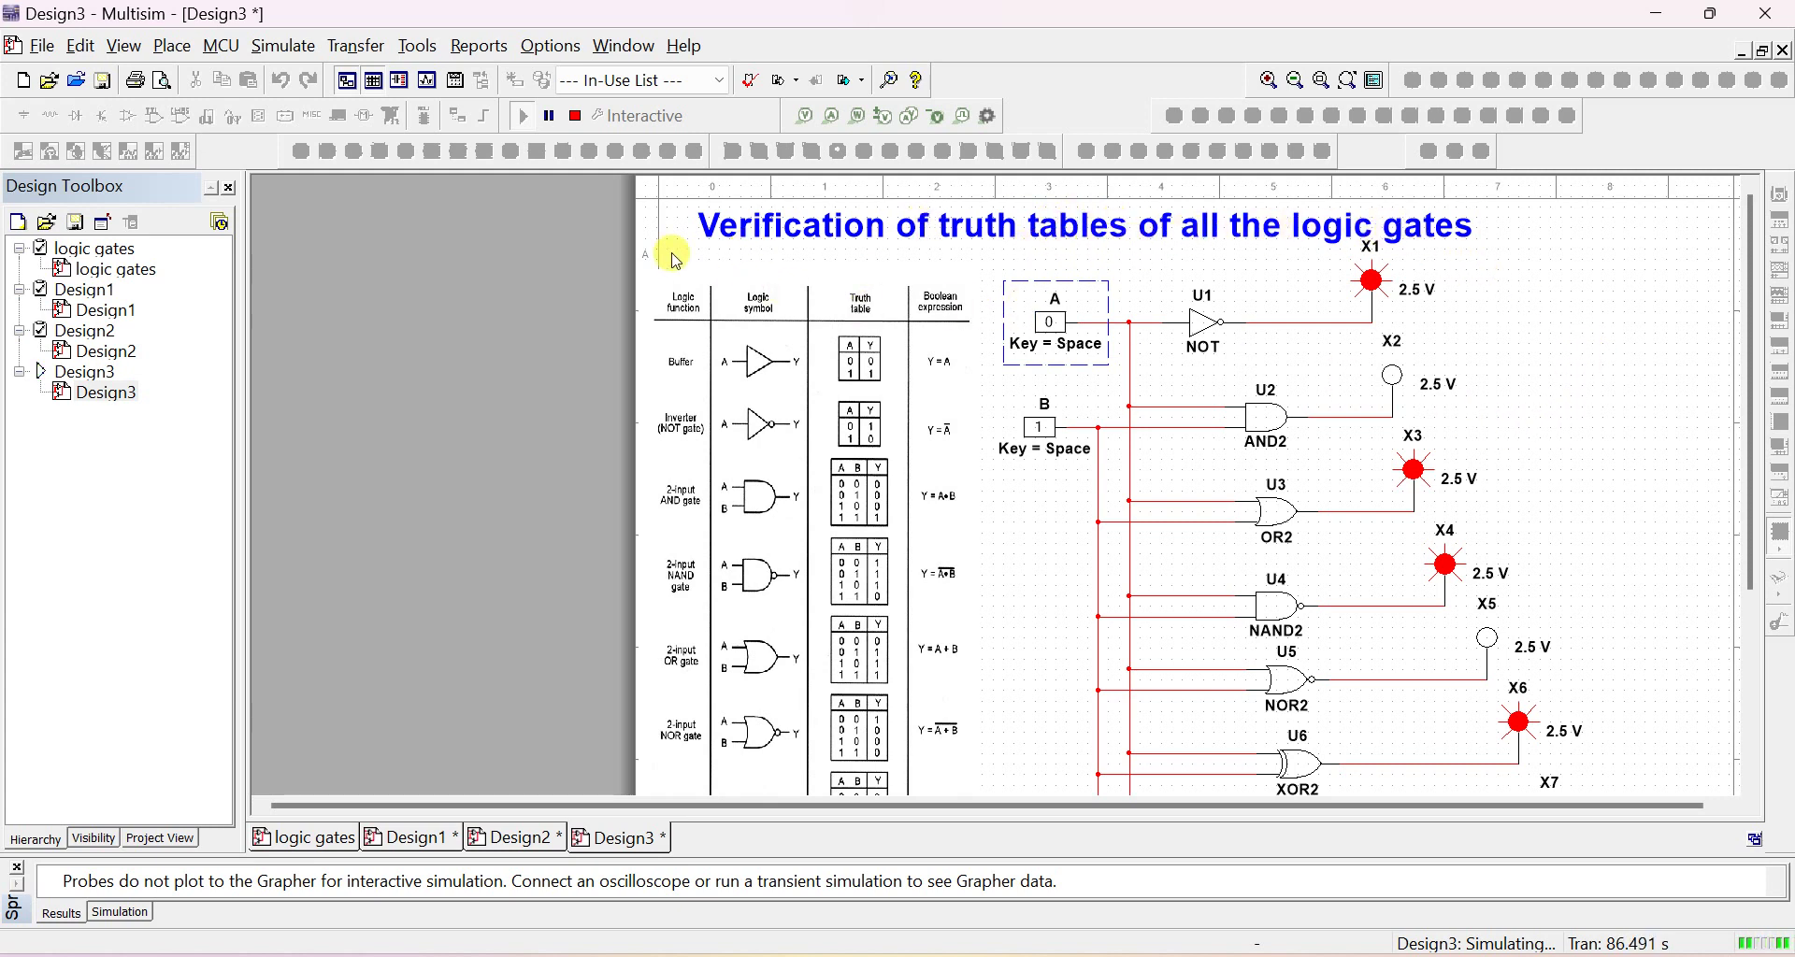
drag(1751, 513, 1727, 703)
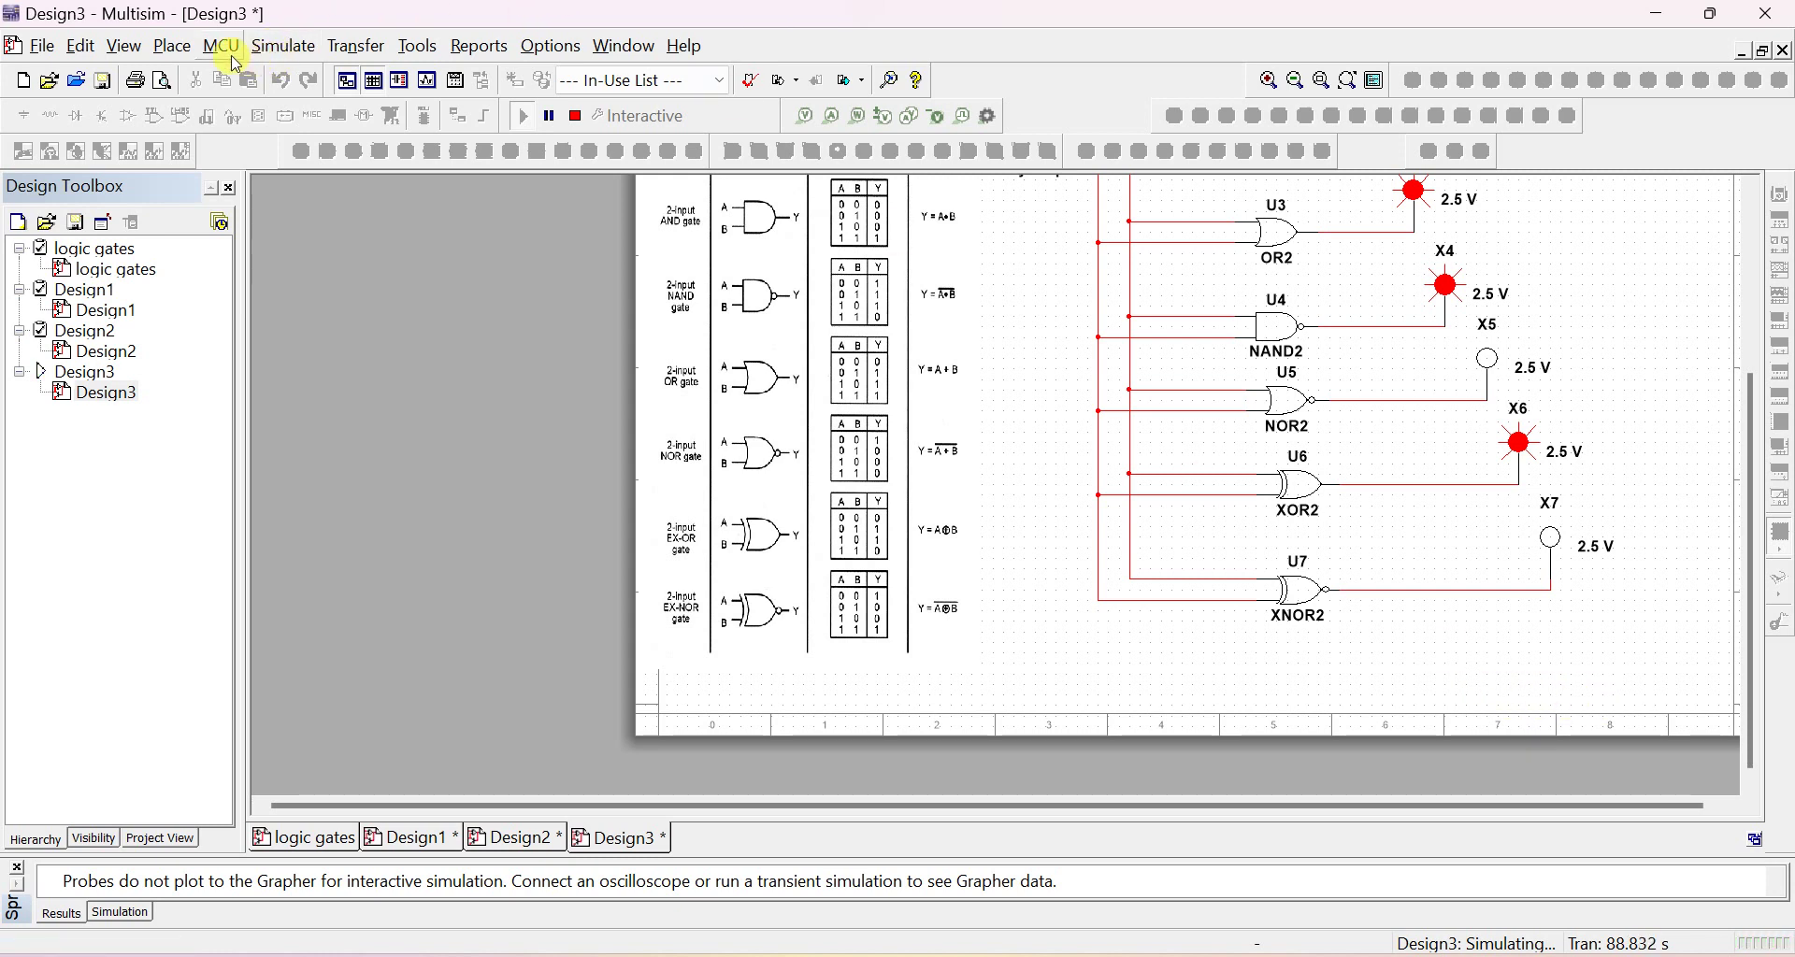
click(159, 58)
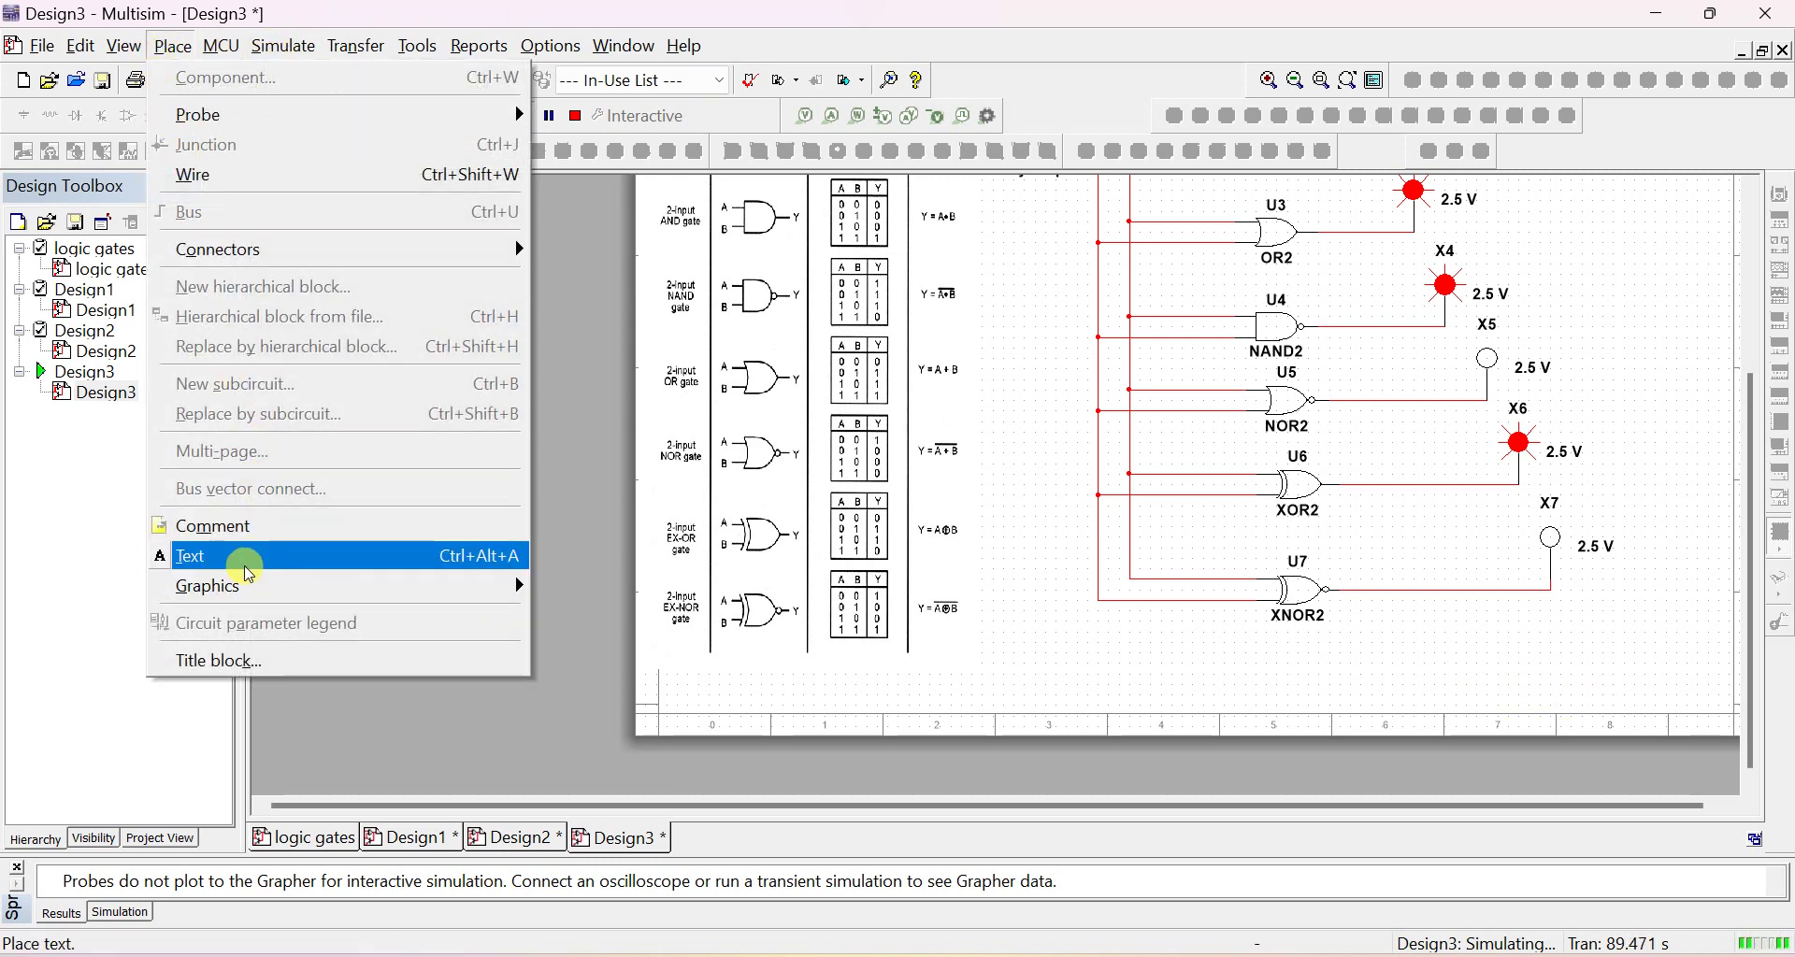
click(245, 561)
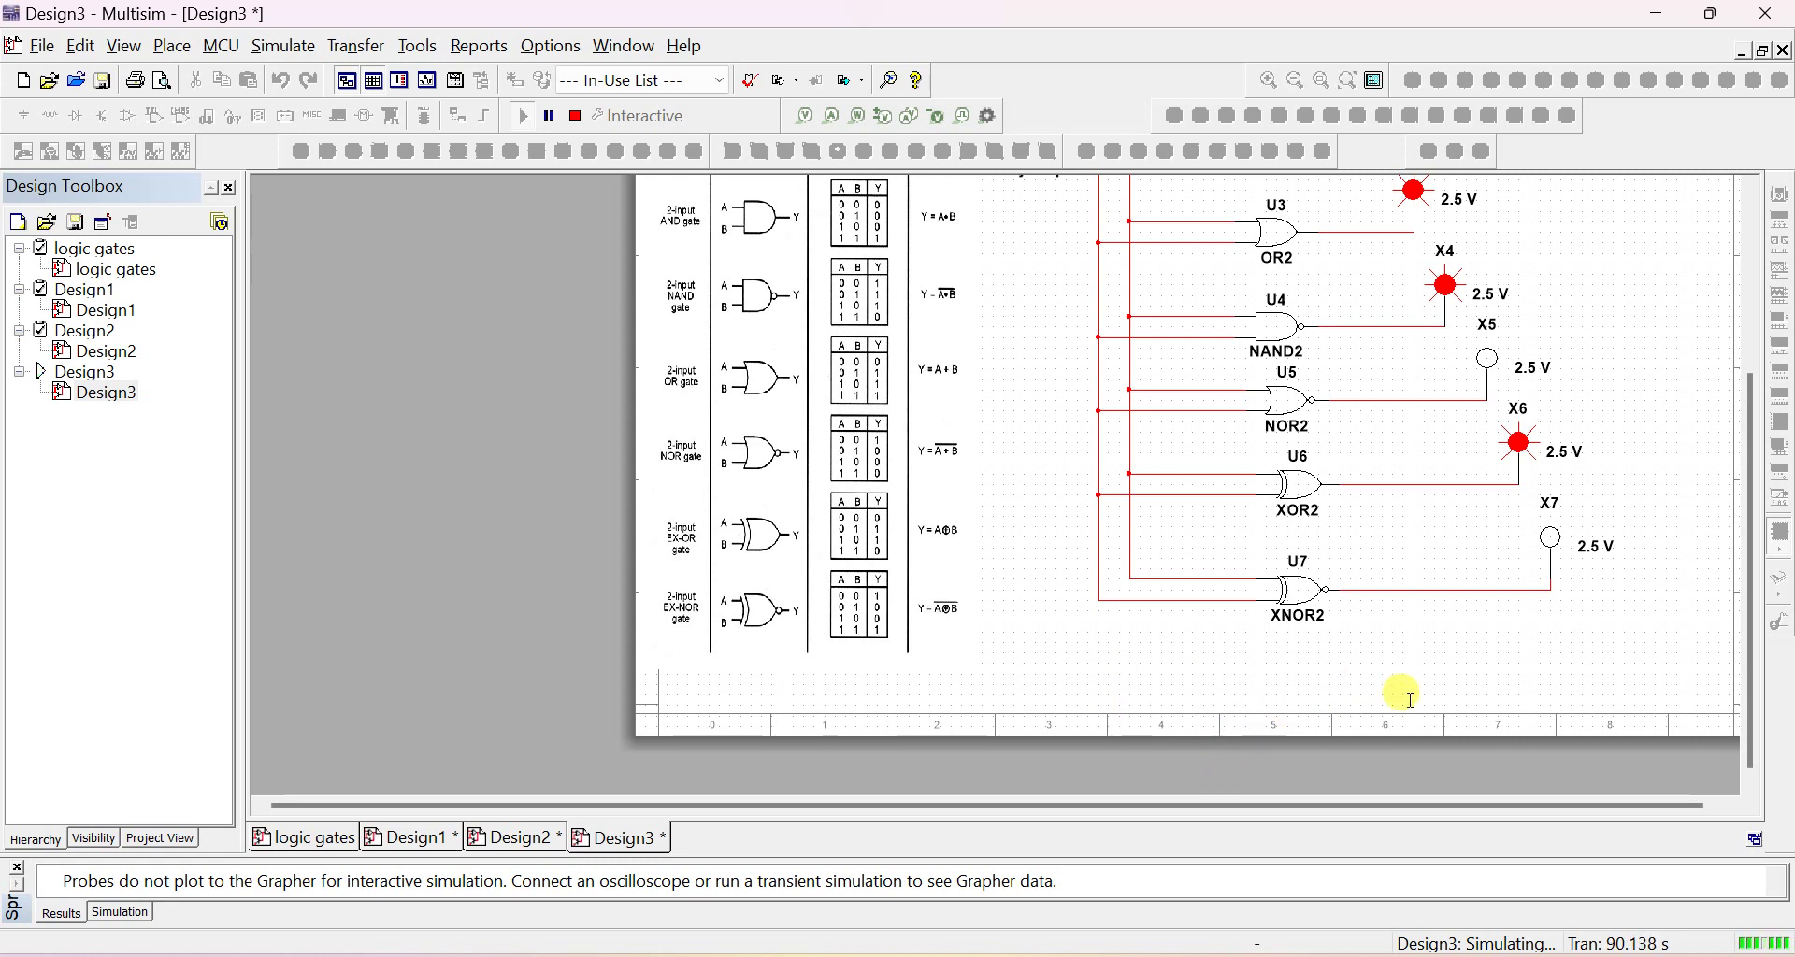
click(1456, 674)
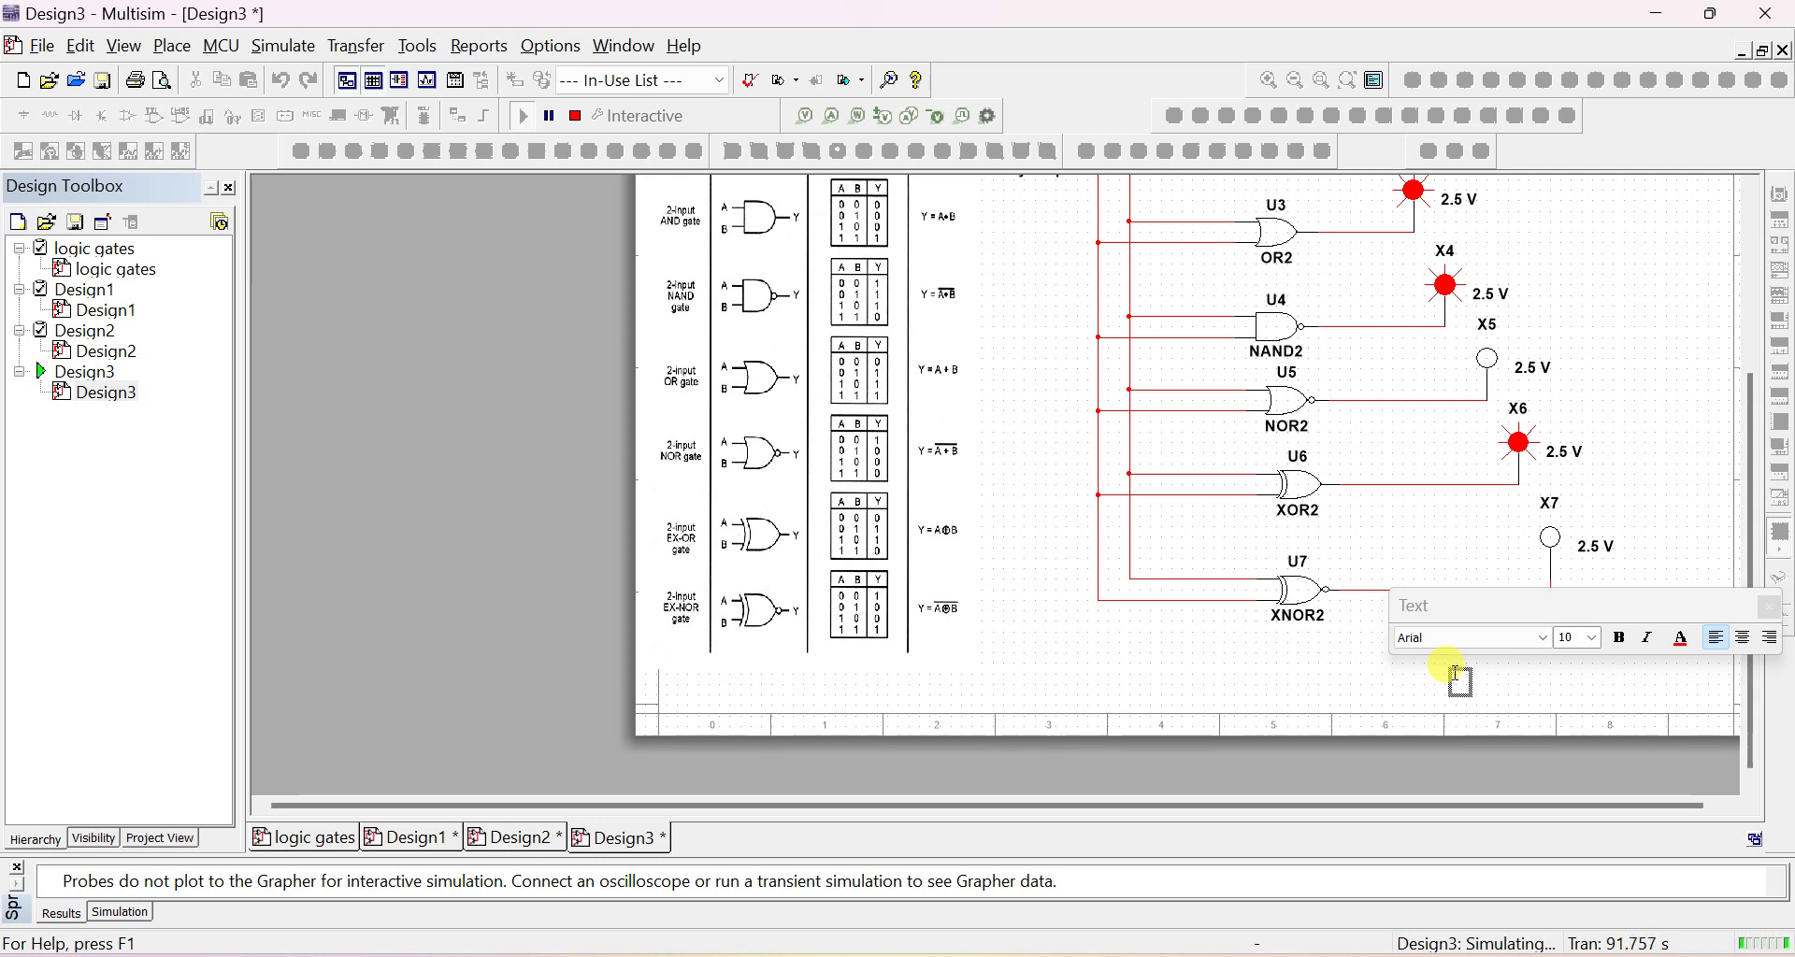
text(TH )
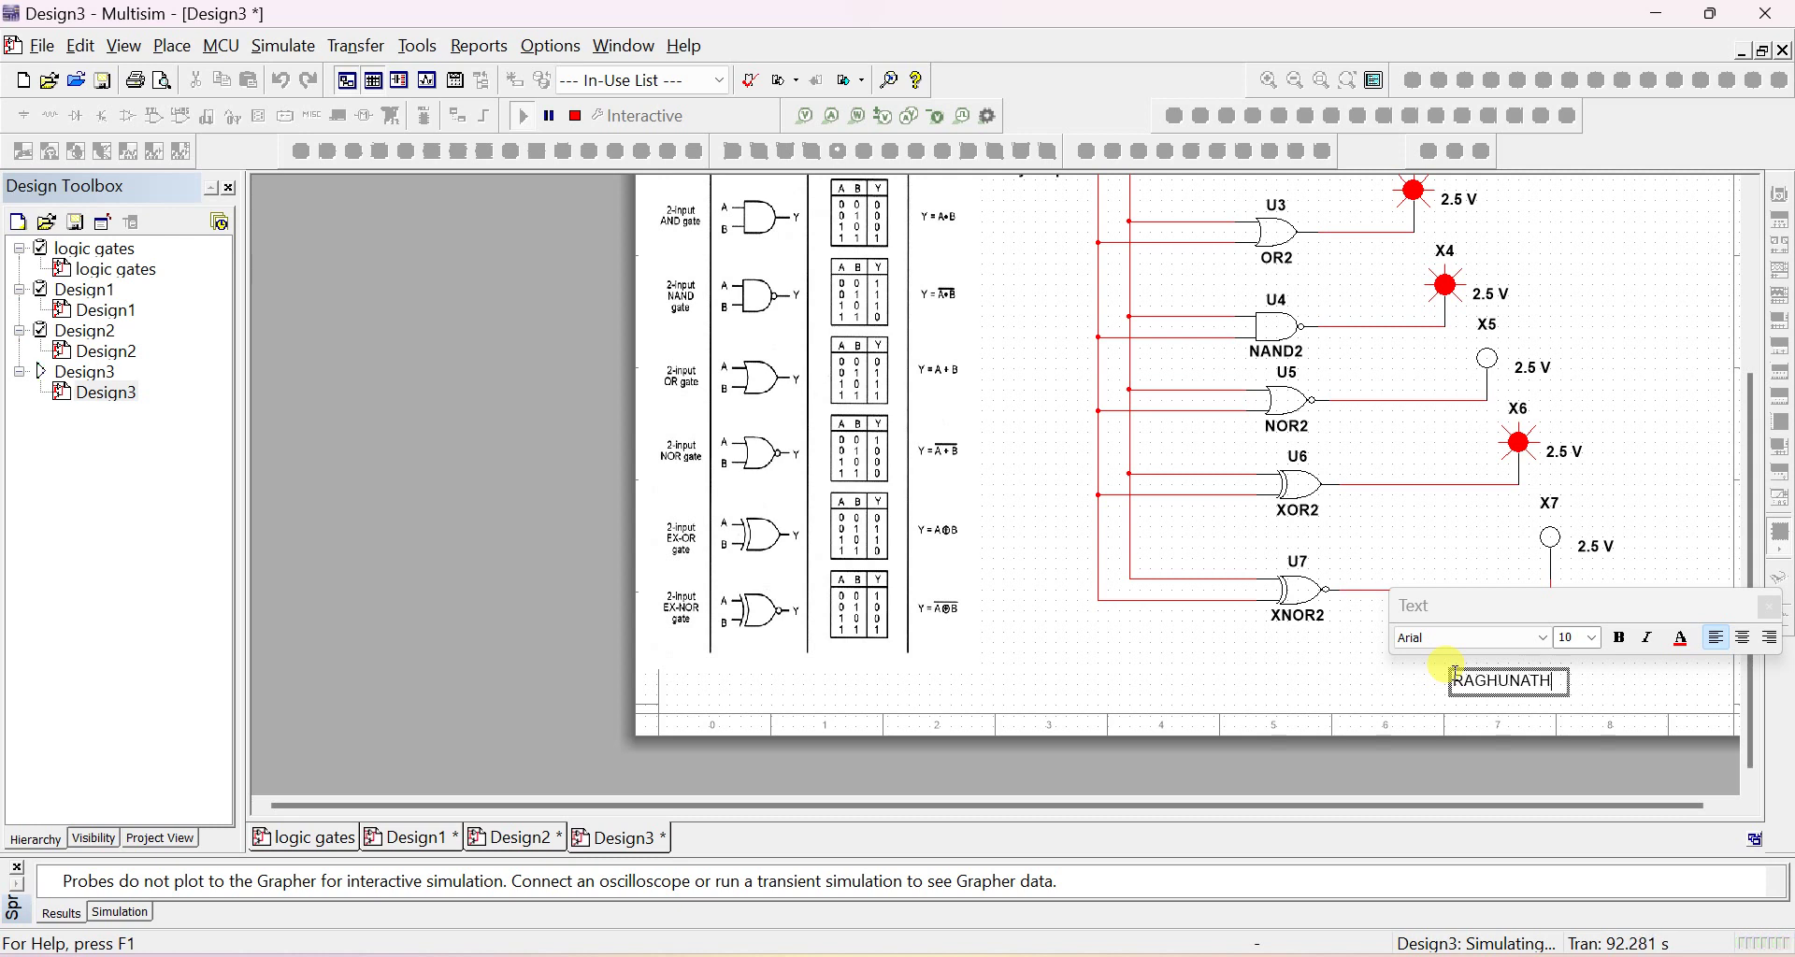
text(B H)
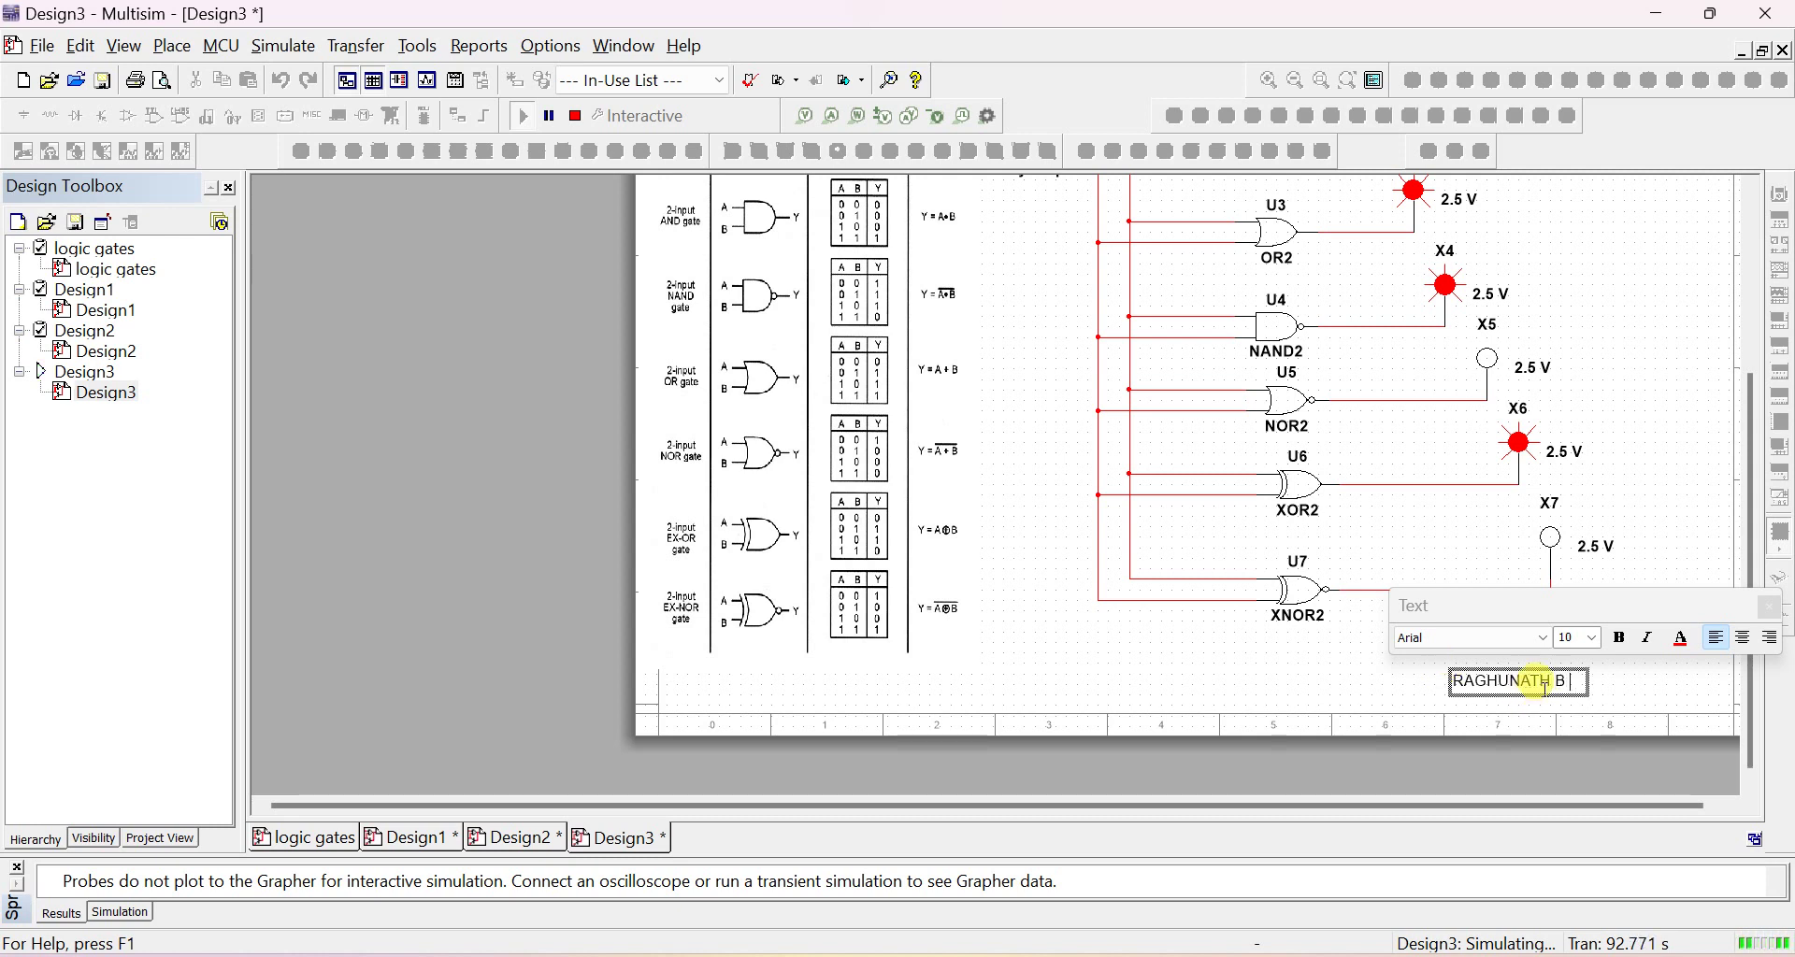
scroll(1611, 720, down, 1)
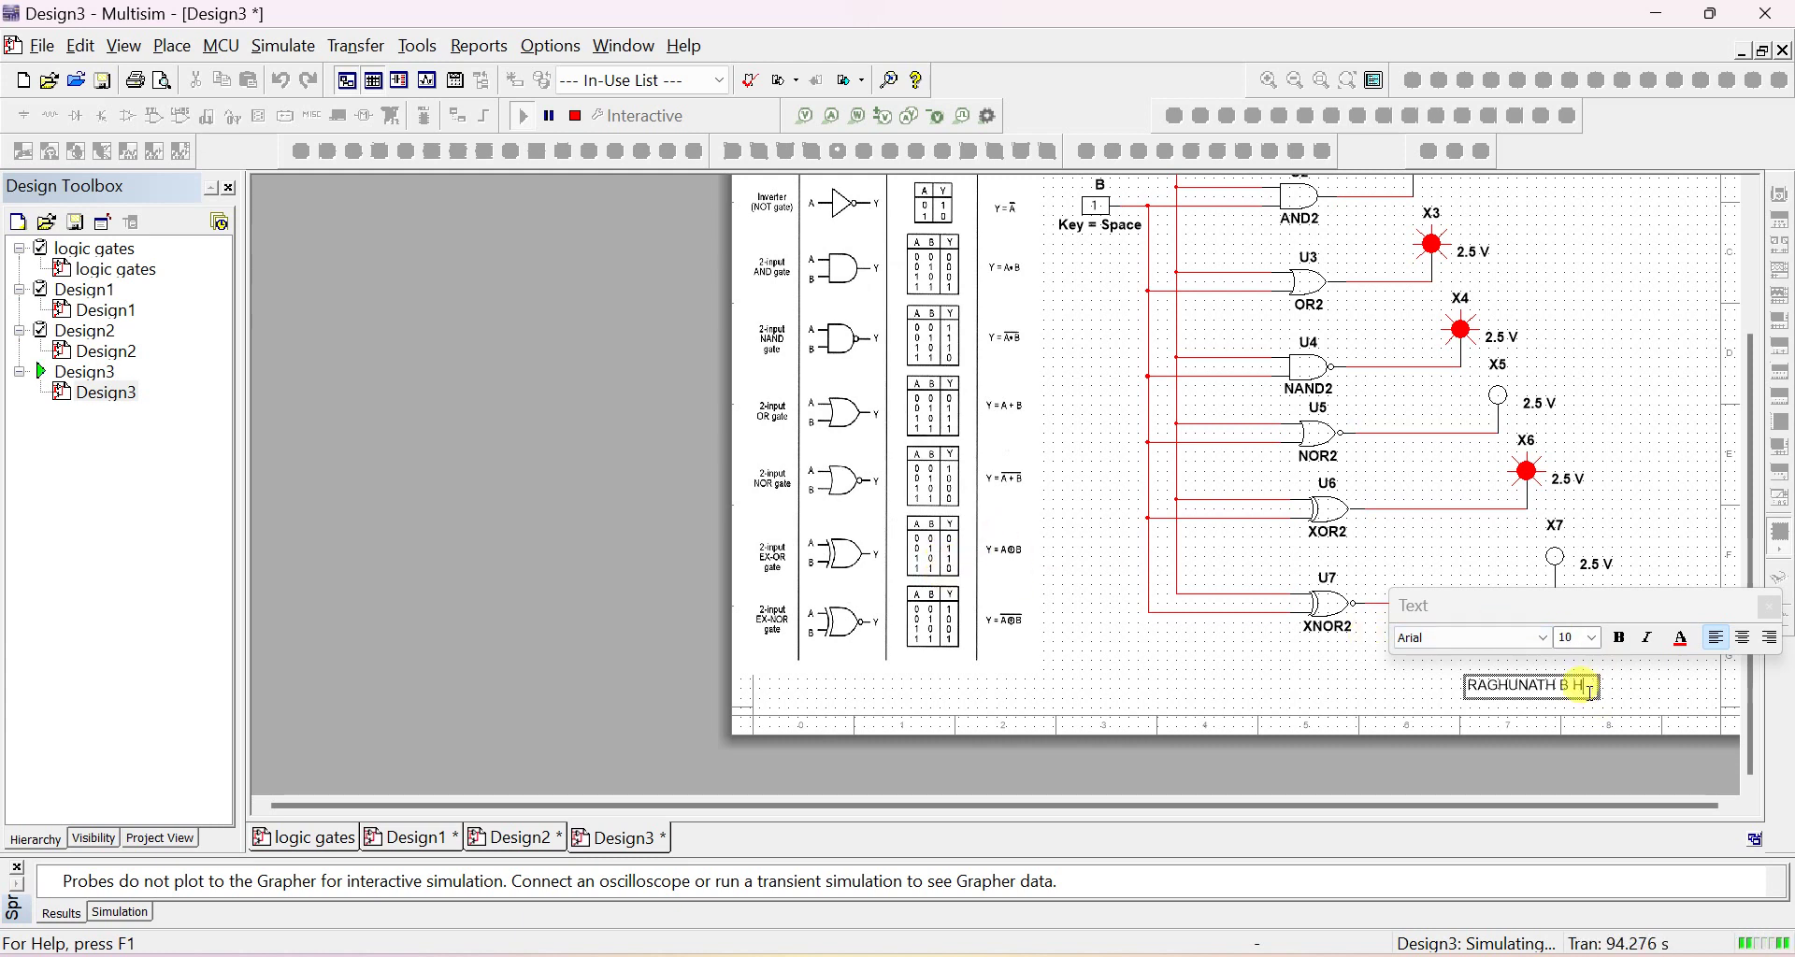
Try to change the font colour of the author's name label and leave text editing
drag(1590, 692, 1415, 697)
click(1689, 656)
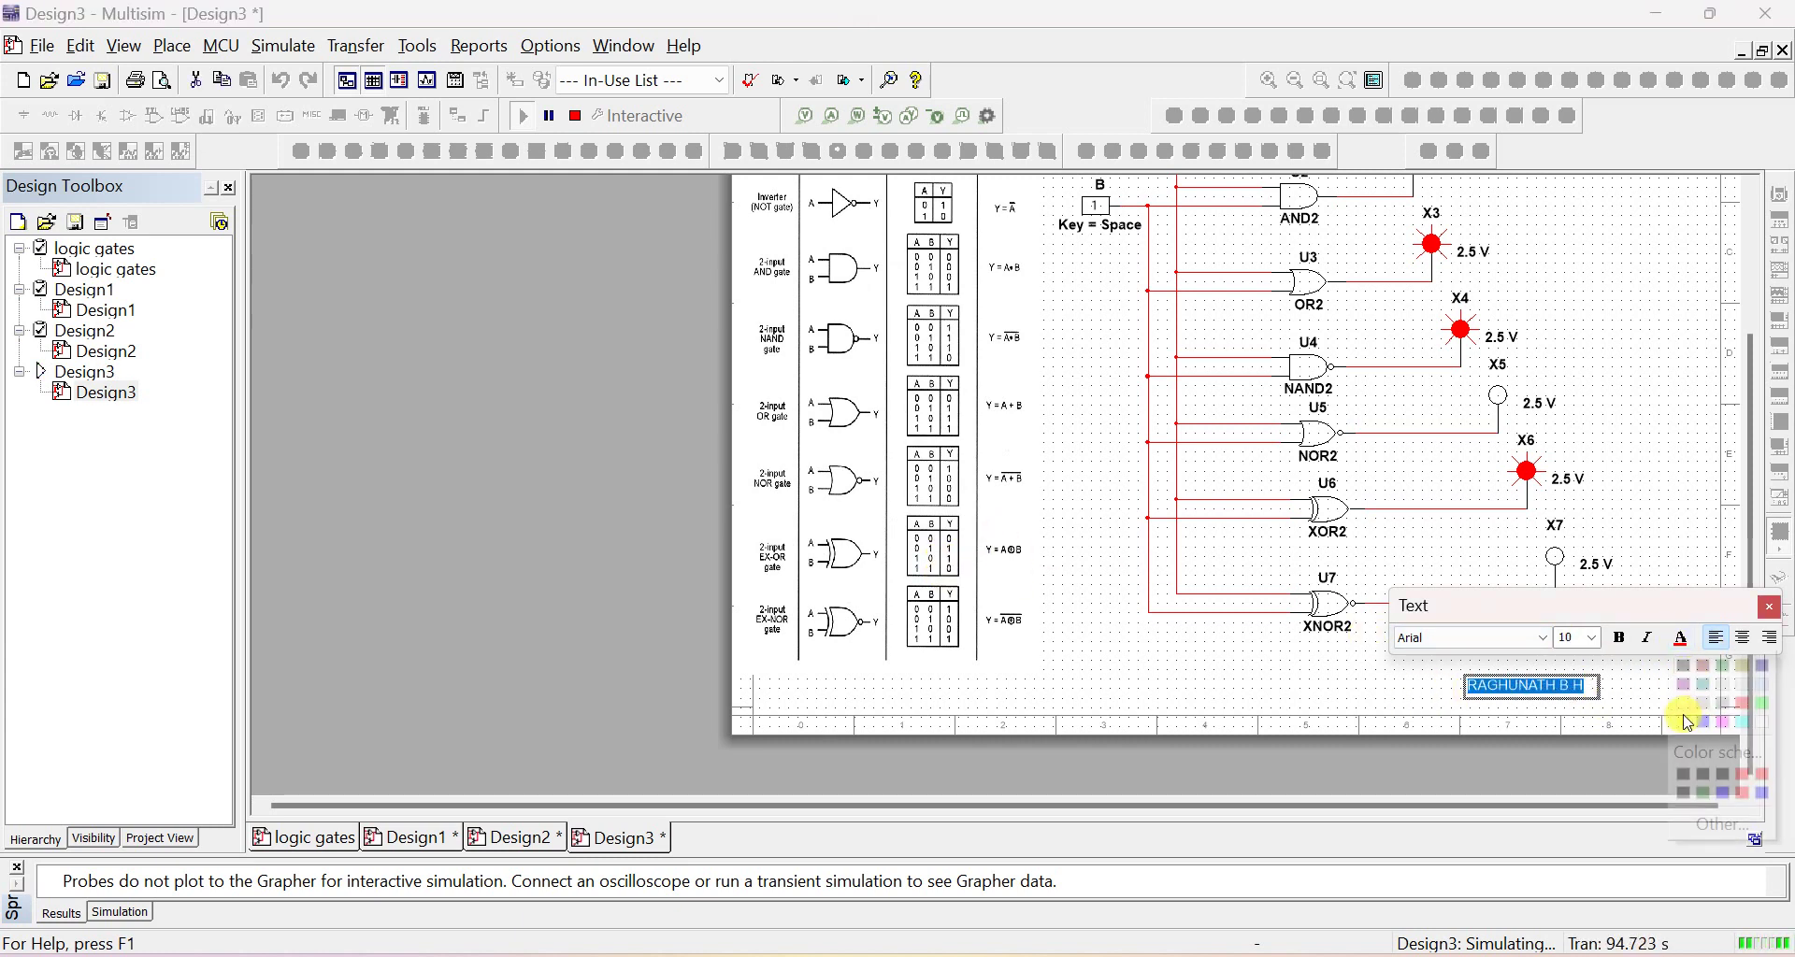
click(1599, 699)
click(1399, 700)
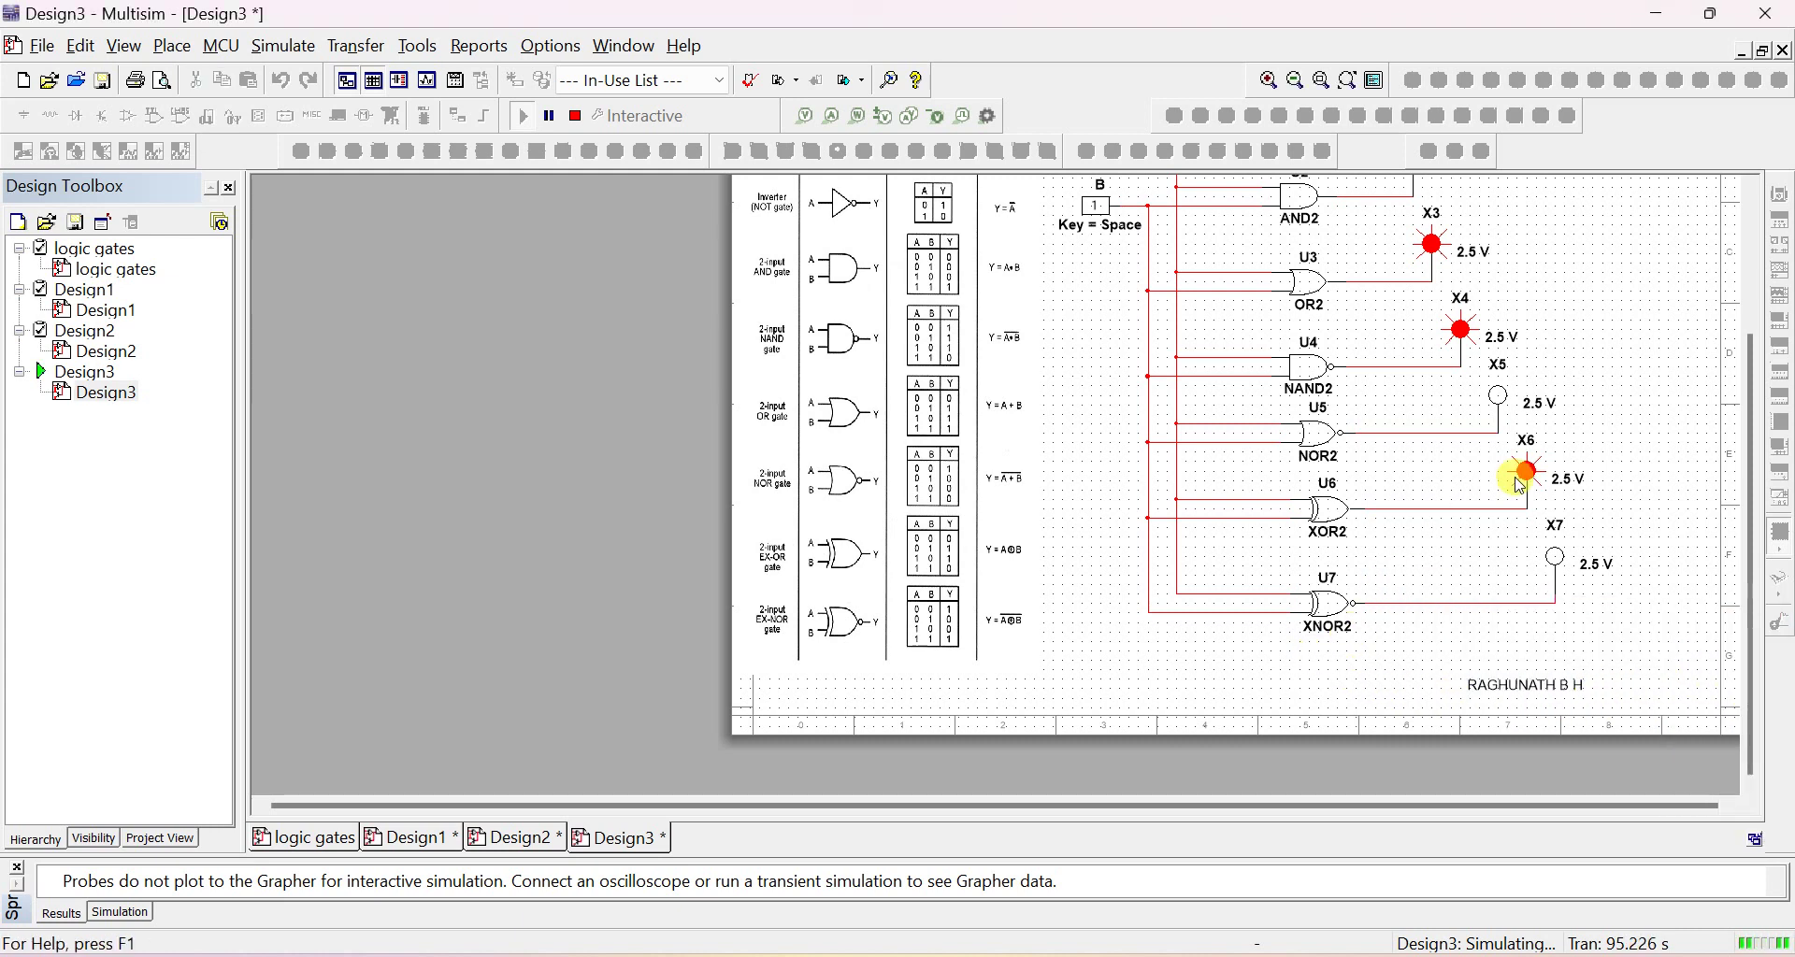
drag(1752, 372, 1754, 221)
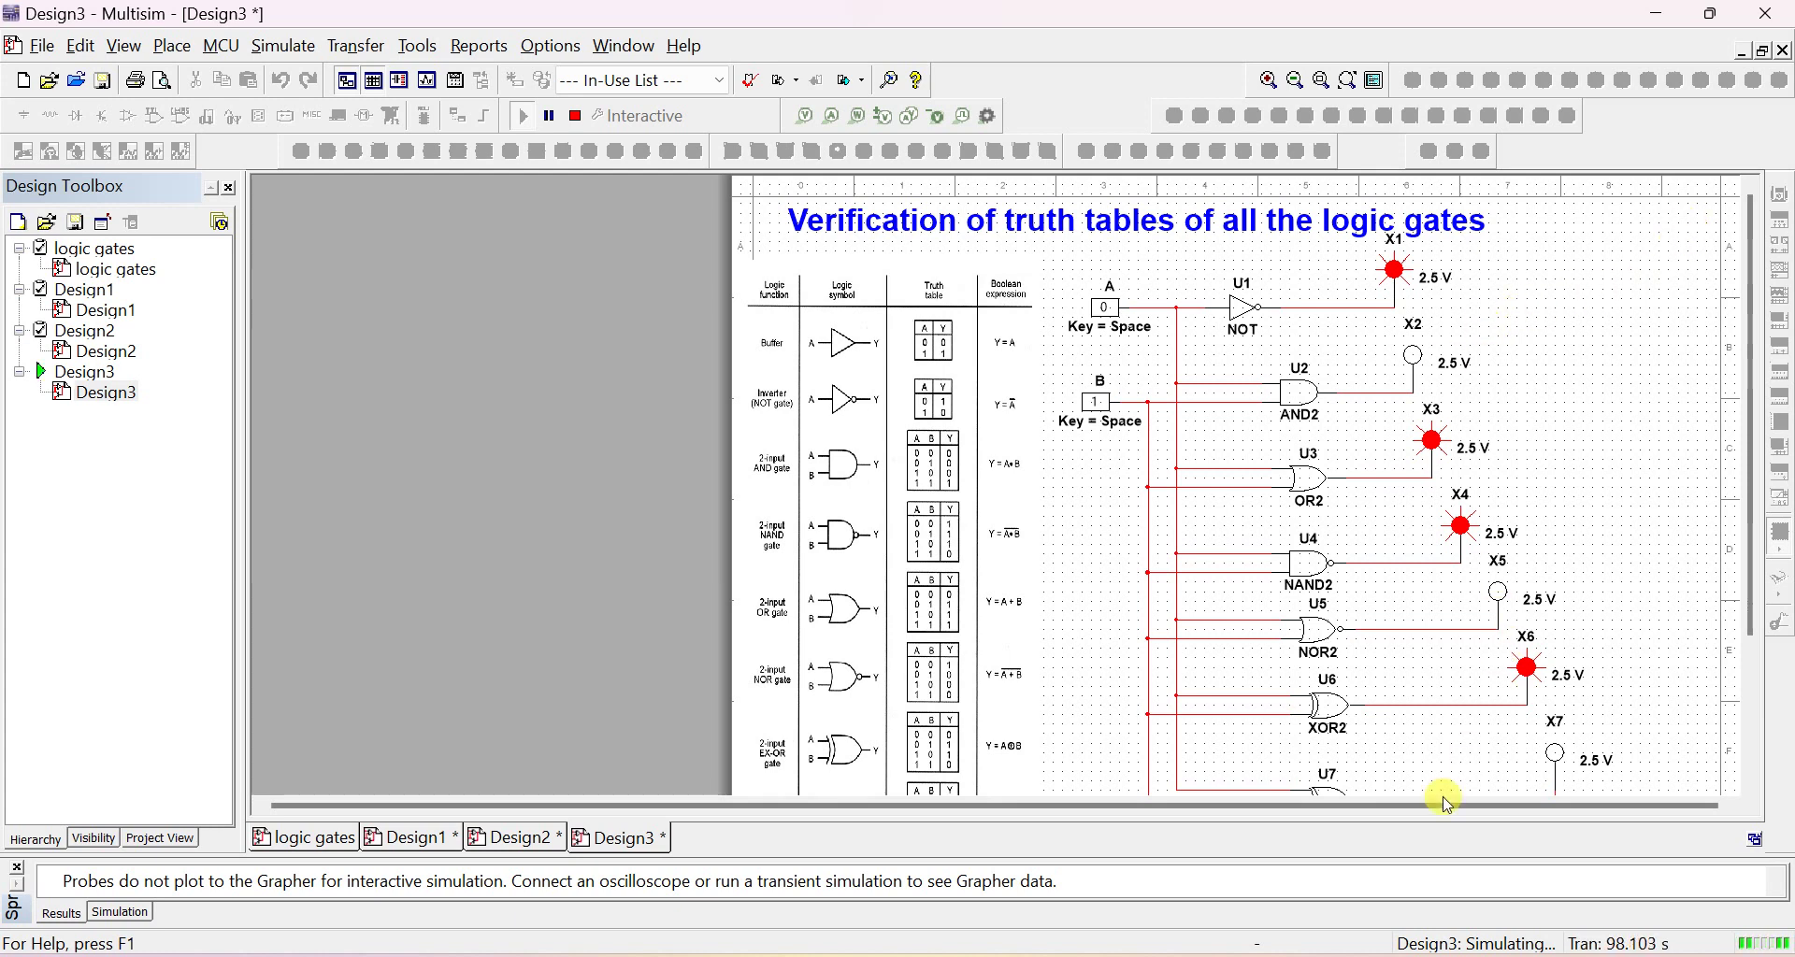
mouse_move(1253, 939)
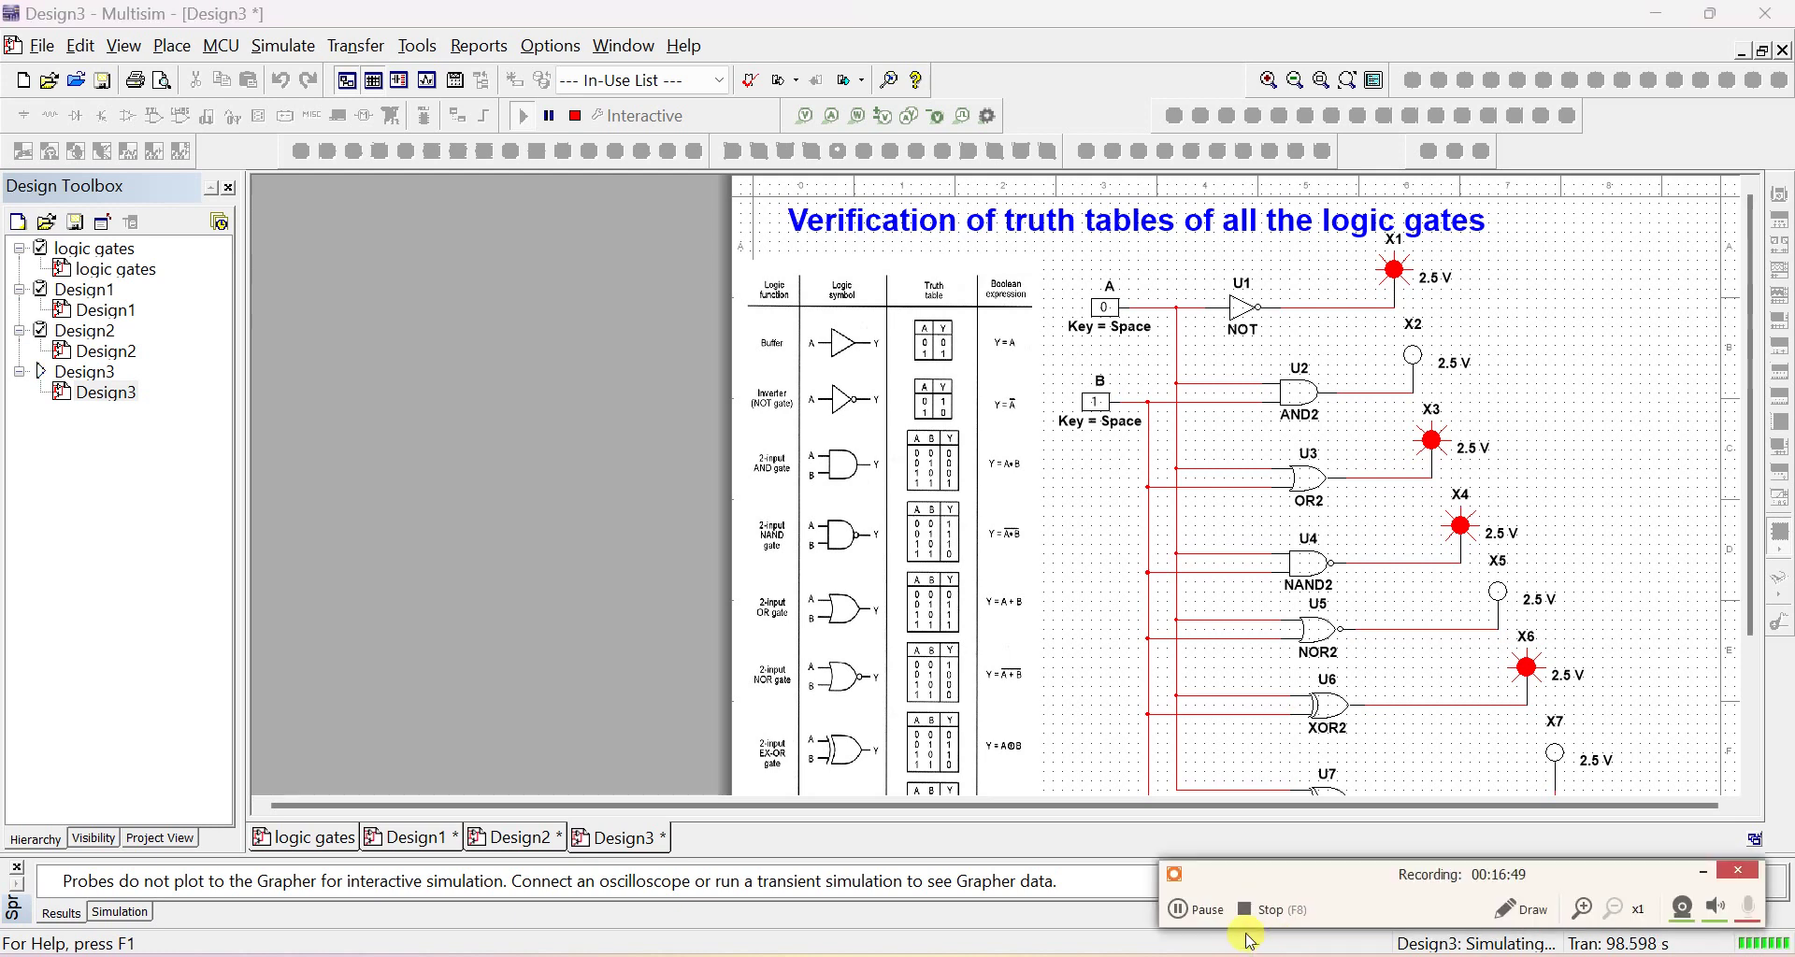